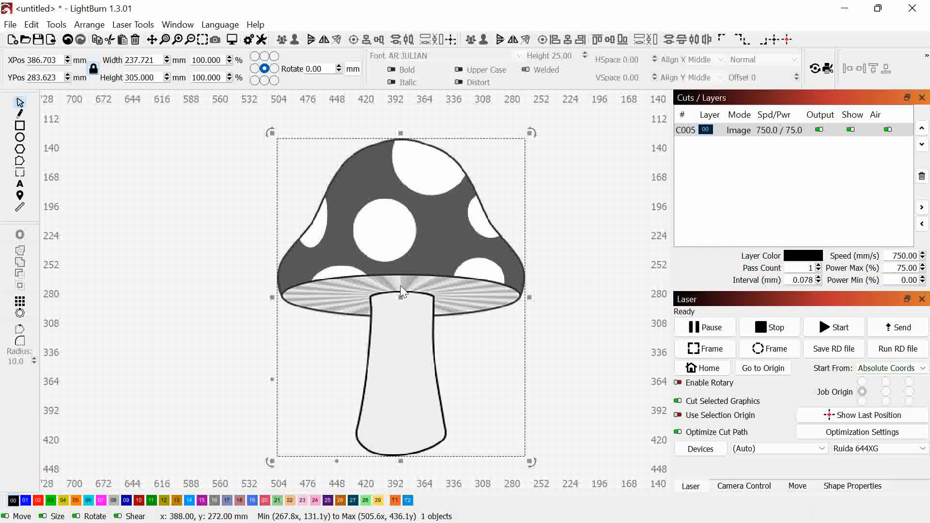
# Shift the mushroom image slightly down the workspace to about Y 284.8 mm.
pyautogui.scroll(-3, 400, 286)
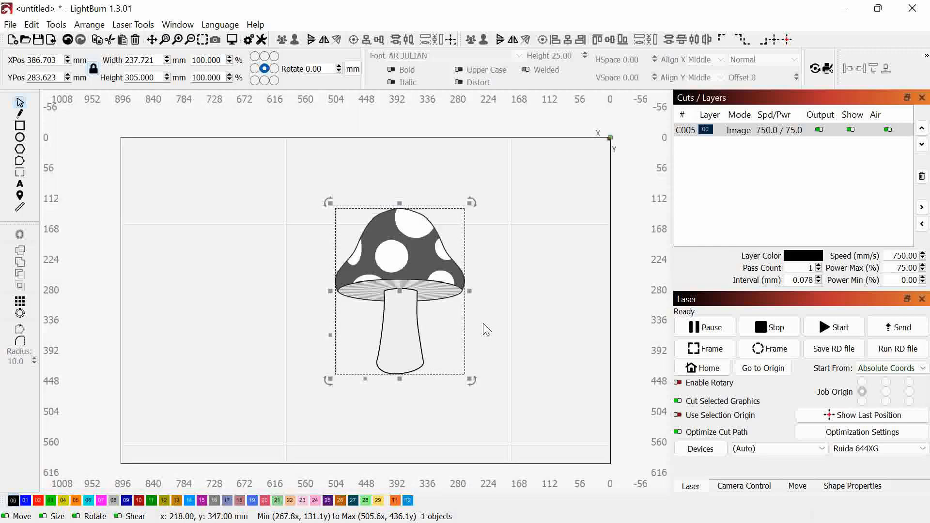
pyautogui.scroll(3, 446, 318)
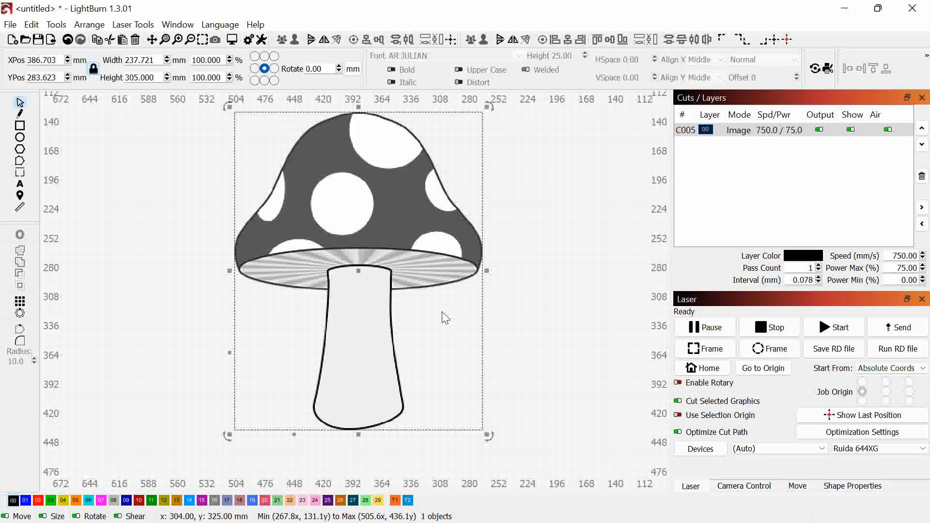
pyautogui.moveTo(413, 293); pyautogui.dragTo(424, 305)
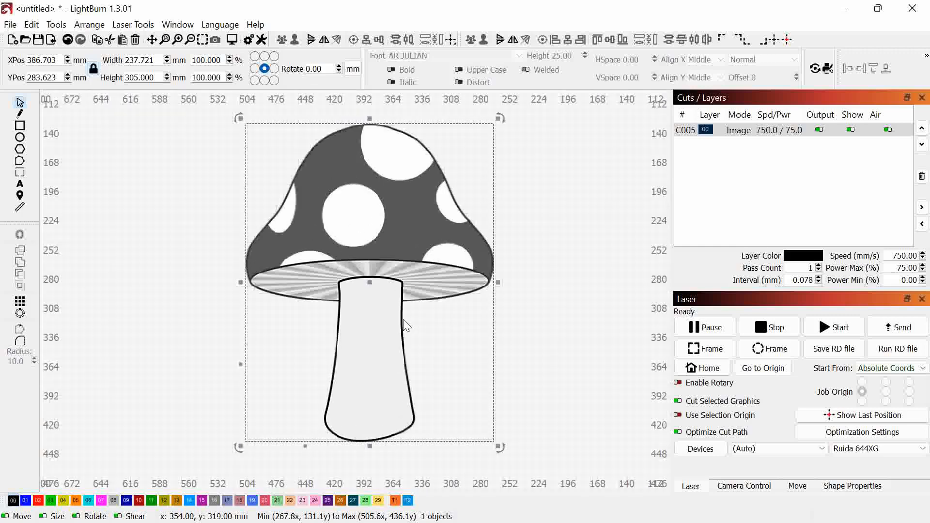
pyautogui.click(560, 244)
pyautogui.moveTo(448, 260); pyautogui.dragTo(448, 262)
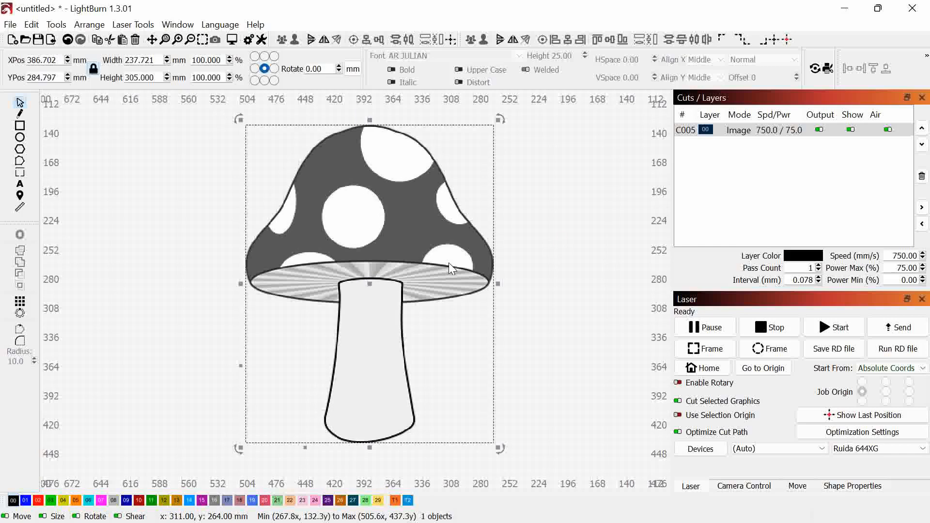
# Preview the laser output of the mushroom image and close the preview.
pyautogui.rightClick(423, 300)
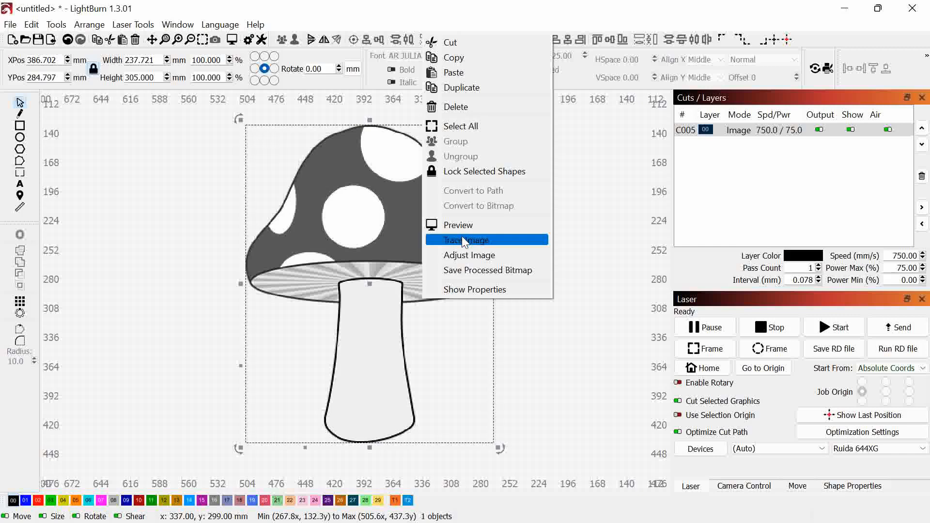
pyautogui.click(501, 226)
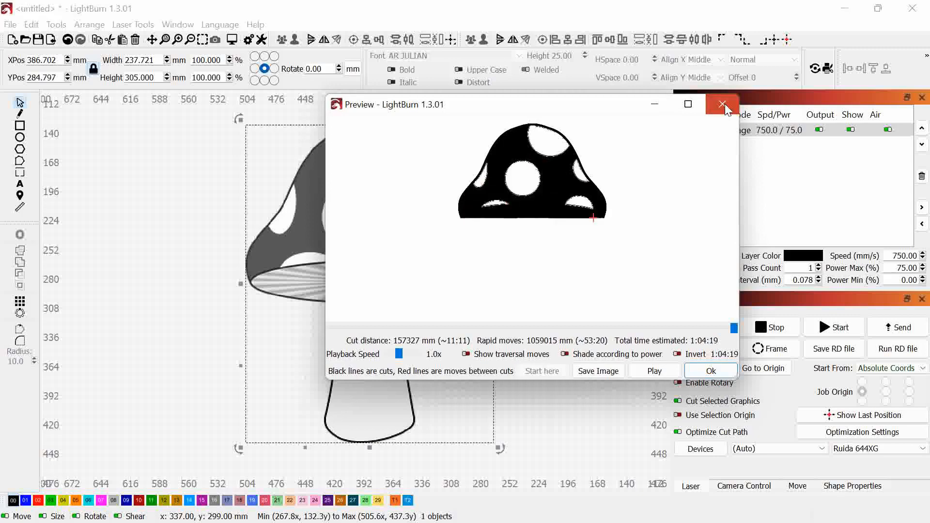
pyautogui.click(722, 104)
# Start a trace of the mushroom image, fade the source picture and inspect the traced outlines on cap and stem.
pyautogui.rightClick(428, 249)
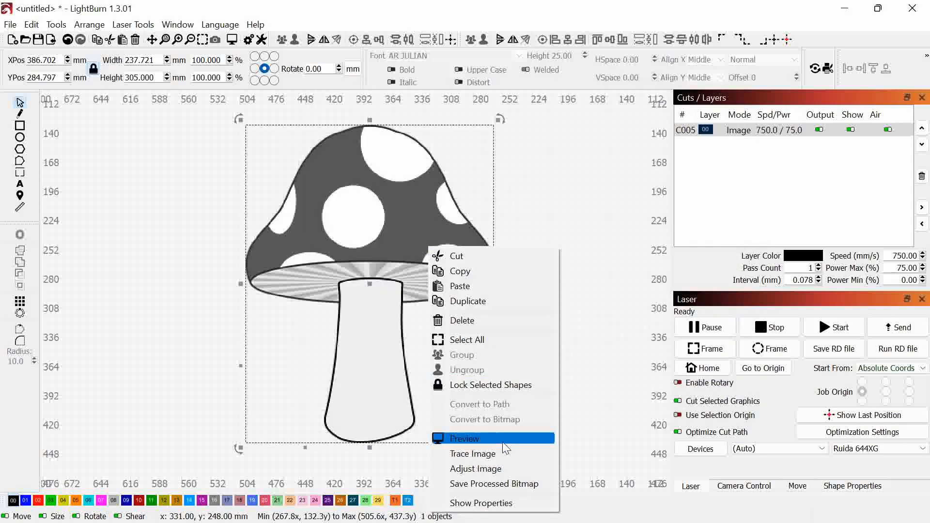
pyautogui.click(508, 452)
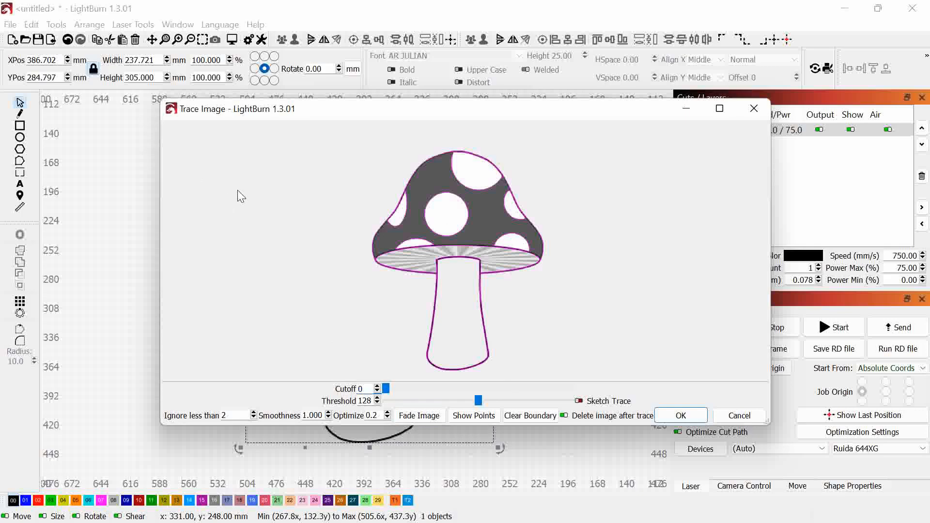
pyautogui.click(428, 419)
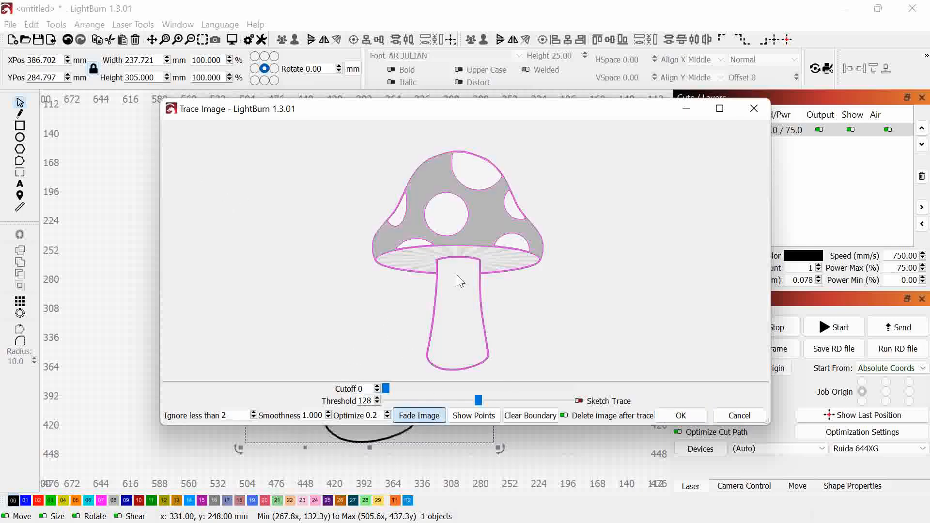
pyautogui.scroll(5, 457, 274)
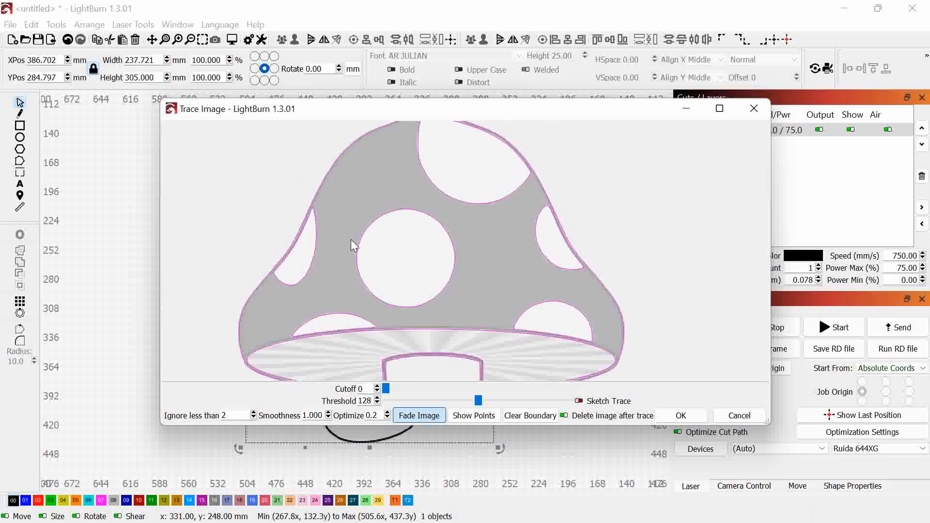
pyautogui.scroll(-5, 397, 208)
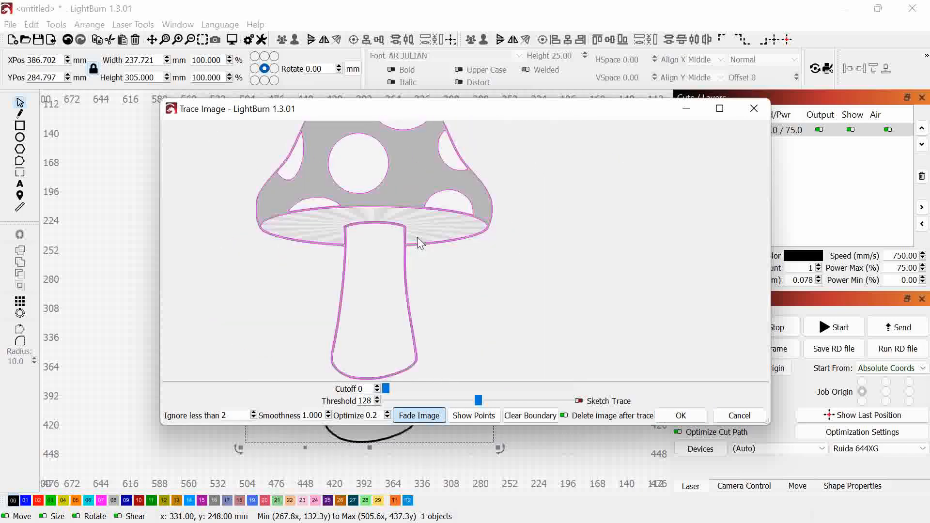
pyautogui.moveTo(417, 237); pyautogui.dragTo(395, 206)
pyautogui.moveTo(378, 277)
pyautogui.mouseDown()
pyautogui.moveTo(467, 355)
pyautogui.moveTo(384, 268)
pyautogui.moveTo(444, 295)
pyautogui.mouseUp()
pyautogui.scroll(-1, 384, 268)
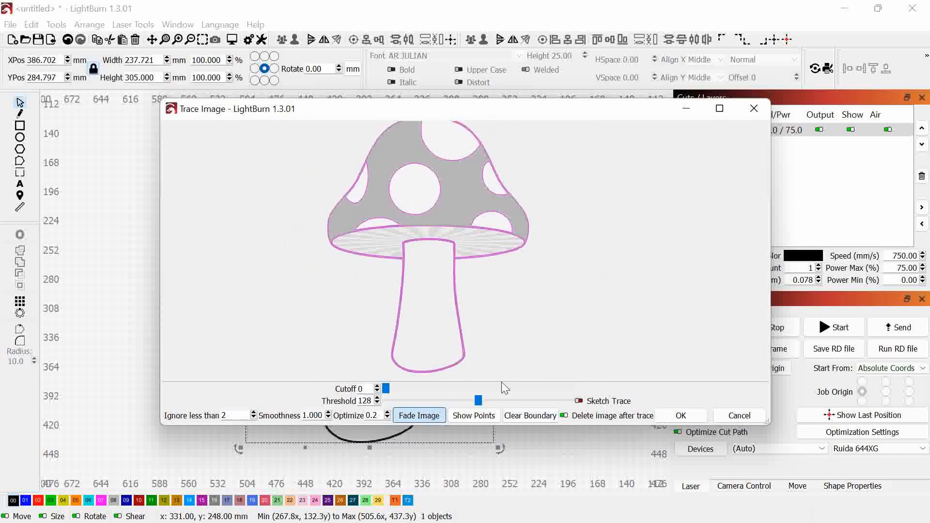
# Try a trace threshold of 217 with a cutoff of 135 to pick up the gill lines under the cap.
pyautogui.scroll(4, 361, 218)
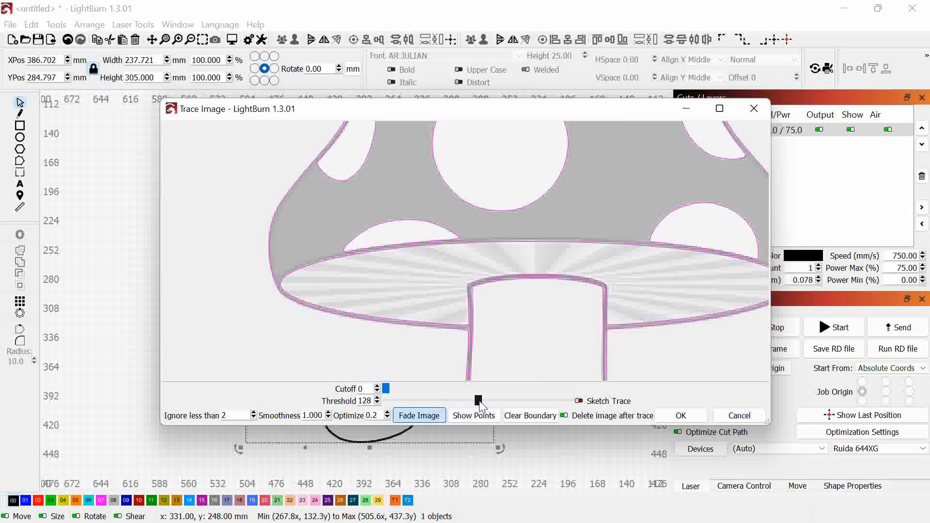
pyautogui.moveTo(478, 400); pyautogui.dragTo(543, 422)
pyautogui.click(486, 388)
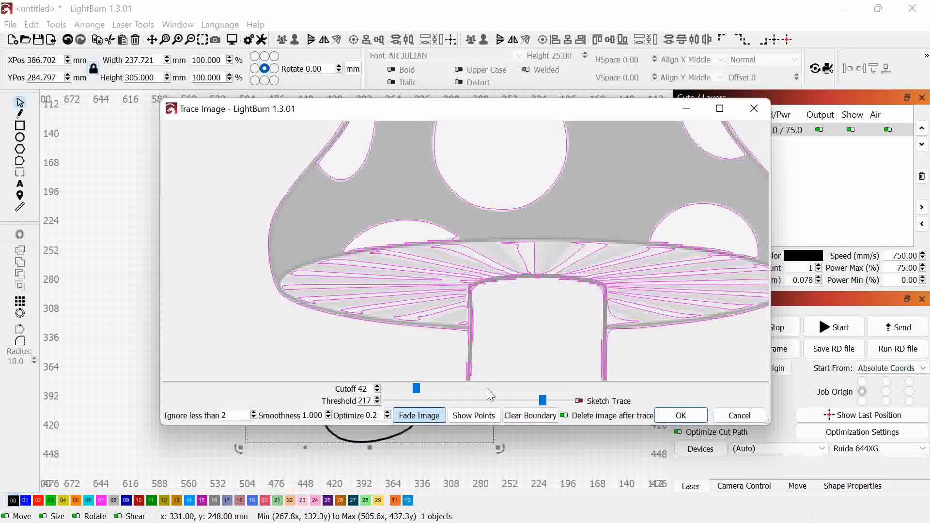
pyautogui.moveTo(487, 389); pyautogui.dragTo(485, 386)
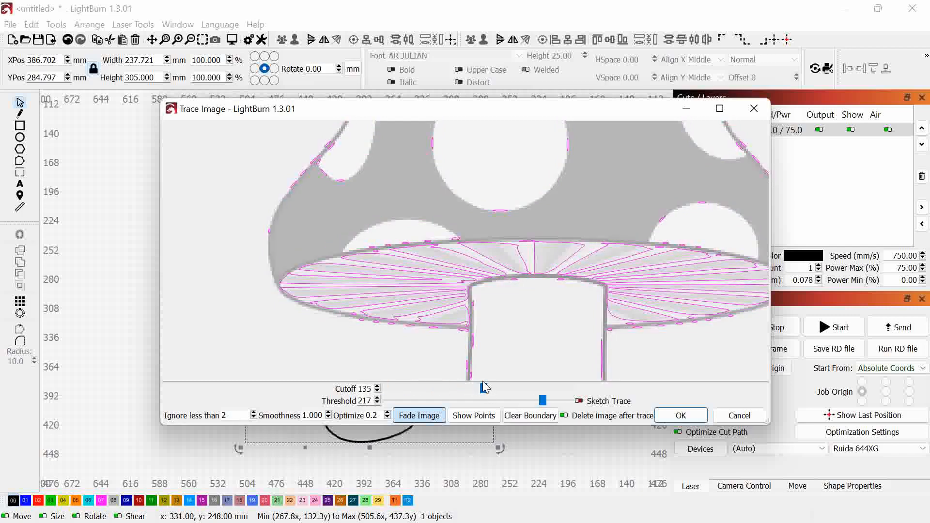
pyautogui.scroll(-5, 478, 377)
pyautogui.scroll(6, 478, 376)
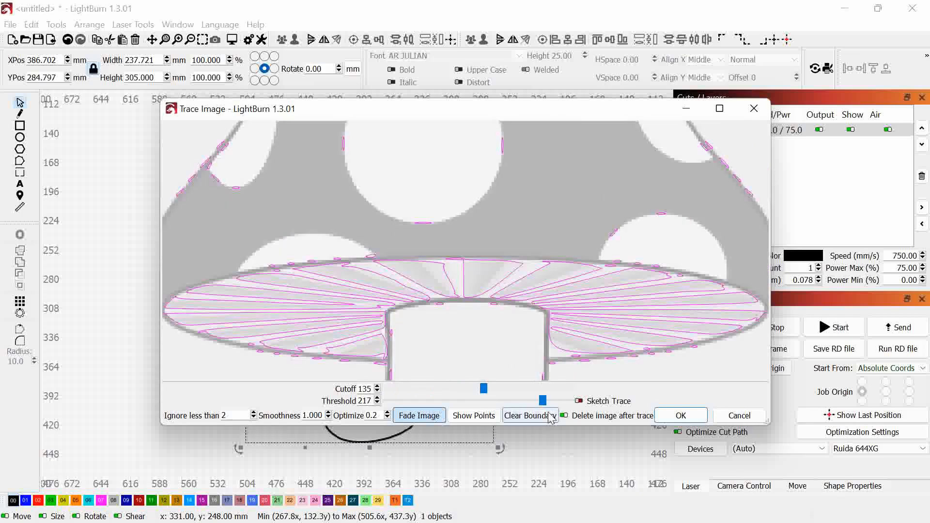
# Raise the trace cutoff to 219 and the threshold to 255.
pyautogui.scroll(5, 542, 399)
pyautogui.scroll(7, 536, 392)
pyautogui.scroll(4, 552, 398)
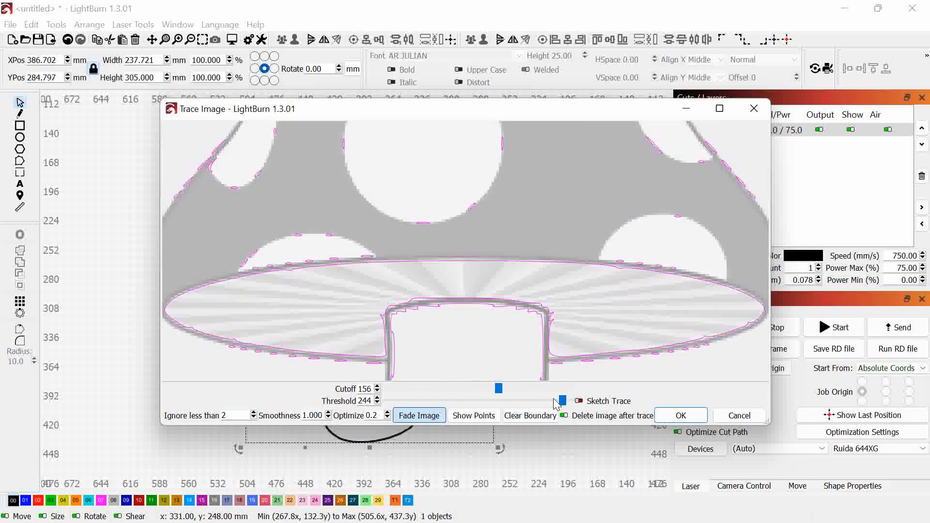
pyautogui.scroll(12, 525, 386)
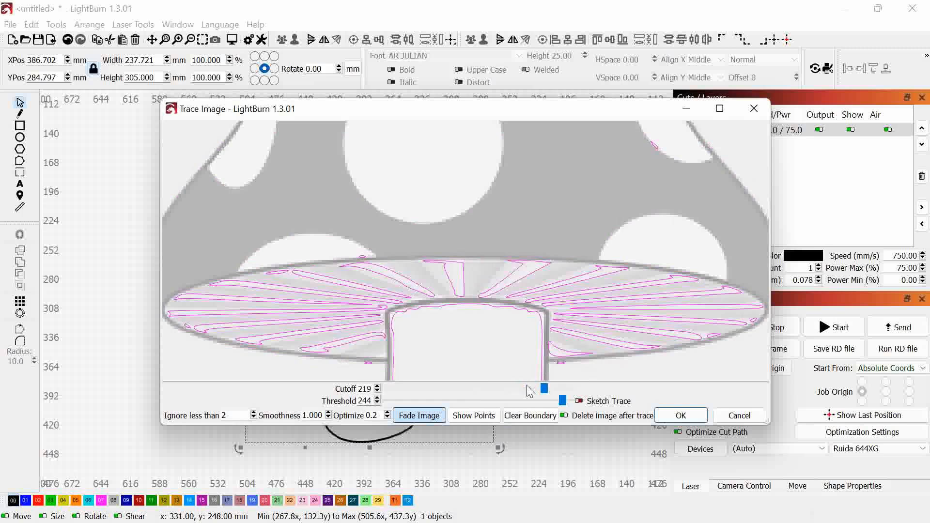
pyautogui.scroll(4, 529, 391)
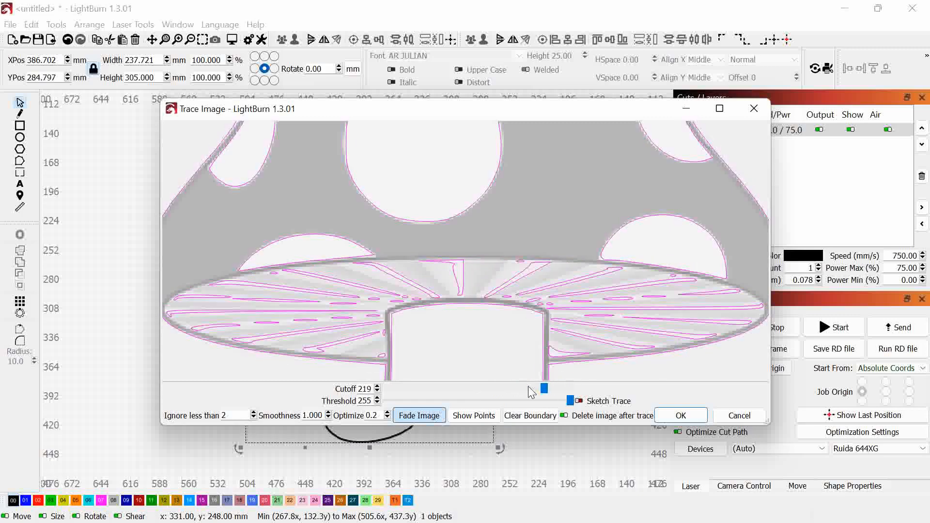
# Fine-tune the trace cutoff to 207 and check the outlines around the gills and the top of the stem.
pyautogui.scroll(-4, 532, 392)
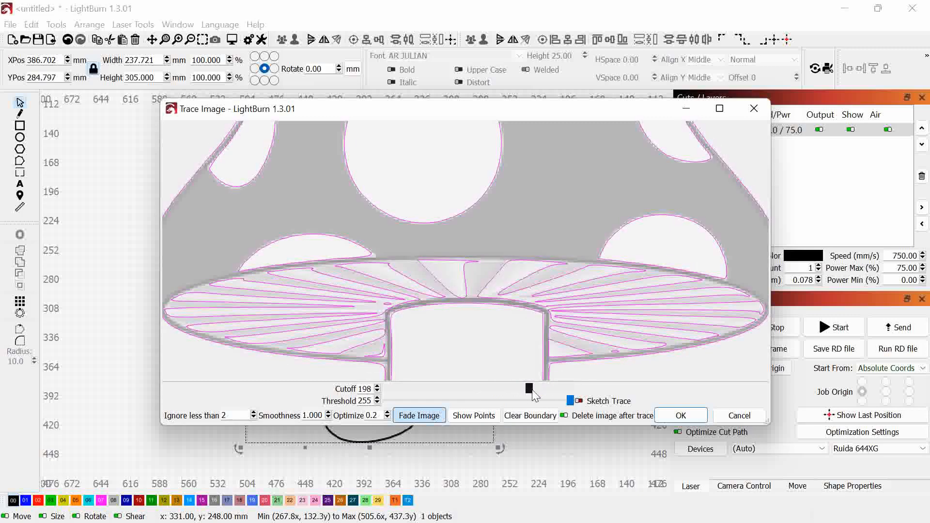
pyautogui.scroll(3, 533, 395)
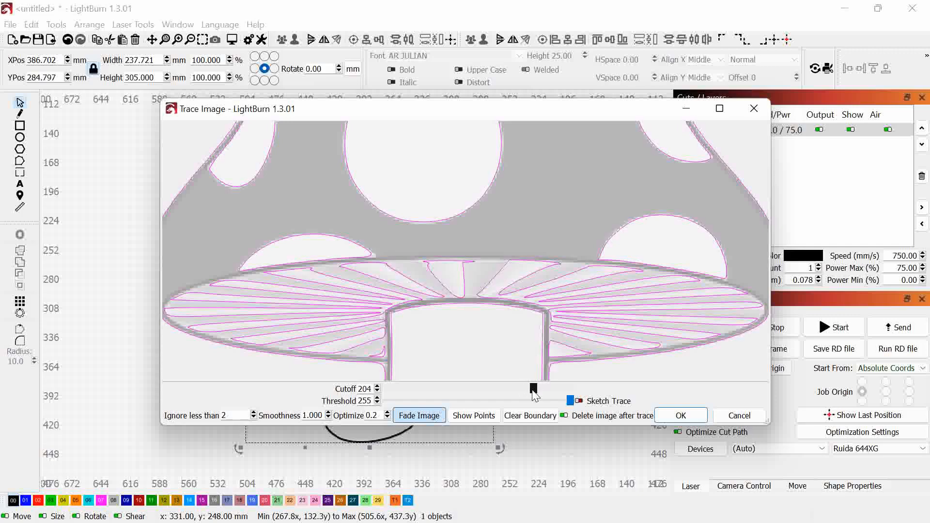
pyautogui.scroll(3, 532, 396)
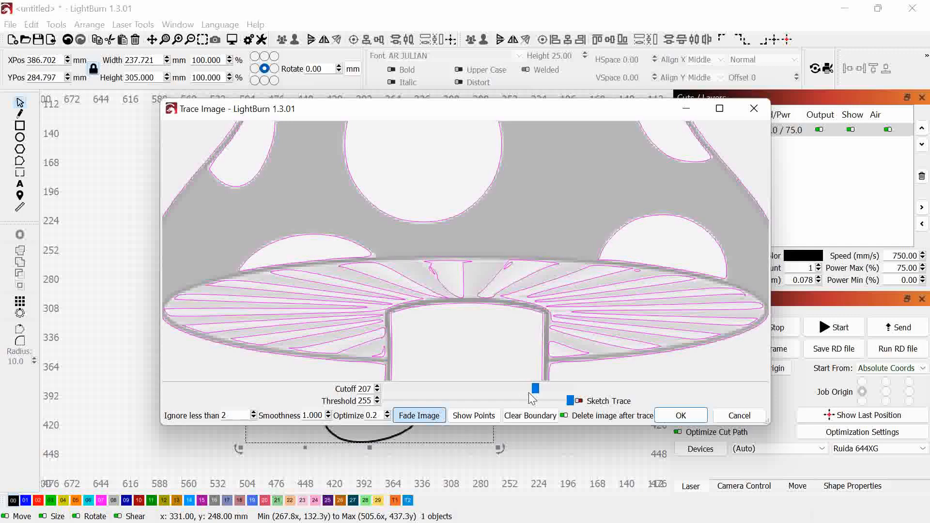
pyautogui.scroll(-3, 416, 337)
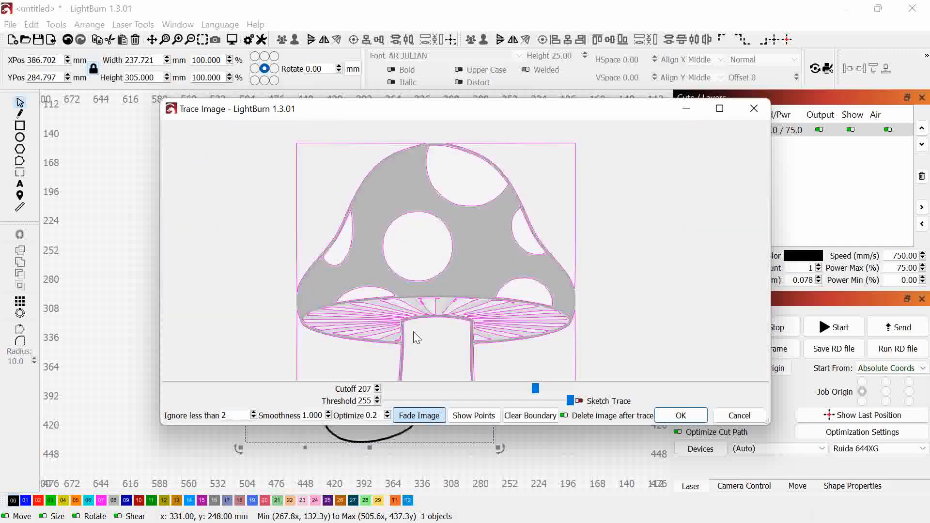
pyautogui.scroll(5, 425, 274)
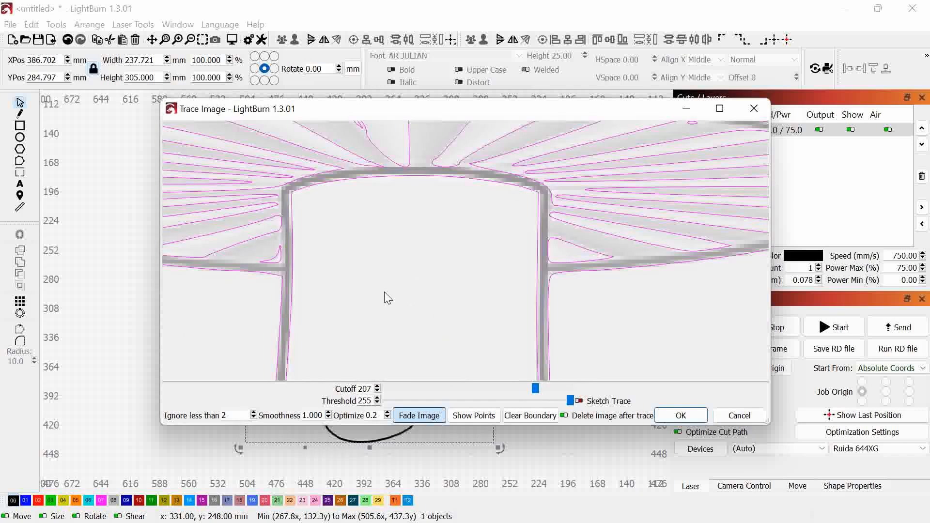
pyautogui.scroll(-3, 387, 298)
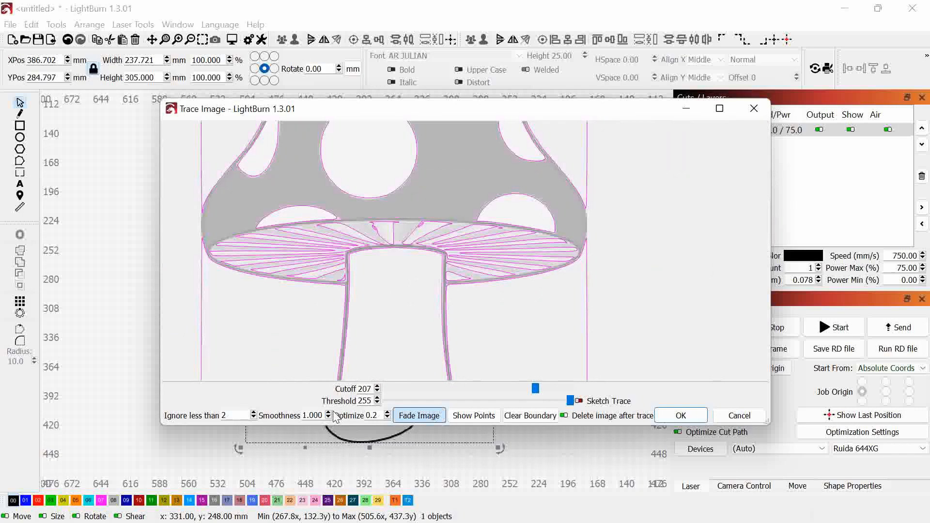
# Try a smoothness of 1.325 and an optimize value of 1.2, and cancel the trace without applying it.
pyautogui.scroll(9, 328, 414)
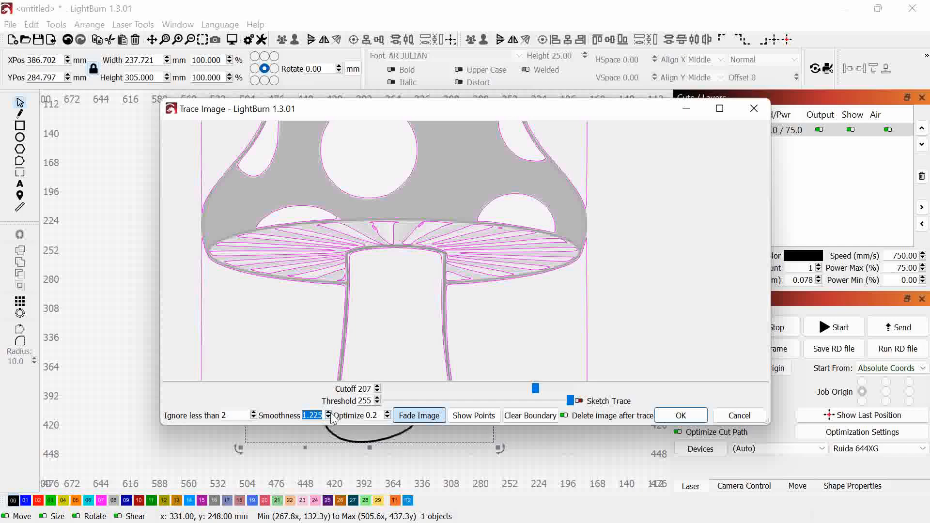
pyautogui.scroll(4, 329, 415)
pyautogui.scroll(10, 387, 415)
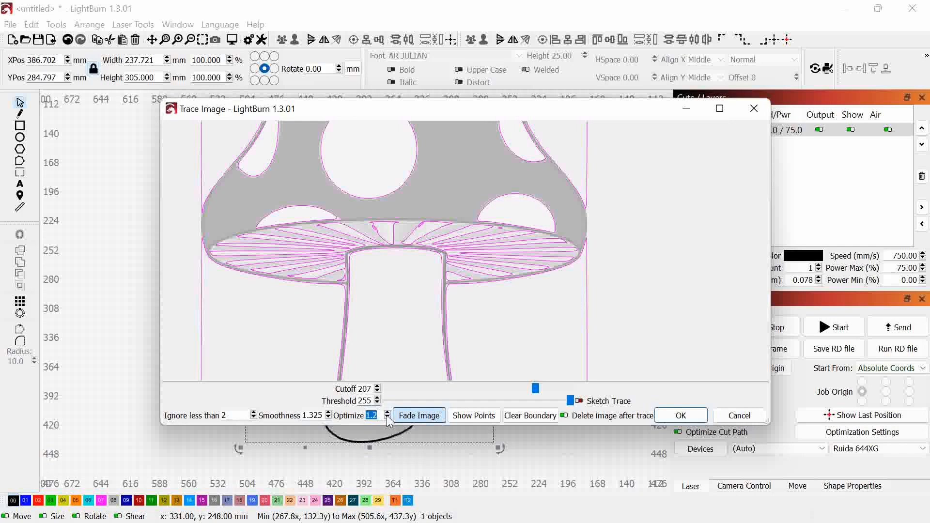
pyautogui.scroll(-6, 387, 416)
pyautogui.click(751, 419)
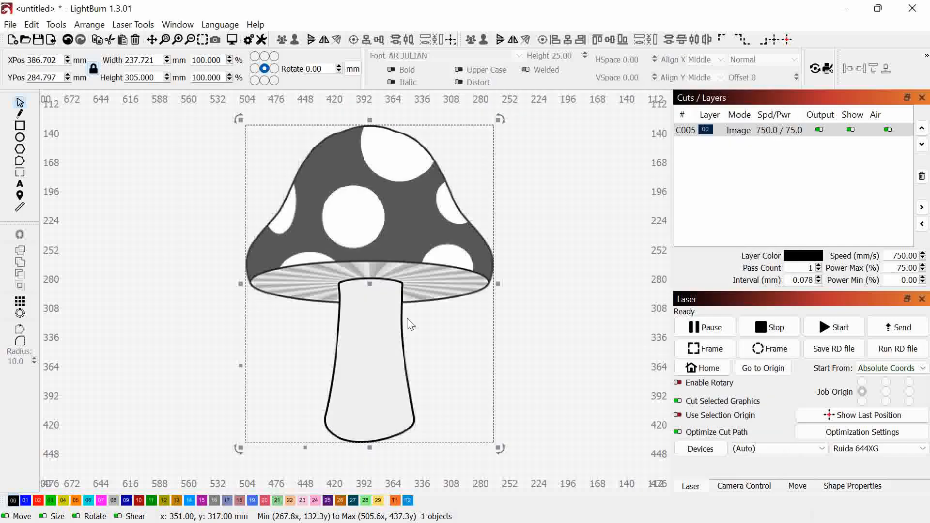
# Trace the mushroom image with cutoff 0 and threshold 128, fading the picture and deleting the original image after the trace.
pyautogui.rightClick(415, 320)
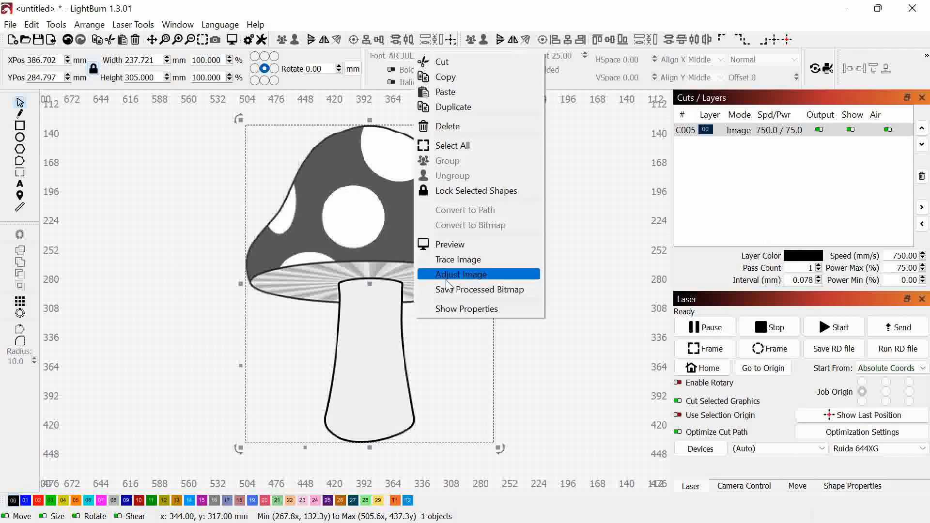
pyautogui.click(449, 262)
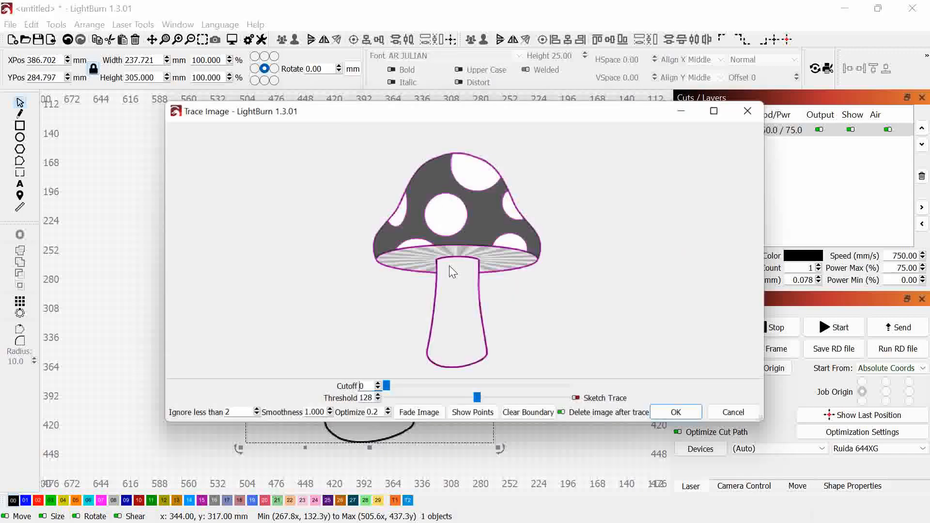
pyautogui.click(440, 417)
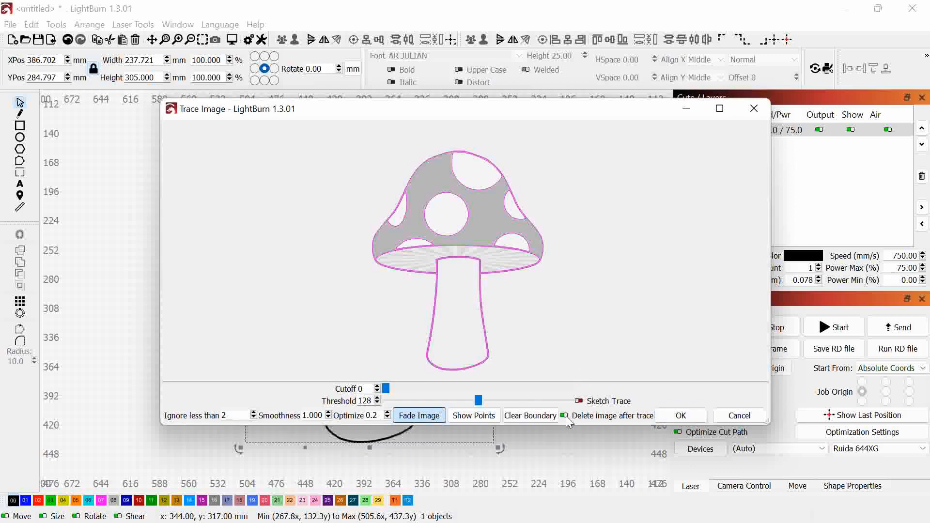
pyautogui.click(688, 415)
pyautogui.click(576, 216)
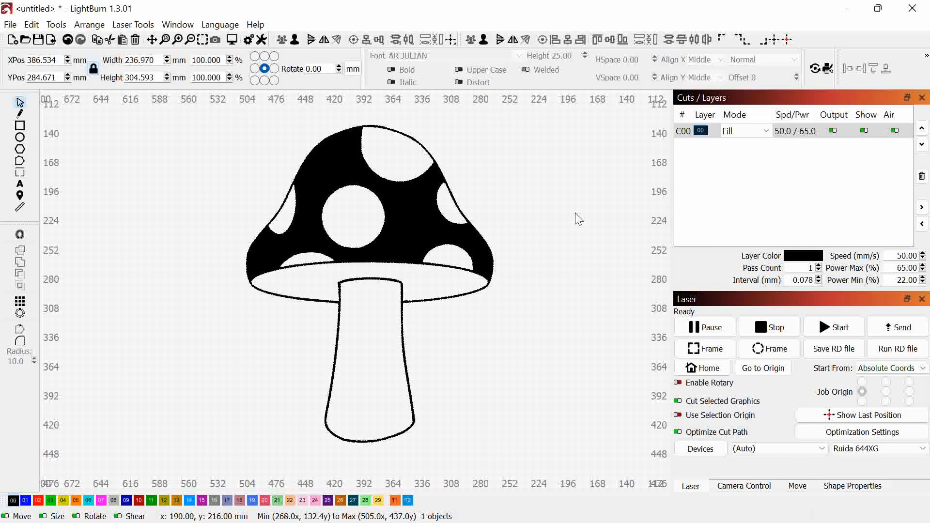
# Inspect the traced mushroom's filled cap and outlines up close and select the traced shape.
pyautogui.scroll(4, 489, 359)
pyautogui.scroll(-5, 493, 355)
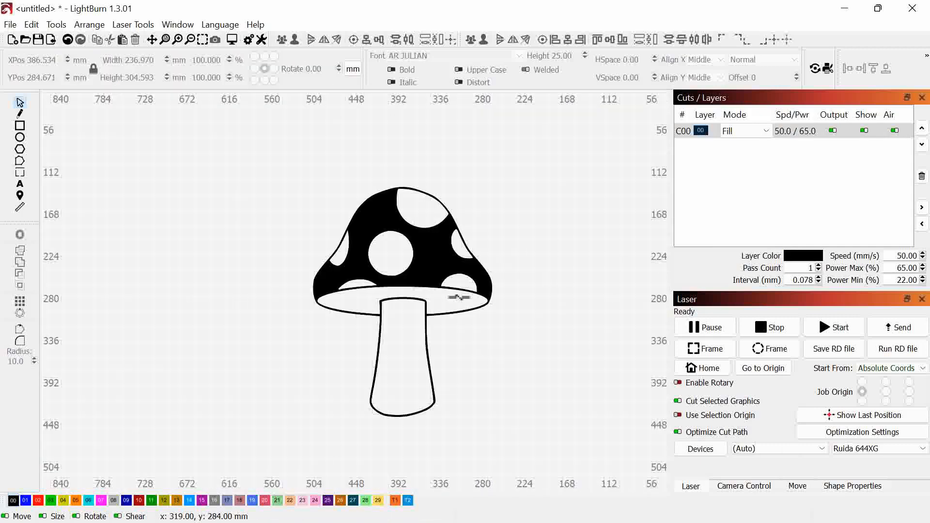
pyautogui.scroll(4, 439, 269)
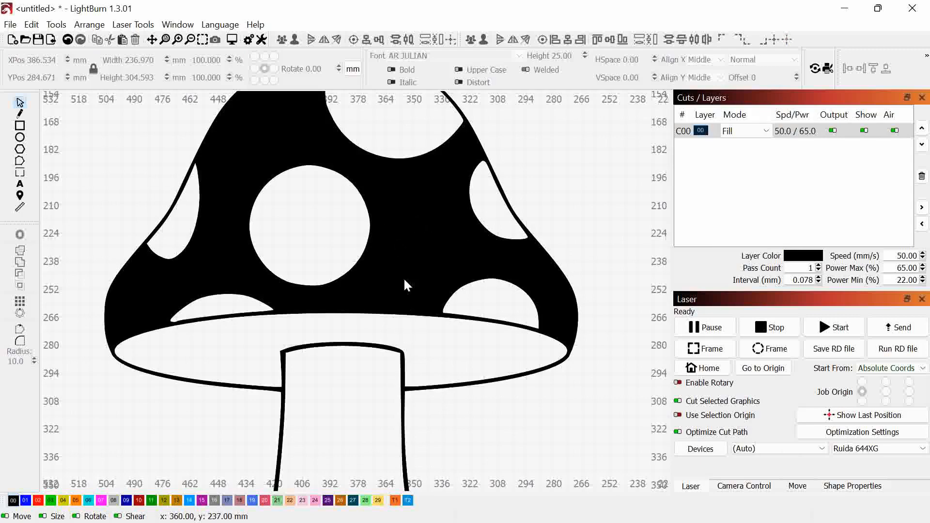
pyautogui.click(393, 316)
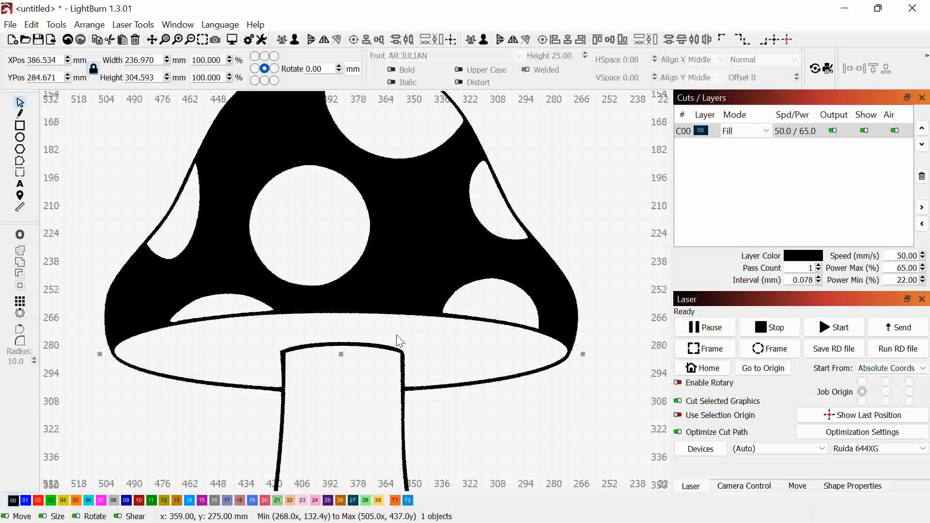
# Ungroup the traced mushroom into separate shapes.
pyautogui.rightClick(395, 320)
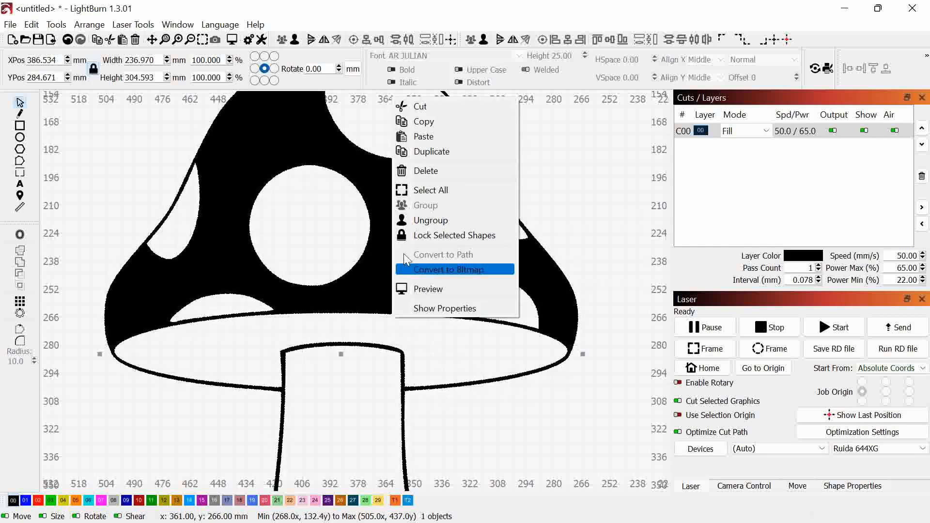
pyautogui.click(416, 221)
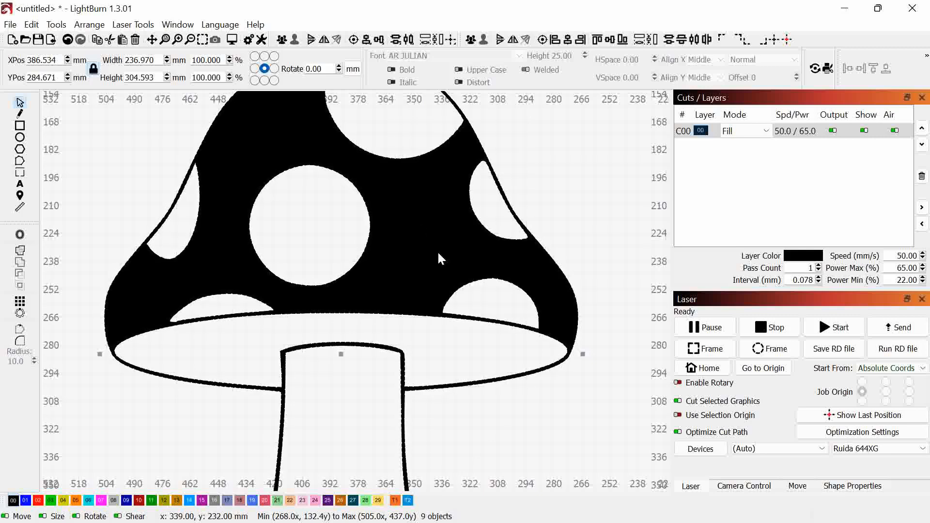
pyautogui.click(512, 440)
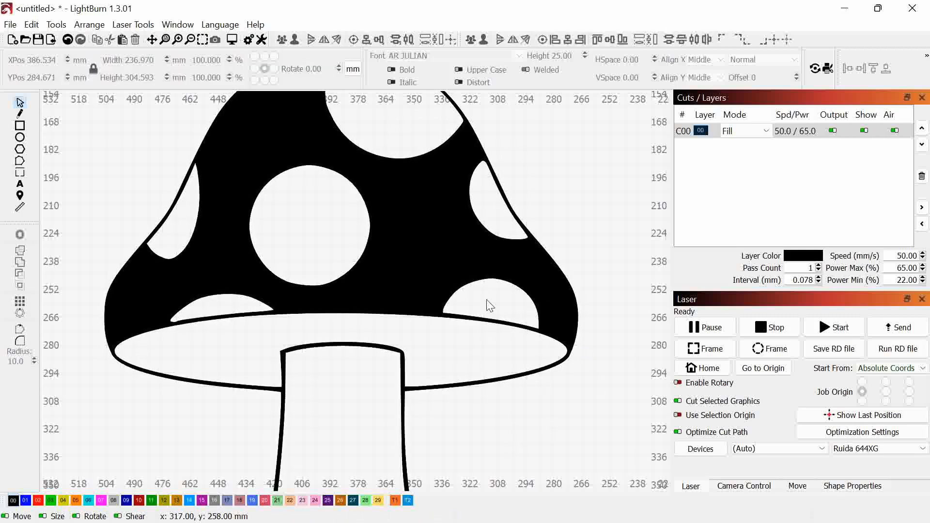
# Delete the gill ellipse under the cap and the two cut-off spots along the cap's lower edge.
pyautogui.click(387, 313)
pyautogui.click(570, 443)
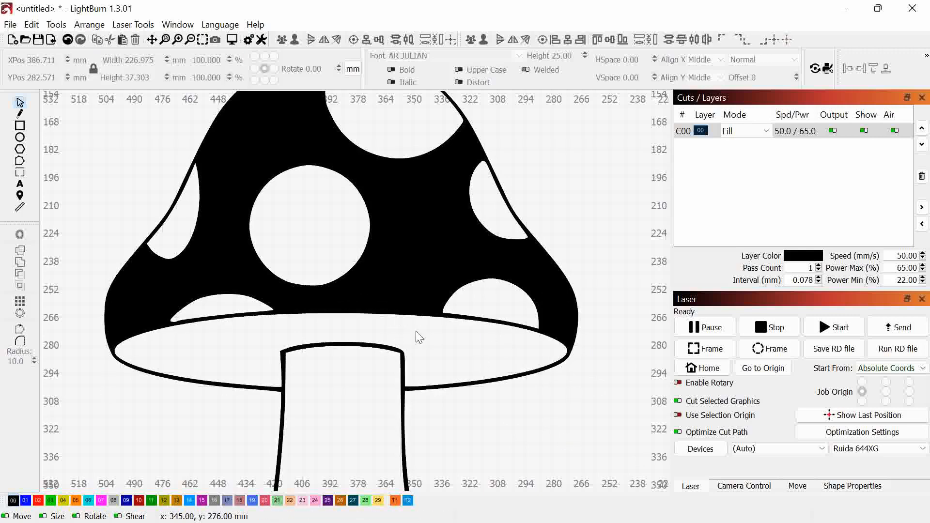
pyautogui.click(401, 320)
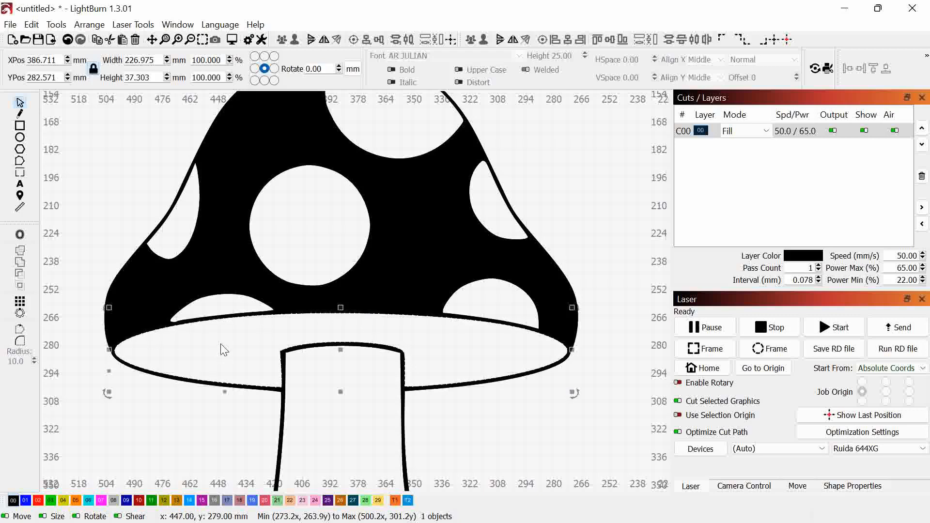
pyautogui.press('Delete')
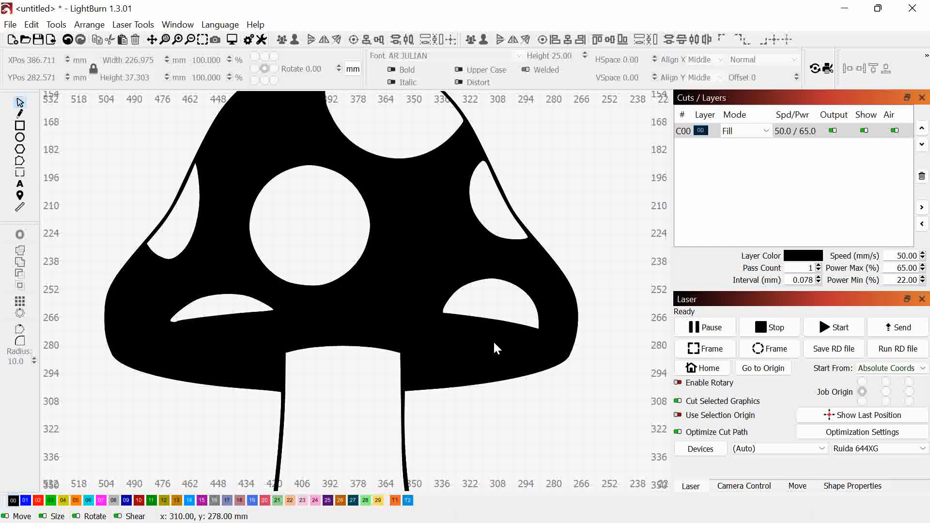
pyautogui.click(443, 304)
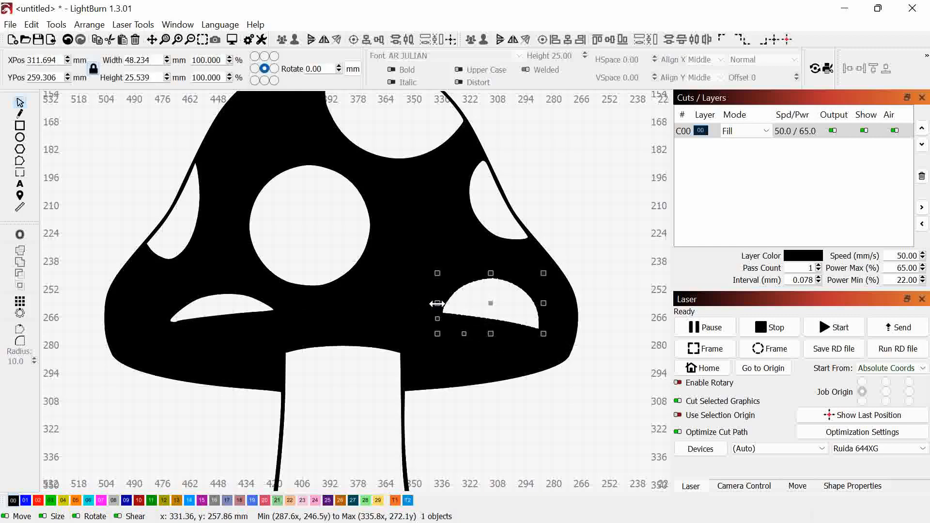
pyautogui.keyDown('shift'); pyautogui.click(217, 318); pyautogui.keyUp('shift')
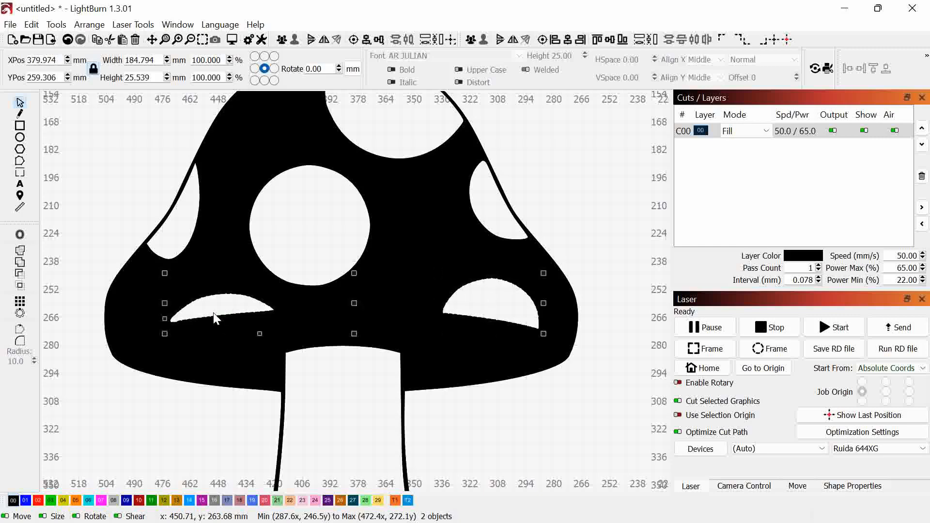
pyautogui.press('Delete')
# Assign the mushroom's outer outline and inner stem outline to the red 02 layer.
pyautogui.scroll(-3, 415, 358)
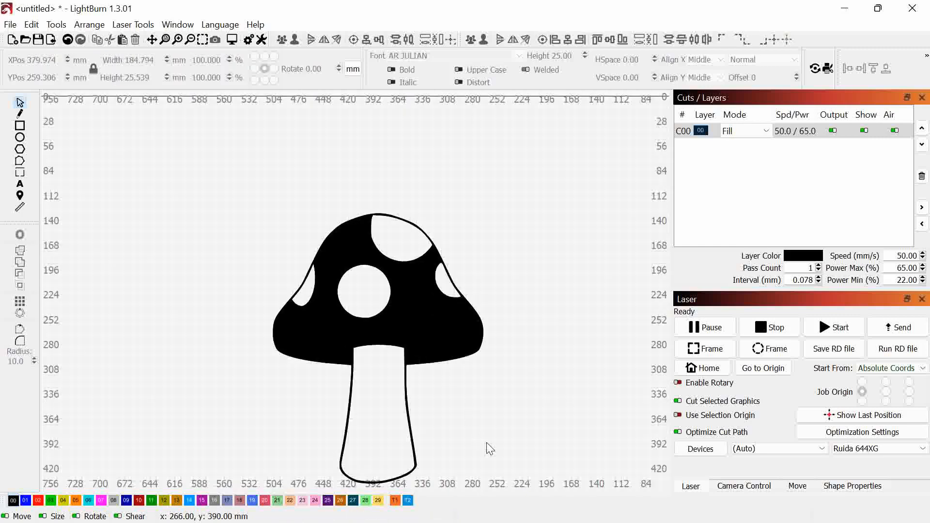
pyautogui.moveTo(421, 369); pyautogui.dragTo(376, 347)
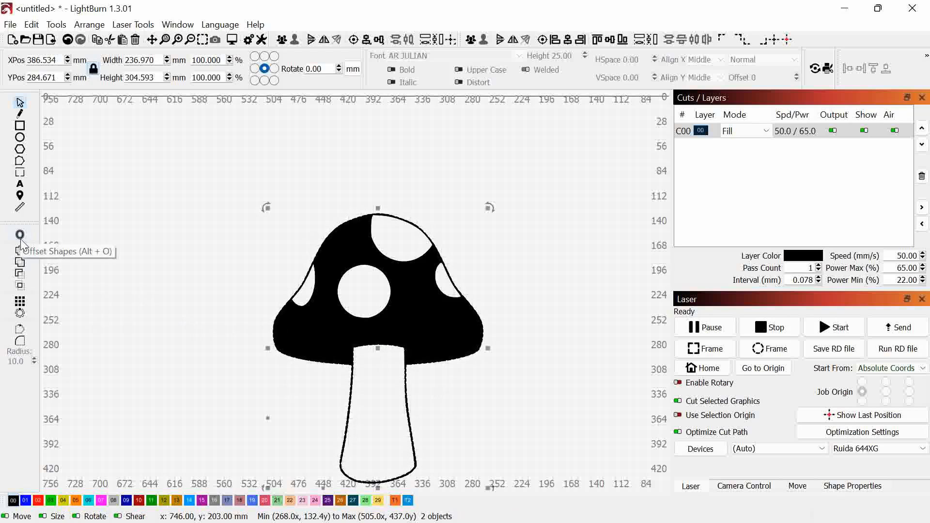
pyautogui.click(39, 501)
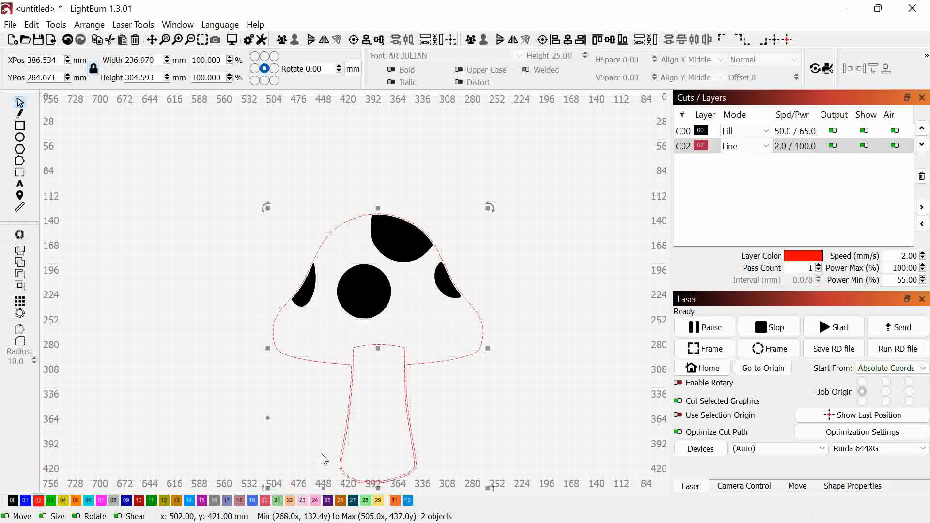
pyautogui.click(508, 383)
# Try assigning the whole mushroom, spots included, to the red 02 layer, and undo that layer change.
pyautogui.scroll(-4, 458, 354)
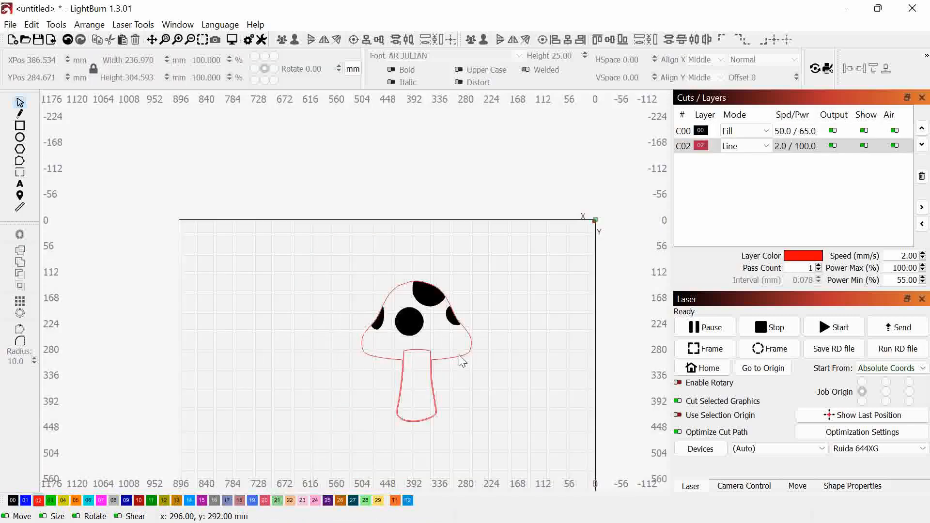
pyautogui.moveTo(533, 421); pyautogui.dragTo(291, 227)
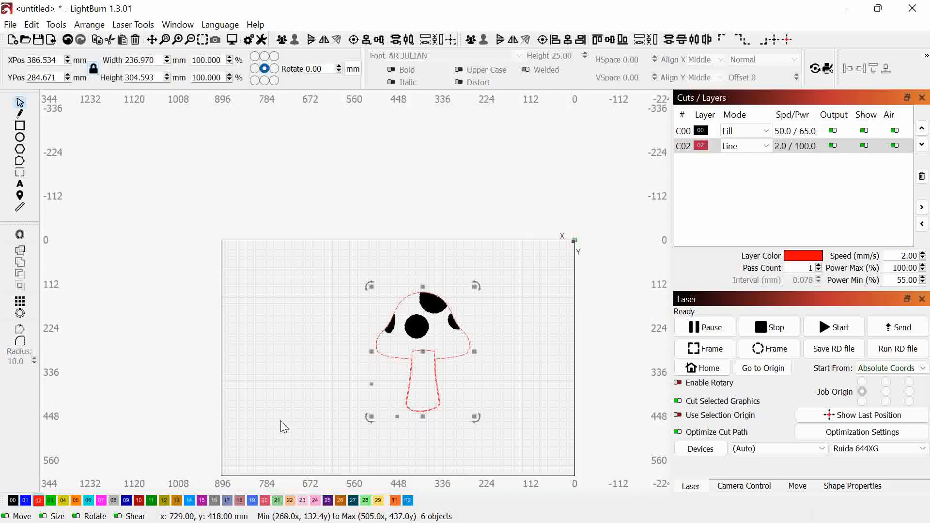
pyautogui.click(39, 501)
pyautogui.click(301, 373)
pyautogui.scroll(7, 301, 373)
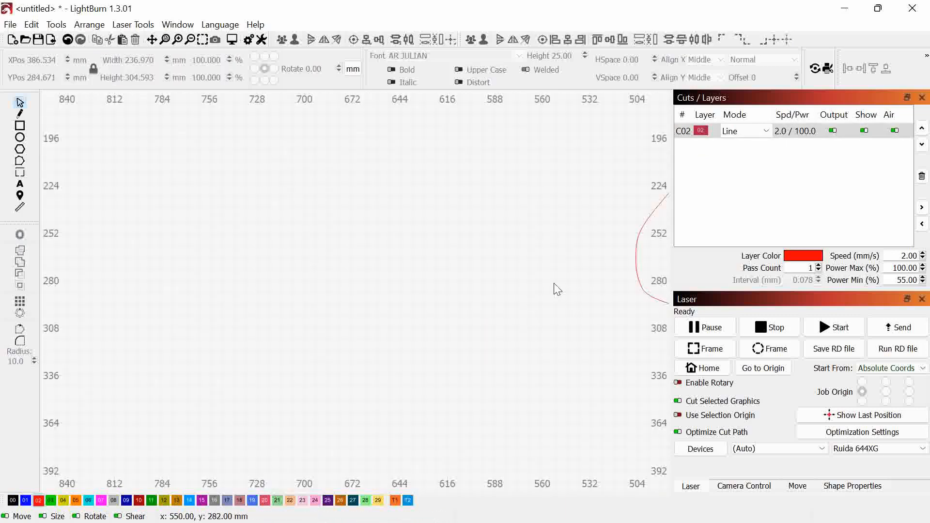
pyautogui.moveTo(555, 284); pyautogui.dragTo(162, 261)
pyautogui.moveTo(453, 220); pyautogui.dragTo(367, 278)
pyautogui.hotkey('ctrl', 'z')
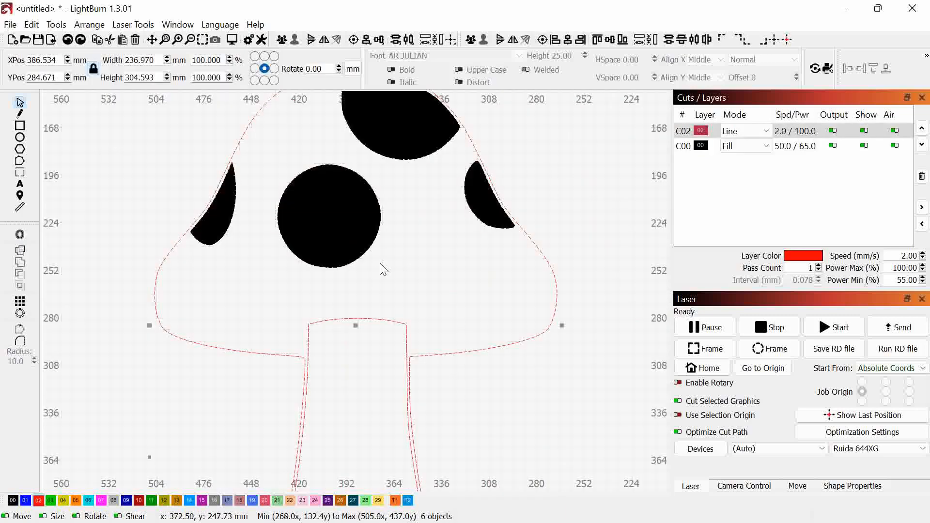
pyautogui.click(588, 209)
# Delete the inner stem outline, keeping the outer mushroom contour.
pyautogui.scroll(-3, 552, 237)
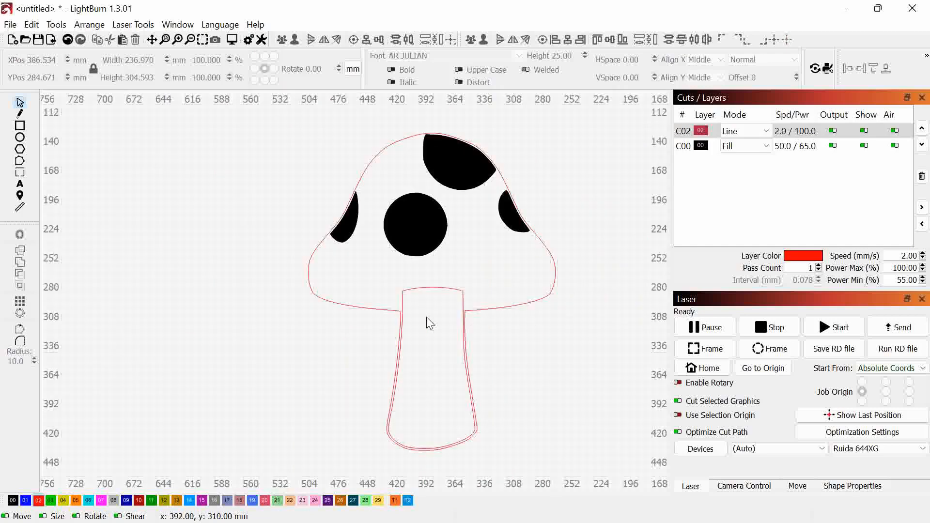
pyautogui.click(430, 289)
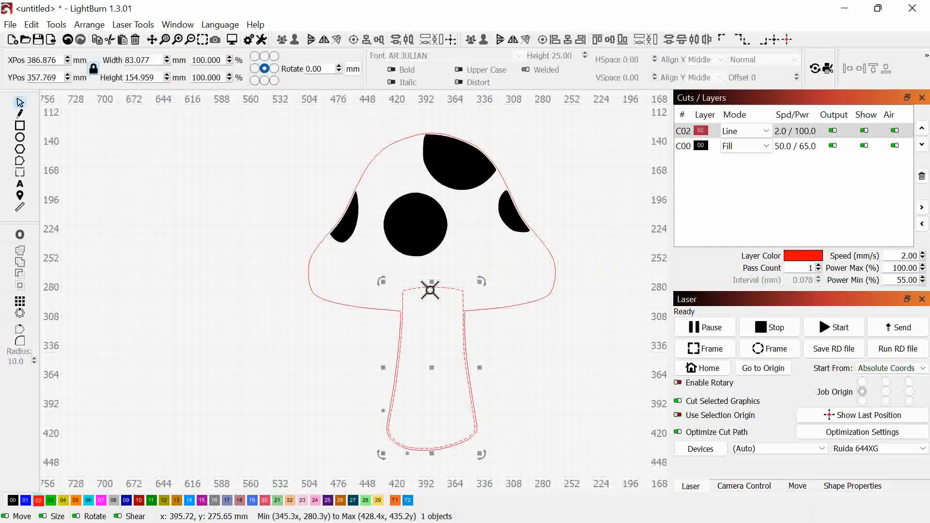
pyautogui.press('Delete')
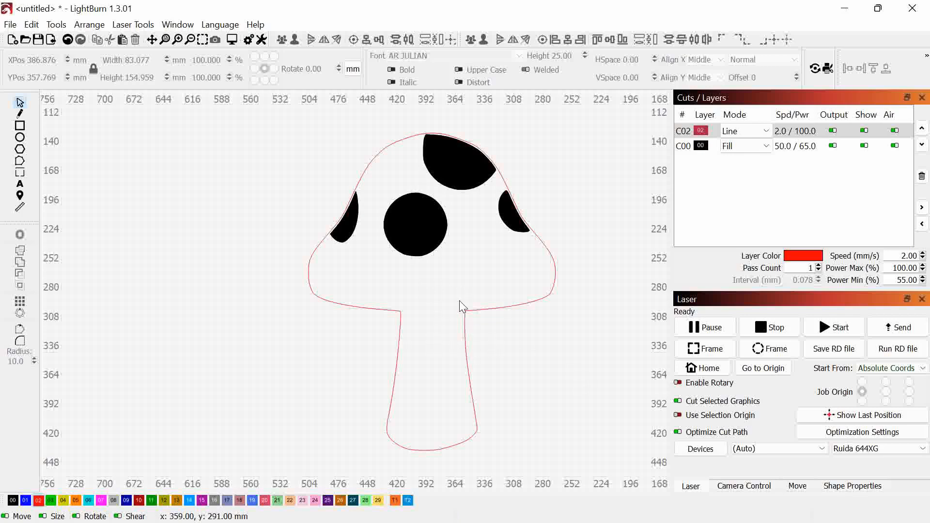
# Duplicate the round central spot and place copies over the cap's upper-left edge and both lower corners.
pyautogui.scroll(4, 458, 298)
pyautogui.scroll(-3, 454, 289)
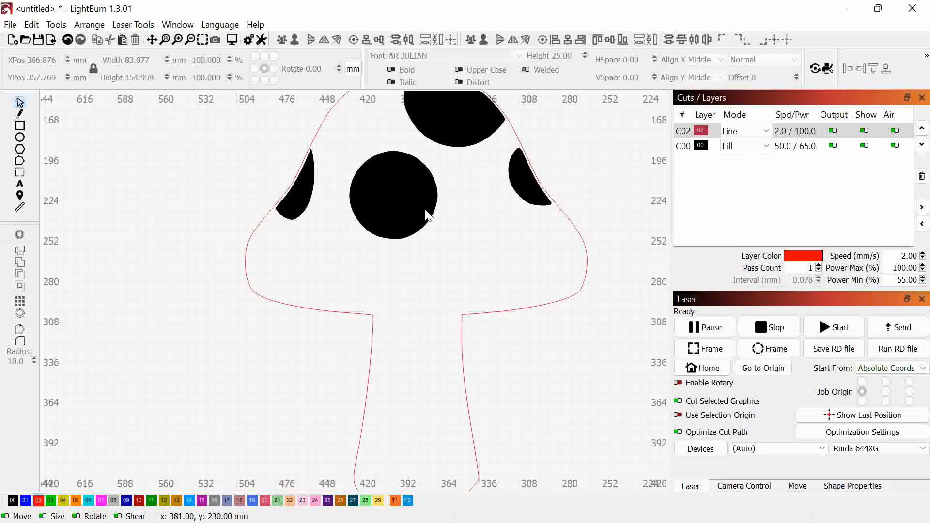
pyautogui.click(410, 237)
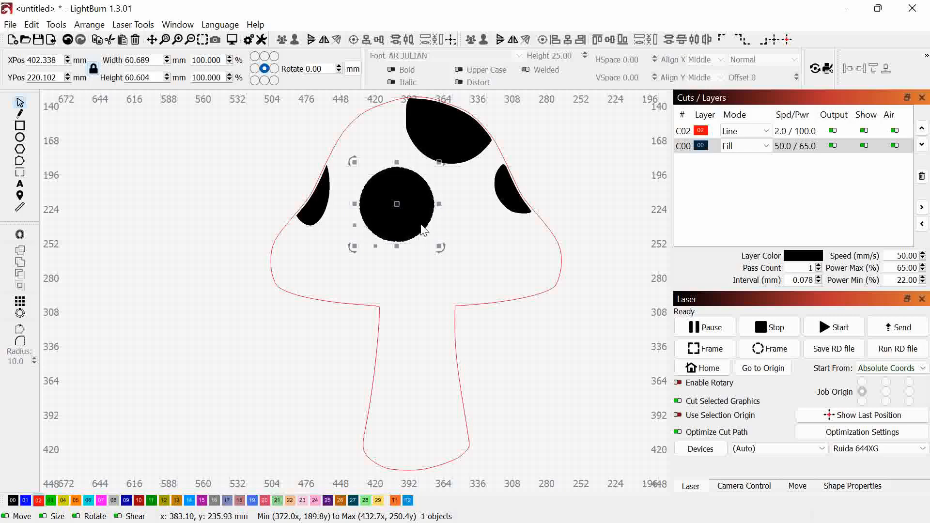
pyautogui.hotkey('ctrl', 'd')
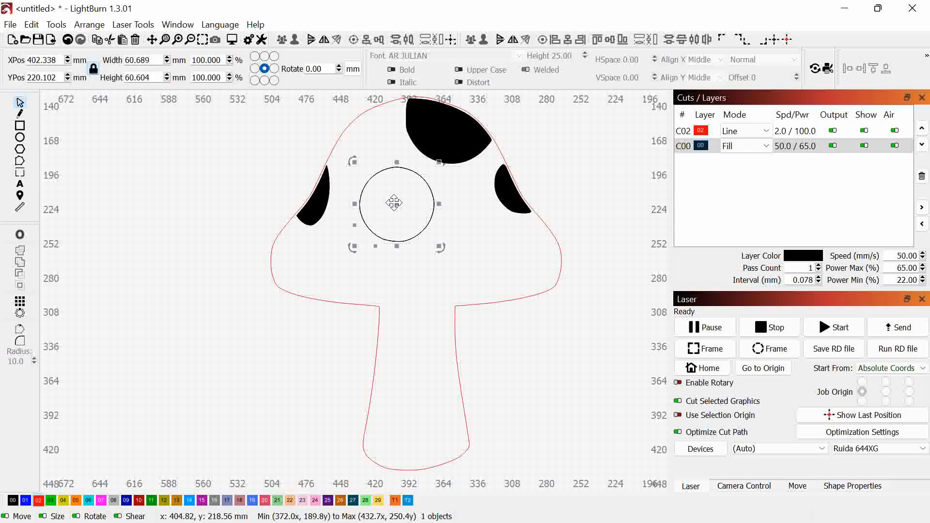
pyautogui.moveTo(394, 203); pyautogui.dragTo(359, 119)
pyautogui.moveTo(395, 233); pyautogui.dragTo(329, 255)
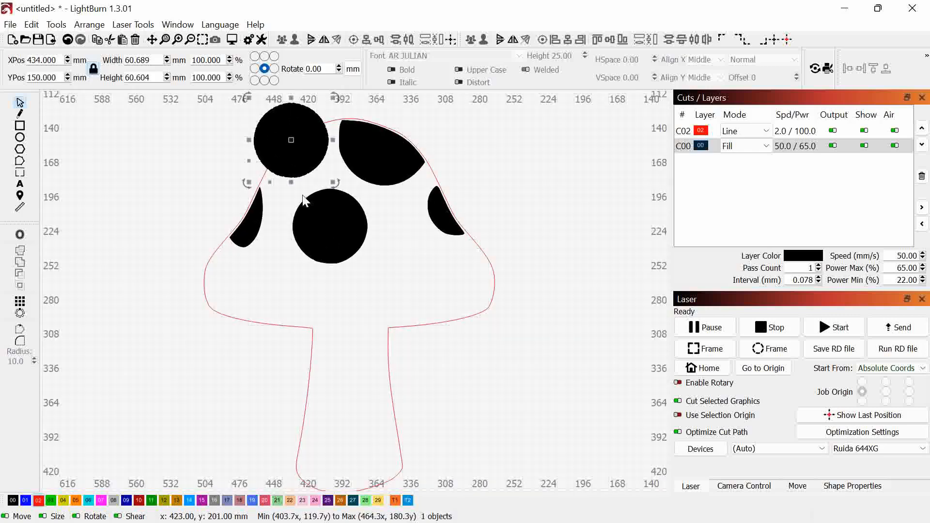
pyautogui.hotkey('ctrl', 'd')
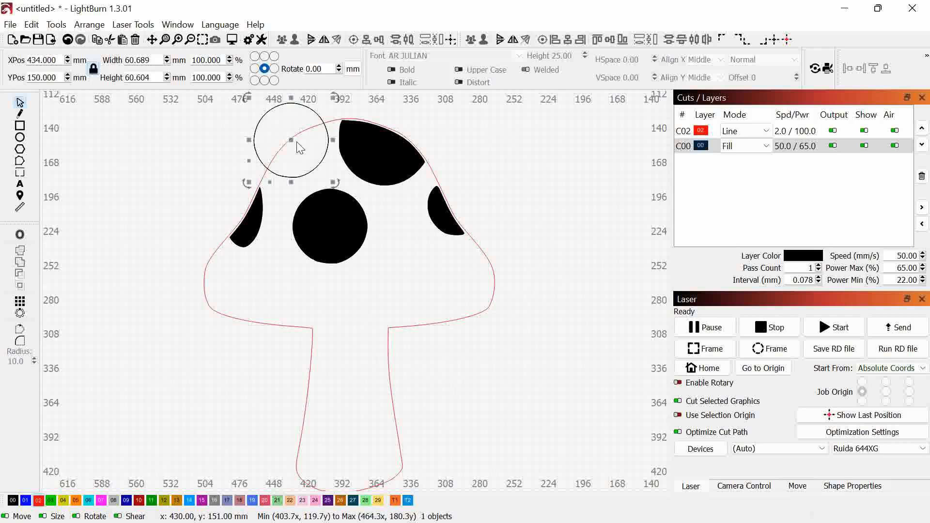
pyautogui.moveTo(298, 142); pyautogui.dragTo(490, 299)
# Duplicate the lower-right spot at 44.689 mm wide and place the copy between it and the central spot.
pyautogui.hotkey('ctrl', 'd')
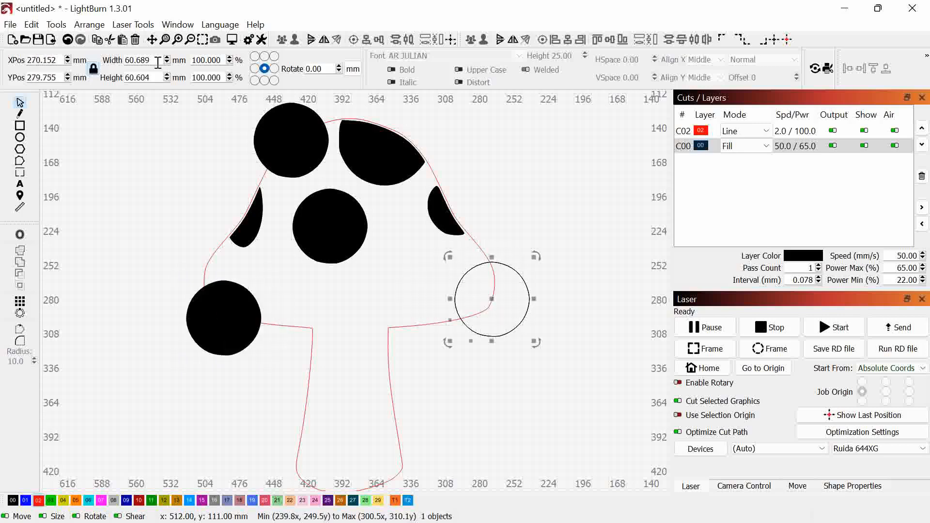
pyautogui.scroll(-16, 157, 63)
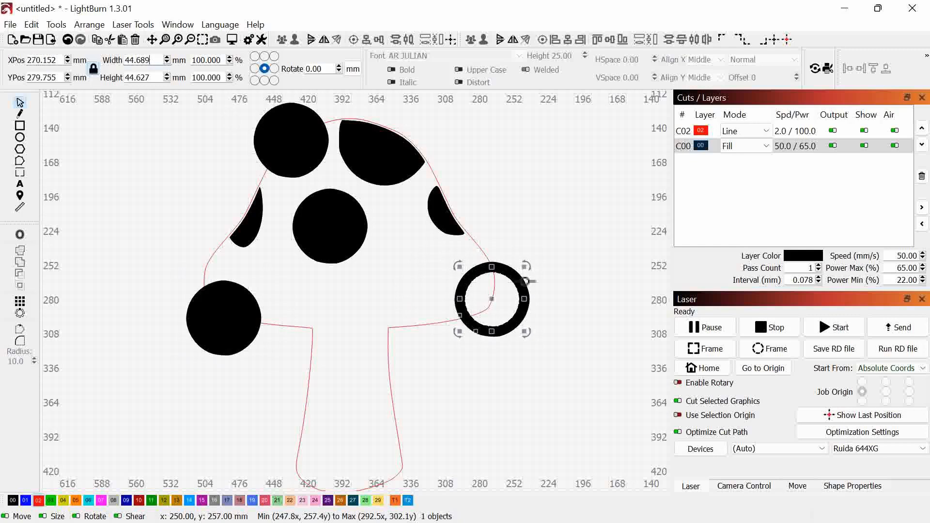
pyautogui.moveTo(492, 300); pyautogui.dragTo(411, 272)
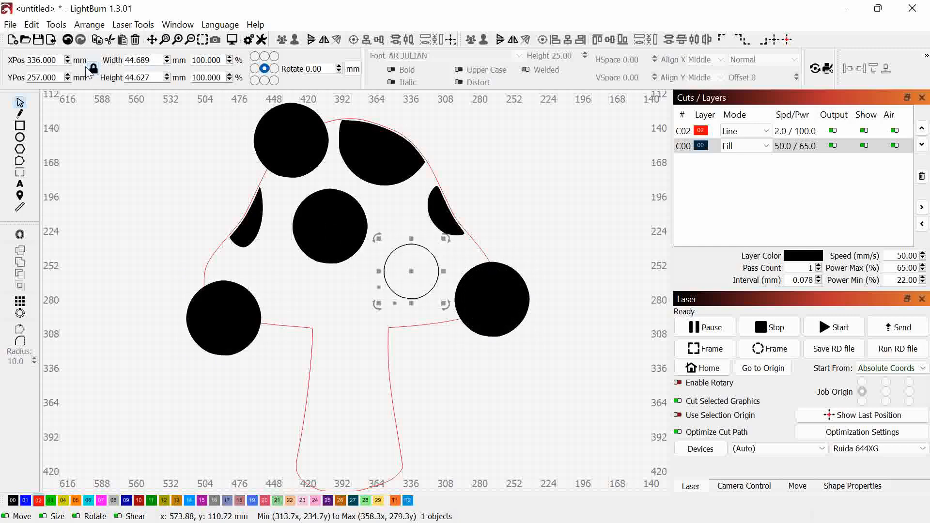
# Add a 17.689 mm wide copy of the medium spot between the central spot and the right-edge spot.
pyautogui.scroll(-19, 146, 60)
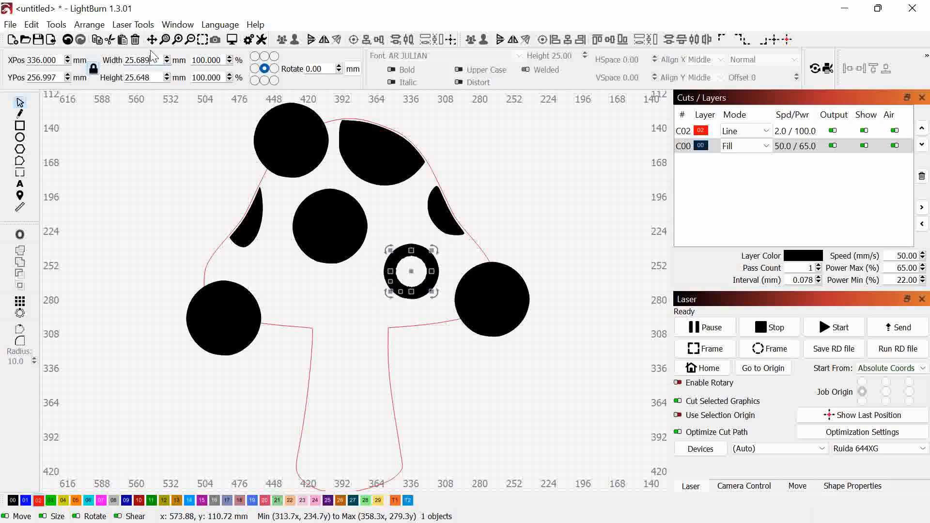
pyautogui.scroll(-8, 162, 60)
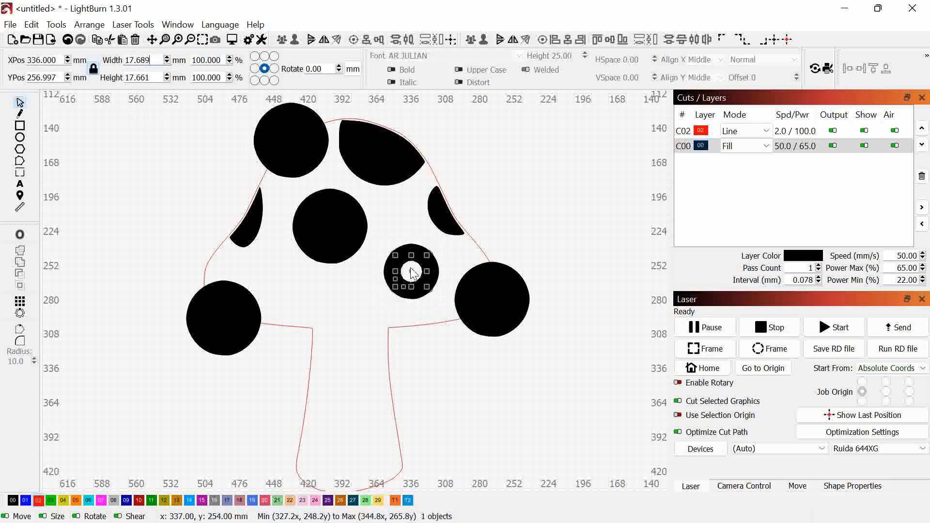
pyautogui.moveTo(412, 269); pyautogui.dragTo(391, 201)
# Try widths of 2.683, 4.683 and 16.689 mm for the small spot, and undo the resizing.
pyautogui.scroll(-15, 152, 60)
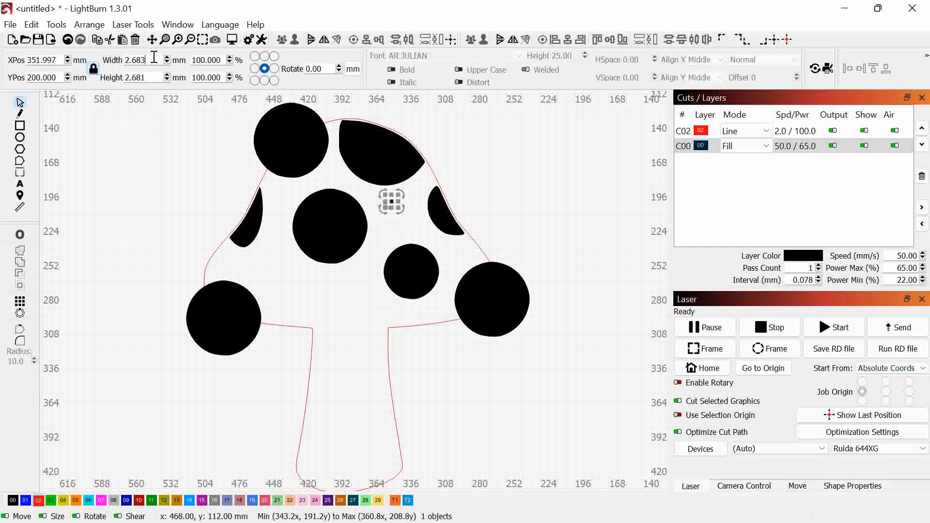
pyautogui.scroll(11, 159, 79)
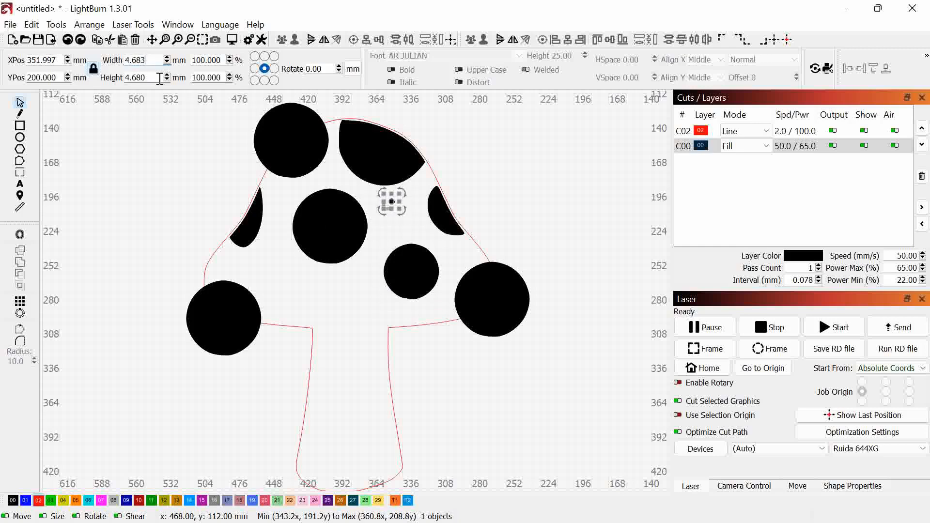
pyautogui.scroll(4, 159, 79)
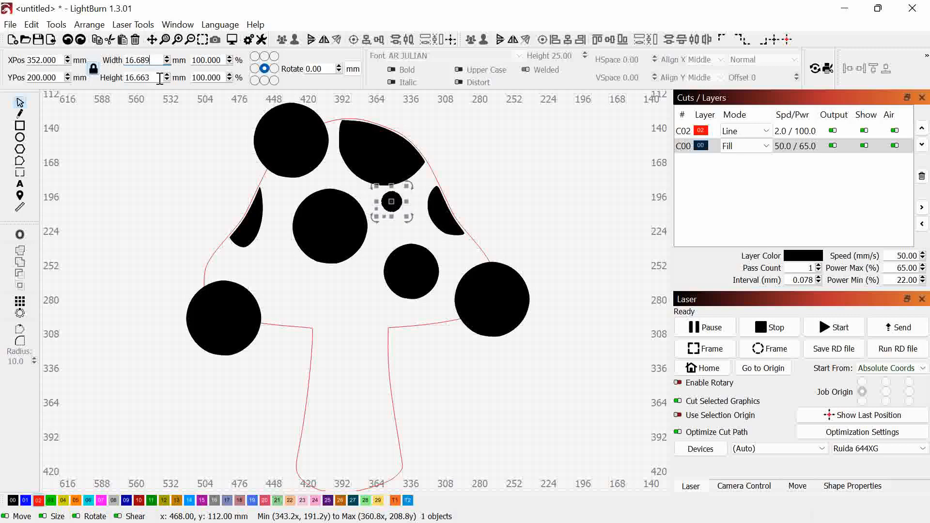
pyautogui.hotkey('ctrl', 'z')
pyautogui.hotkey('ctrl', 'z')
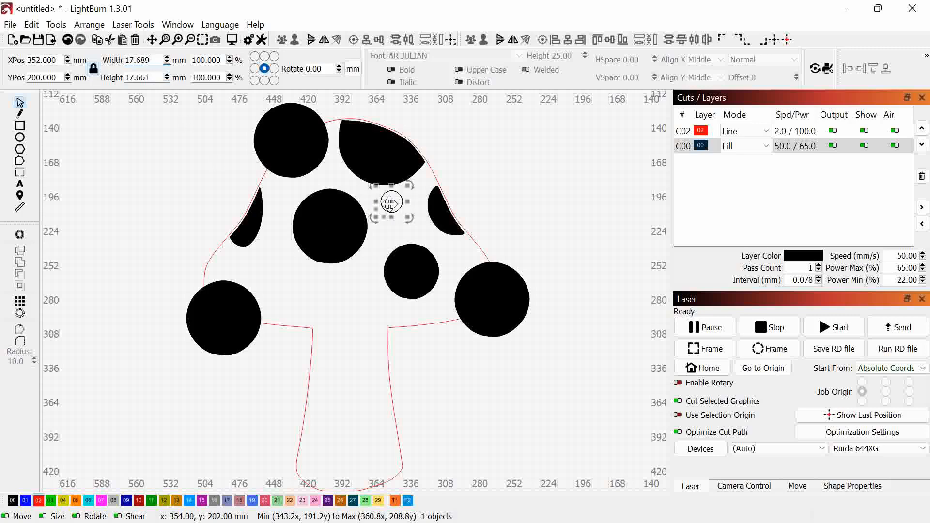
# Place a copy of the small spot just below the upper-left spot, reduced to 5.683 mm wide.
pyautogui.moveTo(391, 201); pyautogui.dragTo(273, 273)
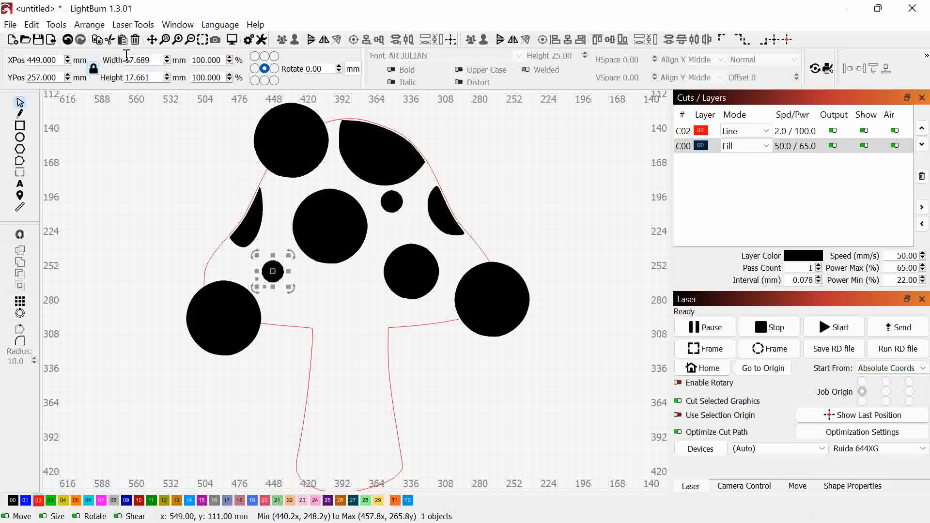
pyautogui.scroll(-12, 155, 57)
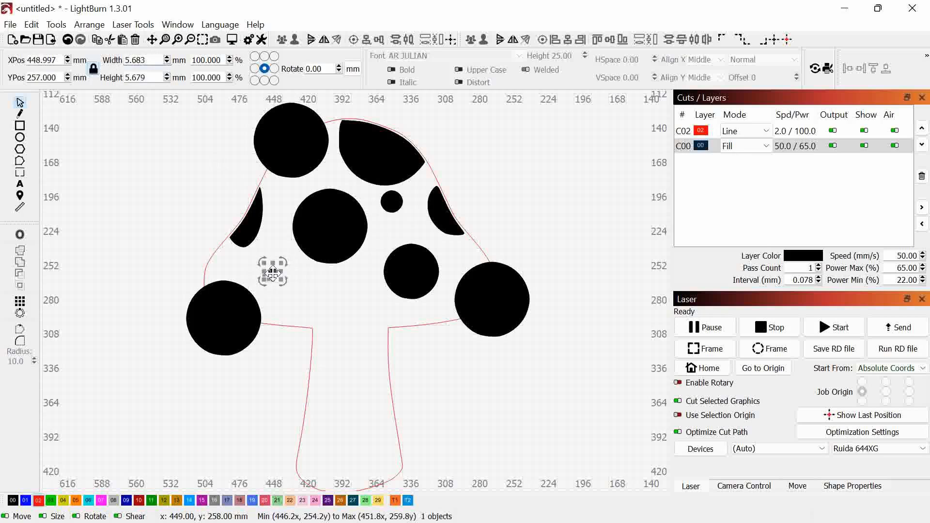
pyautogui.moveTo(273, 273); pyautogui.dragTo(283, 198)
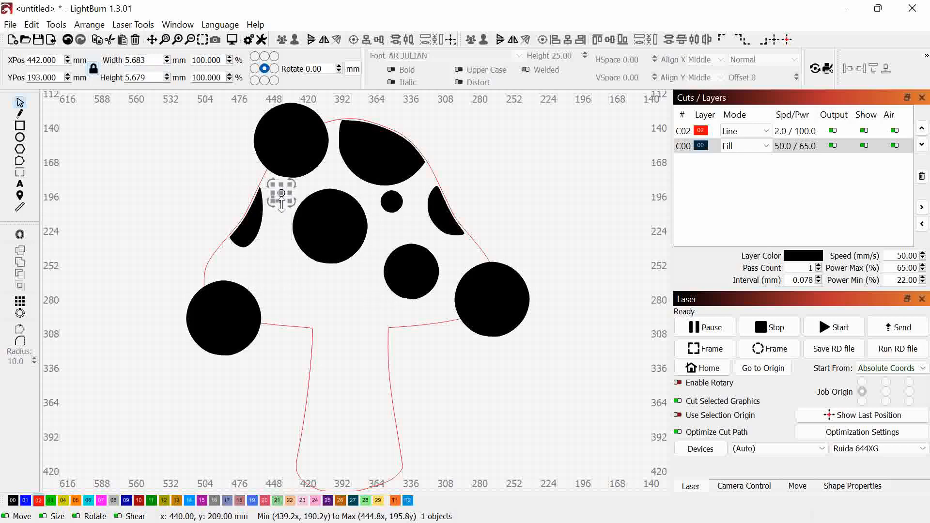
# Place two more 5.683 mm wide copies of the small spot, one below the left-edge spot and one above the stem's left corner.
pyautogui.moveTo(284, 200); pyautogui.dragTo(267, 267)
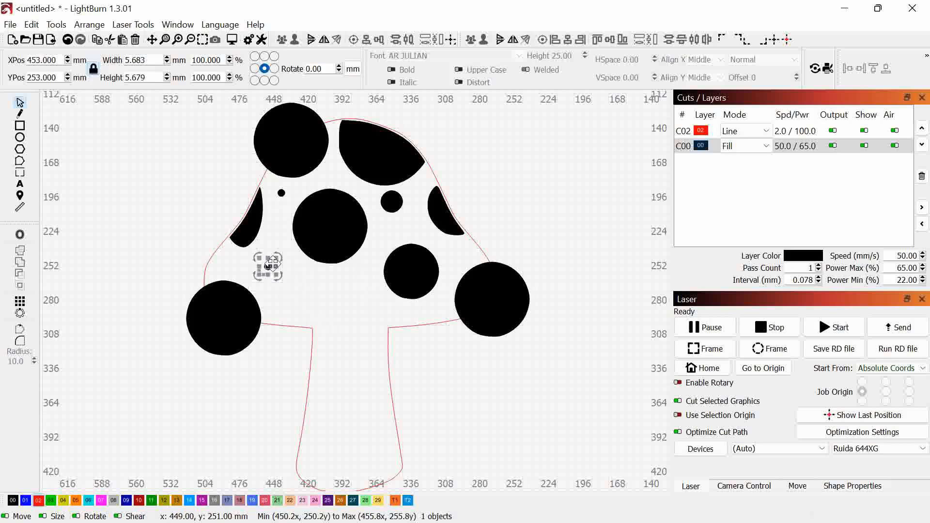
pyautogui.moveTo(269, 267); pyautogui.dragTo(304, 308)
pyautogui.click(434, 359)
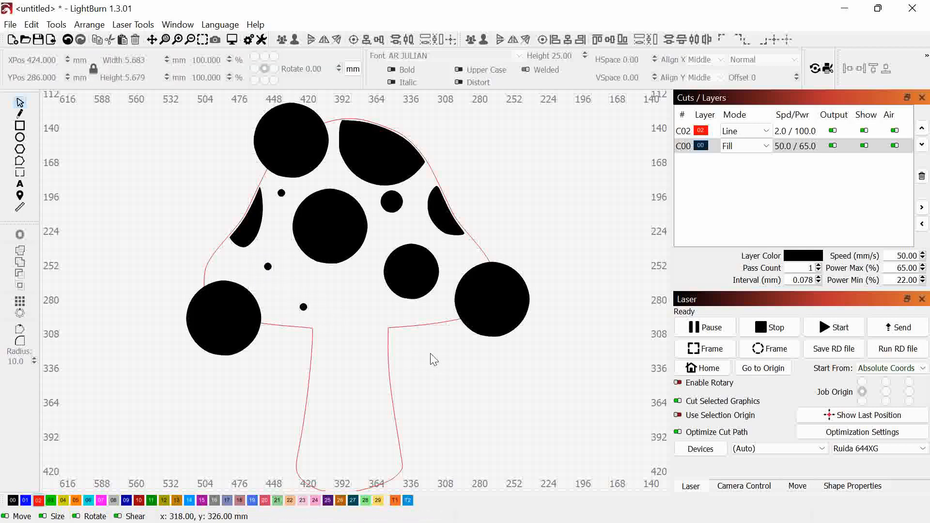
# Duplicate the 44.689 mm medium spot at 22.689 mm wide and place the copy above the stem, below the central spot.
pyautogui.scroll(-3, 363, 271)
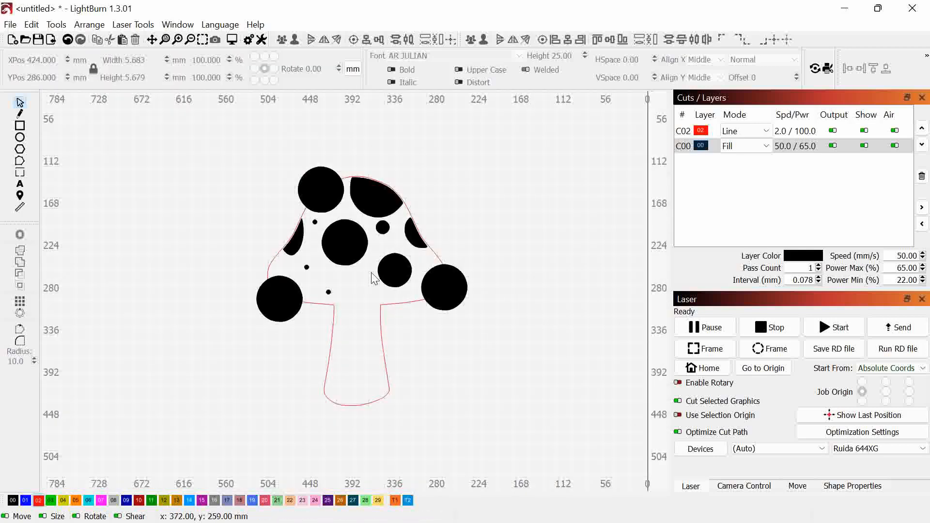
pyautogui.scroll(4, 407, 266)
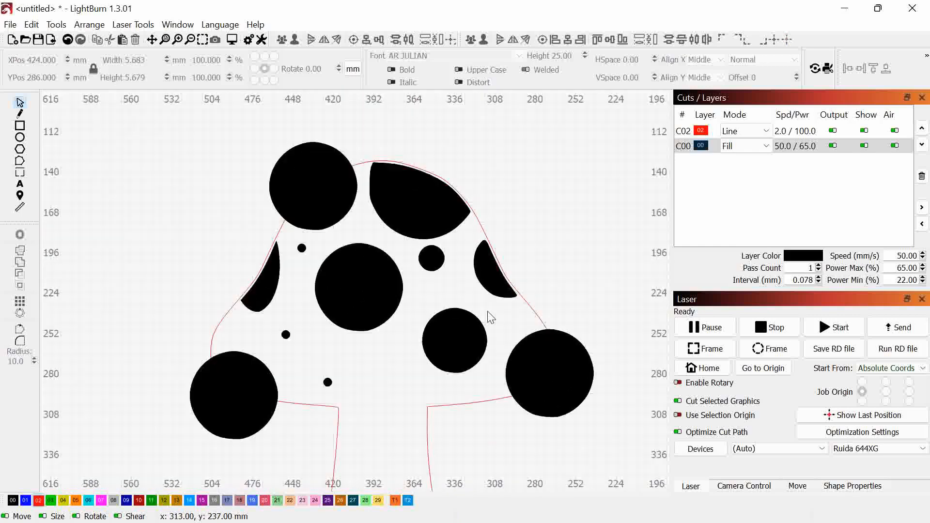
pyautogui.scroll(-1, 484, 313)
pyautogui.click(464, 334)
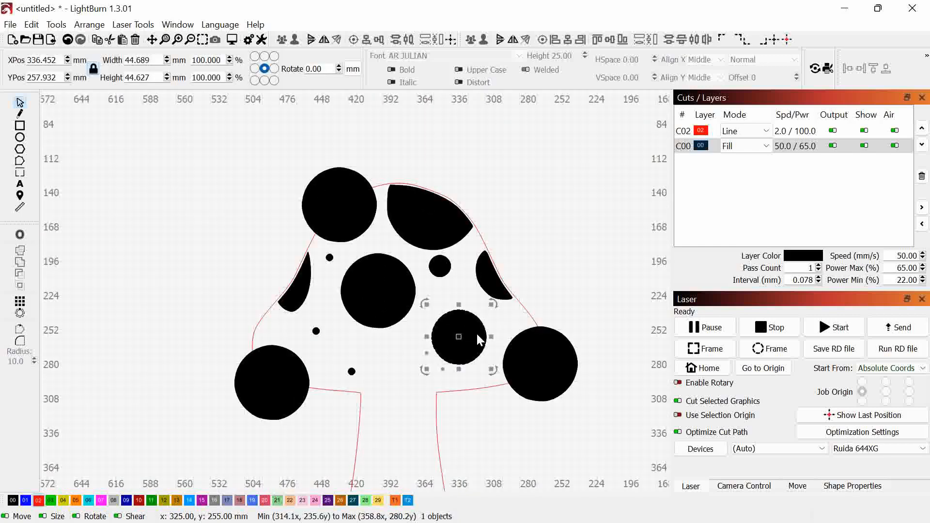
pyautogui.scroll(-20, 155, 61)
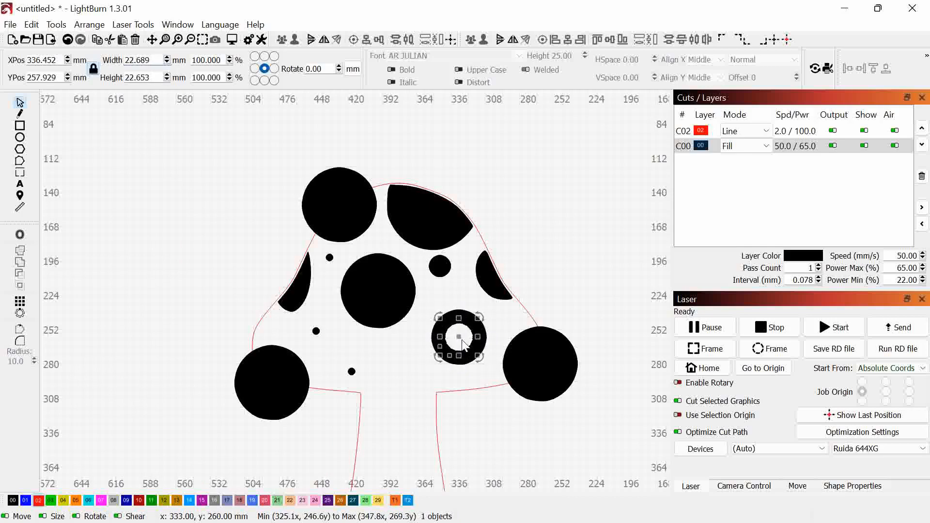
pyautogui.moveTo(462, 344); pyautogui.dragTo(401, 366)
pyautogui.click(579, 236)
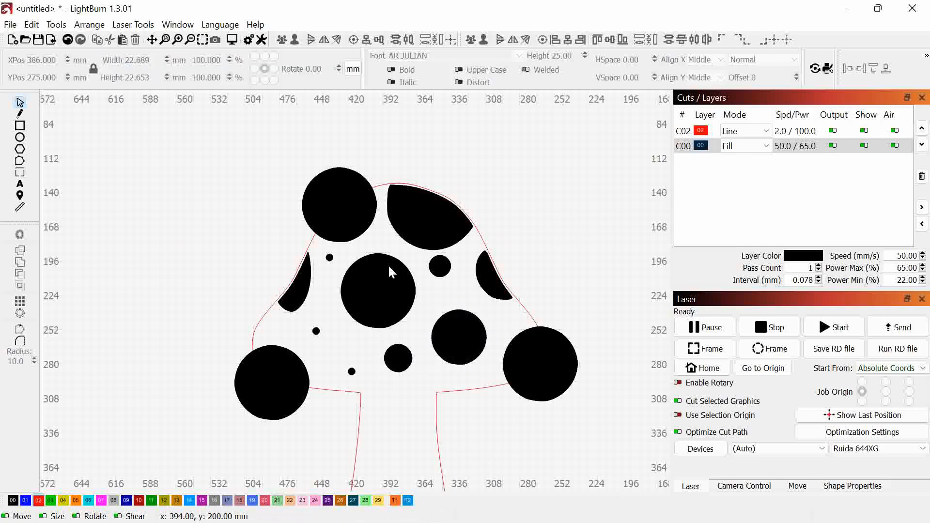
# Start an inward offset of the mushroom's red outline and move the offset dialog away from the right-edge spot to expose the preview.
pyautogui.scroll(4, 527, 260)
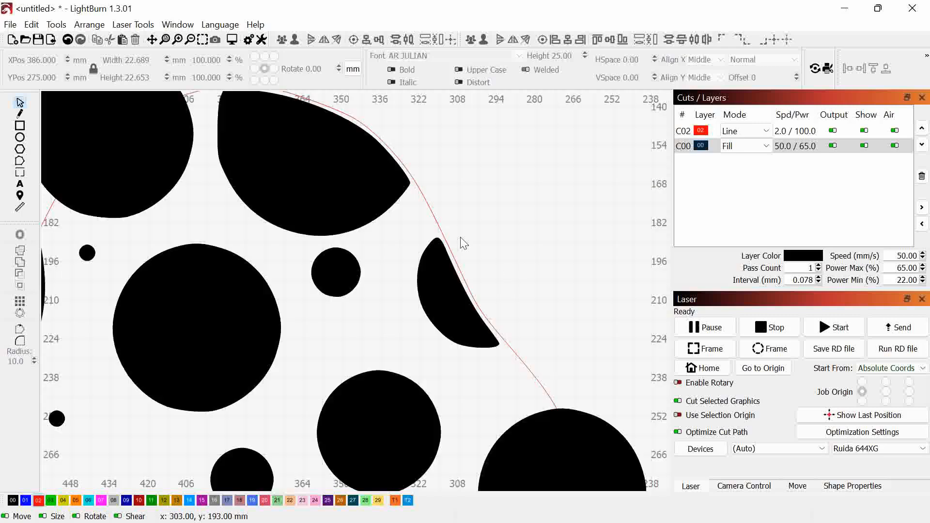
pyautogui.scroll(-4, 462, 243)
pyautogui.scroll(4, 375, 268)
pyautogui.moveTo(460, 251); pyautogui.dragTo(461, 352)
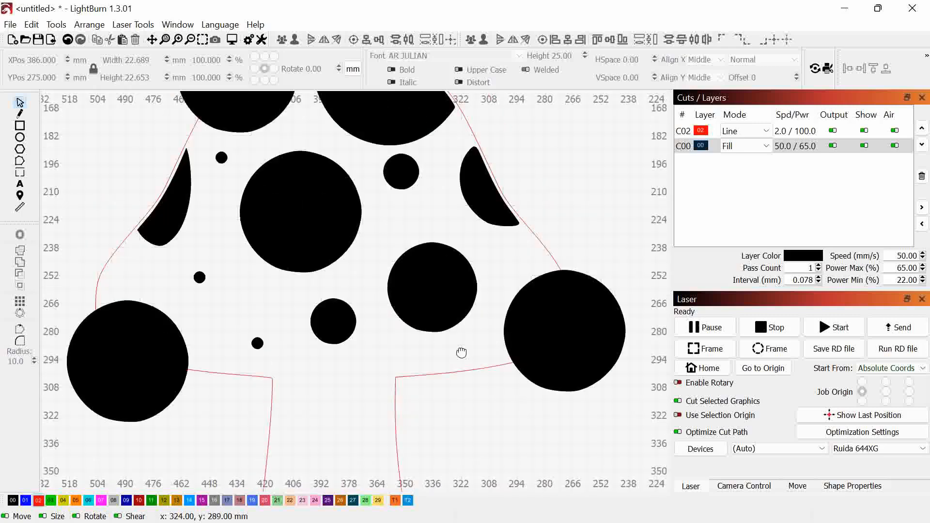
pyautogui.scroll(-3, 575, 334)
pyautogui.scroll(3, 383, 216)
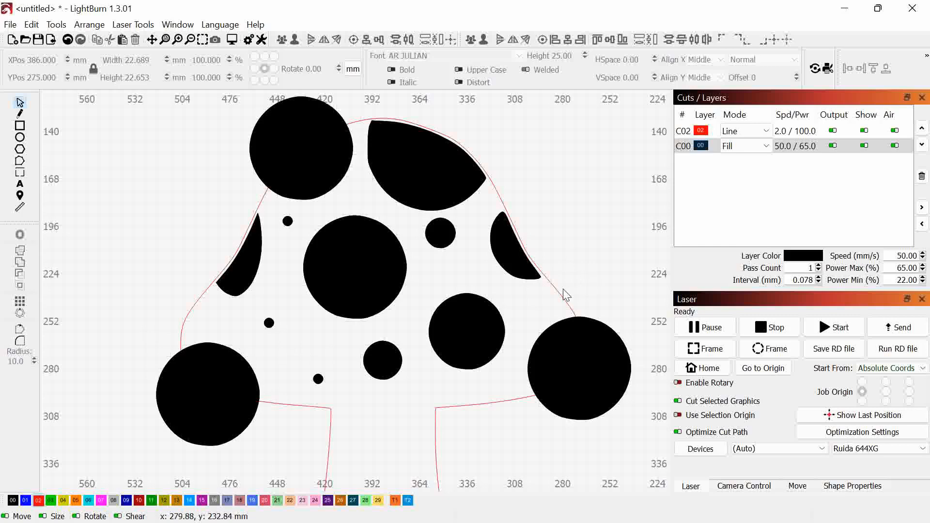
pyautogui.scroll(3, 567, 294)
pyautogui.click(552, 304)
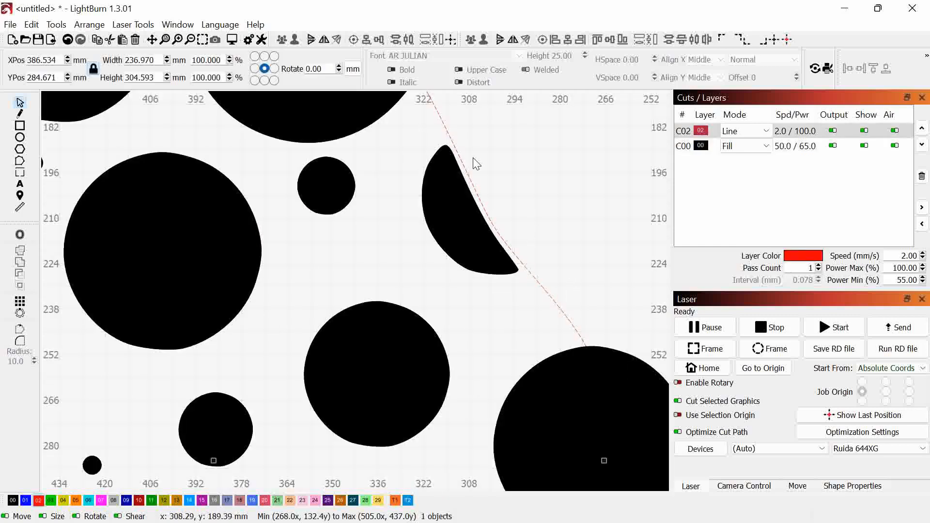
pyautogui.click(20, 234)
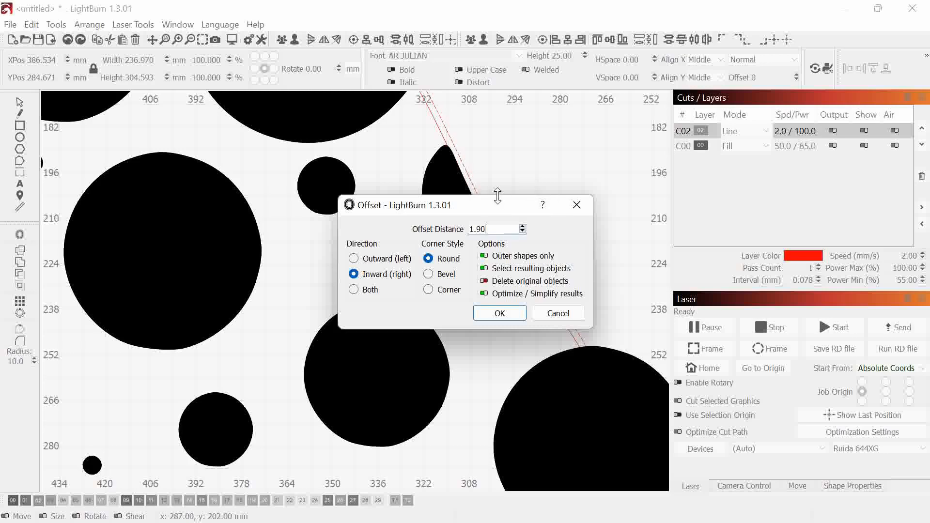
pyautogui.moveTo(478, 206); pyautogui.dragTo(237, 162)
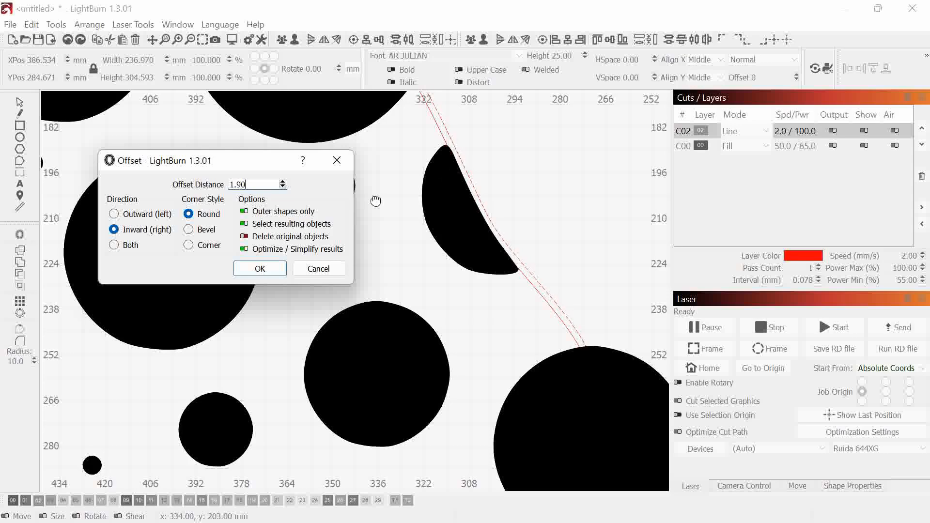
# Try inward offset distances of 1.85 and 1.75 mm against the edge of the right-edge spot.
pyautogui.doubleClick(254, 184)
pyautogui.write('1')
pyautogui.write('.')
pyautogui.write('85')
pyautogui.write('0')
pyautogui.press('BackSpace')
pyautogui.press('BackSpace')
pyautogui.write('75')
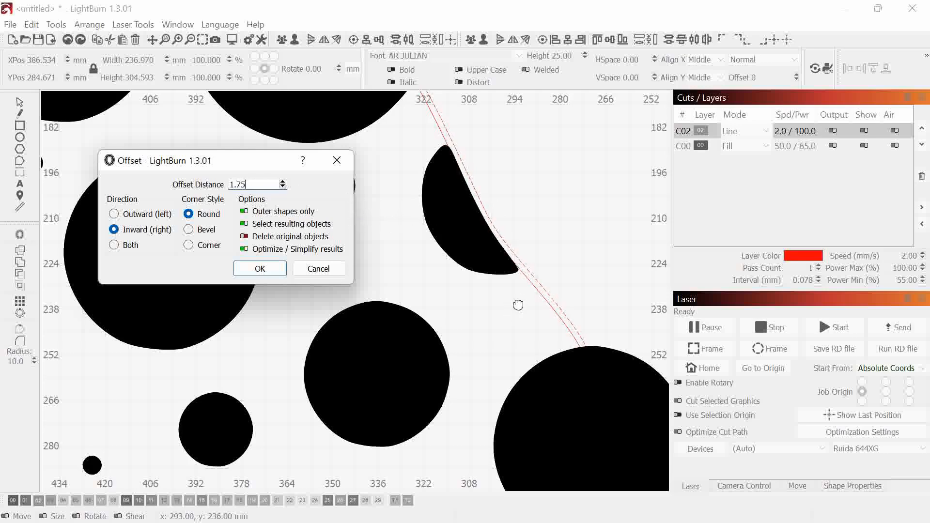
# Set the inward offset distance to 1.85 mm and create the offset outline, keeping the original.
pyautogui.press('BackSpace')
pyautogui.press('BackSpace')
pyautogui.write('85')
pyautogui.moveTo(465, 236); pyautogui.dragTo(448, 223)
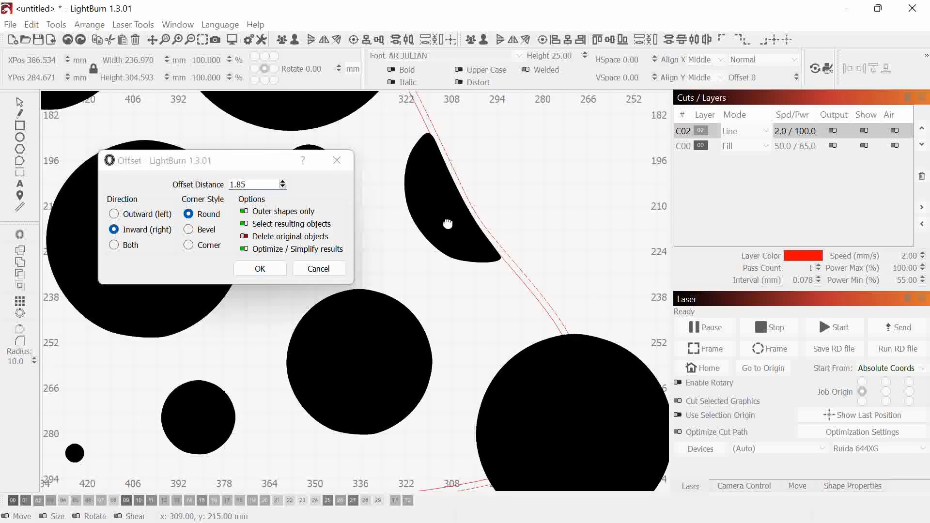
pyautogui.click(271, 269)
pyautogui.scroll(-5, 499, 271)
pyautogui.scroll(4, 535, 307)
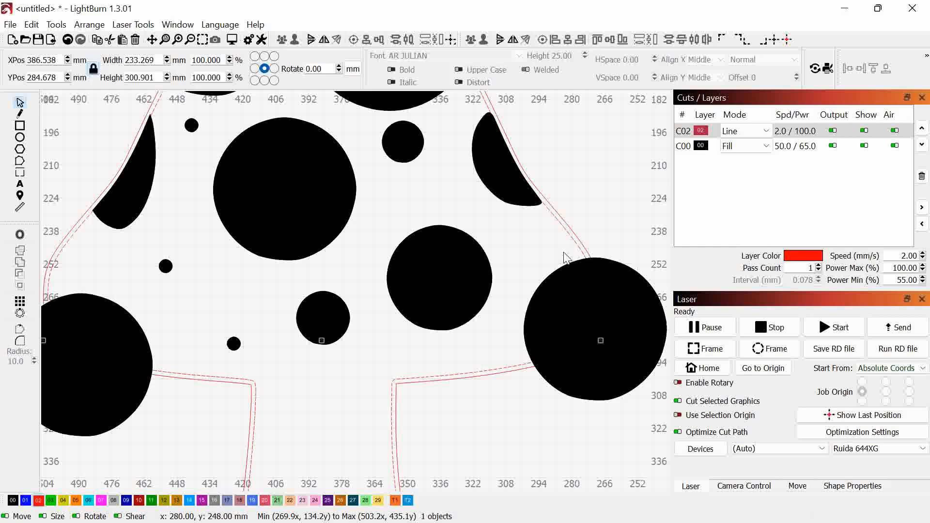
# Duplicate the inner offset outline in place and intersect it with the overhanging lower-right spot to trim that spot to the cap.
pyautogui.click(550, 270)
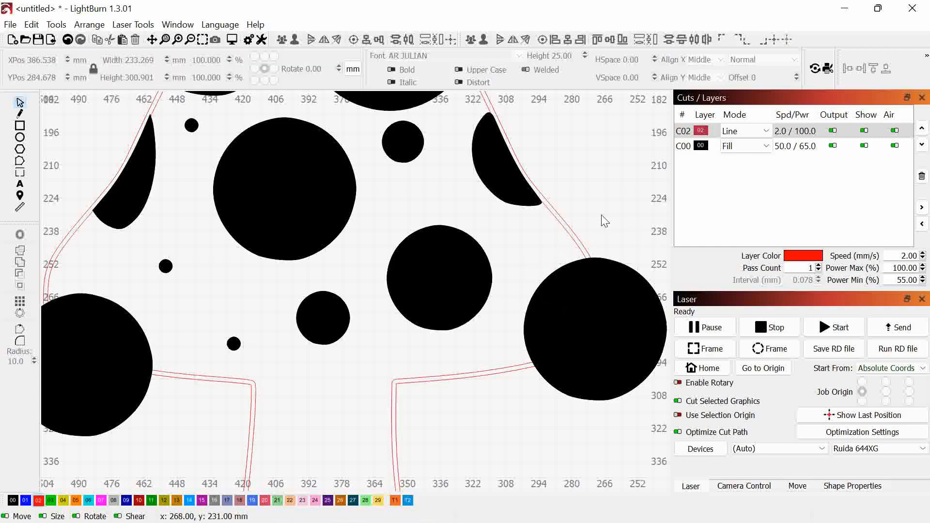
pyautogui.click(587, 252)
pyautogui.scroll(-1, 601, 271)
pyautogui.moveTo(625, 309); pyautogui.dragTo(547, 310)
pyautogui.scroll(1, 525, 215)
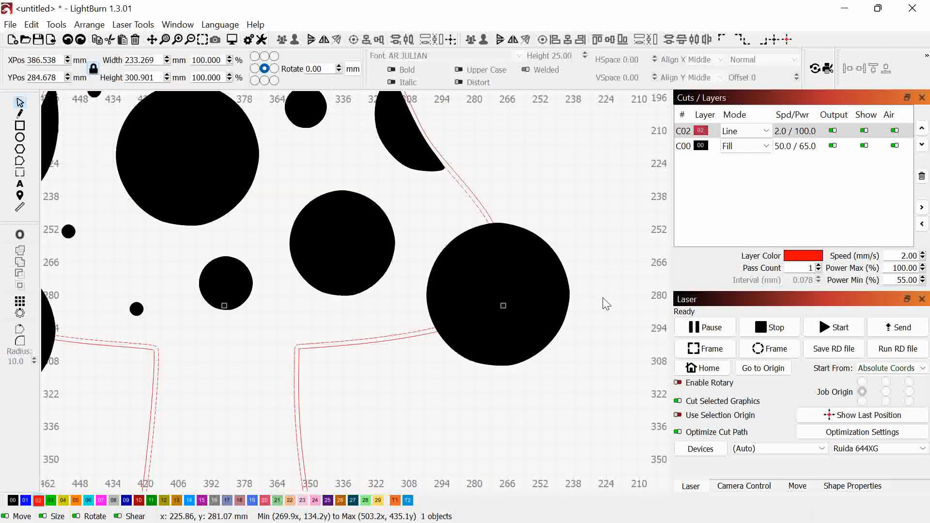
pyautogui.hotkey('ctrl', 'd')
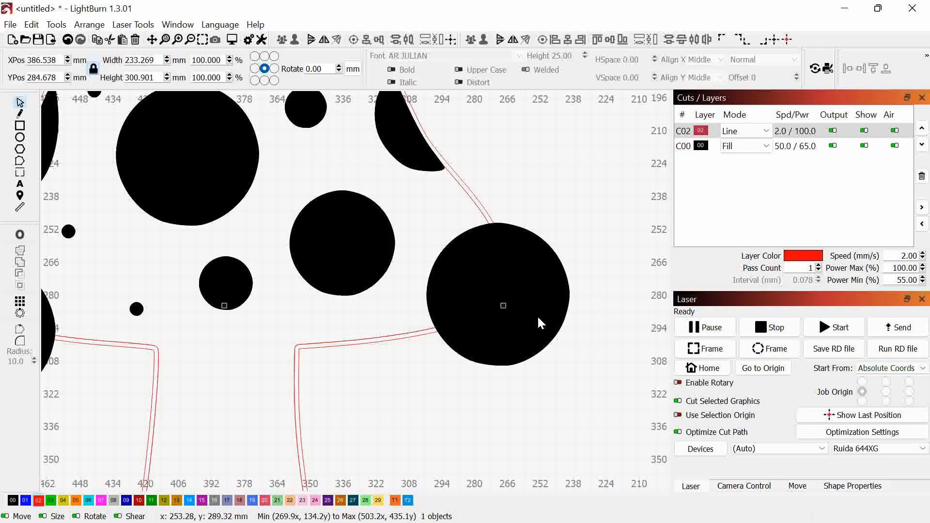
pyautogui.keyDown('shift'); pyautogui.click(538, 320); pyautogui.keyUp('shift')
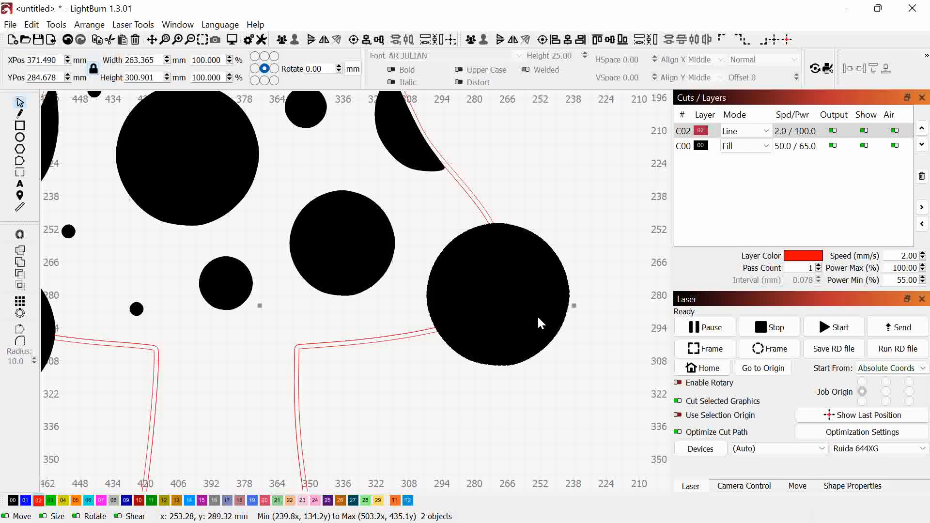
pyautogui.click(21, 288)
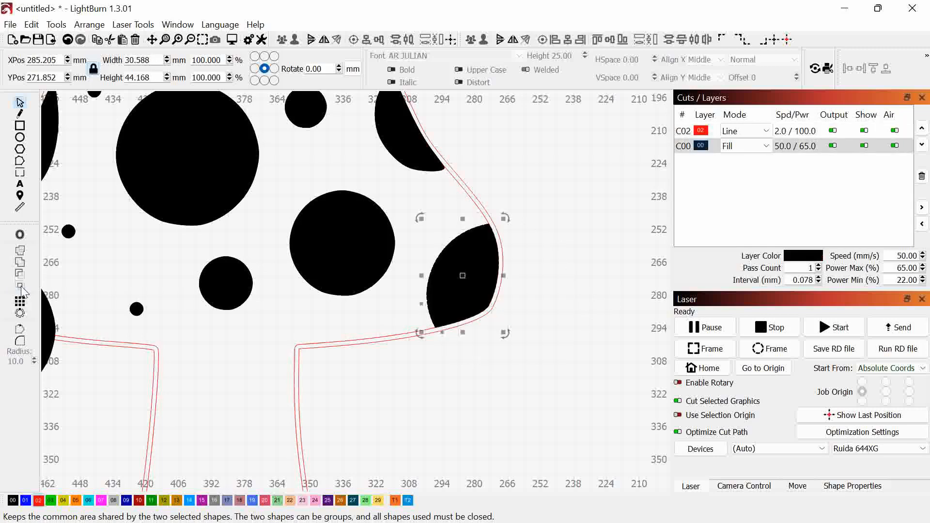
pyautogui.click(558, 315)
# Try moving the trimmed lower-right spot outside the mushroom, and undo the move.
pyautogui.click(454, 254)
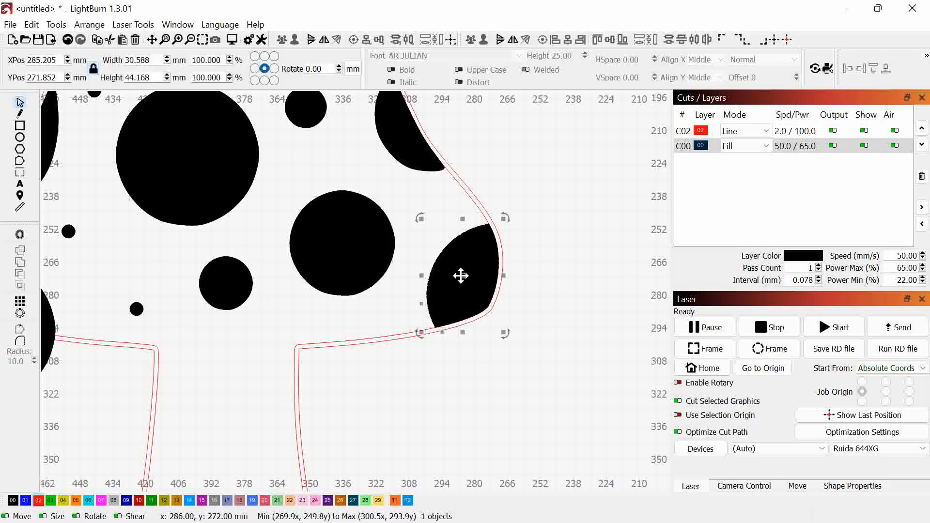
pyautogui.moveTo(462, 276); pyautogui.dragTo(512, 384)
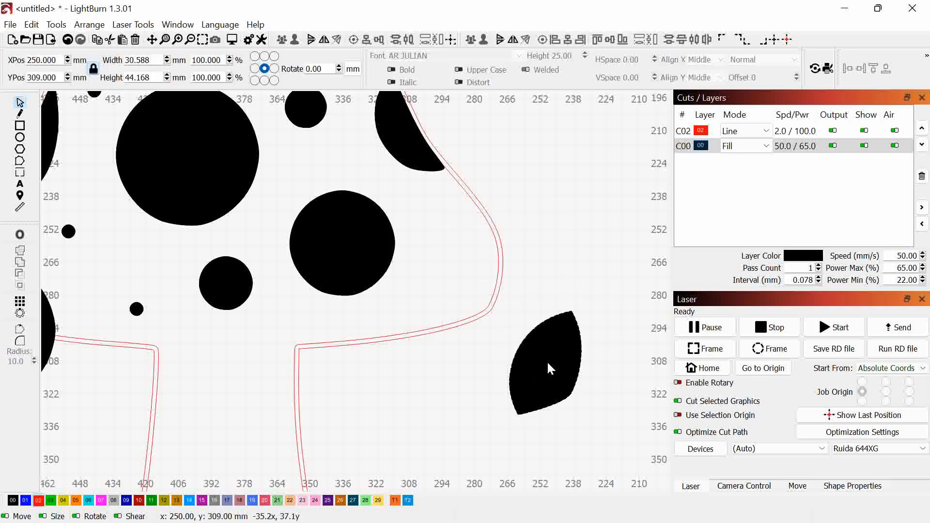
pyautogui.hotkey('ctrl', 'z')
pyautogui.click(590, 297)
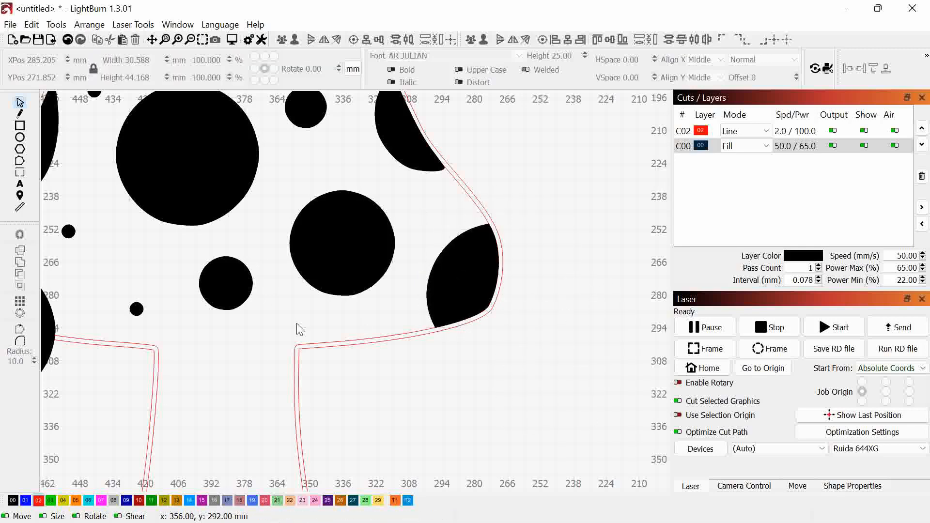
# Duplicate the inner offset outline in place and intersect it with the lower-left spot to trim that spot to the cap.
pyautogui.moveTo(297, 323); pyautogui.dragTo(481, 341)
pyautogui.moveTo(329, 241); pyautogui.dragTo(356, 374)
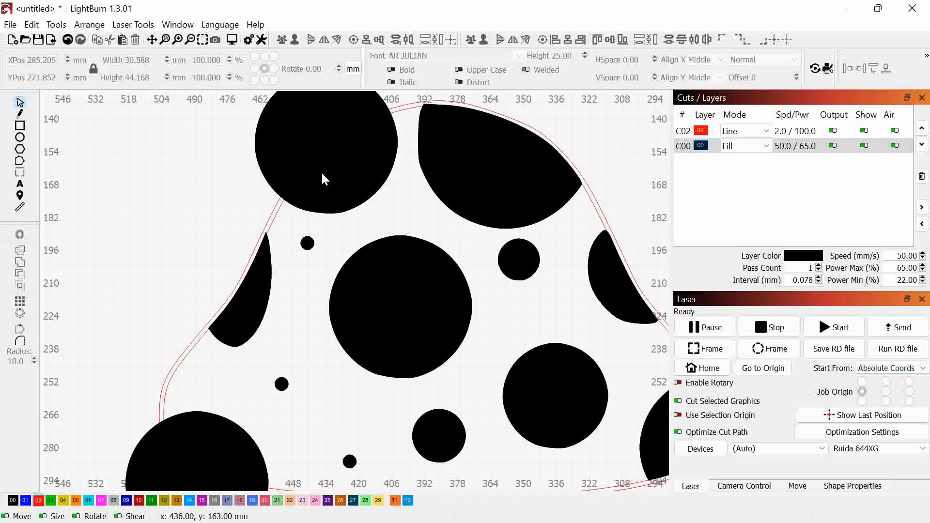
pyautogui.moveTo(329, 314); pyautogui.dragTo(284, 136)
pyautogui.scroll(1, 201, 262)
pyautogui.moveTo(202, 281); pyautogui.dragTo(200, 438)
pyautogui.scroll(-1, 199, 436)
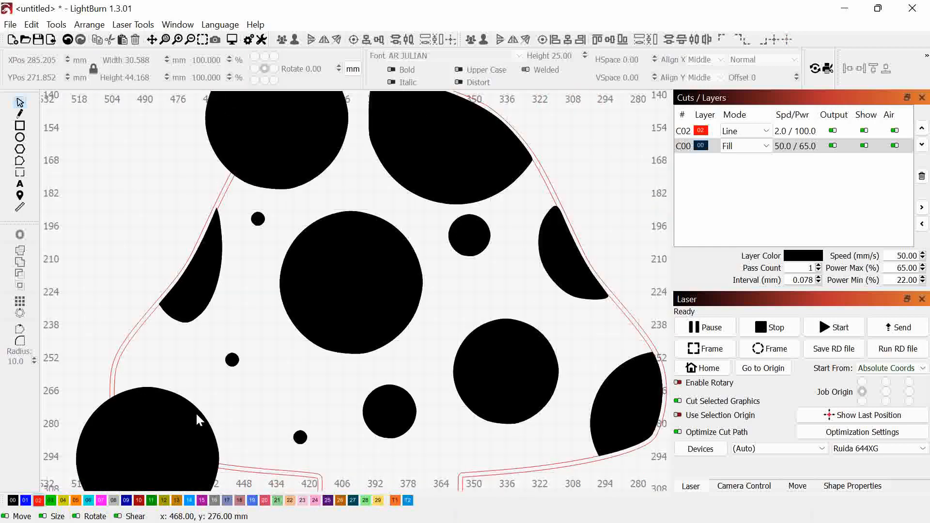
pyautogui.moveTo(253, 265); pyautogui.dragTo(318, 199)
pyautogui.scroll(1, 319, 199)
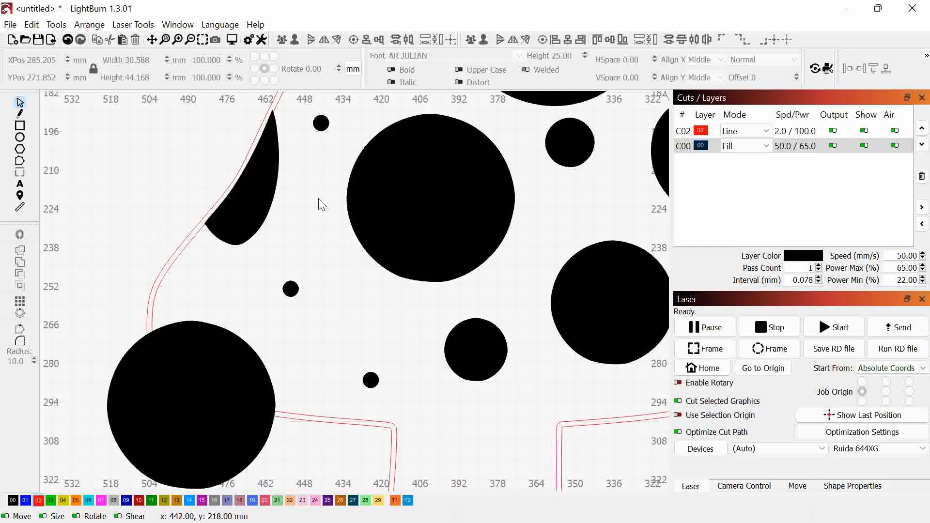
pyautogui.scroll(2, 317, 380)
pyautogui.moveTo(287, 443); pyautogui.dragTo(288, 332)
pyautogui.scroll(2, 287, 331)
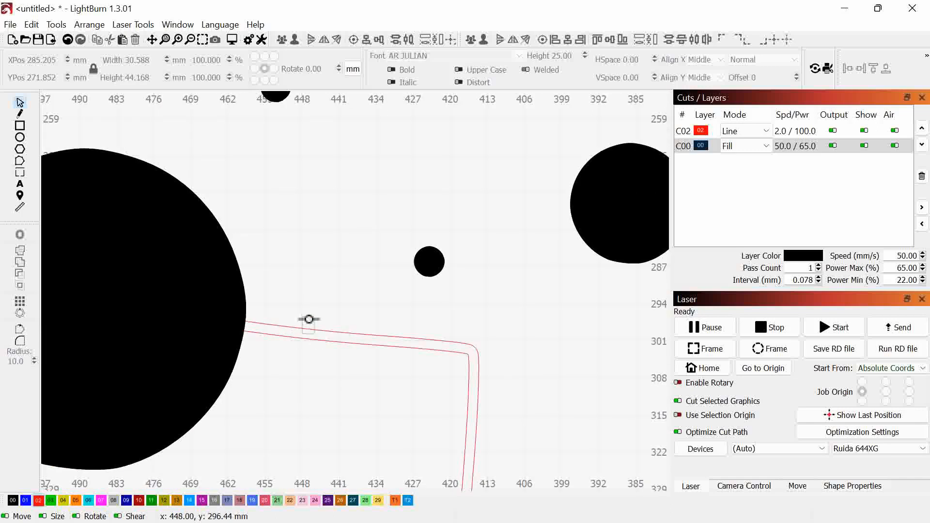
pyautogui.click(307, 318)
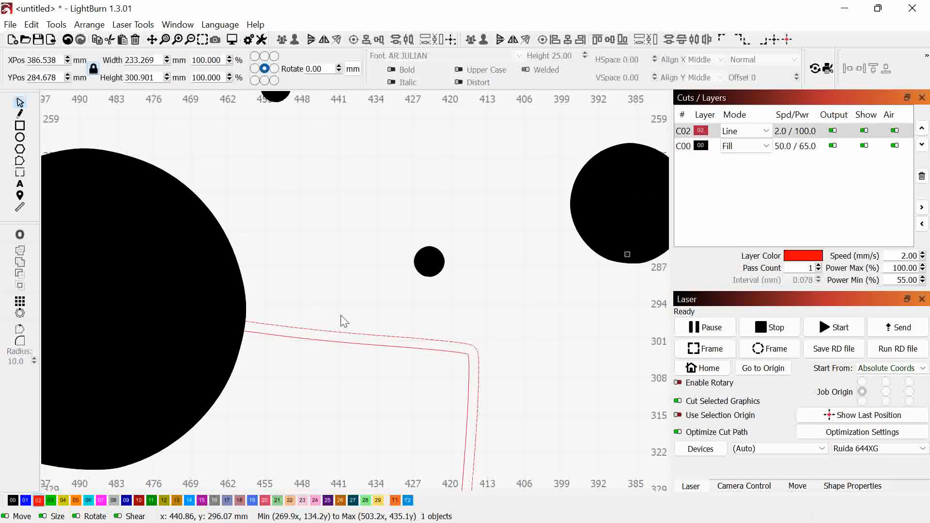
pyautogui.click(374, 295)
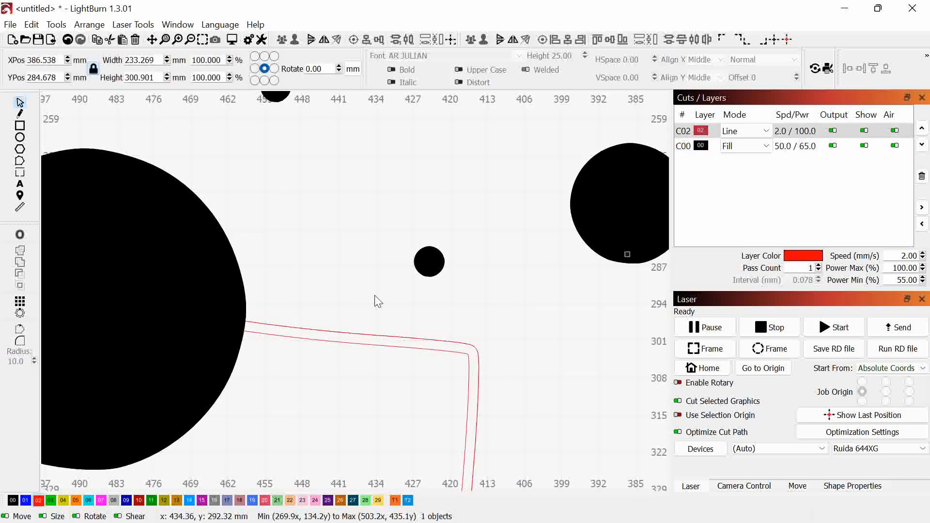
pyautogui.keyDown('shift'); pyautogui.click(225, 281); pyautogui.keyUp('shift')
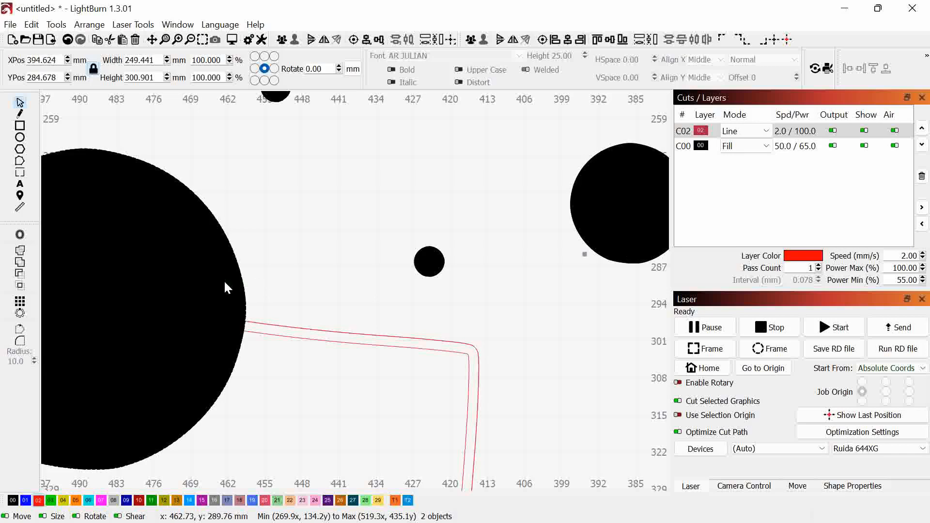
pyautogui.click(20, 285)
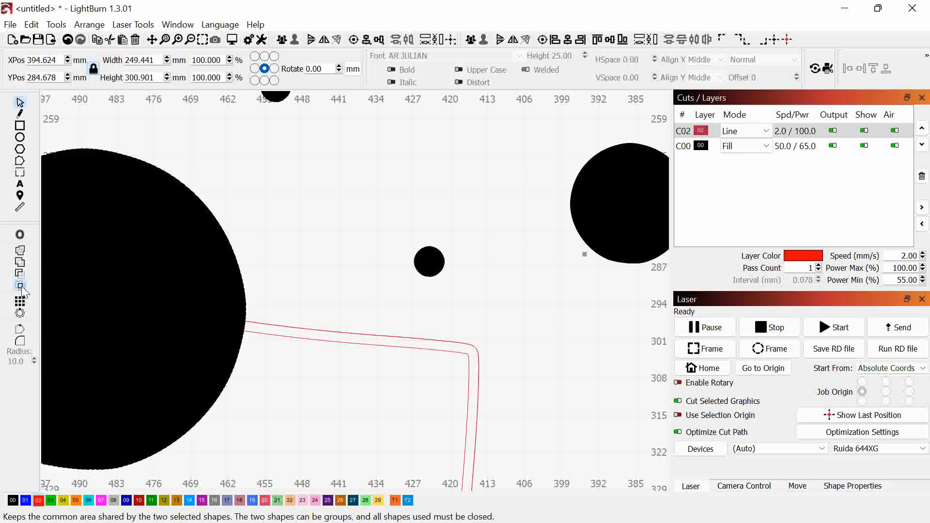
# Duplicate the inner offset outline in place and intersect it with the overhanging upper-left spot to trim that spot to the cap.
pyautogui.scroll(-5, 271, 332)
pyautogui.moveTo(251, 137); pyautogui.dragTo(240, 291)
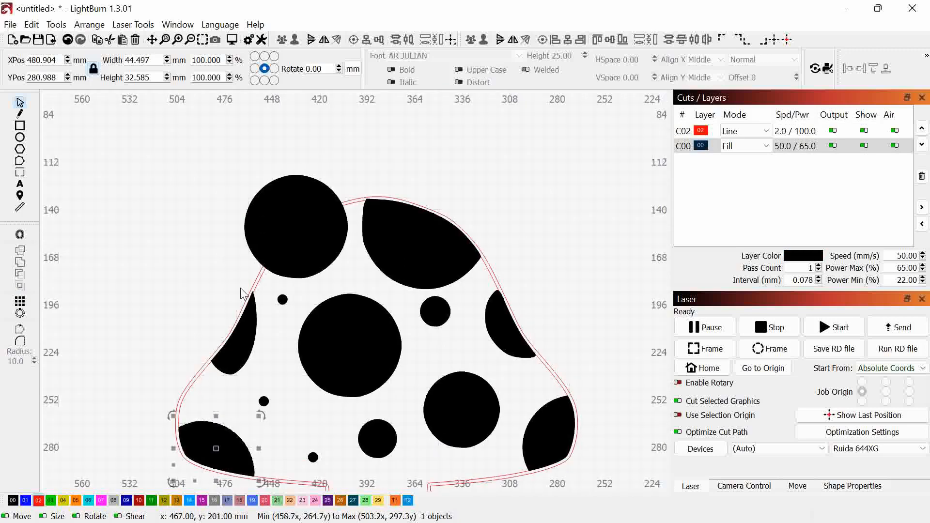
pyautogui.scroll(3, 323, 179)
pyautogui.scroll(2, 342, 194)
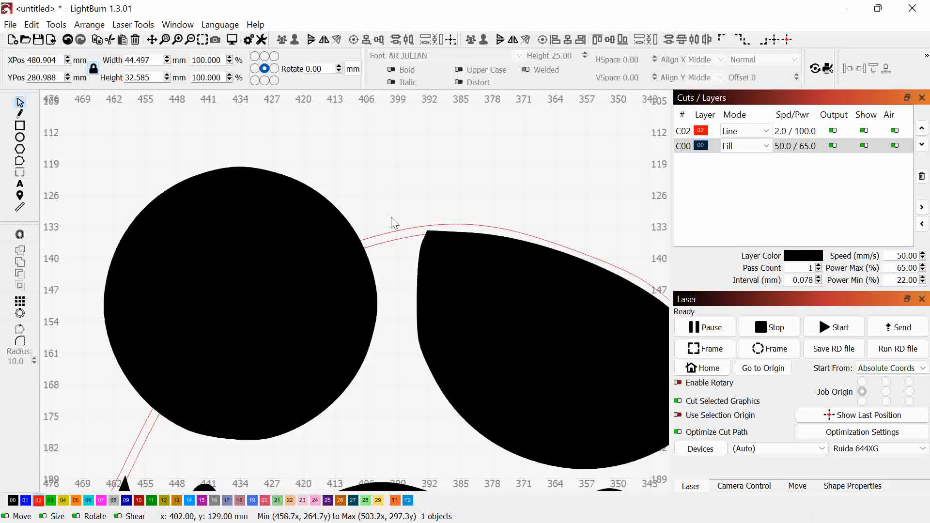
pyautogui.keyDown('shift'); pyautogui.click(401, 245); pyautogui.keyUp('shift')
pyautogui.click(390, 189)
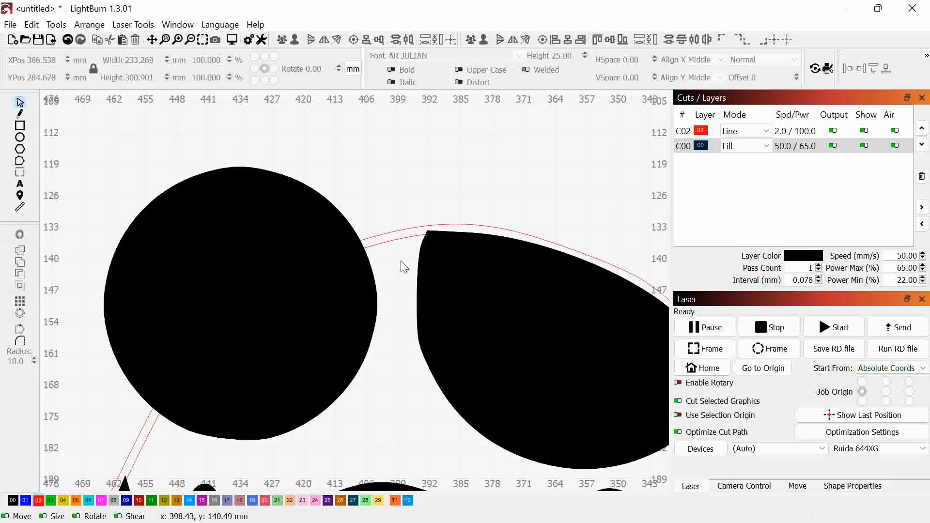
pyautogui.click(390, 241)
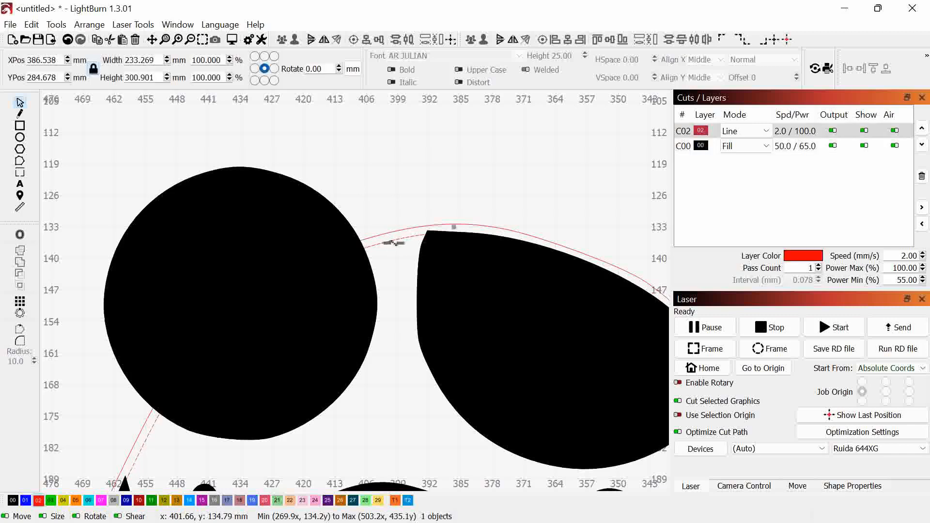
pyautogui.keyDown('shift'); pyautogui.click(317, 207); pyautogui.keyUp('shift')
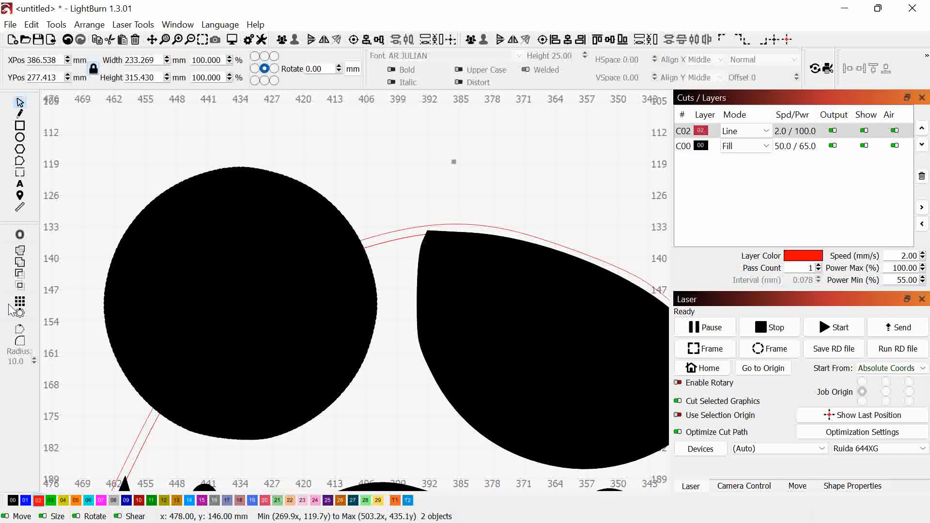
pyautogui.click(20, 286)
pyautogui.click(289, 190)
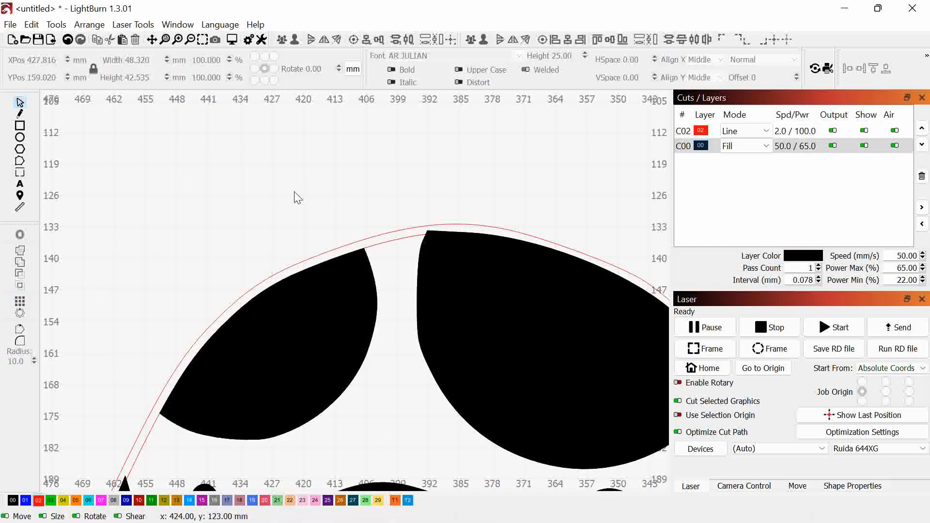
# Delete the inner offset outline, keeping the outer red mushroom outline and the trimmed spots.
pyautogui.scroll(-5, 383, 289)
pyautogui.scroll(5, 383, 290)
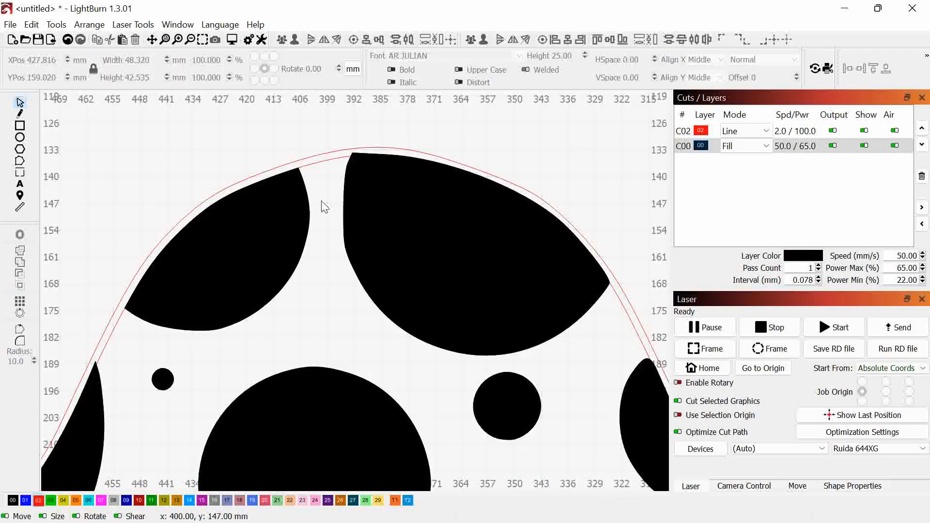
pyautogui.click(315, 159)
pyautogui.press('Escape')
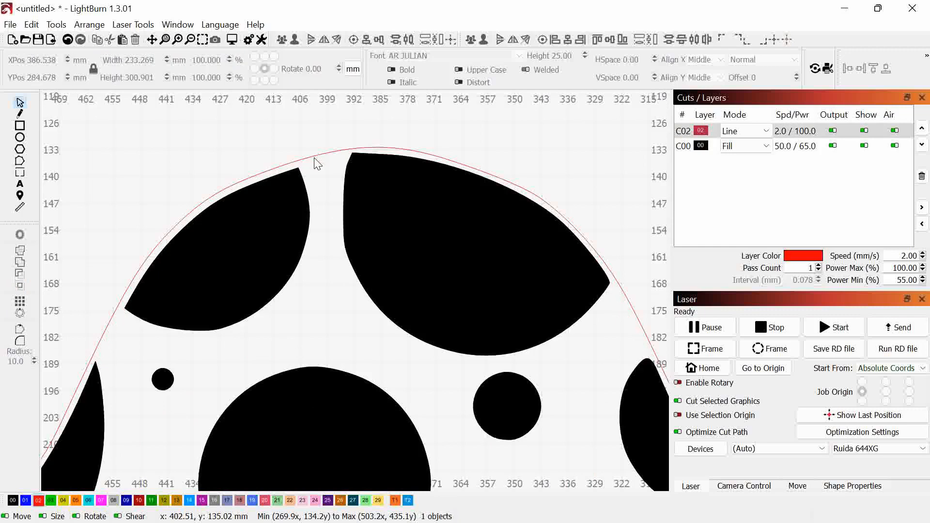
# Look over the whole mushroom, checking the trimmed spots against the outer outline of the cap.
pyautogui.scroll(-5, 464, 264)
pyautogui.scroll(3, 454, 362)
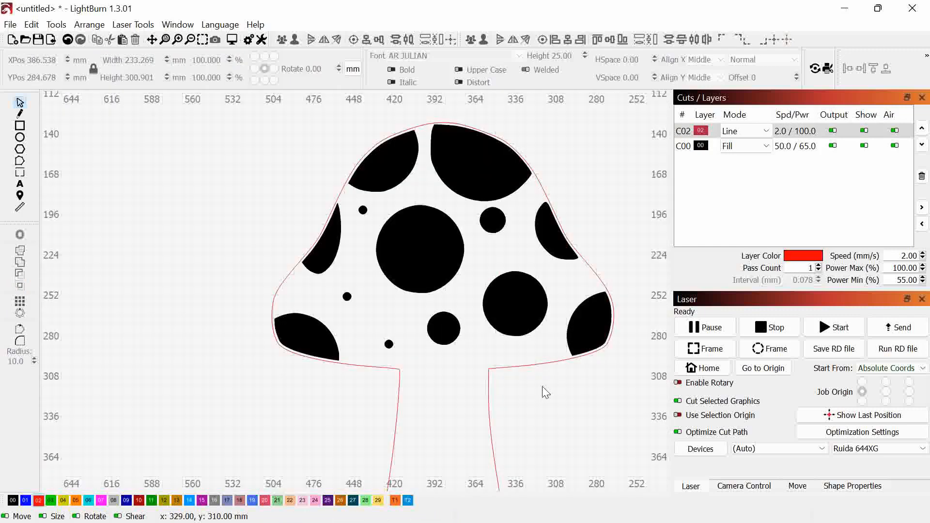
pyautogui.scroll(-3, 416, 312)
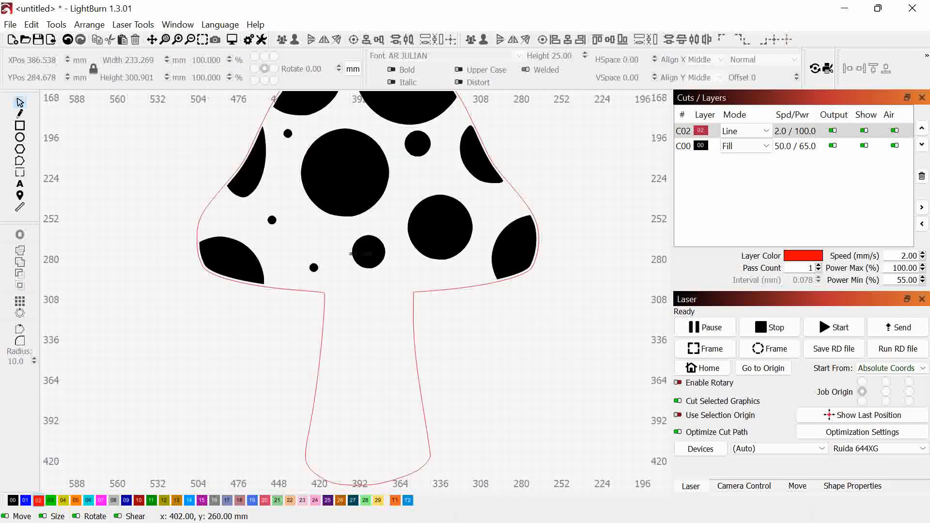
pyautogui.scroll(4, 379, 231)
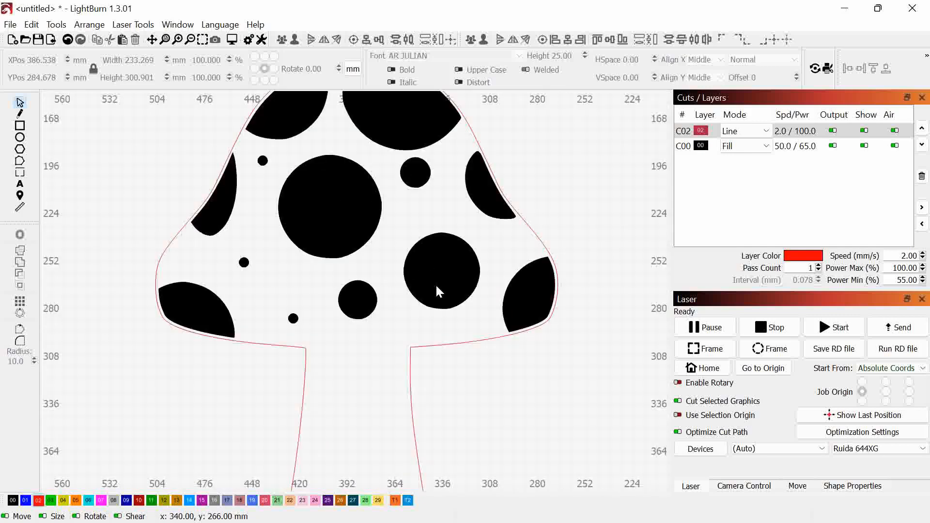
pyautogui.scroll(-4, 529, 305)
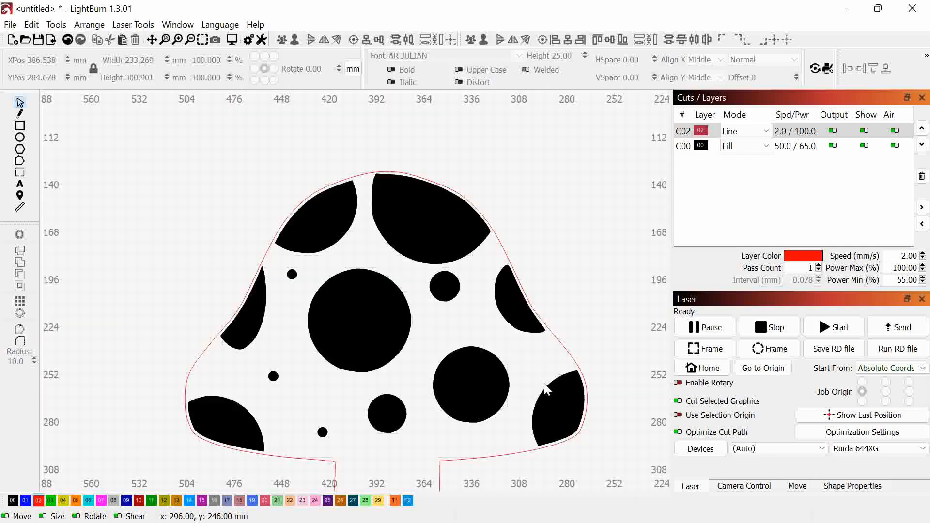
pyautogui.scroll(1, 316, 215)
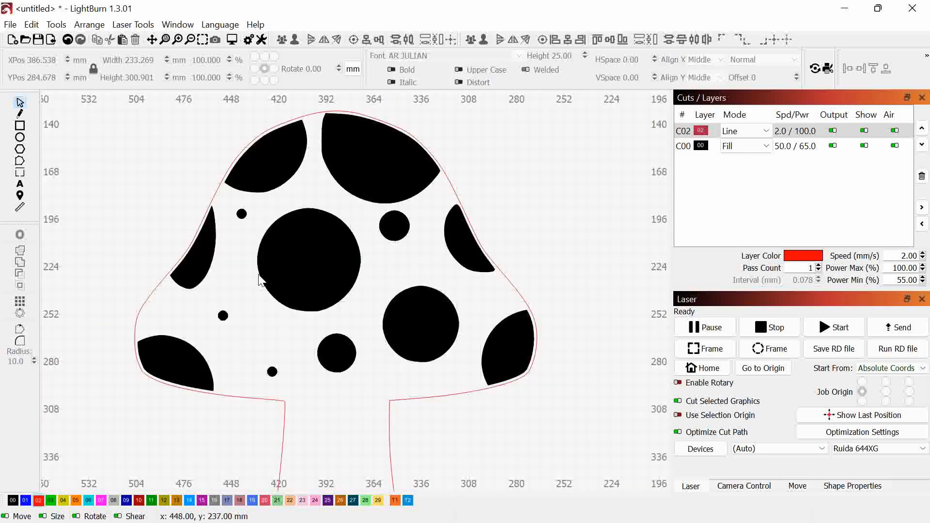
pyautogui.scroll(-2, 370, 314)
pyautogui.moveTo(371, 314); pyautogui.dragTo(241, 243)
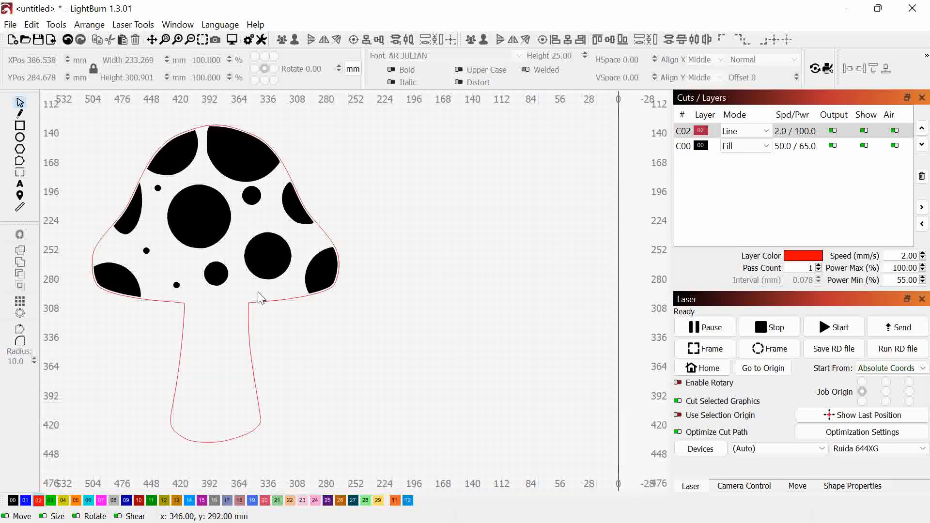
# Draw a rectangle about 20 mm wide in the empty area beside the mushroom and set its height to 6 mm with the aspect ratio unlocked.
pyautogui.click(20, 126)
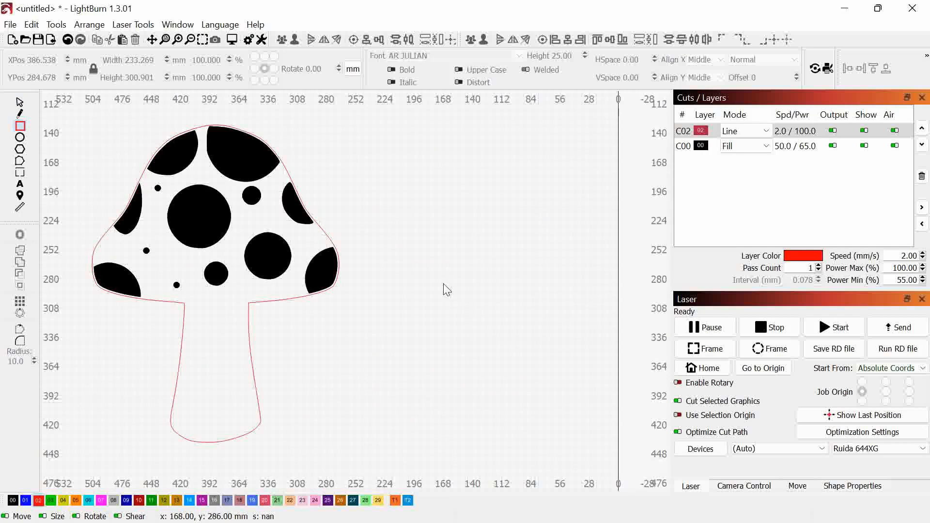
pyautogui.moveTo(500, 241); pyautogui.dragTo(481, 238)
pyautogui.scroll(8, 485, 242)
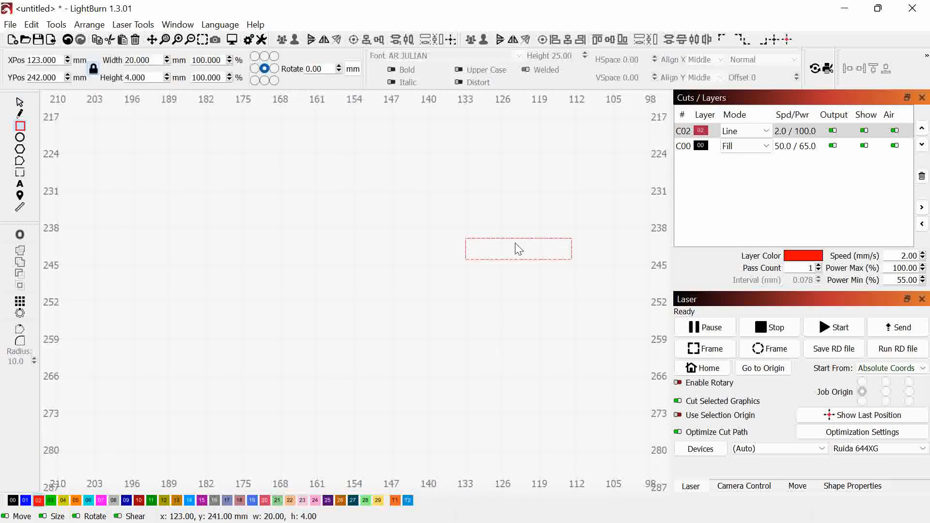
pyautogui.scroll(-3, 419, 264)
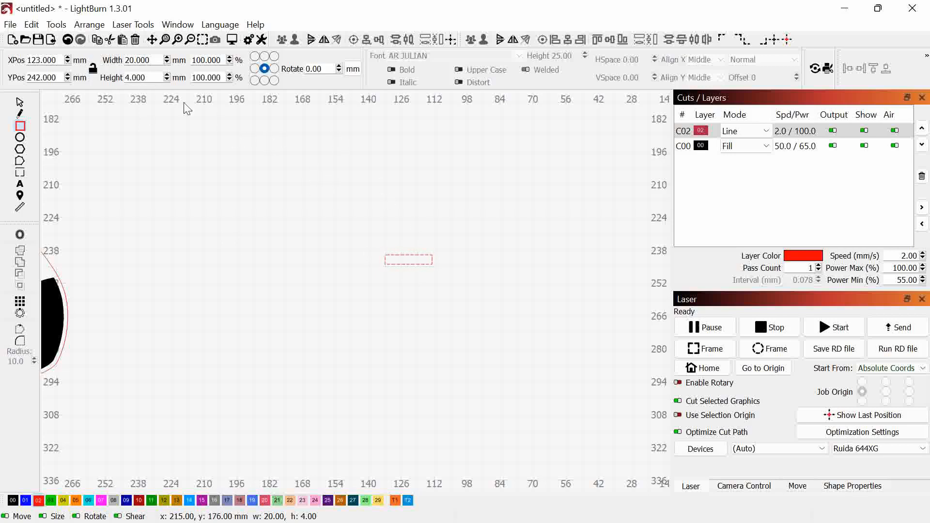
pyautogui.click(158, 78)
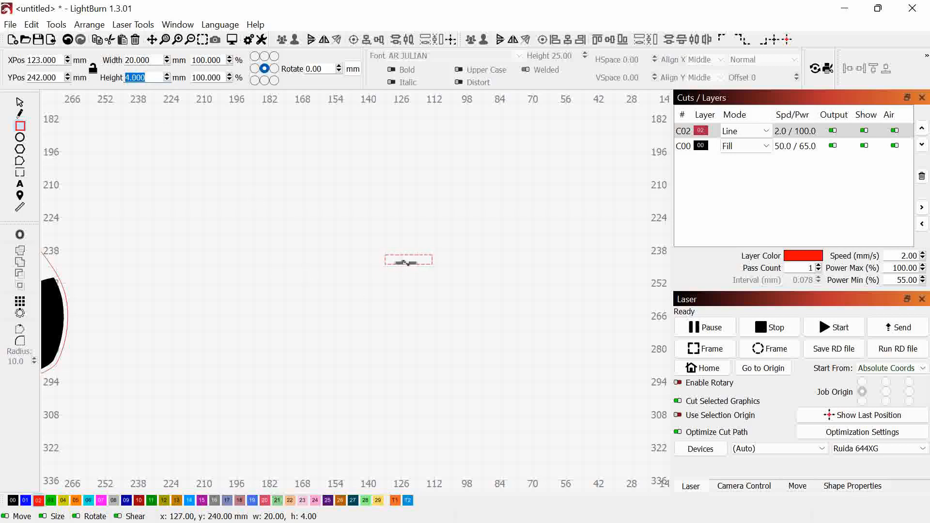
pyautogui.write('5')
pyautogui.press('Return')
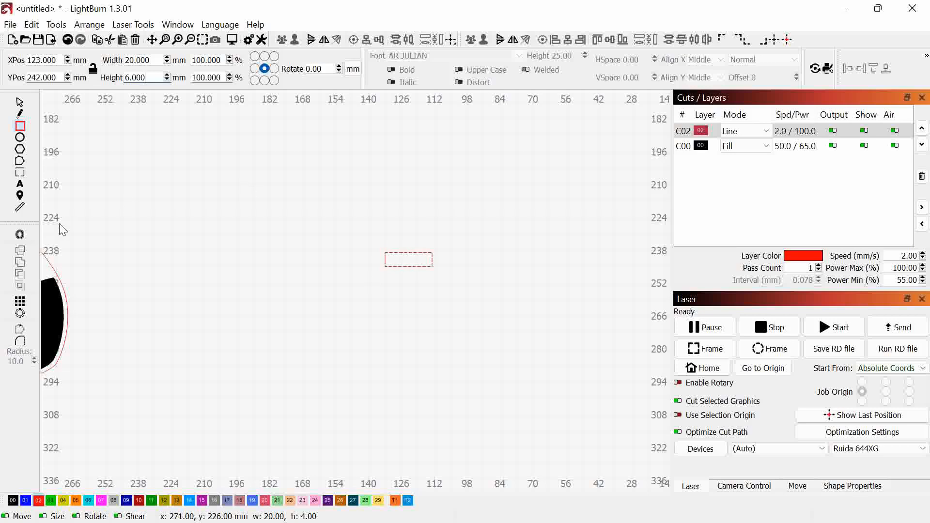
# Create an inward offset of the small rectangle at a distance of 0.1 mm, keeping the original rectangle.
pyautogui.click(20, 235)
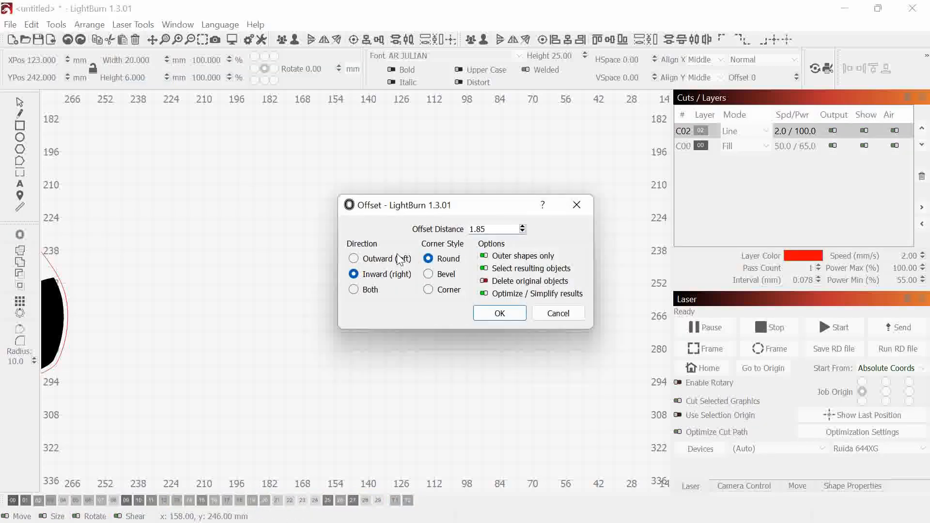
pyautogui.moveTo(497, 230); pyautogui.dragTo(580, 123)
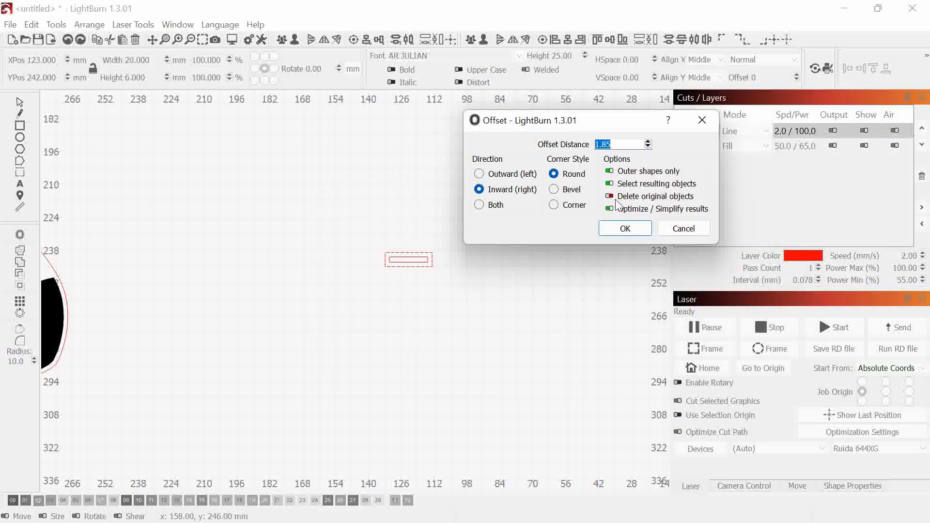
pyautogui.click(632, 144)
pyautogui.press('BackSpace')
pyautogui.press('BackSpace')
pyautogui.press('BackSpace')
pyautogui.press('BackSpace')
pyautogui.press('BackSpace')
pyautogui.press('BackSpace')
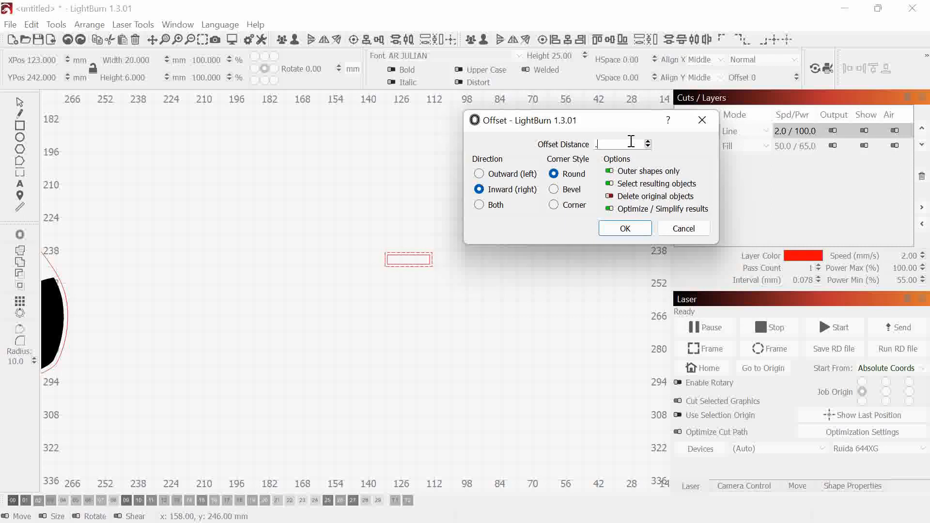
pyautogui.write('.1')
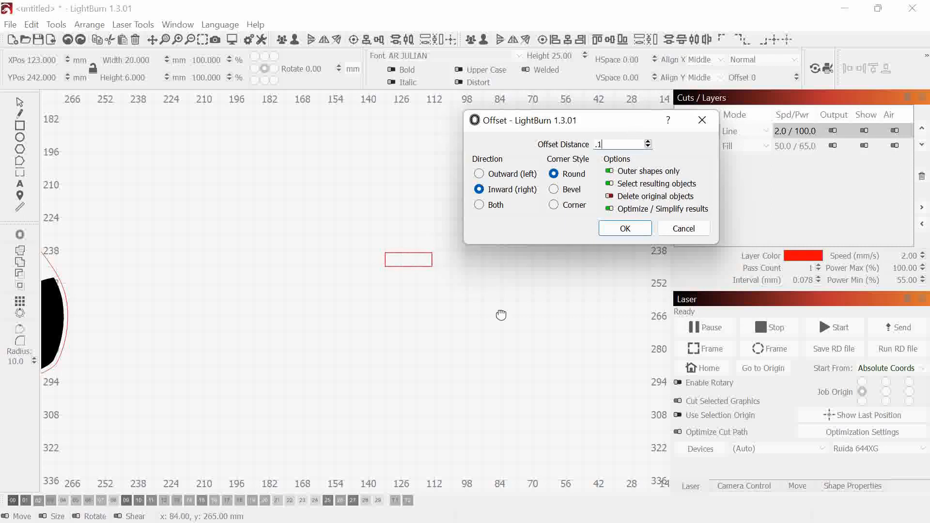
pyautogui.click(632, 231)
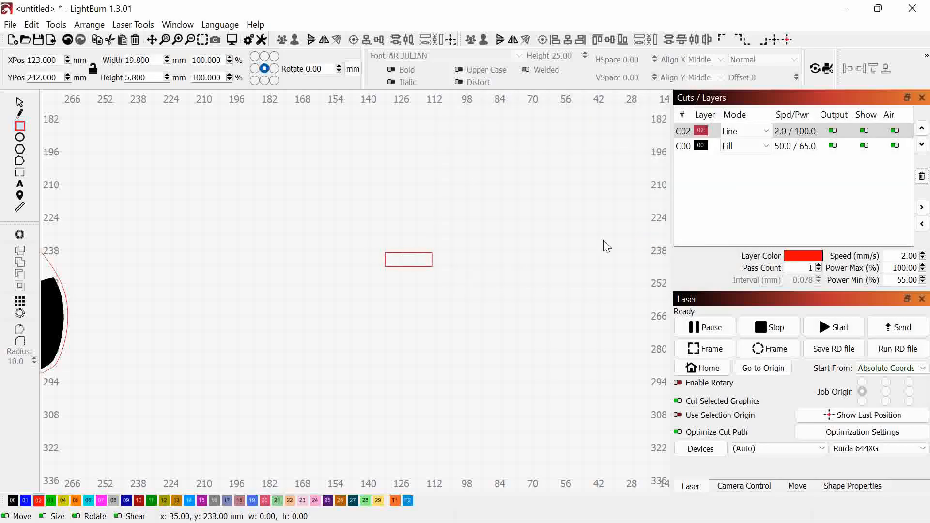
# Undo the rectangle's offset and create the 0.1 mm inward offset again with the original object deleted.
pyautogui.scroll(5, 431, 254)
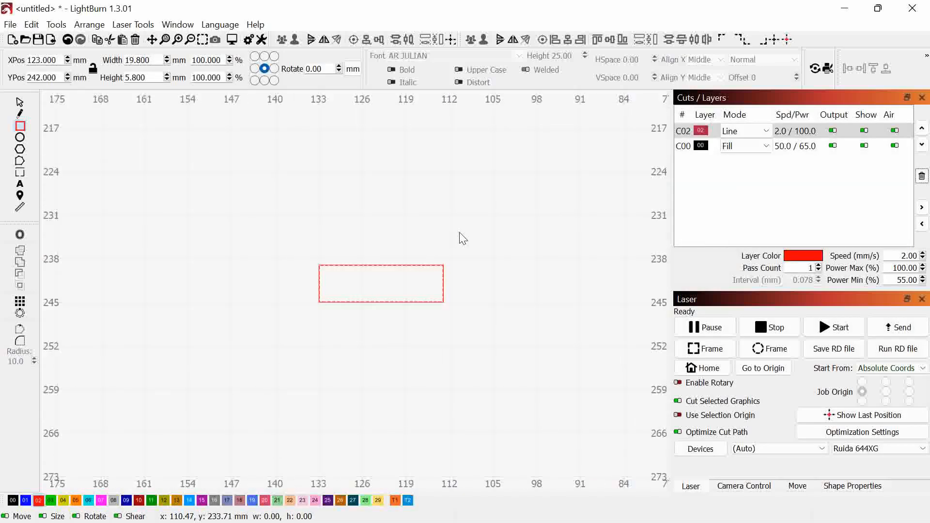
pyautogui.hotkey('ctrl', 'z')
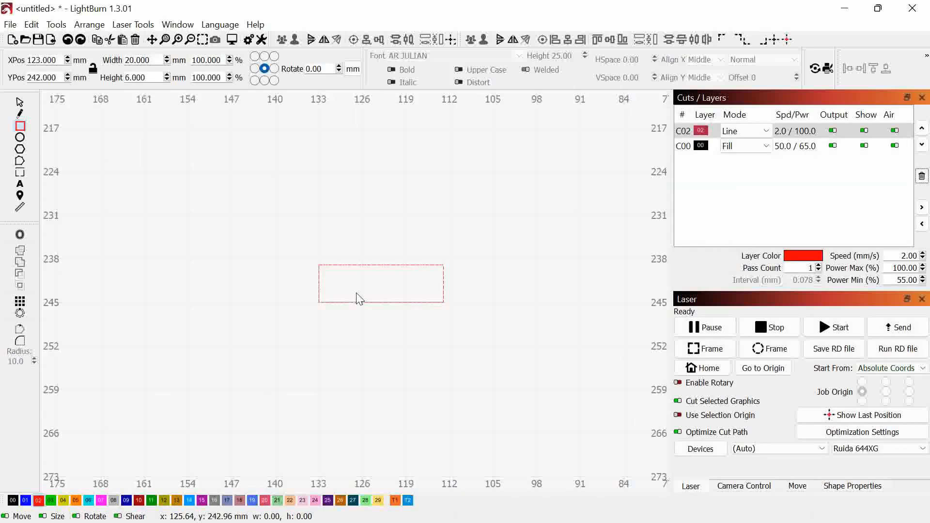
pyautogui.click(19, 235)
pyautogui.moveTo(475, 212); pyautogui.dragTo(636, 138)
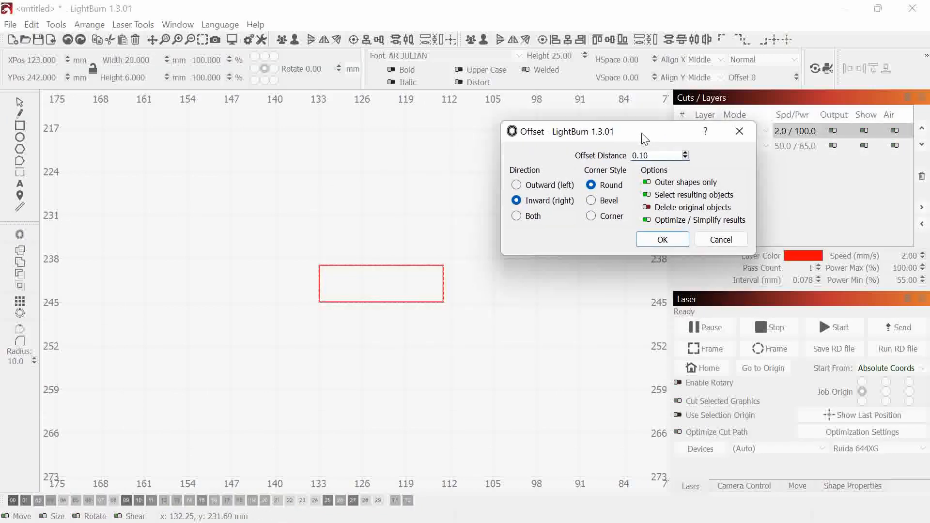
pyautogui.click(644, 208)
pyautogui.click(659, 239)
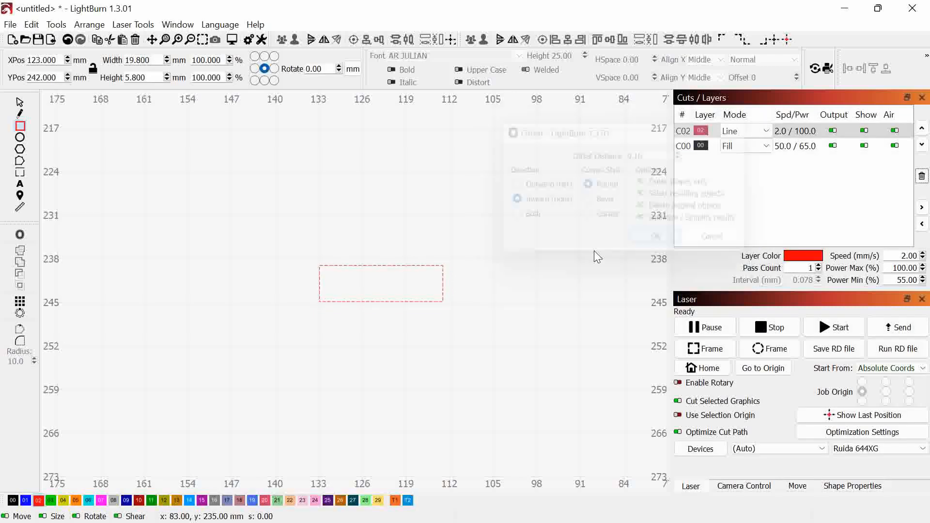
# Lock the width-to-height ratio and undo the stray tiny rectangle beside the slot rectangle.
pyautogui.hotkey('ctrl', 'r')
pyautogui.click(492, 287)
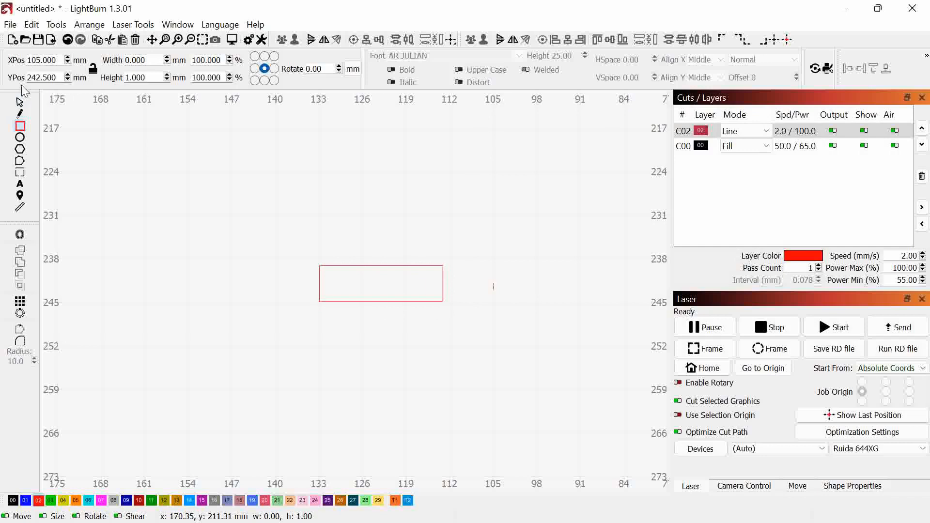
pyautogui.click(93, 68)
pyautogui.hotkey('ctrl', 'z')
pyautogui.click(20, 102)
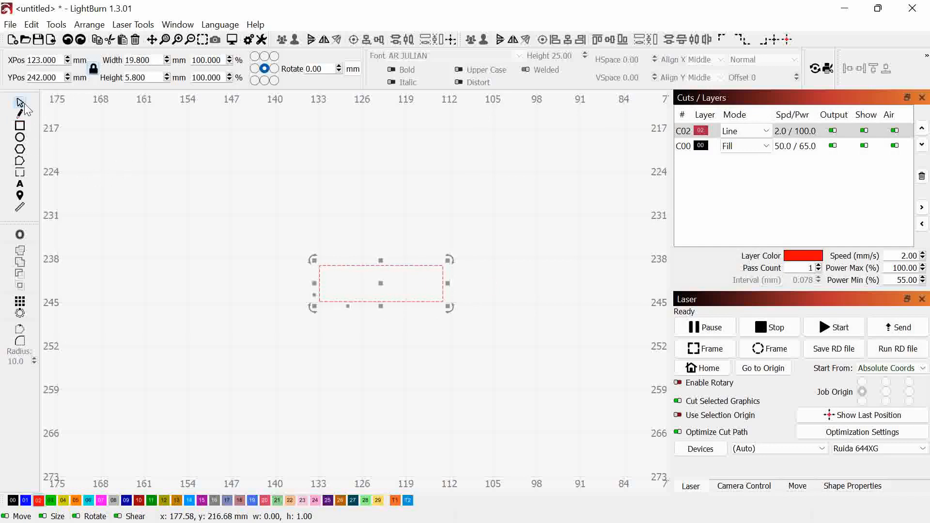
# Duplicate the small rectangle and move the copy horizontally away from the mushroom to an X position of 87 mm.
pyautogui.click(538, 217)
pyautogui.moveTo(474, 301); pyautogui.dragTo(336, 256)
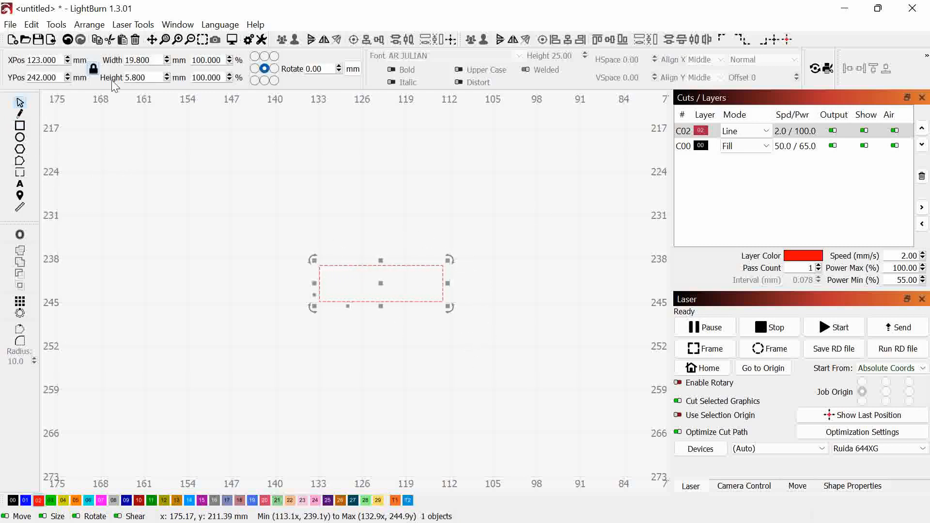
pyautogui.scroll(-8, 270, 245)
pyautogui.scroll(4, 322, 278)
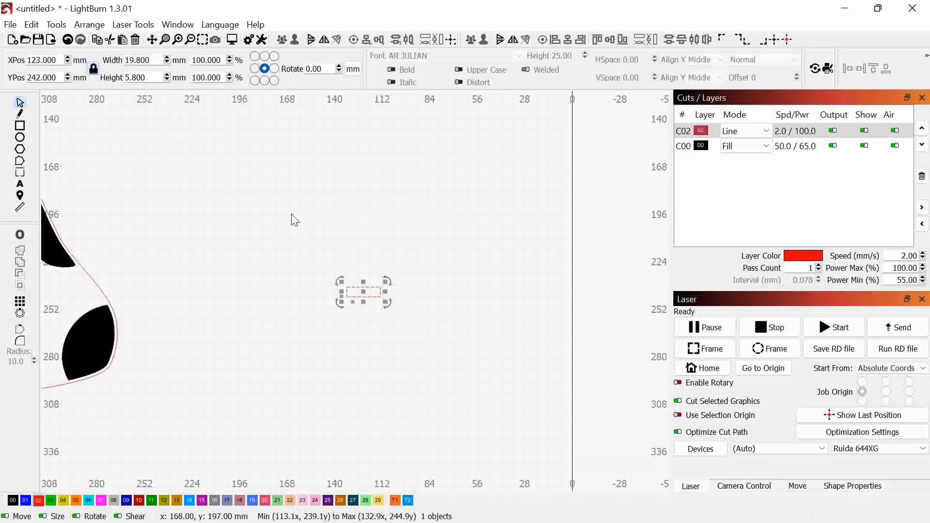
pyautogui.scroll(-1, 333, 266)
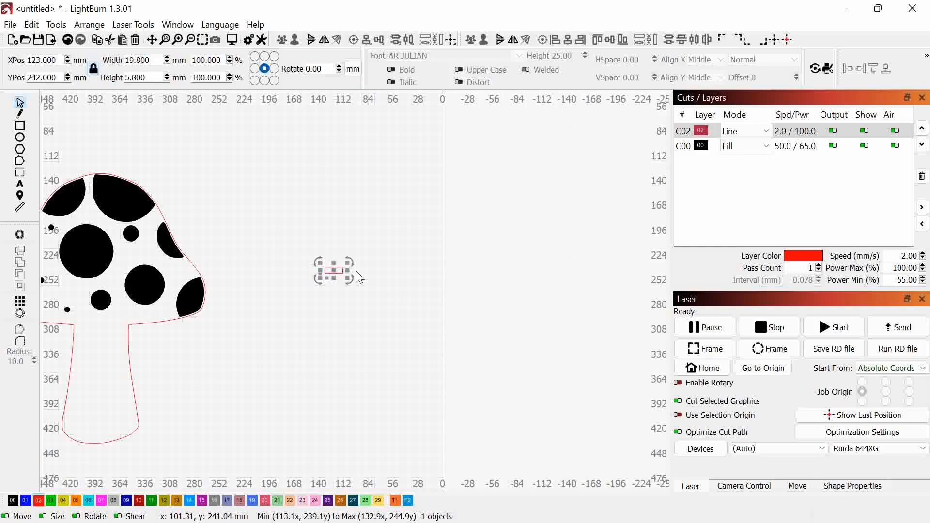
pyautogui.hotkey('ctrl', 'd')
pyautogui.press('Right')
pyautogui.press('Right')
pyautogui.press('Right')
pyautogui.press('Right')
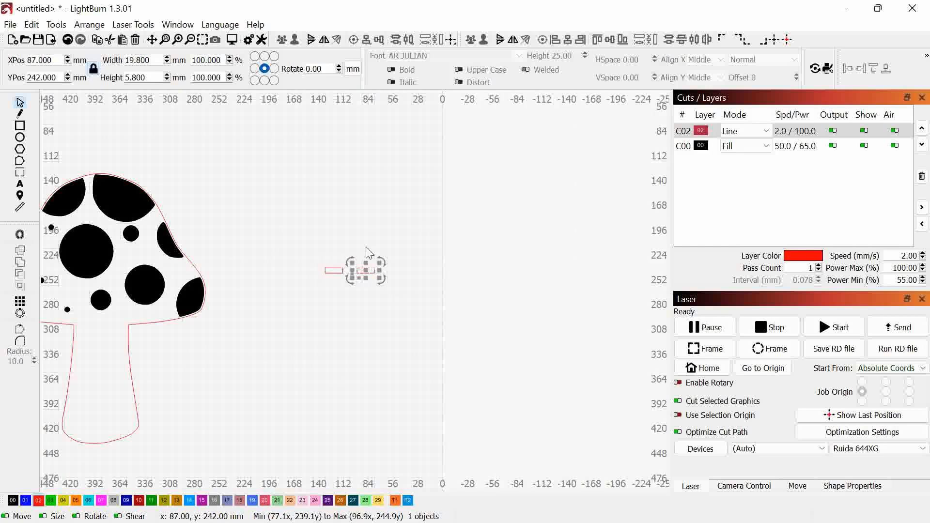
pyautogui.scroll(2, 342, 266)
pyautogui.scroll(-3, 367, 266)
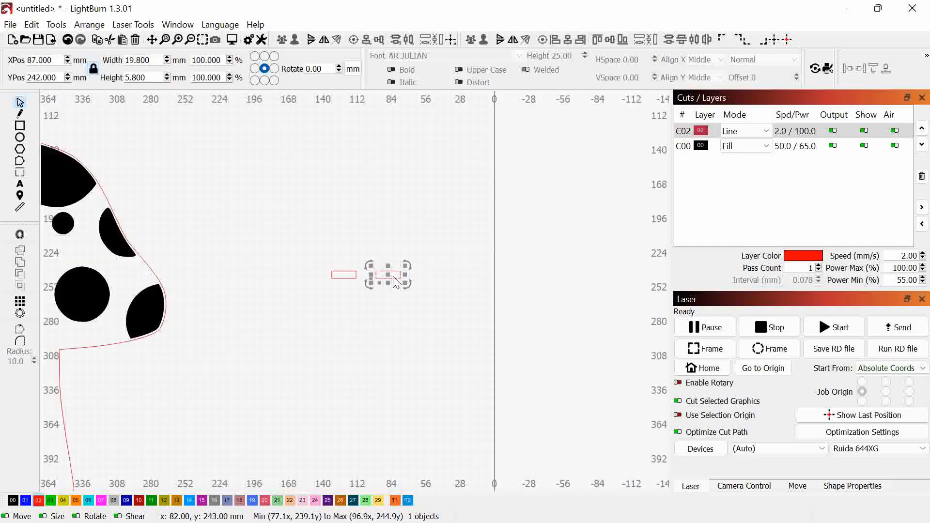
# Move the pair of small rectangles onto the mushroom cap at X 333, Y 244 mm and order line layer C02 below fill layer C00.
pyautogui.moveTo(415, 290); pyautogui.dragTo(275, 307)
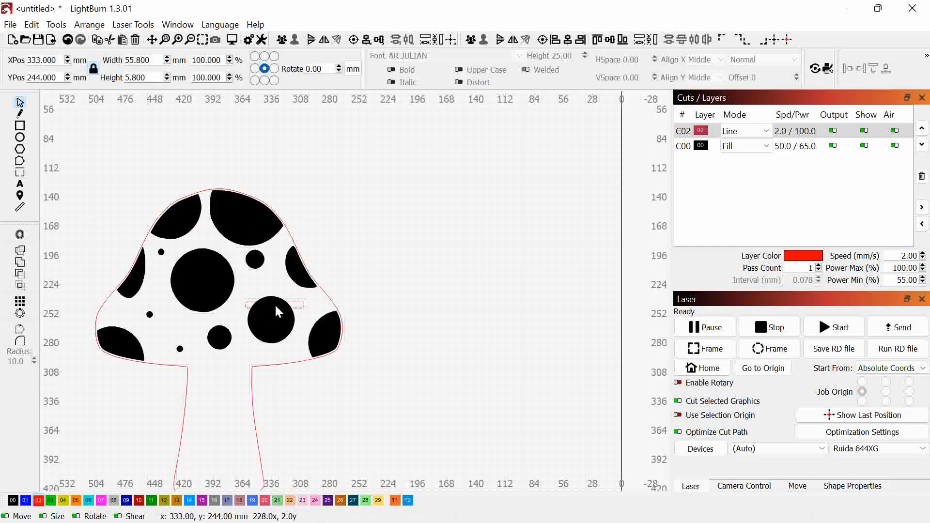
pyautogui.click(921, 145)
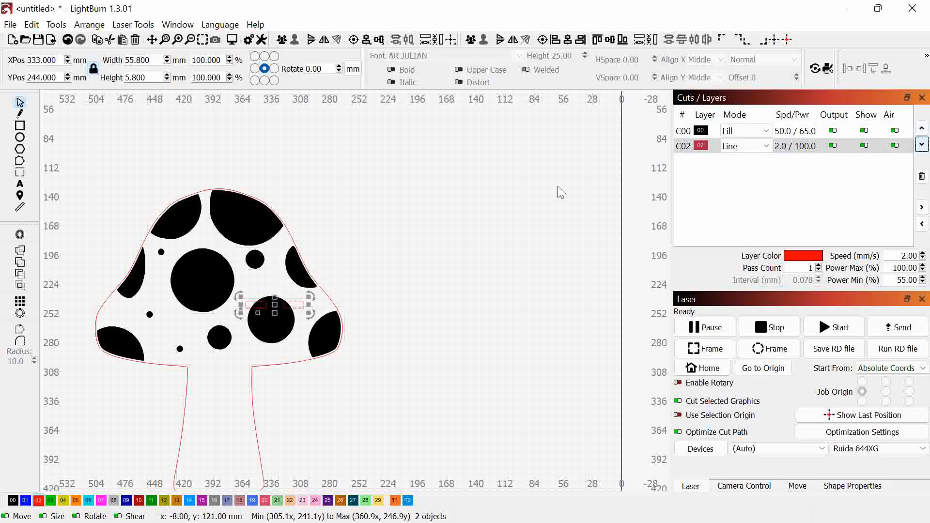
pyautogui.click(362, 288)
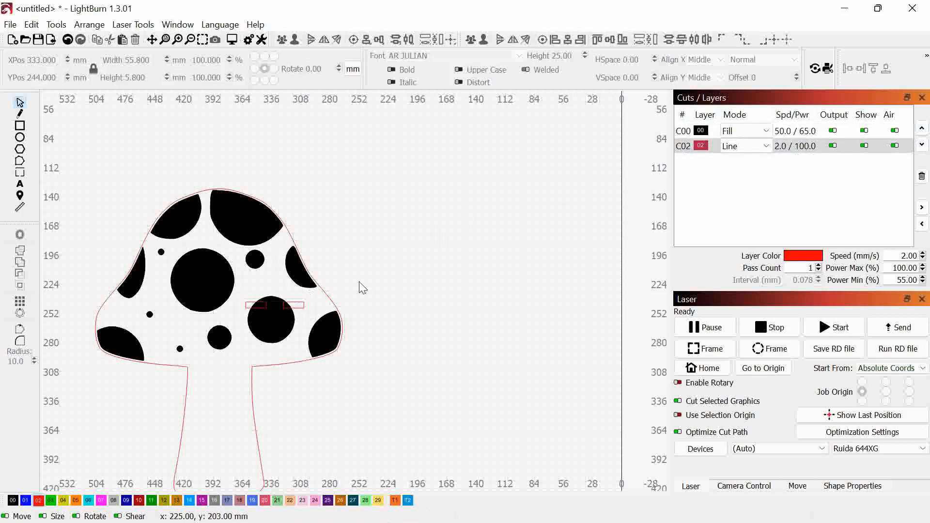
# Undo the stray stretch of one slot rectangle and move the pair higher on the cap to X 338, Y 220 mm.
pyautogui.click(294, 305)
pyautogui.scroll(3, 296, 317)
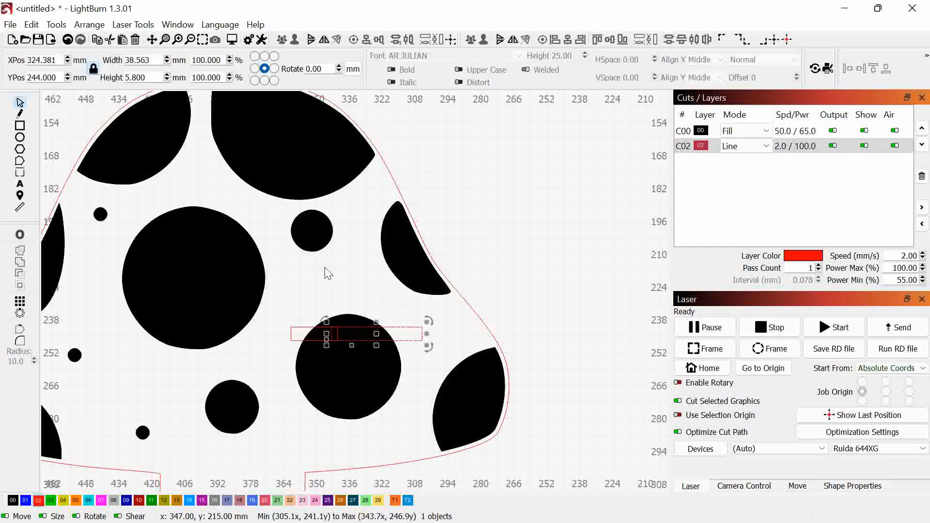
pyautogui.hotkey('ctrl', 'z')
pyautogui.hotkey('ctrl', 'z')
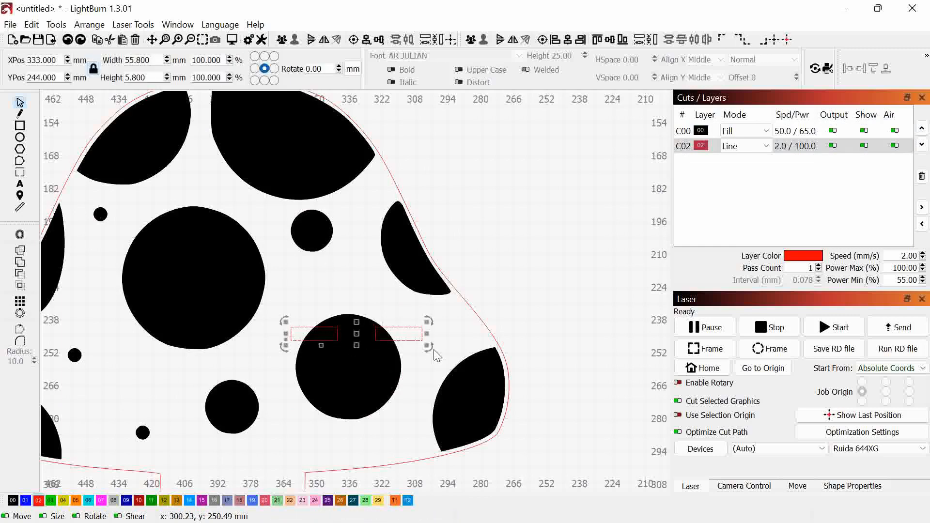
pyautogui.moveTo(357, 334); pyautogui.dragTo(344, 279)
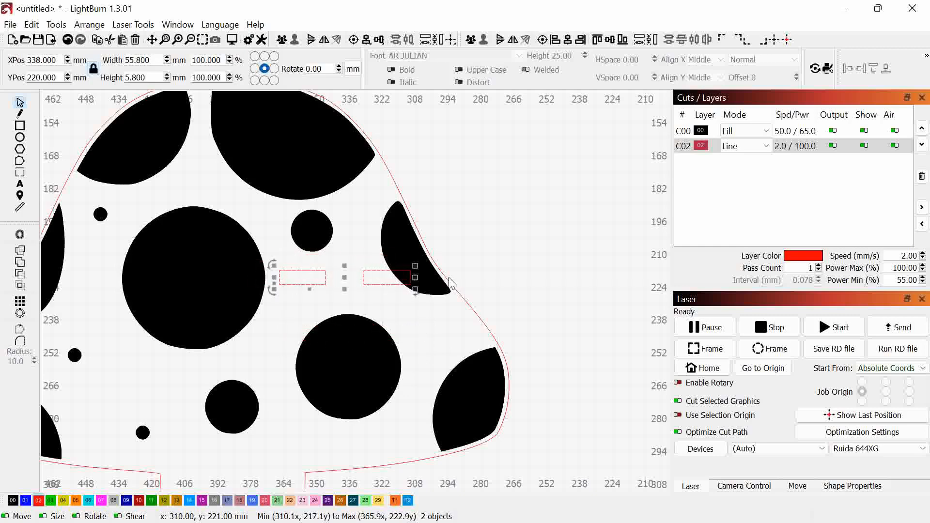
pyautogui.click(497, 213)
pyautogui.scroll(-5, 499, 215)
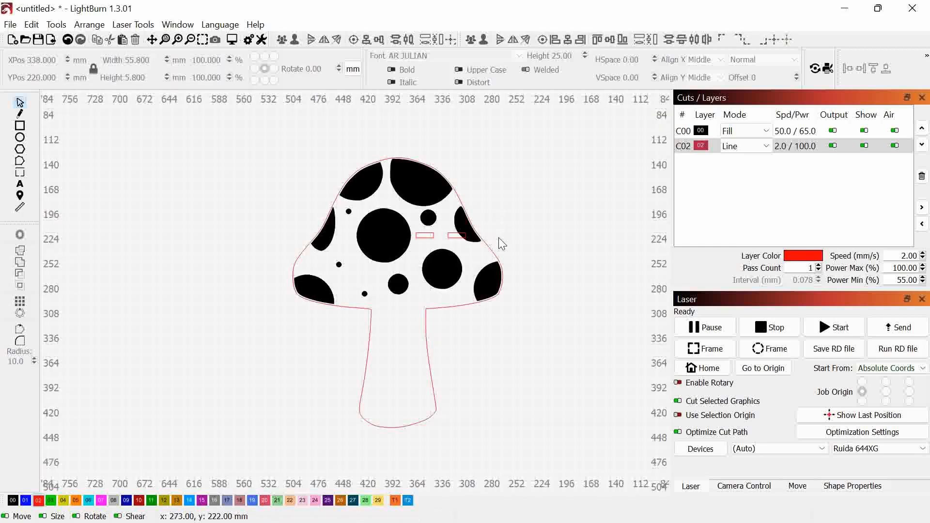
# Duplicate the slot pair beside the mushroom at X 208, Y 239 mm and add a third evenly spaced rectangle at X 154 mm.
pyautogui.hotkey('ctrl', 'z')
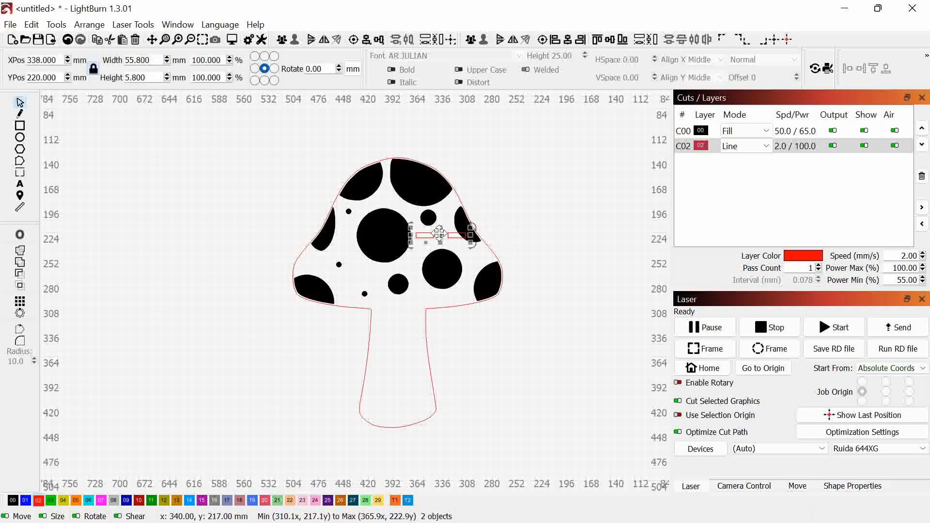
pyautogui.moveTo(438, 233); pyautogui.dragTo(556, 251)
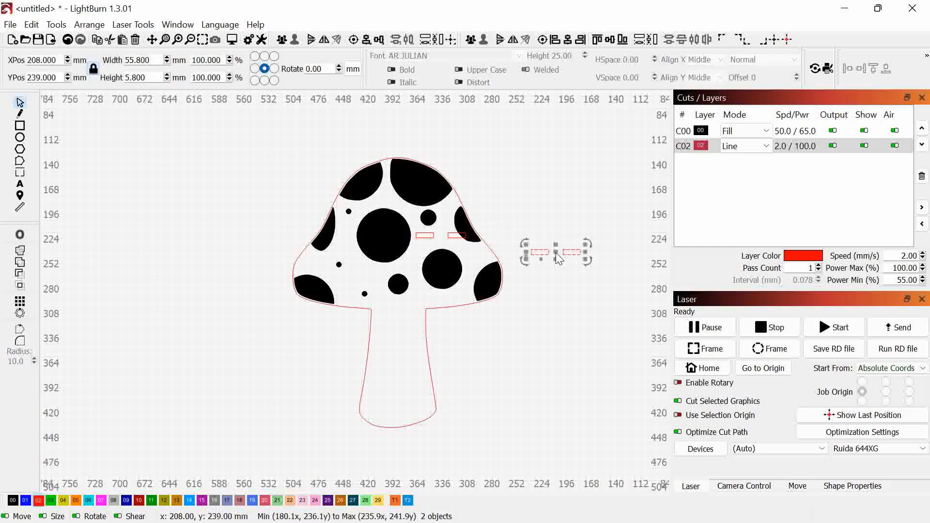
pyautogui.click(583, 267)
pyautogui.click(565, 248)
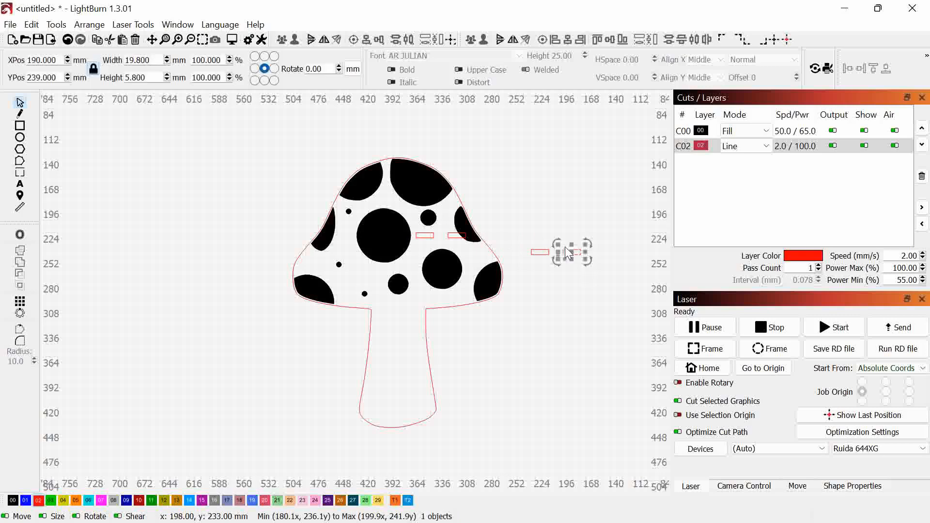
pyautogui.press('Right')
pyautogui.press('Right')
pyautogui.press('Right')
pyautogui.press('Right')
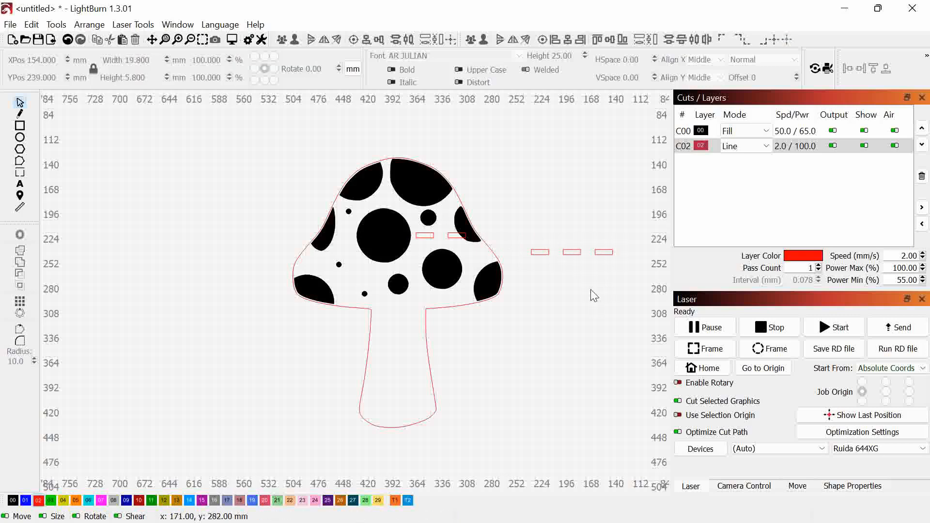
# Move the three-rectangle row onto the upper cap at X 403, Y 178 mm and place a copy at X 434, Y 247 mm.
pyautogui.moveTo(620, 272); pyautogui.dragTo(518, 218)
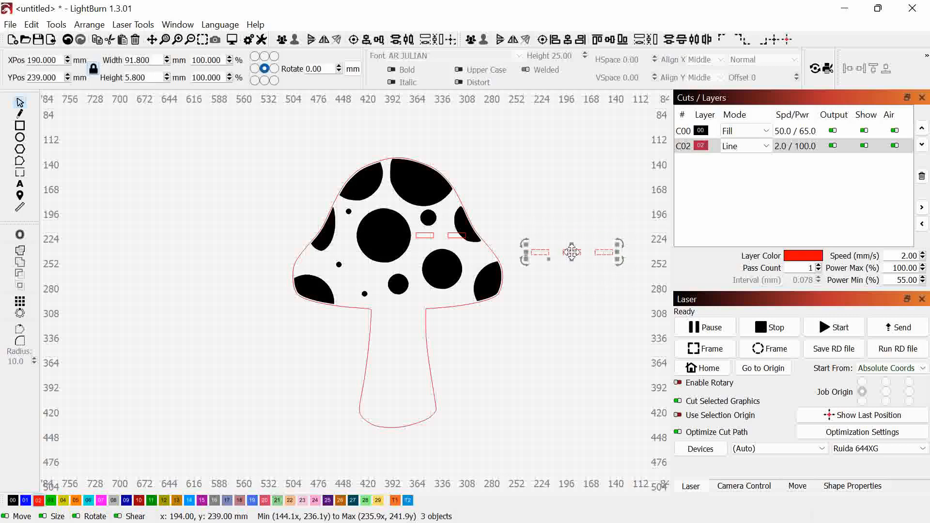
pyautogui.moveTo(550, 257); pyautogui.dragTo(386, 203)
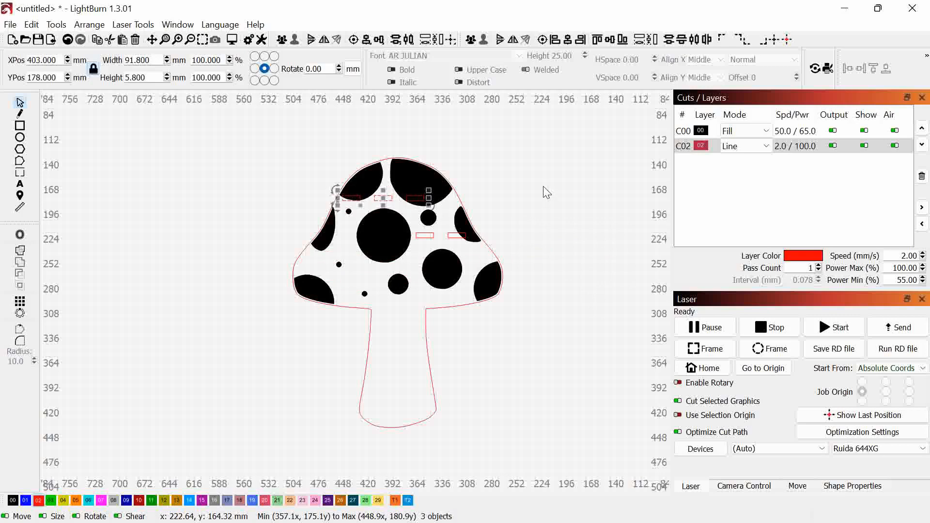
pyautogui.moveTo(383, 198); pyautogui.dragTo(360, 266)
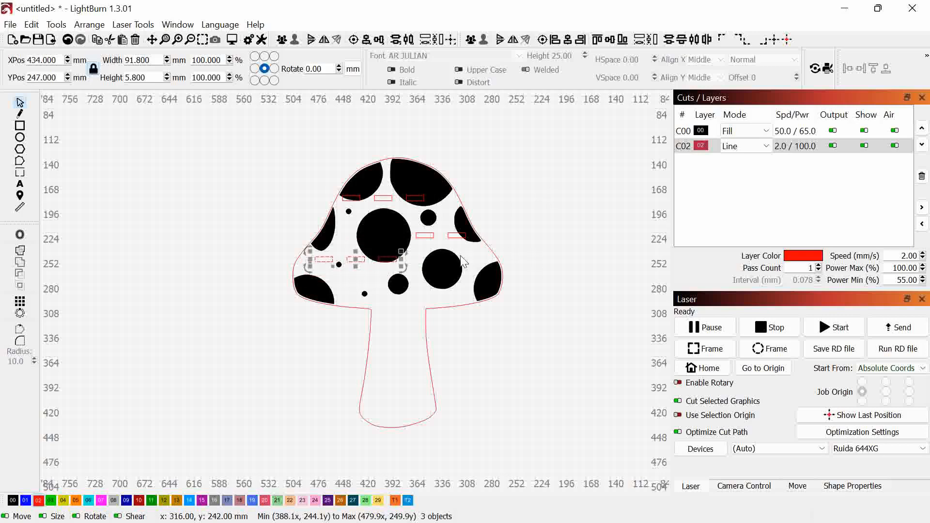
pyautogui.click(575, 261)
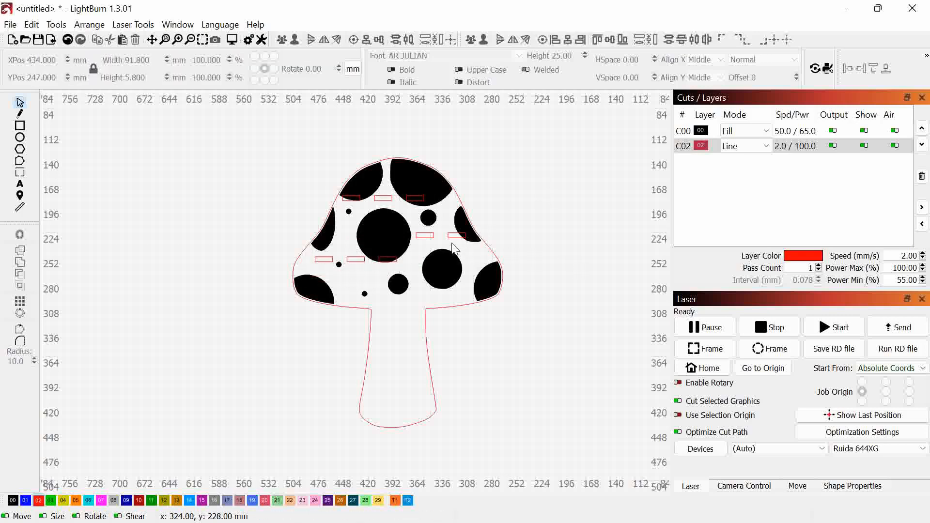
# Duplicate the two-rectangle slot pair on the cap and place the copy near the cap's lower edge at X 337, Y 286 mm.
pyautogui.scroll(4, 454, 248)
pyautogui.moveTo(453, 245); pyautogui.dragTo(479, 288)
pyautogui.hotkey('ctrl', 'd')
pyautogui.scroll(-4, 431, 366)
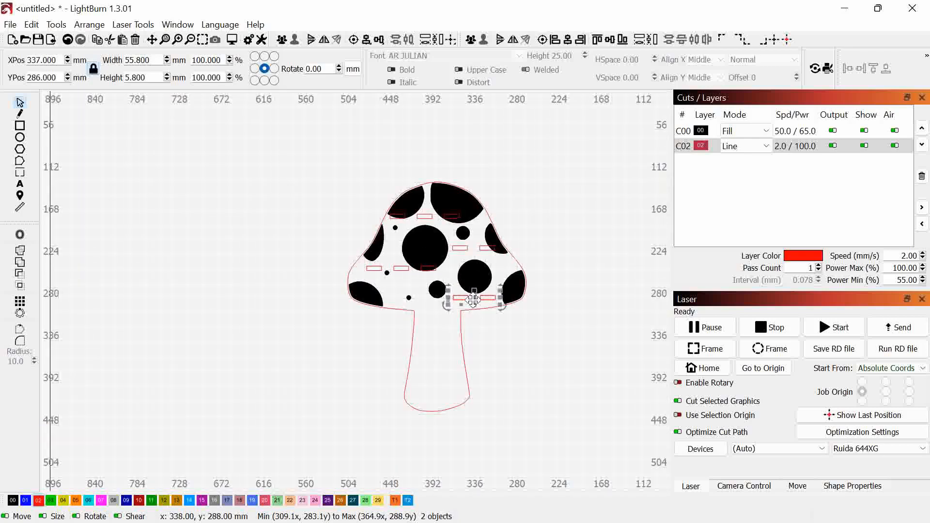
# Place another copy of the slot pair across the upper stem and nudge it to X 387, Y 346 mm.
pyautogui.moveTo(474, 300); pyautogui.dragTo(437, 342)
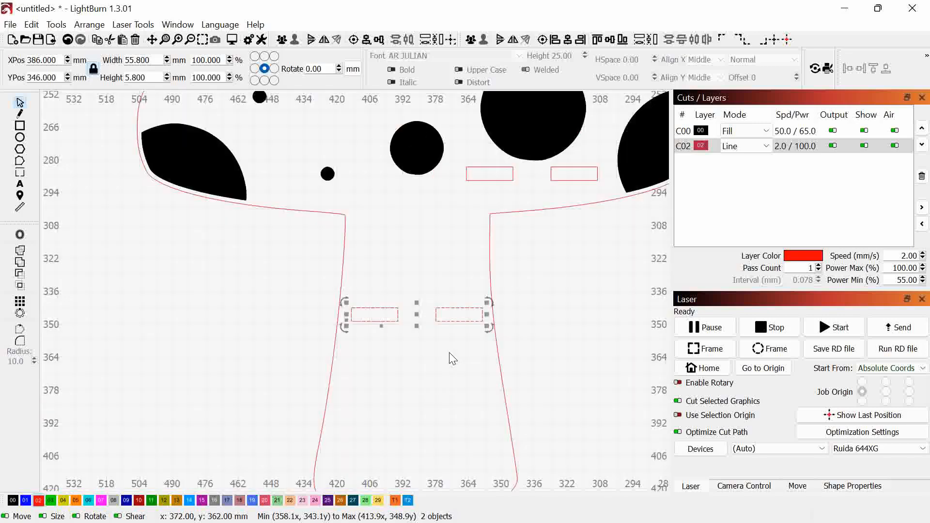
pyautogui.scroll(5, 446, 356)
pyautogui.click(444, 358)
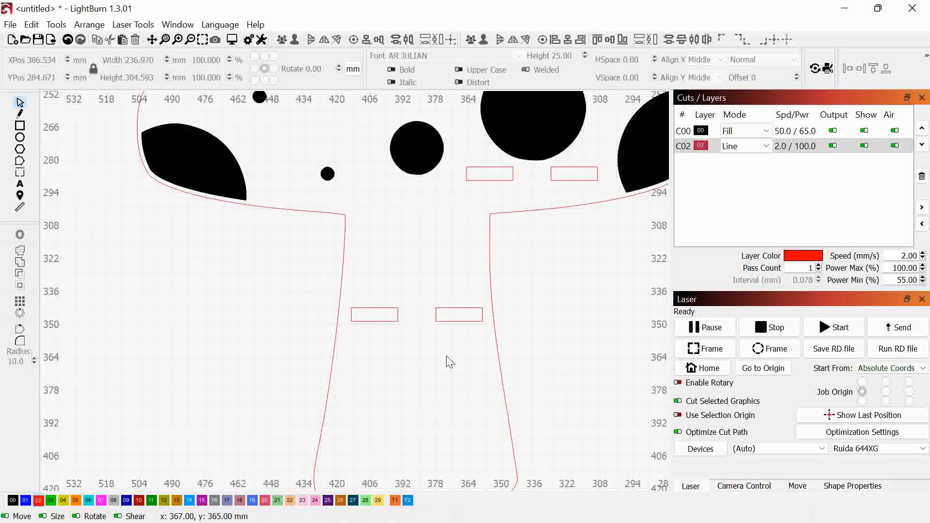
pyautogui.scroll(-2, 444, 359)
pyautogui.click(433, 323)
pyautogui.click(485, 337)
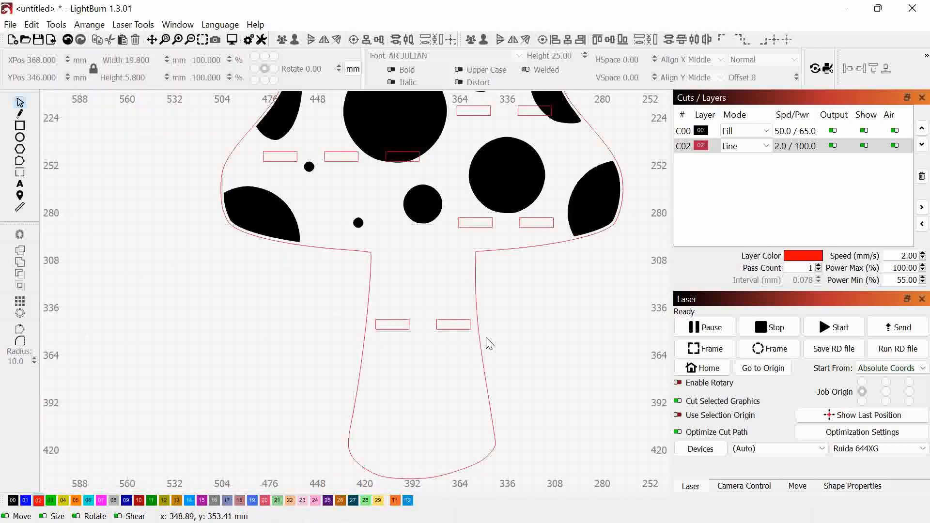
pyautogui.moveTo(466, 338); pyautogui.dragTo(402, 293)
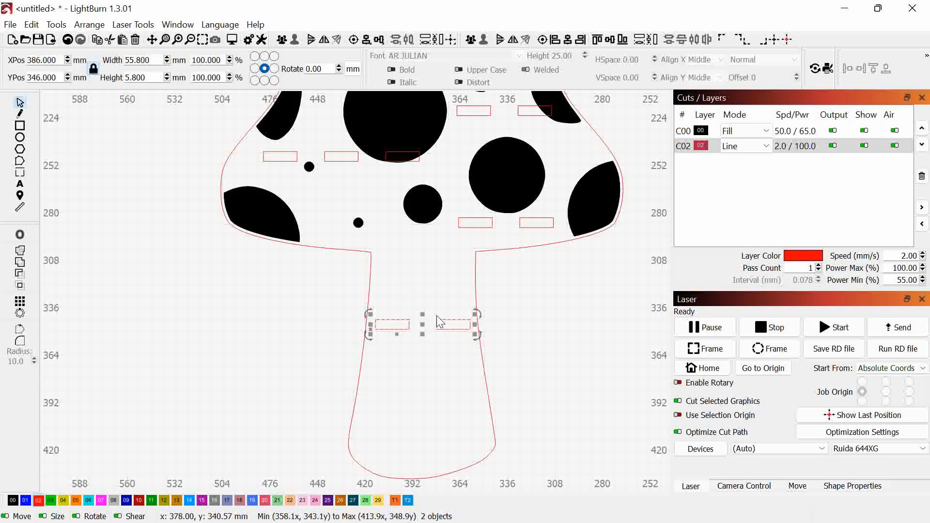
pyautogui.press('Left')
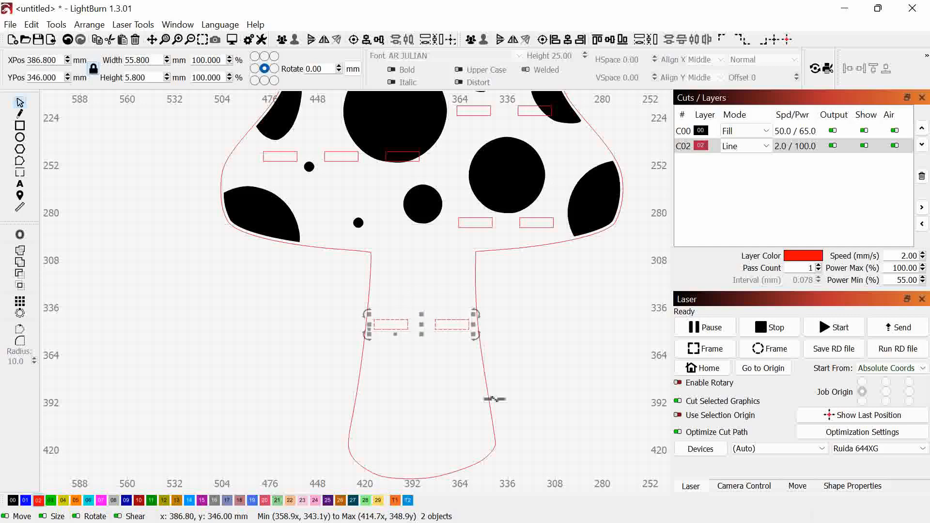
pyautogui.press('Left')
# Duplicate one of the stem's slot rectangles and place the copy lower on the stem at X 389, Y 398 mm.
pyautogui.click(513, 320)
pyautogui.scroll(6, 466, 332)
pyautogui.moveTo(467, 333); pyautogui.dragTo(420, 286)
pyautogui.scroll(-9, 474, 351)
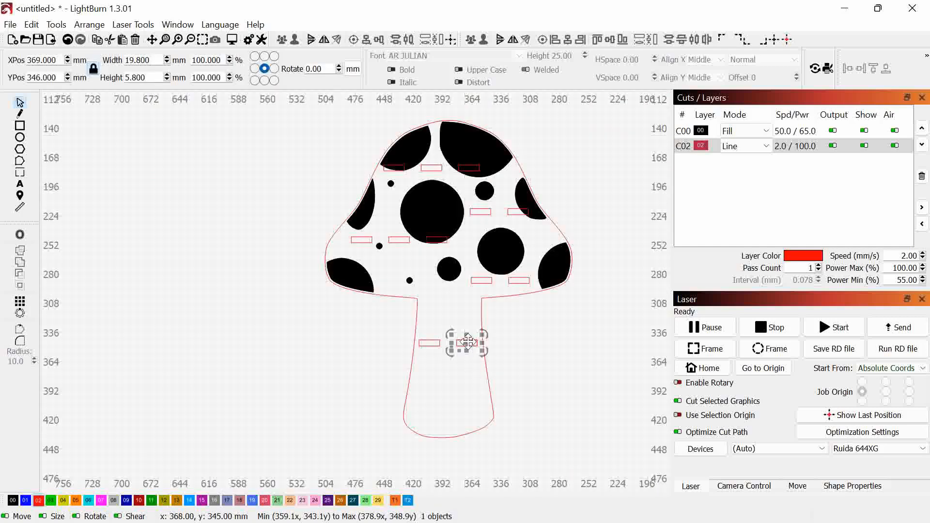
pyautogui.moveTo(467, 342); pyautogui.dragTo(447, 396)
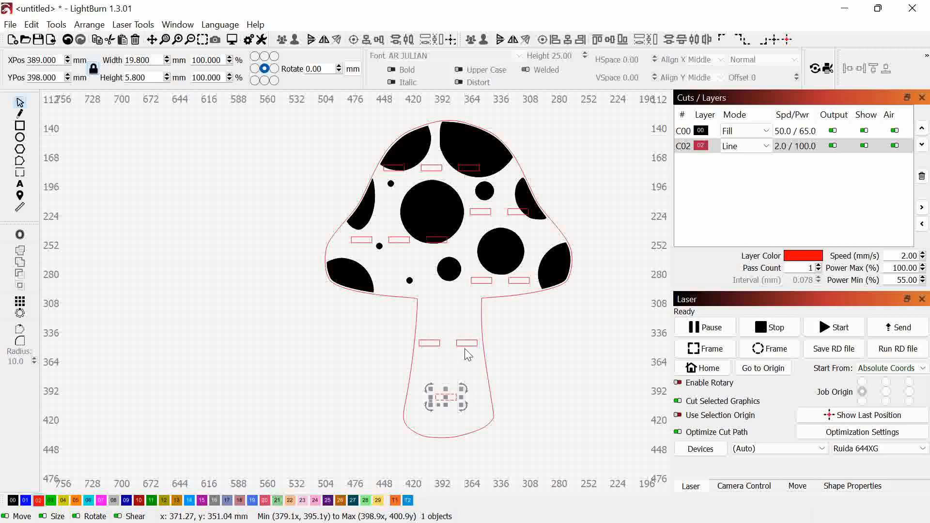
# Group the stem's upper slot pair and center the single lower slot horizontally beneath it.
pyautogui.moveTo(465, 348); pyautogui.dragTo(406, 327)
pyautogui.click(504, 385)
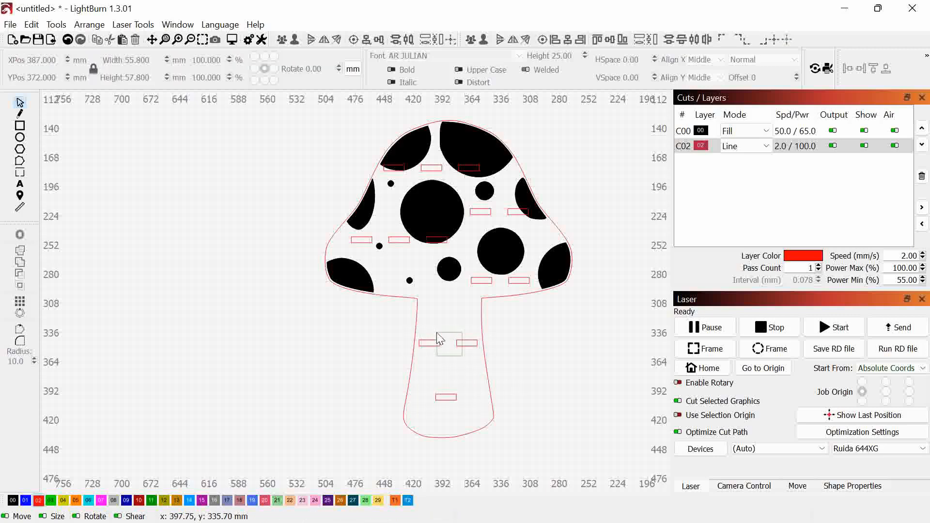
pyautogui.click(530, 419)
pyautogui.click(451, 399)
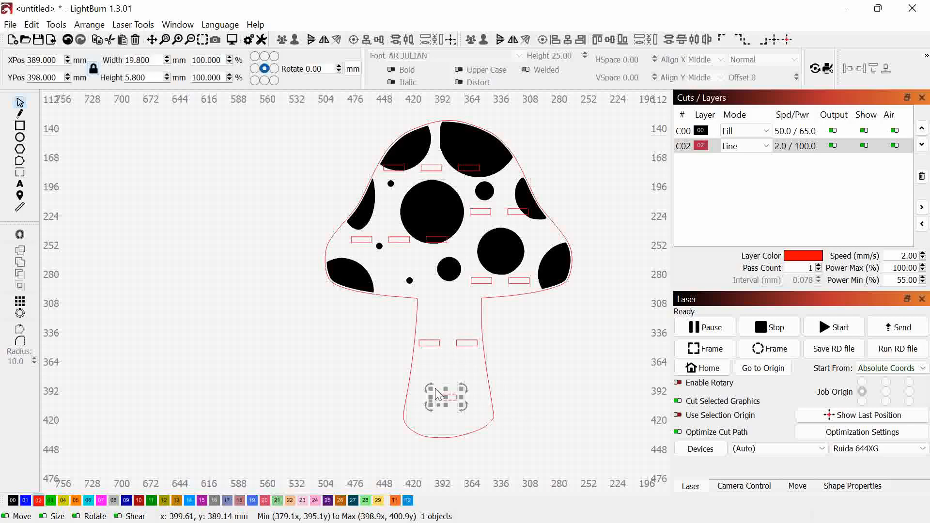
pyautogui.keyDown('shift'); pyautogui.click(466, 344); pyautogui.keyUp('shift')
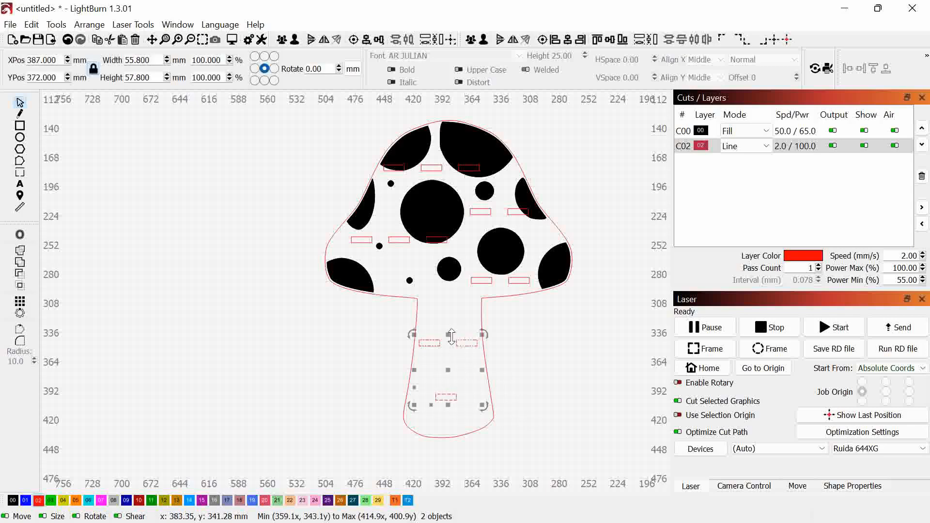
pyautogui.click(366, 40)
pyautogui.click(390, 68)
pyautogui.click(554, 295)
pyautogui.scroll(-2, 459, 378)
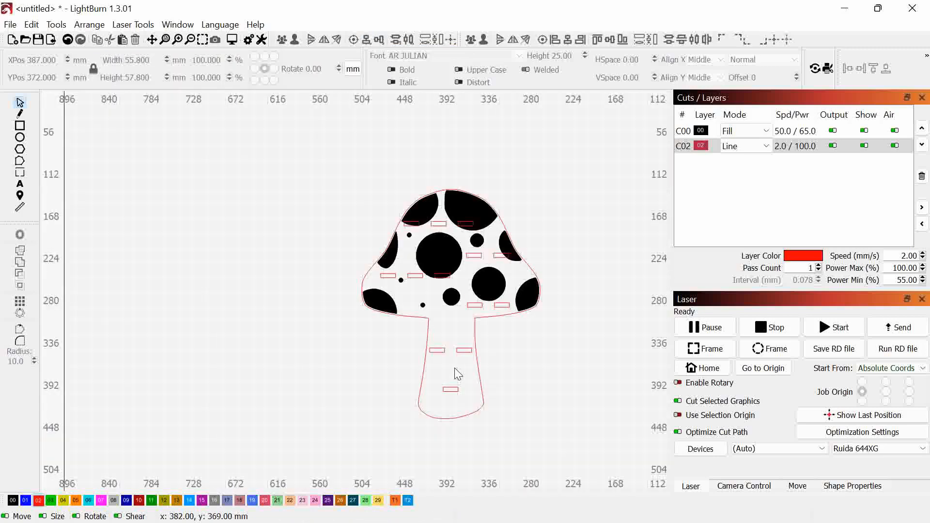
# Examine the placement of the slot rectangles across the mushroom's cap and stem.
pyautogui.scroll(3, 416, 245)
pyautogui.scroll(-2, 445, 315)
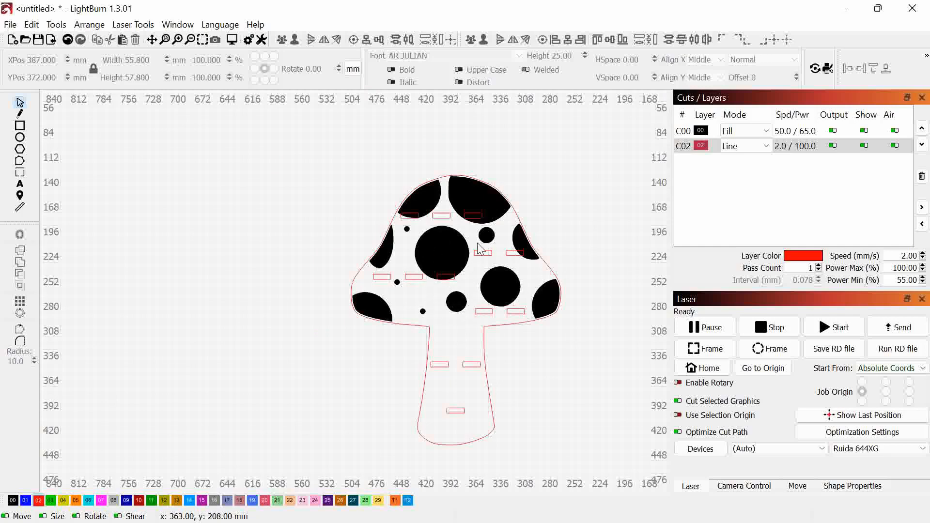
pyautogui.scroll(3, 479, 249)
pyautogui.moveTo(545, 341); pyautogui.dragTo(496, 255)
pyautogui.scroll(-2, 453, 274)
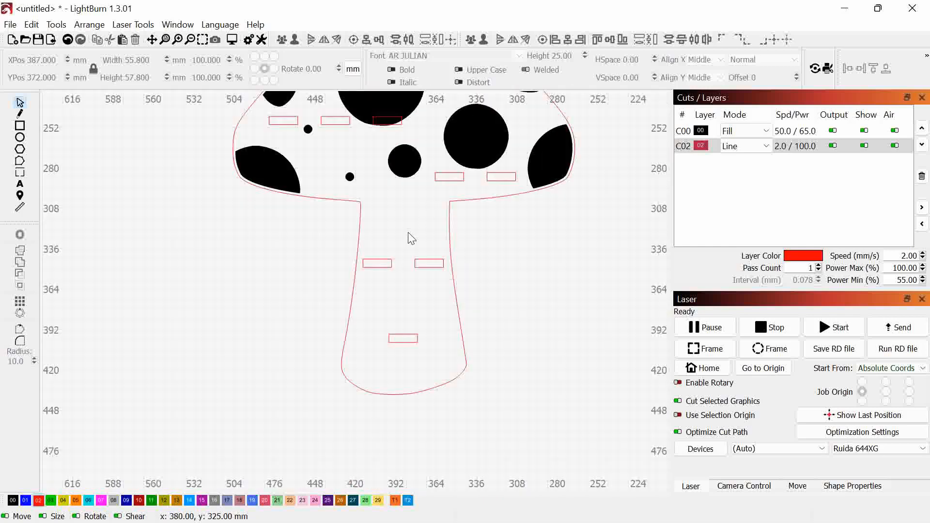
pyautogui.scroll(5, 412, 261)
pyautogui.scroll(-2, 444, 296)
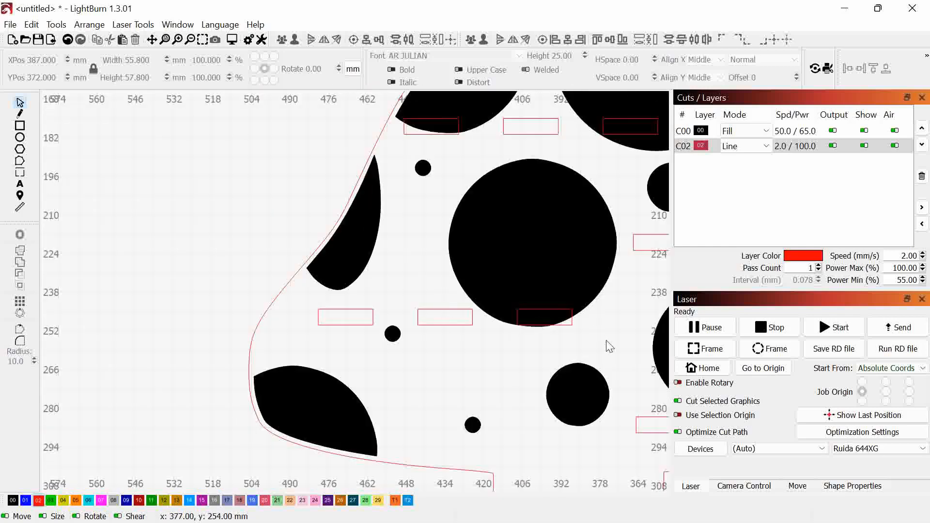
# Group the three slots in the cap's lower row and place a copy outside the mushroom at X 665, Y 150 mm.
pyautogui.click(450, 325)
pyautogui.click(372, 317)
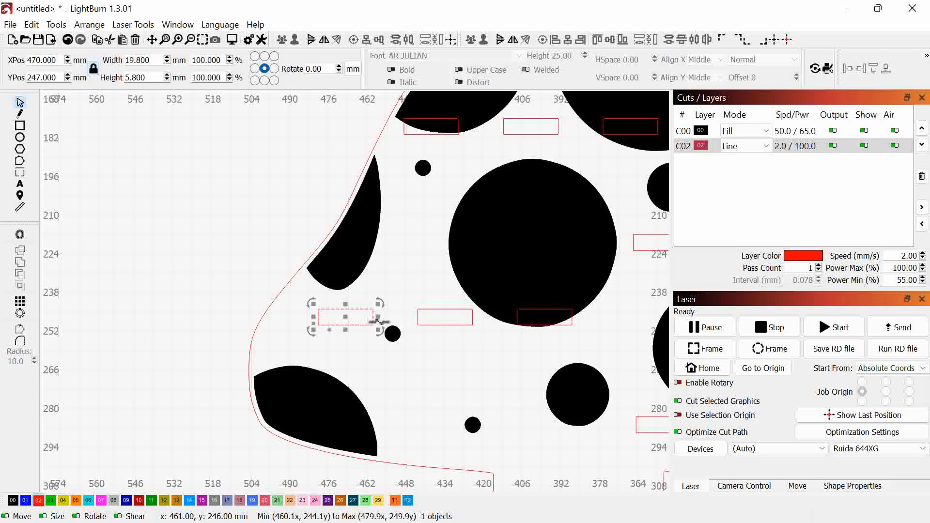
pyautogui.keyDown('shift'); pyautogui.click(572, 321); pyautogui.keyUp('shift')
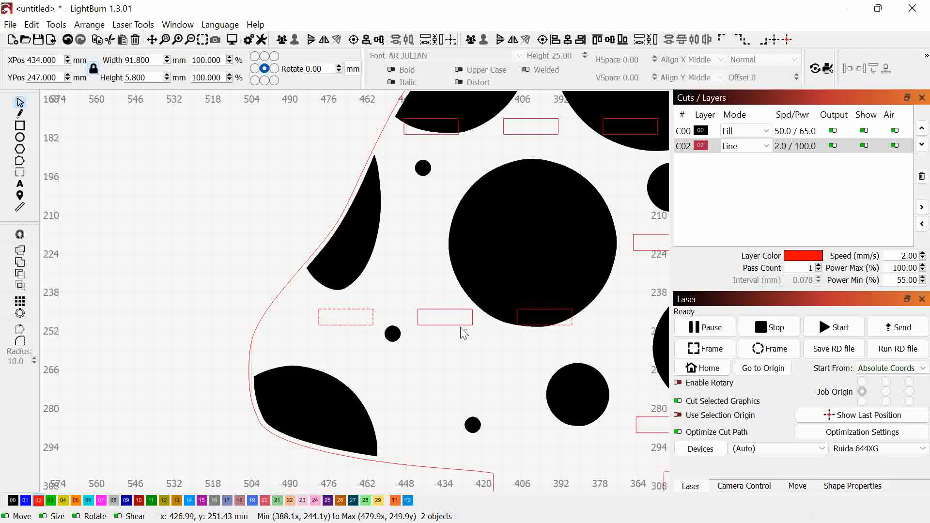
pyautogui.keyDown('shift'); pyautogui.click(455, 327); pyautogui.keyUp('shift')
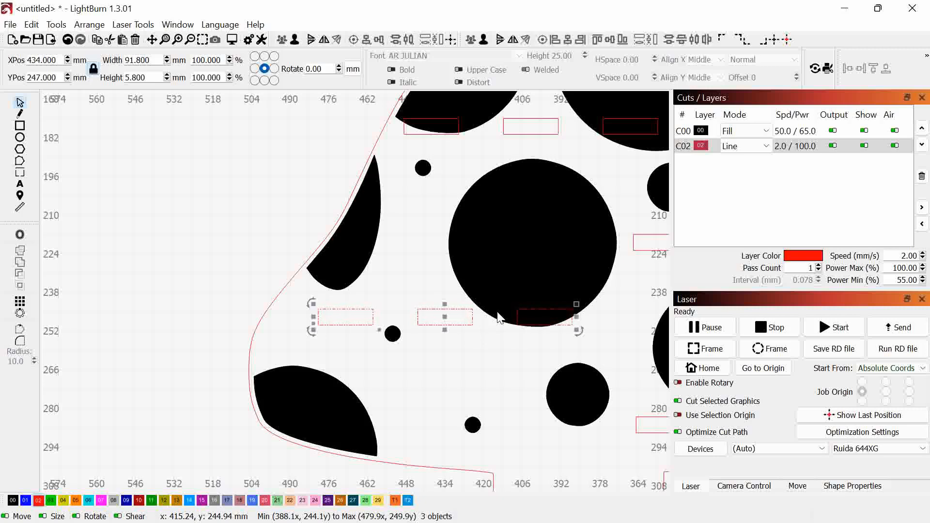
pyautogui.scroll(-4, 498, 344)
pyautogui.moveTo(468, 334); pyautogui.dragTo(212, 212)
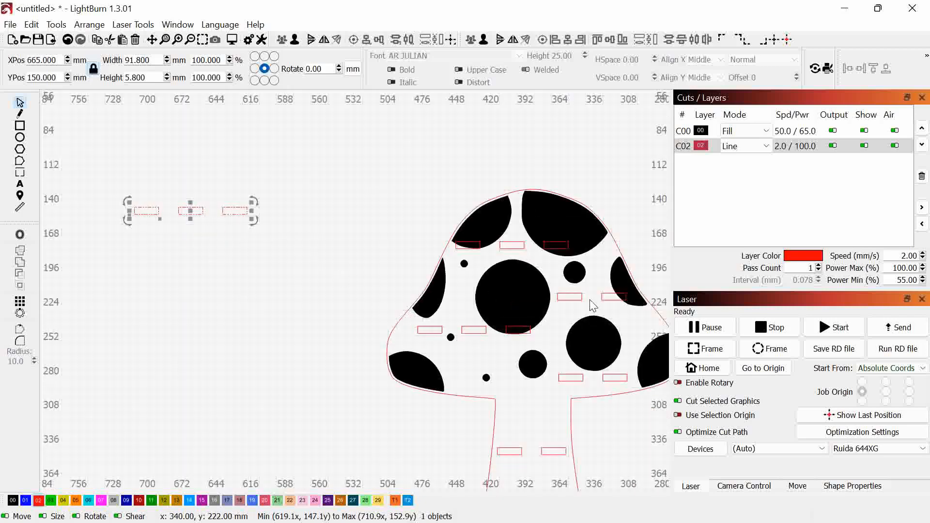
# Duplicate the stem's upper slot pair and place the copy outside the mushroom at X 666, Y 264 mm.
pyautogui.keyDown('shift'); pyautogui.click(572, 298); pyautogui.keyUp('shift')
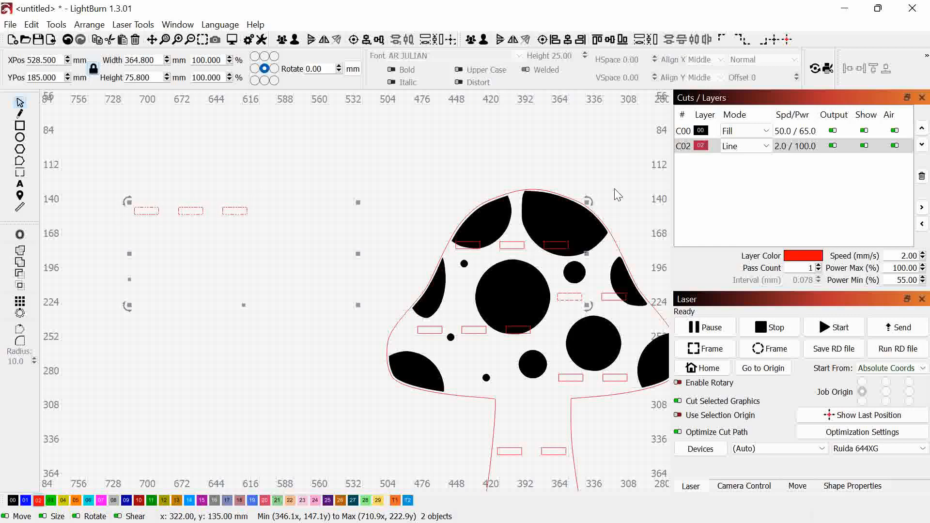
pyautogui.click(615, 191)
pyautogui.moveTo(574, 392); pyautogui.dragTo(532, 291)
pyautogui.click(442, 232)
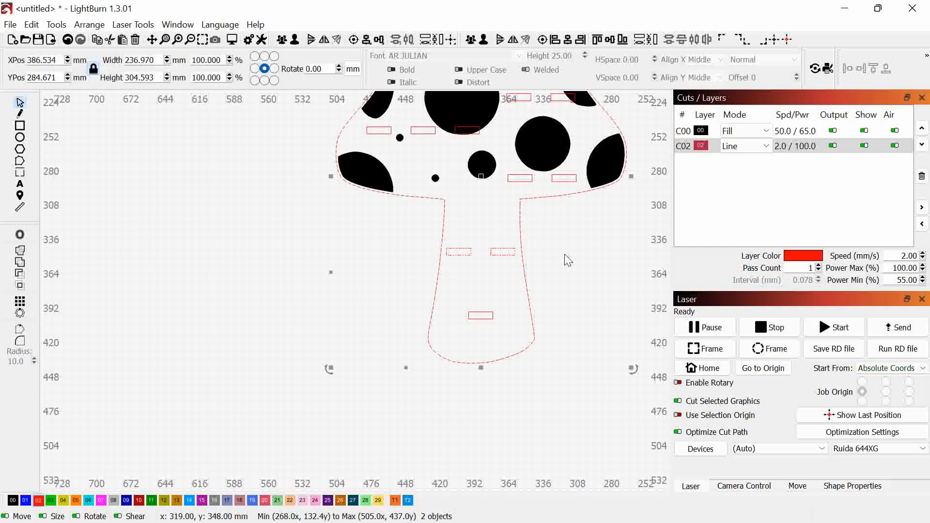
pyautogui.click(470, 242)
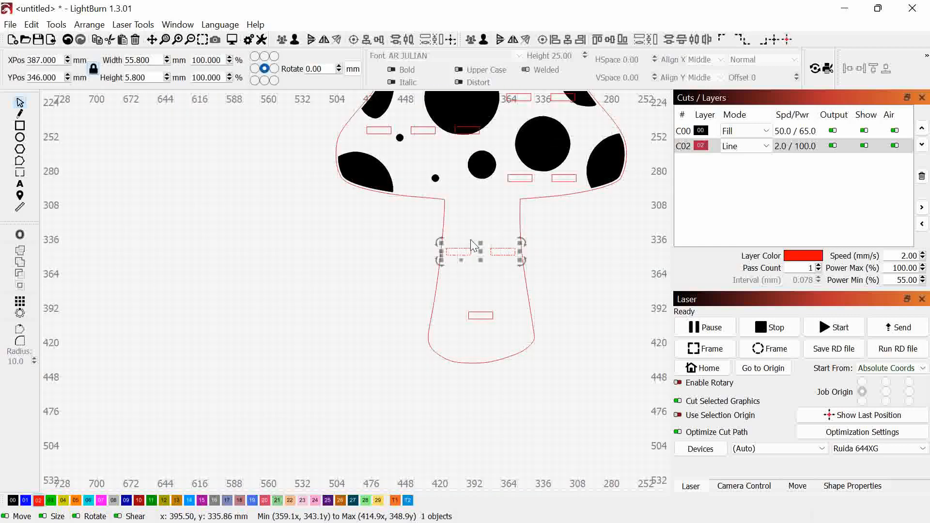
pyautogui.scroll(-5, 473, 246)
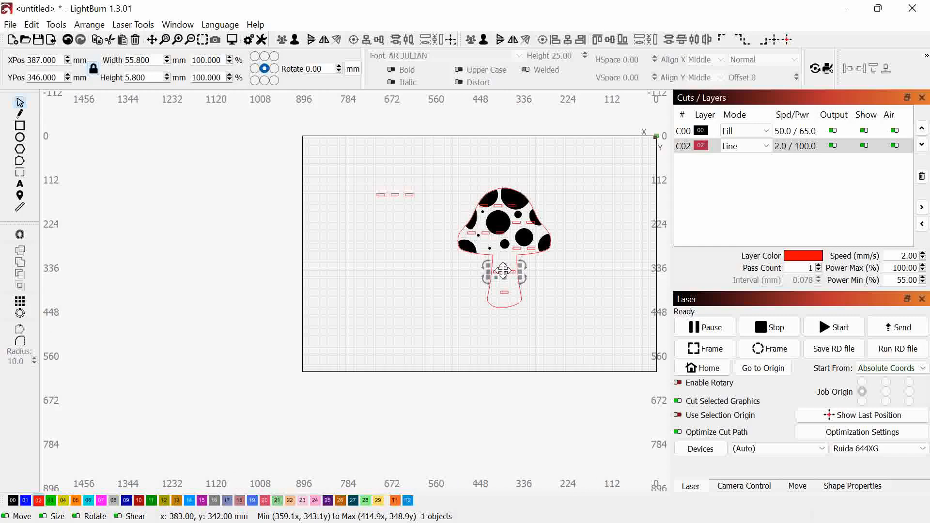
pyautogui.moveTo(503, 270); pyautogui.dragTo(393, 240)
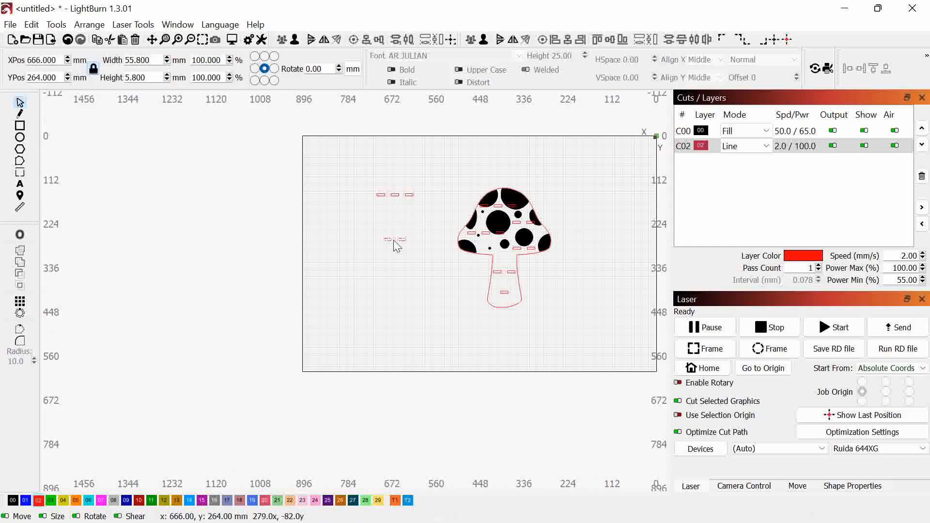
# Duplicate the stem's single lower slot and place the copy outside the mushroom at X 672, Y 365 mm.
pyautogui.scroll(5, 469, 281)
pyautogui.keyDown('shift'); pyautogui.click(559, 312); pyautogui.keyUp('shift')
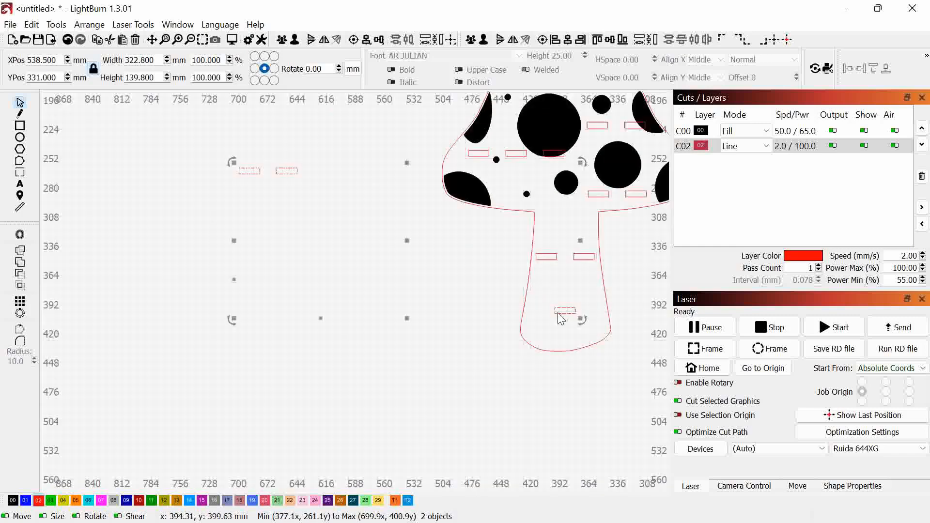
pyautogui.click(650, 408)
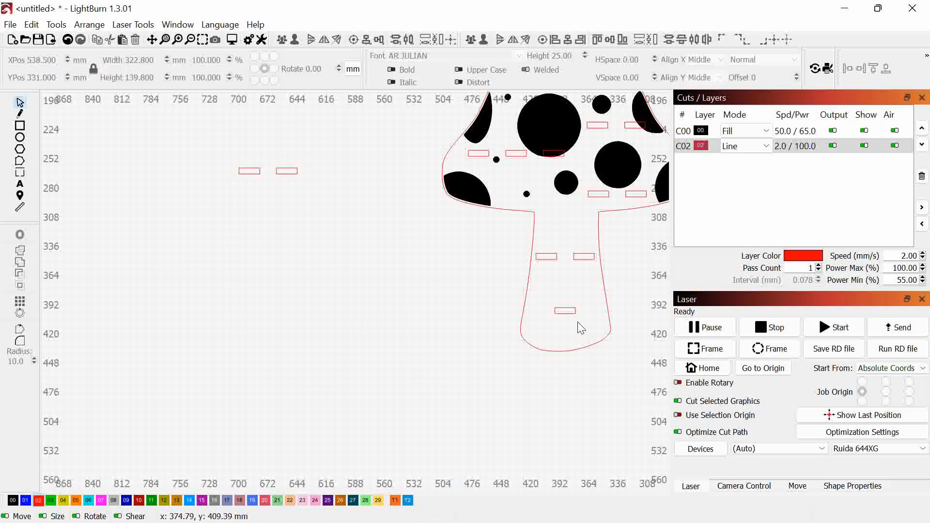
pyautogui.click(564, 311)
pyautogui.moveTo(566, 313); pyautogui.dragTo(266, 274)
pyautogui.click(307, 260)
# Draw a rectangle about 122 mm wide and 51 mm high just above the copied row of three slots.
pyautogui.scroll(-5, 278, 192)
pyautogui.moveTo(305, 158); pyautogui.dragTo(434, 231)
pyautogui.scroll(6, 328, 230)
pyautogui.scroll(3, 372, 291)
pyautogui.scroll(-4, 368, 315)
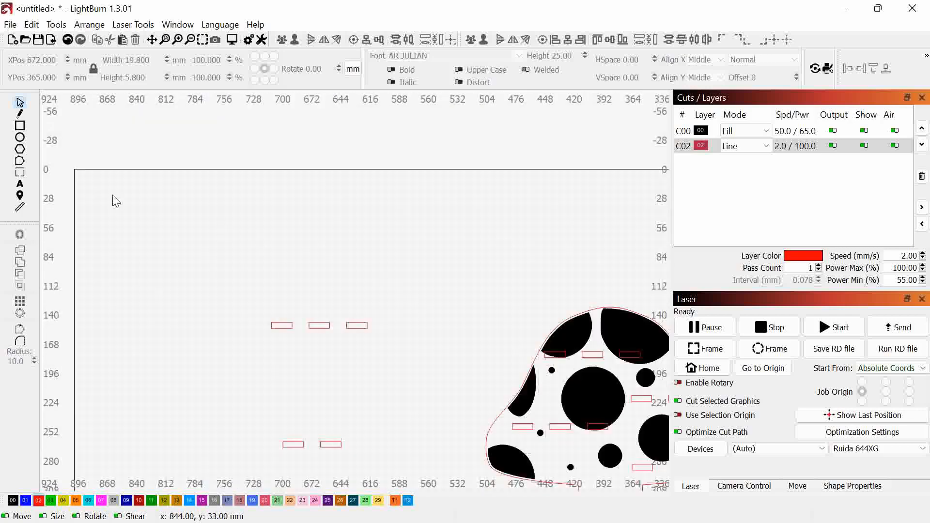
pyautogui.click(20, 125)
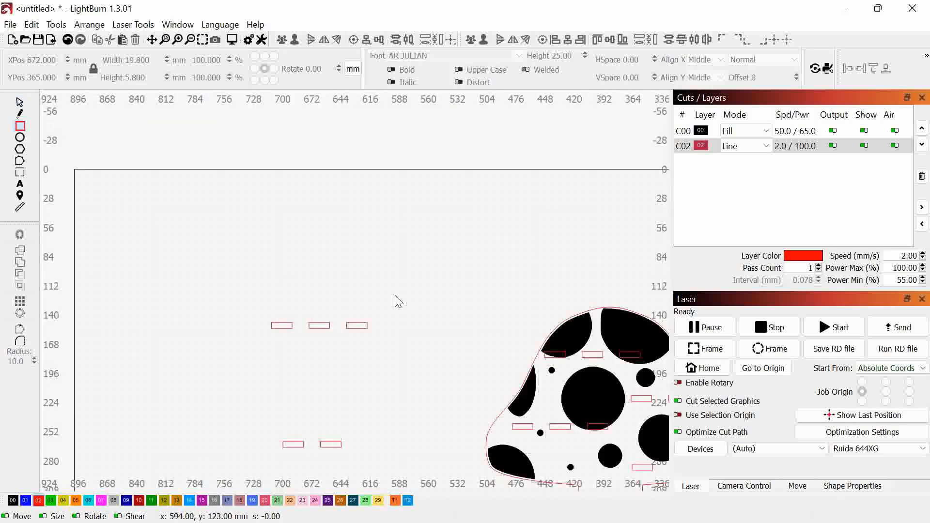
pyautogui.moveTo(408, 302)
pyautogui.mouseDown()
pyautogui.moveTo(242, 248)
pyautogui.moveTo(397, 292)
pyautogui.moveTo(228, 230)
pyautogui.moveTo(251, 236)
pyautogui.moveTo(258, 255)
pyautogui.mouseUp()
pyautogui.press('Delete')
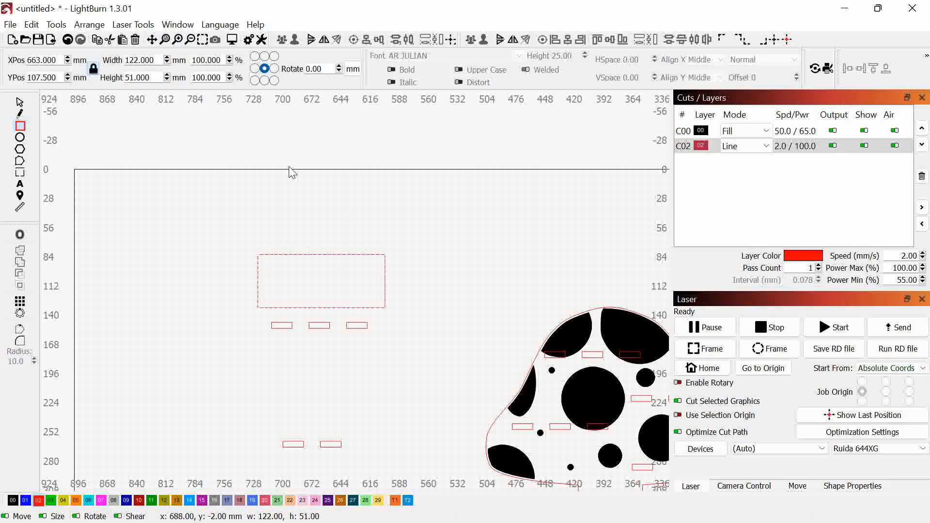
# Set the new rectangle's height to 70 mm, unlock its proportions and reduce its width to 135.451 mm.
pyautogui.doubleClick(143, 77)
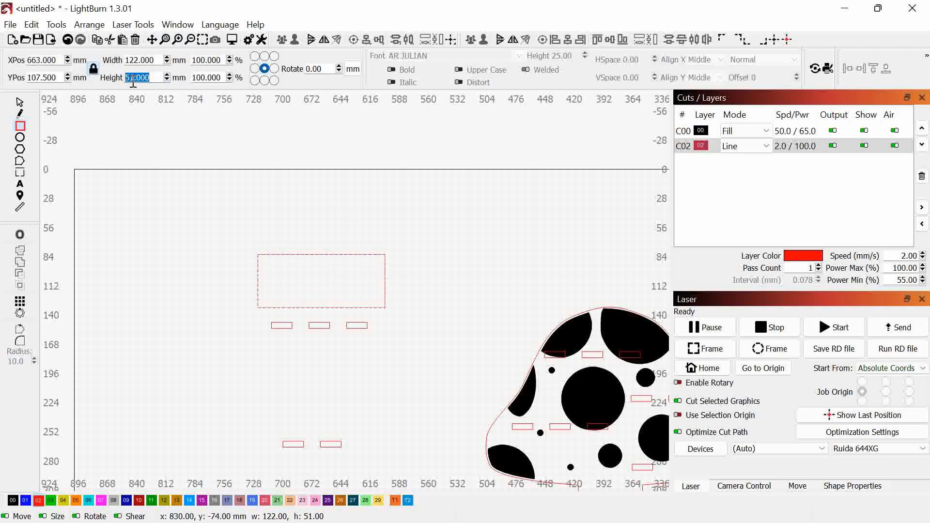
pyautogui.write('70')
pyautogui.press('Return')
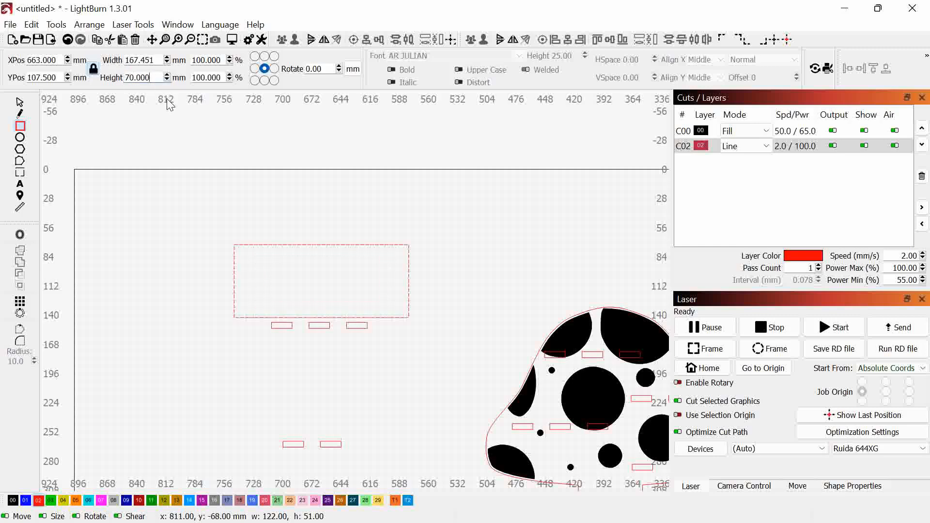
pyautogui.click(93, 69)
pyautogui.scroll(-20, 145, 59)
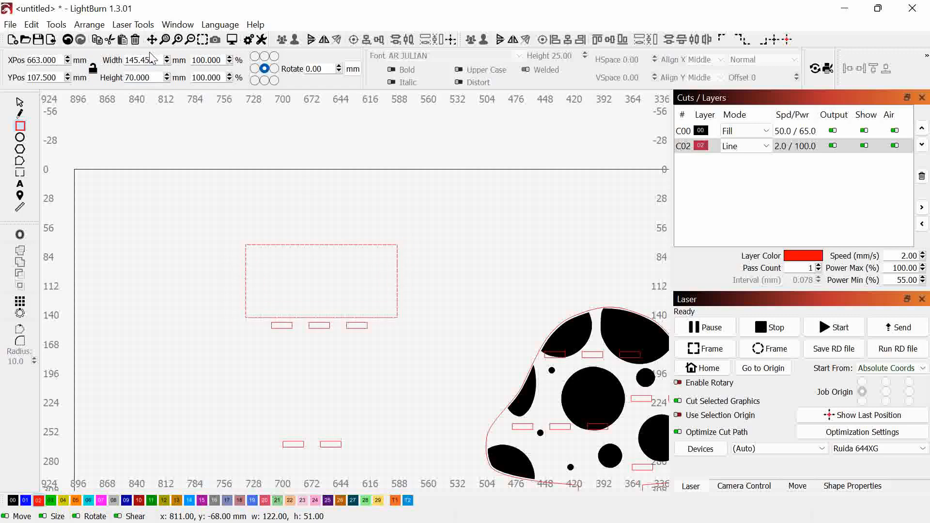
pyautogui.scroll(-9, 153, 60)
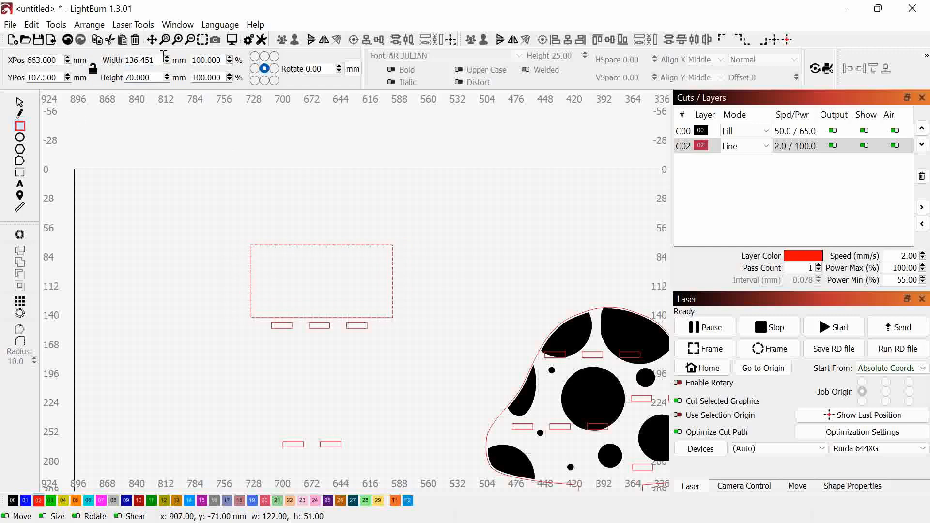
pyautogui.scroll(-1, 163, 57)
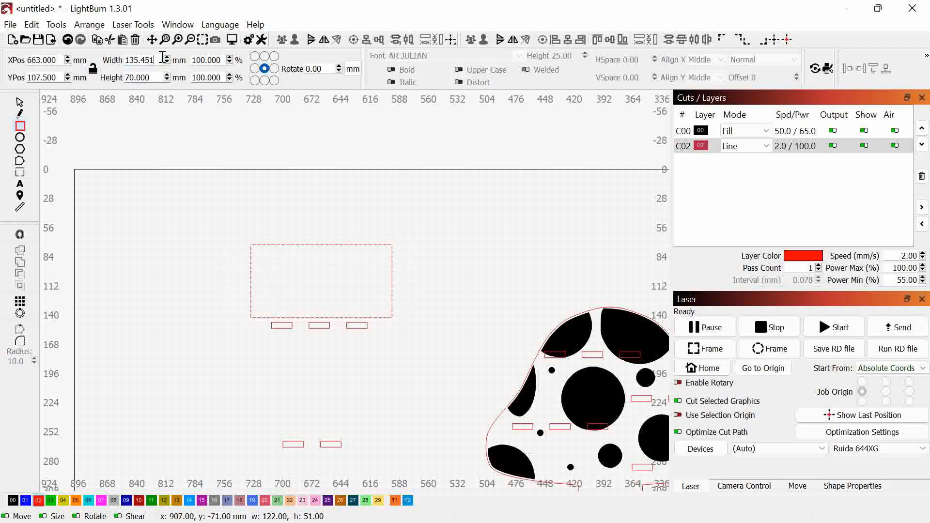
# Center the large rectangle horizontally over the group of three slots using Align V-Center.
pyautogui.click(20, 101)
pyautogui.click(331, 317)
pyautogui.scroll(4, 339, 322)
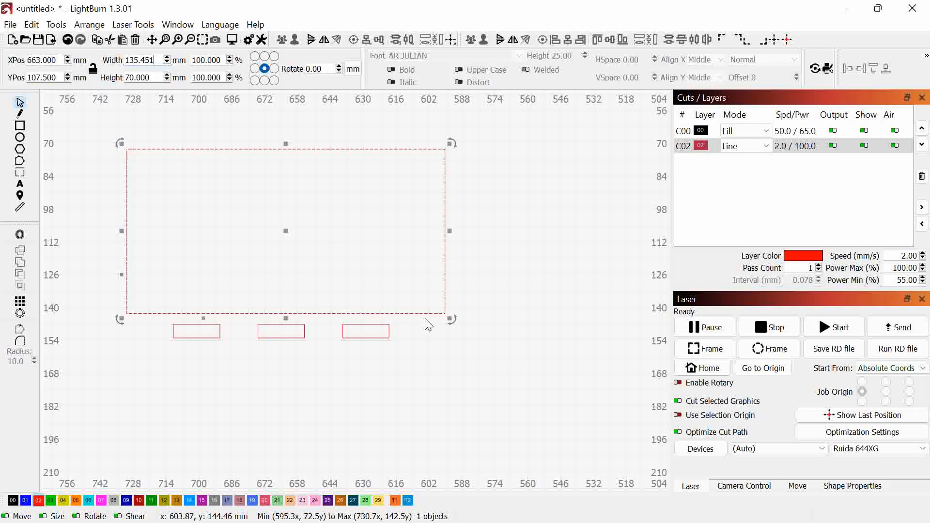
pyautogui.click(400, 349)
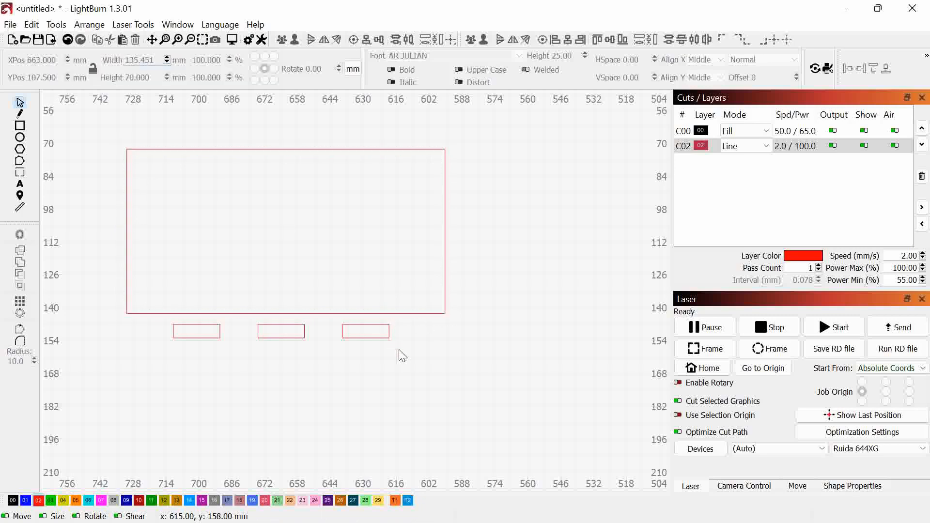
pyautogui.moveTo(405, 353); pyautogui.dragTo(156, 325)
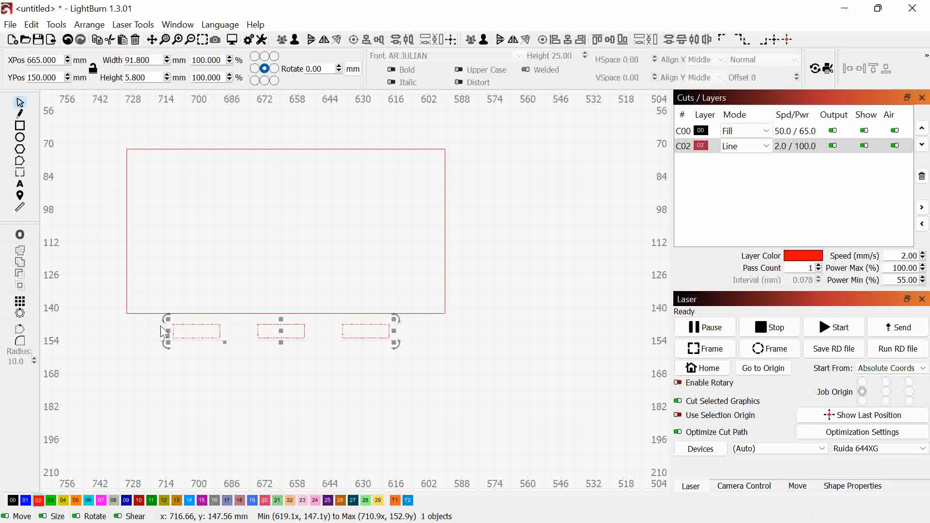
pyautogui.click(522, 271)
pyautogui.click(417, 261)
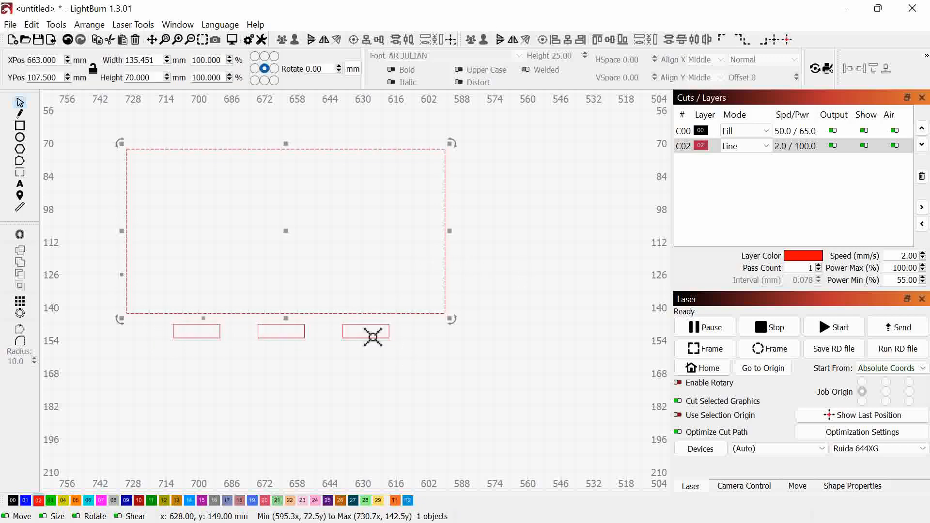
pyautogui.keyDown('shift'); pyautogui.click(346, 324); pyautogui.keyUp('shift')
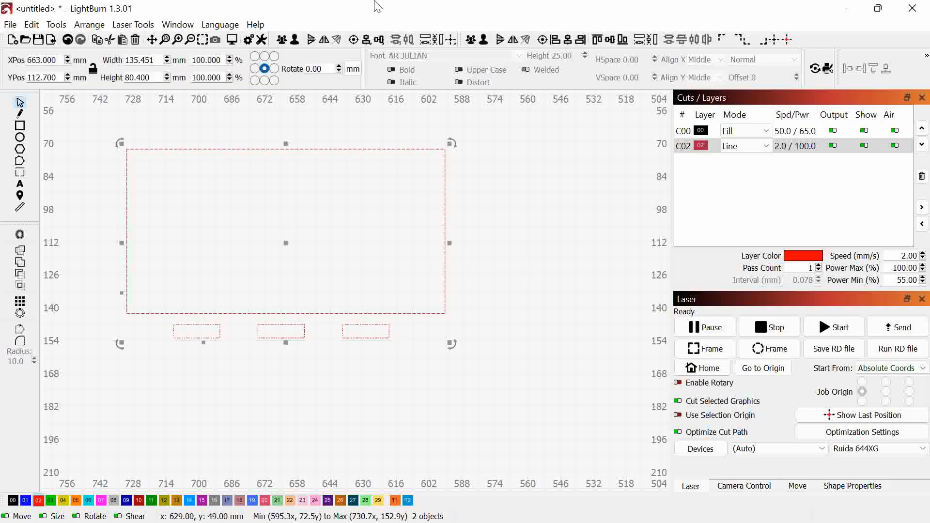
pyautogui.click(365, 42)
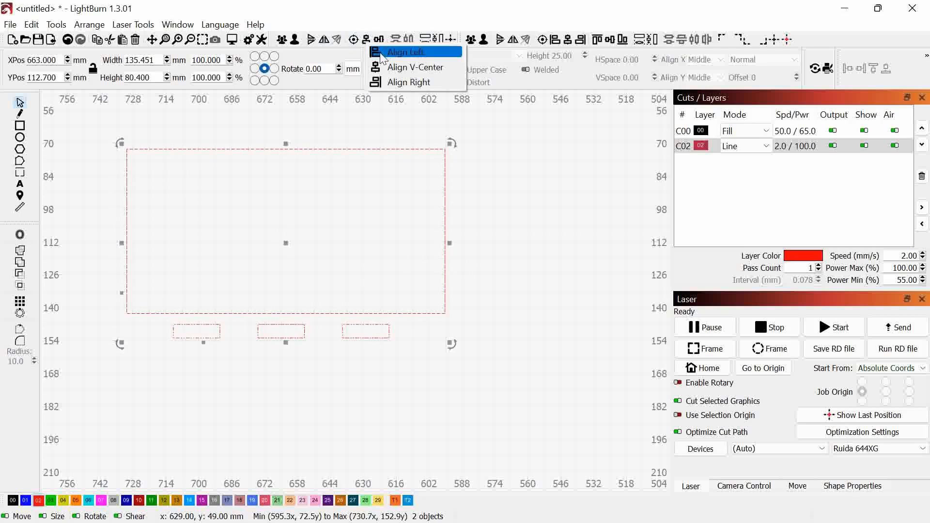
pyautogui.click(396, 68)
pyautogui.click(528, 206)
# Nudge the large rectangle down to Y 112.1 mm so its lower edge meets the tops of the three slots.
pyautogui.click(440, 267)
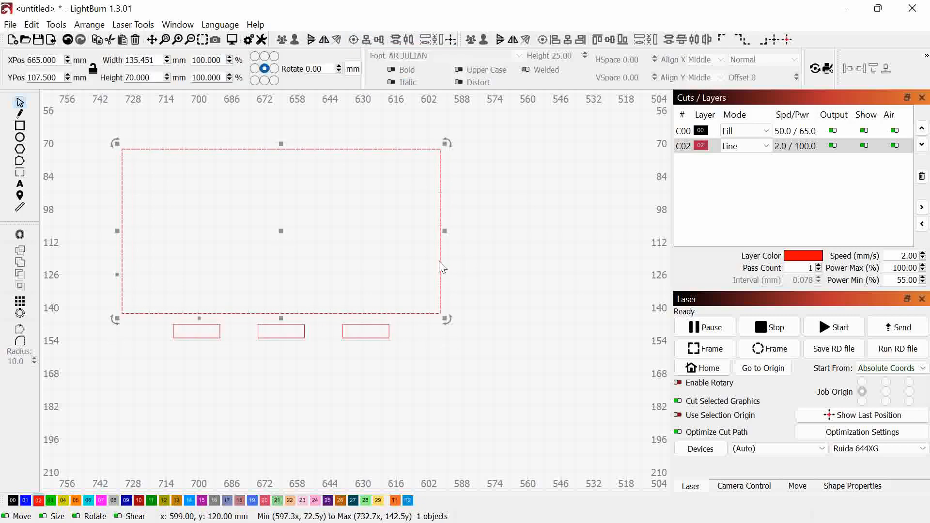
pyautogui.hotkey('ctrl', 'Down')
pyautogui.hotkey('ctrl', 'Down')
pyautogui.hotkey('ctrl', 'Down')
pyautogui.hotkey('ctrl', 'Down')
pyautogui.hotkey('ctrl', 'Down')
pyautogui.hotkey('ctrl', 'Down')
pyautogui.hotkey('ctrl', 'Down')
pyautogui.hotkey('ctrl', 'Down')
pyautogui.hotkey('ctrl', 'Down')
pyautogui.hotkey('ctrl', 'Down')
pyautogui.hotkey('ctrl', 'Down')
pyautogui.hotkey('ctrl', 'Down')
pyautogui.hotkey('ctrl', 'Down')
pyautogui.hotkey('ctrl', 'Down')
pyautogui.hotkey('ctrl', 'Down')
pyautogui.hotkey('ctrl', 'Down')
pyautogui.hotkey('ctrl', 'Down')
pyautogui.hotkey('ctrl', 'Down')
pyautogui.hotkey('ctrl', 'Down')
pyautogui.hotkey('ctrl', 'Down')
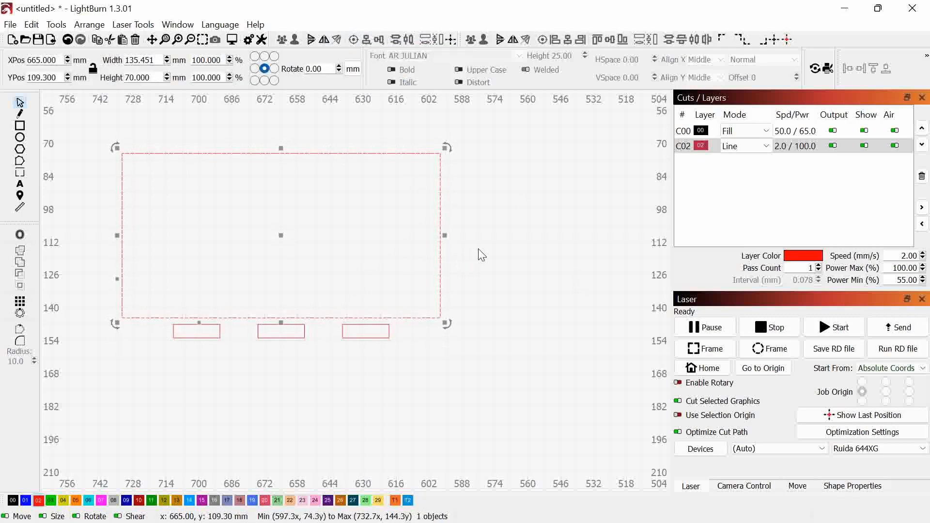
pyautogui.scroll(5, 339, 327)
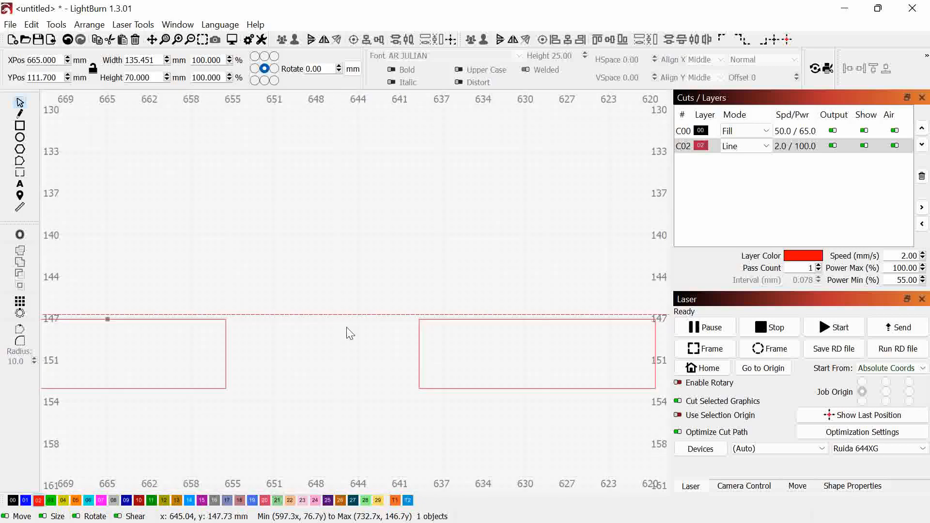
pyautogui.hotkey('ctrl', 'Down')
pyautogui.hotkey('ctrl', 'Down')
pyautogui.scroll(10, 372, 331)
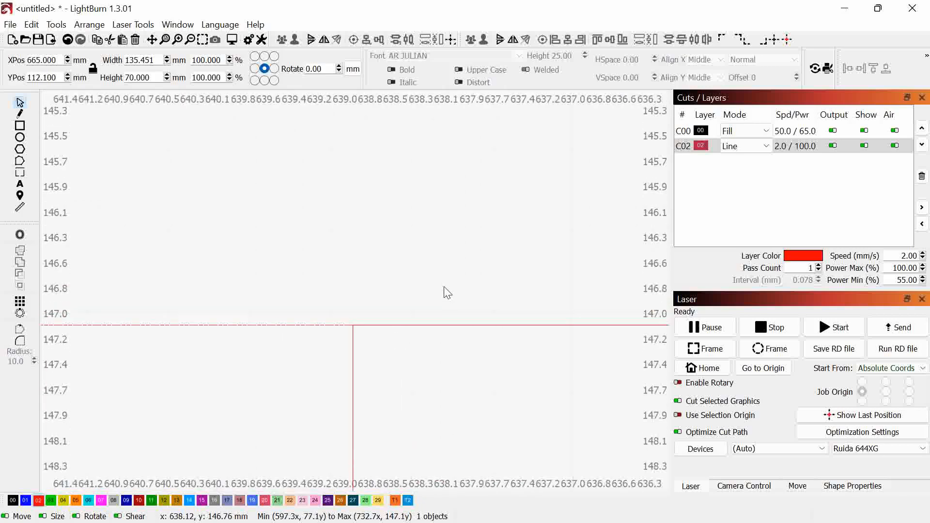
pyautogui.scroll(-15, 269, 382)
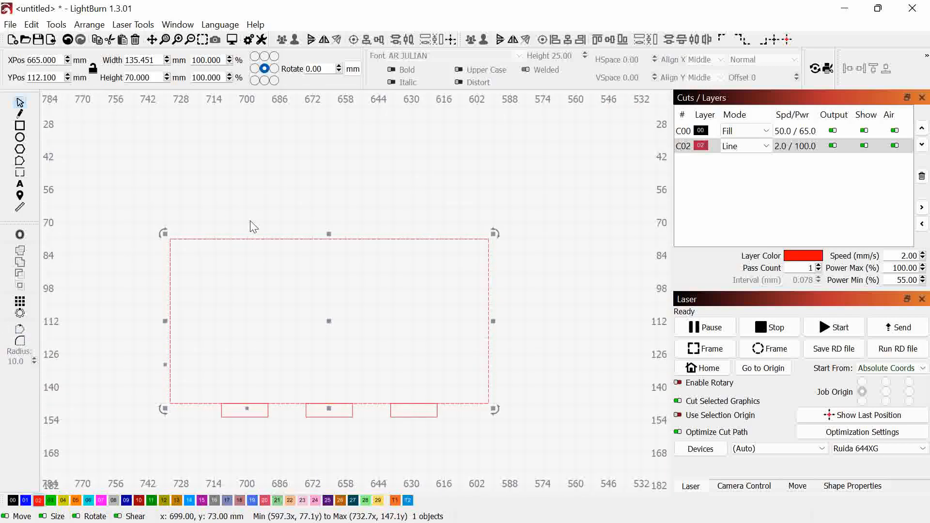
pyautogui.click(96, 150)
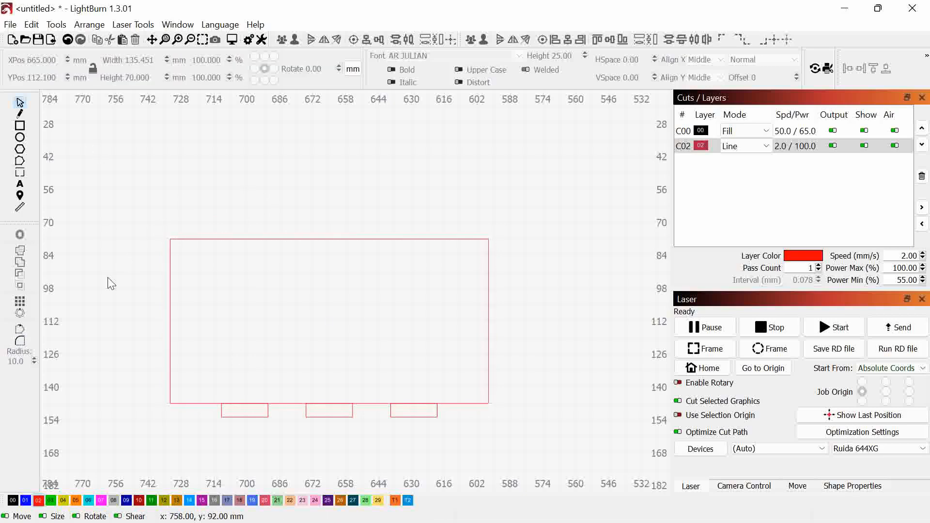
# Round the two upper corners of the large rectangle with a 10 mm radius.
pyautogui.click(25, 341)
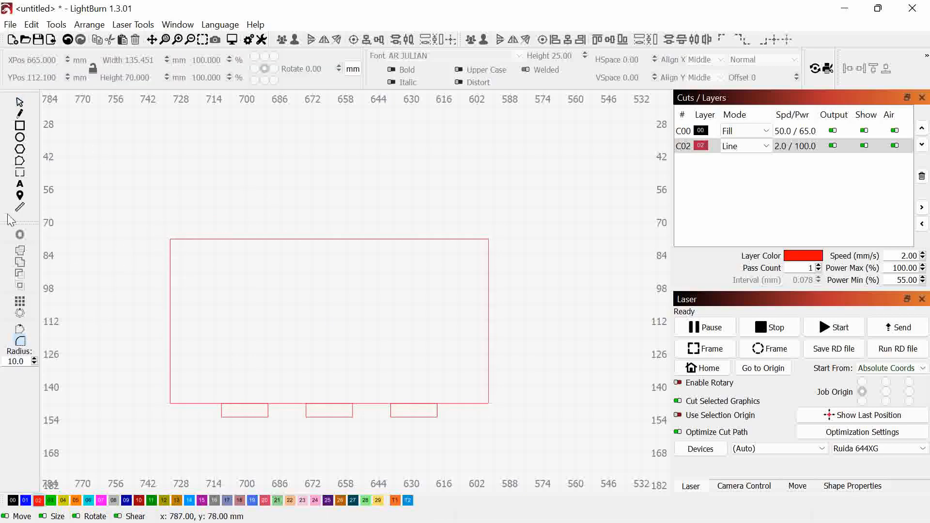
pyautogui.click(20, 103)
pyautogui.click(170, 283)
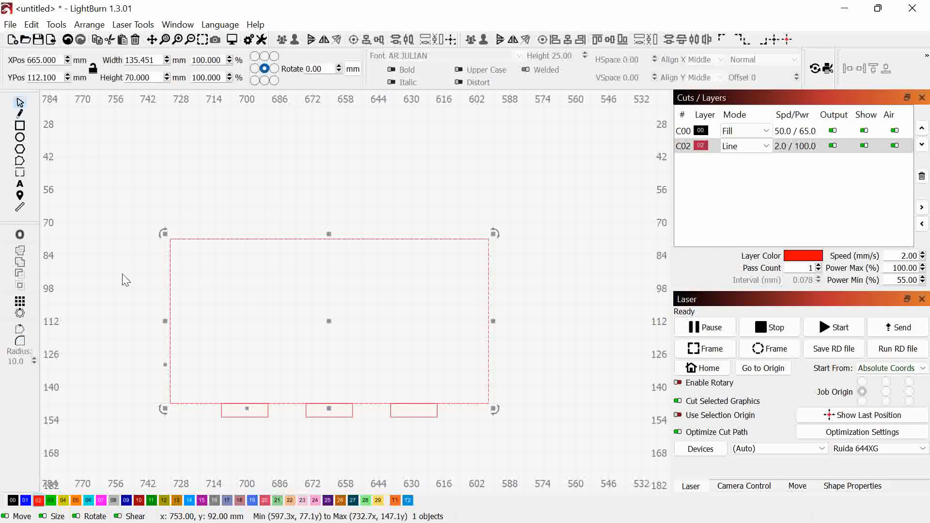
pyautogui.click(20, 341)
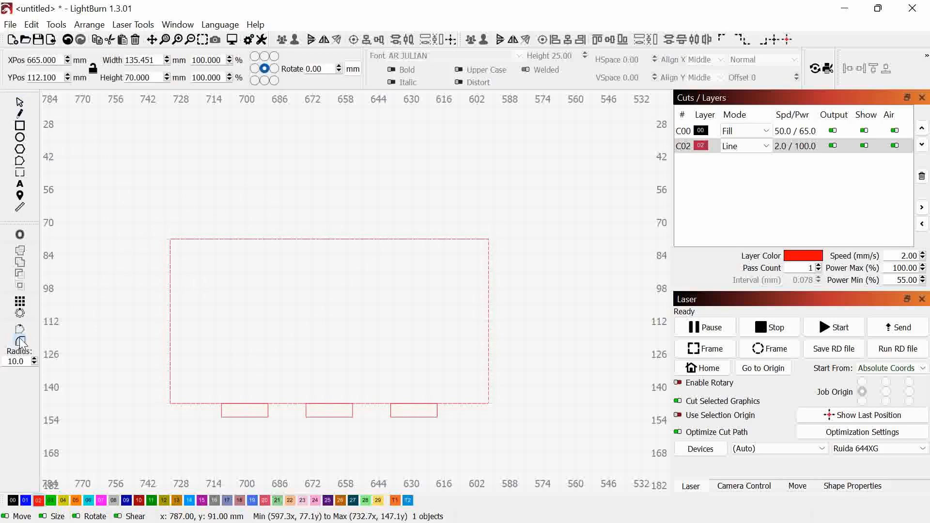
pyautogui.click(178, 246)
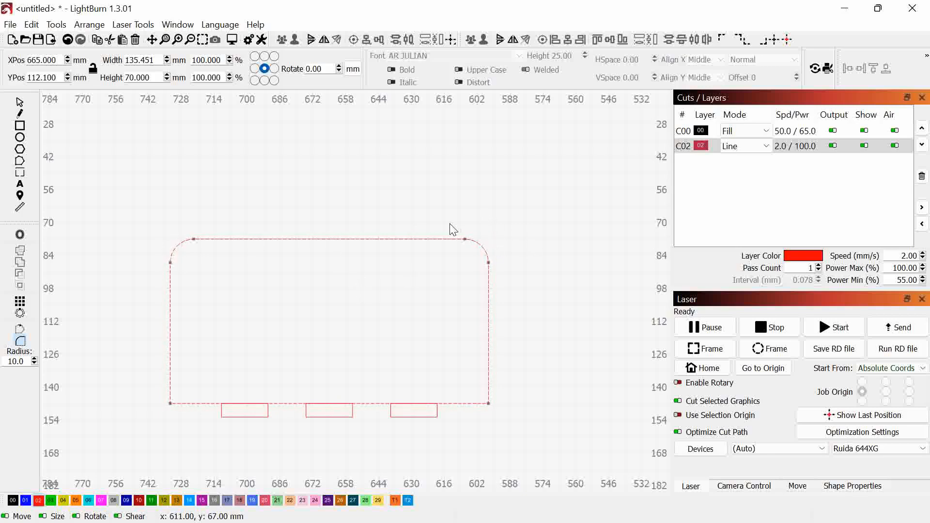
pyautogui.click(20, 101)
# Weld the rounded rectangle and its three slot rectangles into one object and inspect the seam between them.
pyautogui.scroll(2, 428, 436)
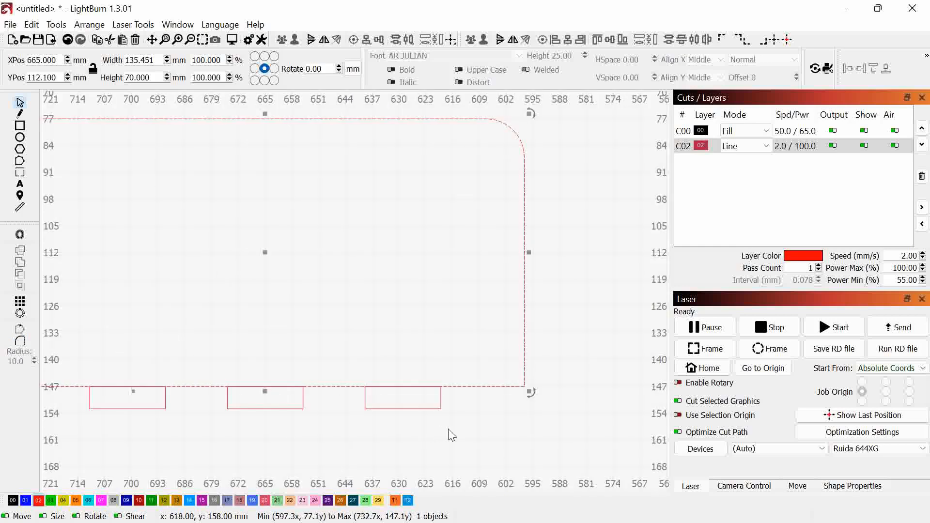
pyautogui.keyDown('shift'); pyautogui.click(441, 401); pyautogui.keyUp('shift')
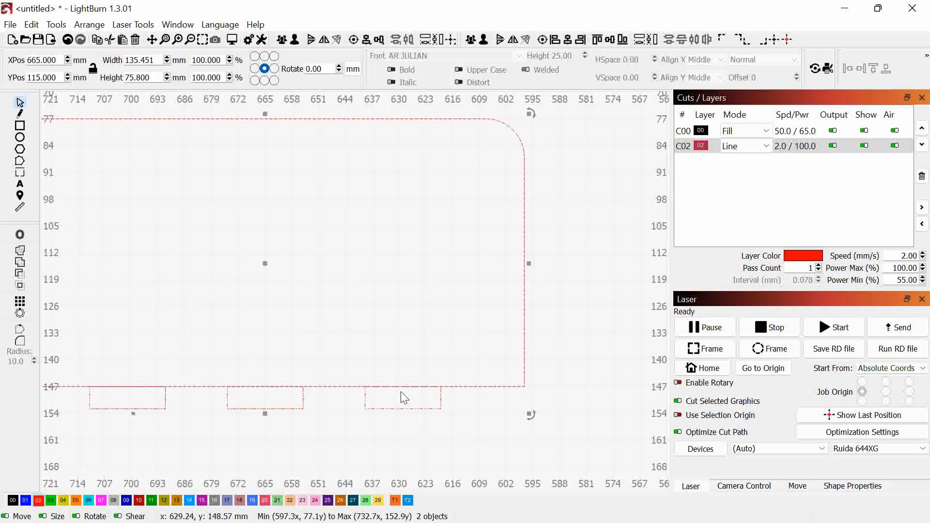
pyautogui.click(19, 255)
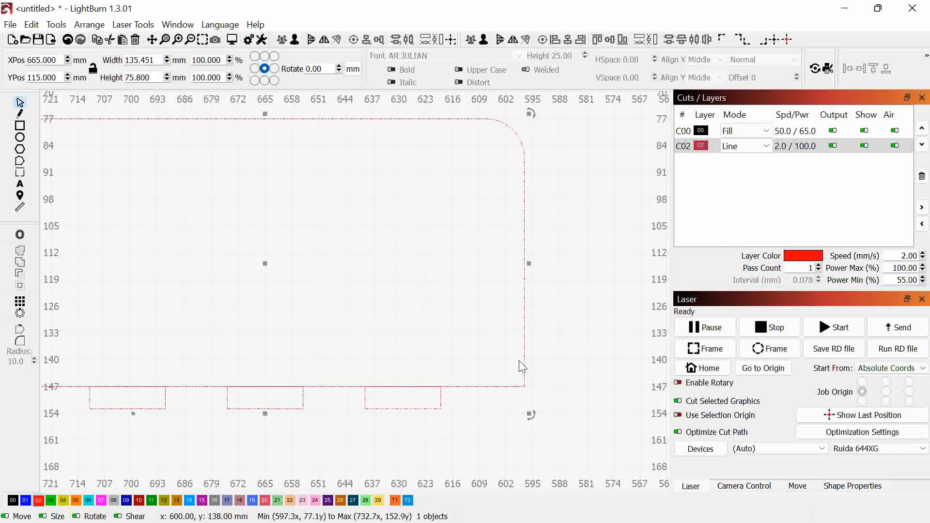
pyautogui.click(479, 414)
pyautogui.moveTo(493, 405); pyautogui.dragTo(456, 361)
pyautogui.click(494, 425)
pyautogui.moveTo(565, 360); pyautogui.dragTo(487, 339)
pyautogui.scroll(10, 464, 415)
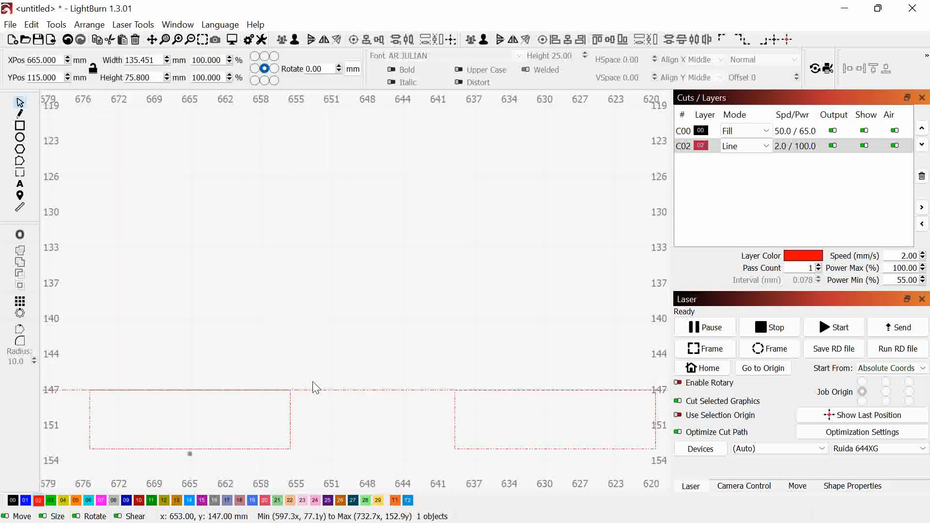
# Inspect the seam between the rounded rectangle and the slots, and undo the weld.
pyautogui.scroll(-10, 502, 422)
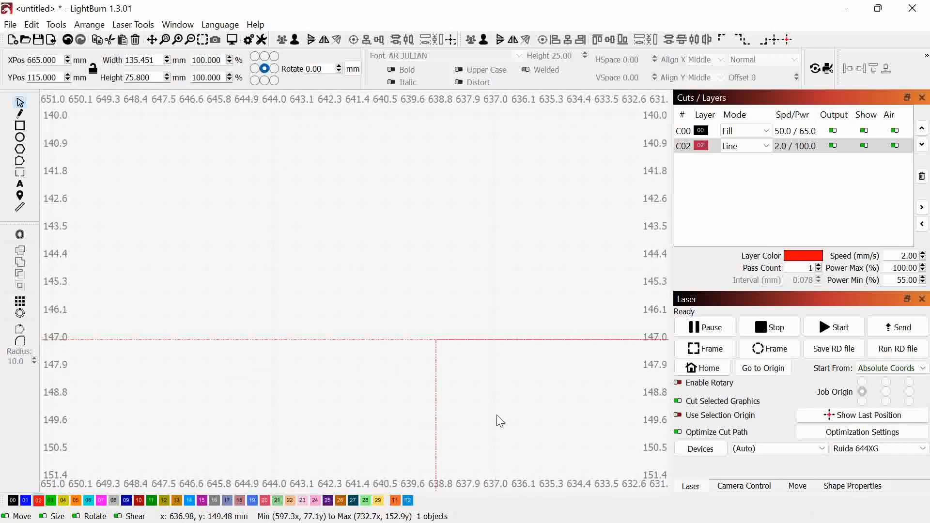
pyautogui.click(497, 414)
pyautogui.click(503, 408)
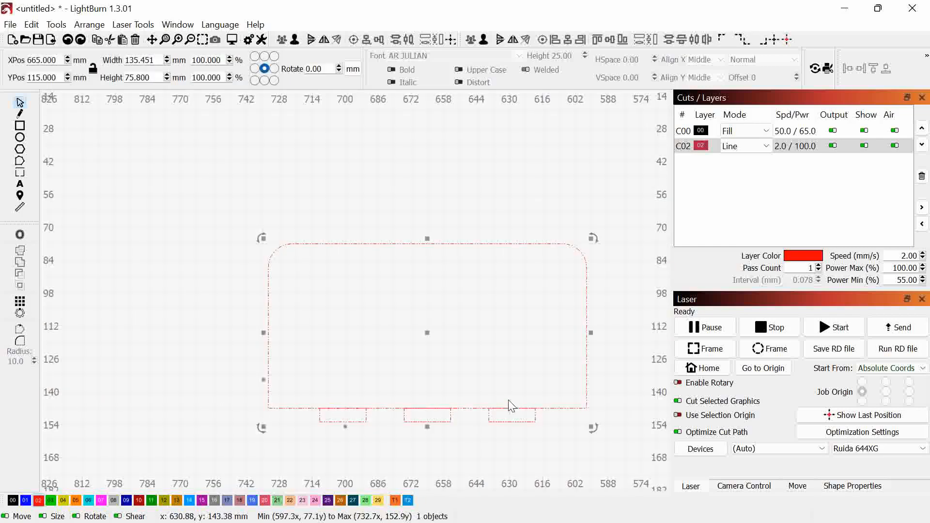
pyautogui.click(576, 388)
pyautogui.click(587, 376)
pyautogui.hotkey('ctrl', 'z')
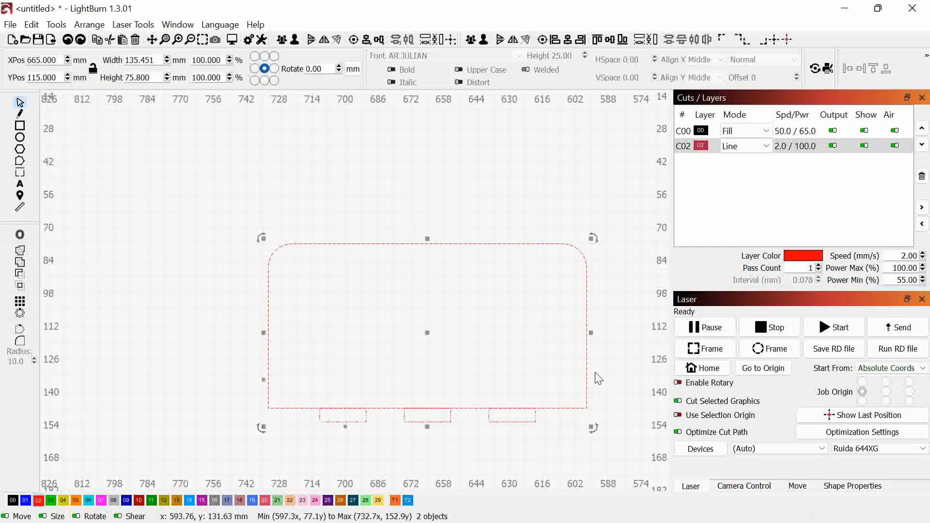
# Nudge the rounded rectangle to Y 112.3 mm so its lower edge slightly overlaps the tops of the three slots.
pyautogui.click(596, 378)
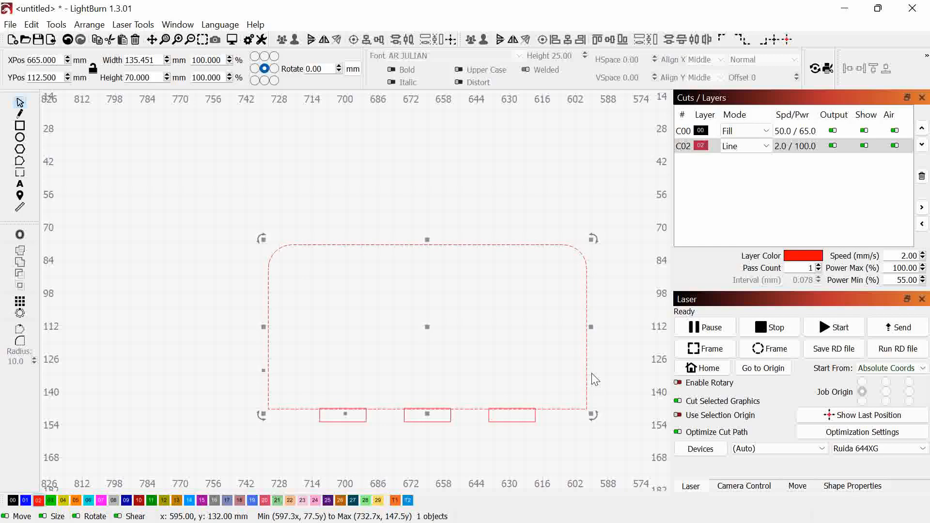
pyautogui.hotkey('ctrl', 'Down')
pyautogui.scroll(7, 479, 406)
pyautogui.scroll(-2, 527, 431)
pyautogui.moveTo(525, 430); pyautogui.dragTo(455, 371)
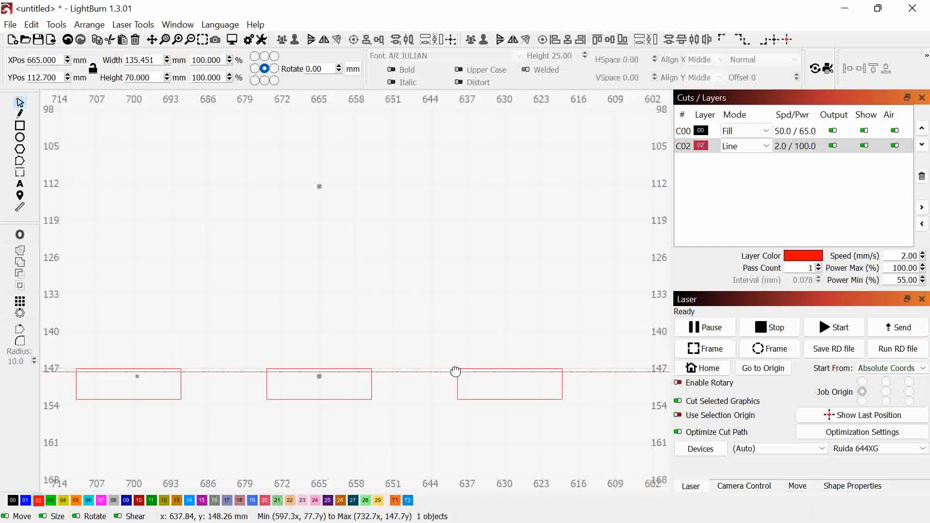
pyautogui.hotkey('ctrl', 'Up')
pyautogui.hotkey('ctrl', 'Up')
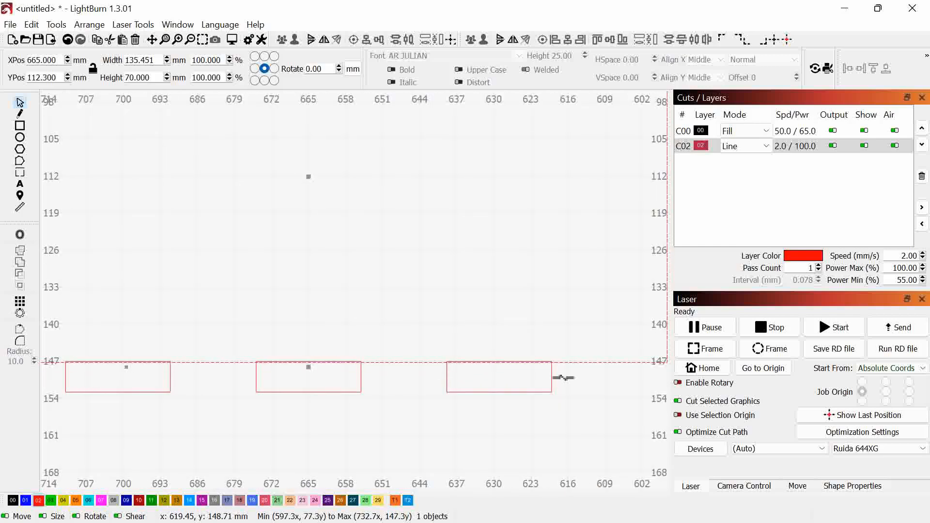
# Weld the rounded rectangle and the group of three slots into one shelf piece with tabs.
pyautogui.keyDown('shift'); pyautogui.click(539, 380); pyautogui.keyUp('shift')
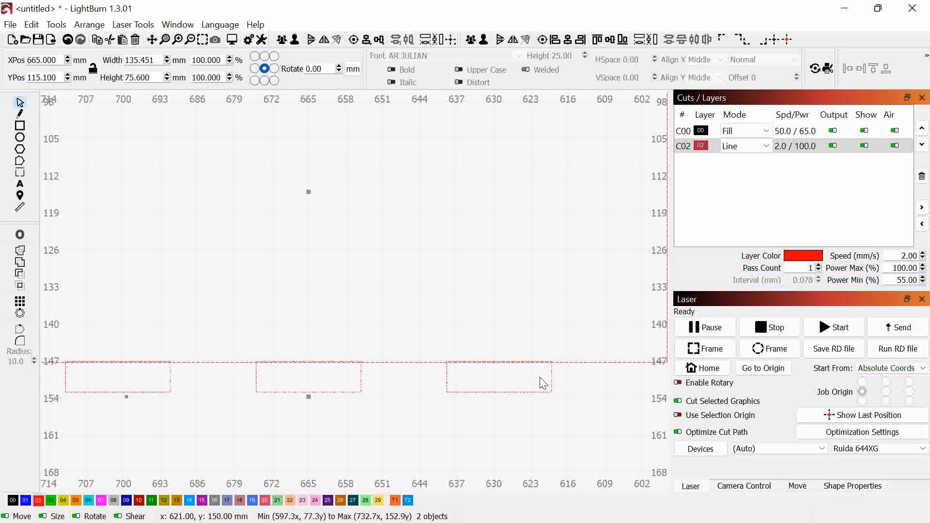
pyautogui.click(20, 249)
pyautogui.scroll(-5, 423, 337)
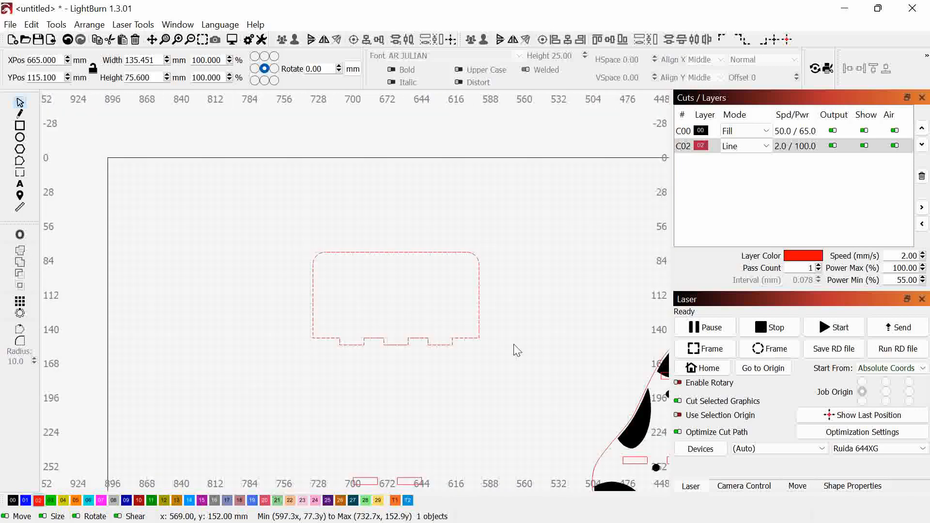
pyautogui.click(517, 350)
pyautogui.scroll(5, 484, 346)
pyautogui.scroll(-5, 532, 397)
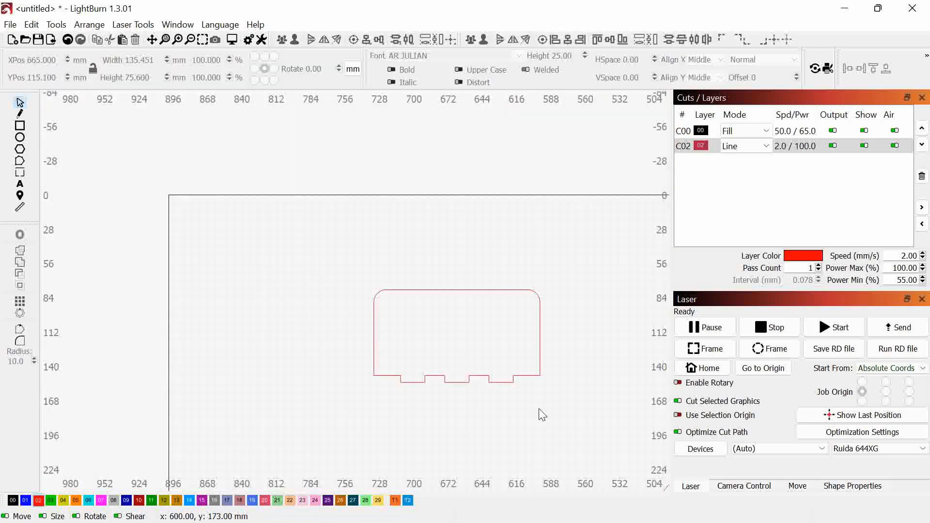
# Check the dimensions of the welded three-tab shelf piece and the free space around the two-slot group.
pyautogui.scroll(-5, 538, 409)
pyautogui.moveTo(539, 409); pyautogui.dragTo(424, 274)
pyautogui.scroll(4, 484, 355)
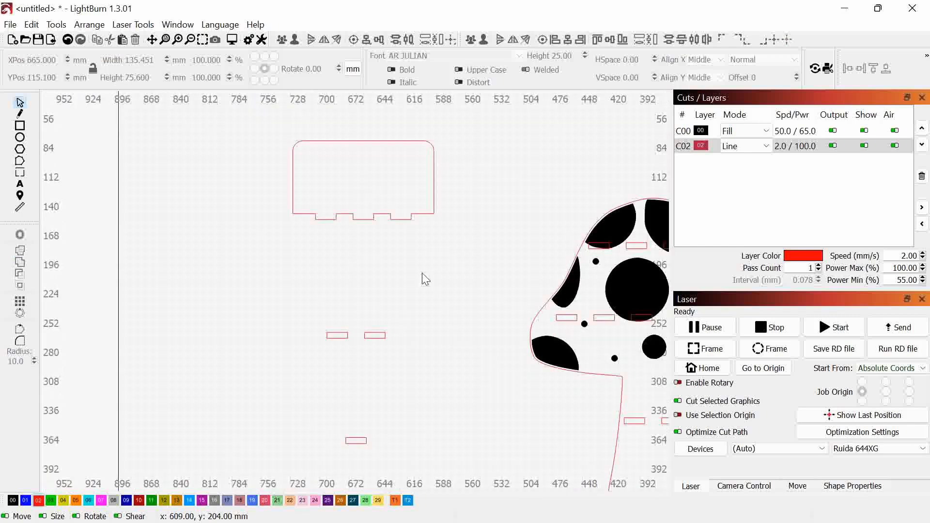
pyautogui.scroll(1, 417, 339)
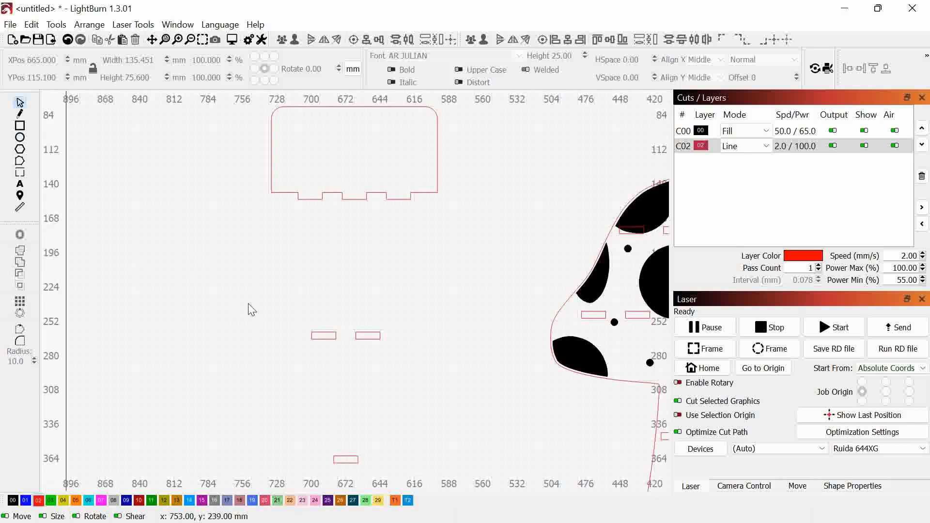
pyautogui.click(19, 126)
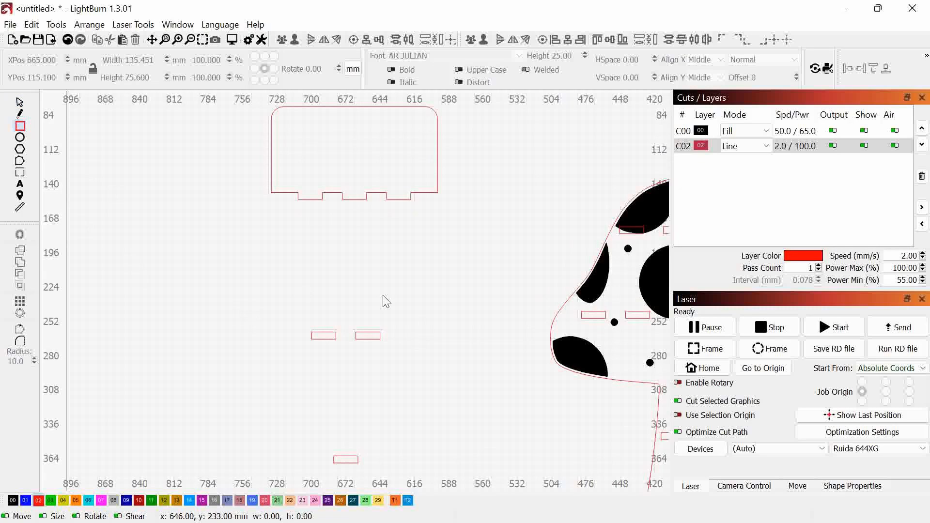
pyautogui.click(20, 103)
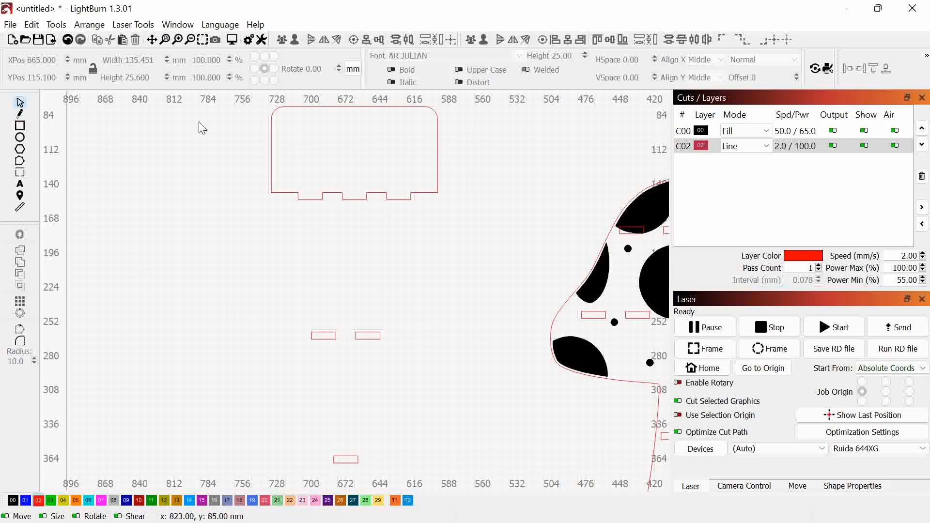
pyautogui.moveTo(363, 154); pyautogui.dragTo(384, 231)
pyautogui.click(459, 235)
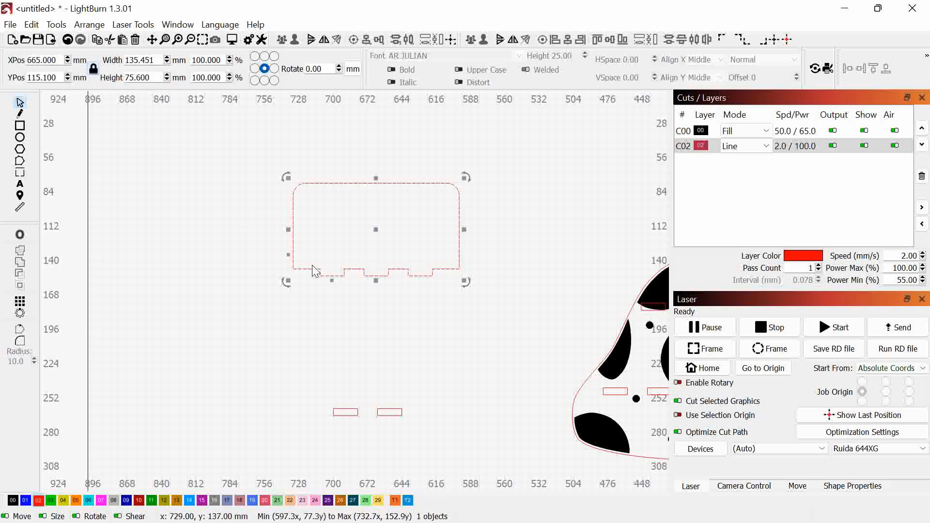
pyautogui.moveTo(331, 263); pyautogui.dragTo(303, 188)
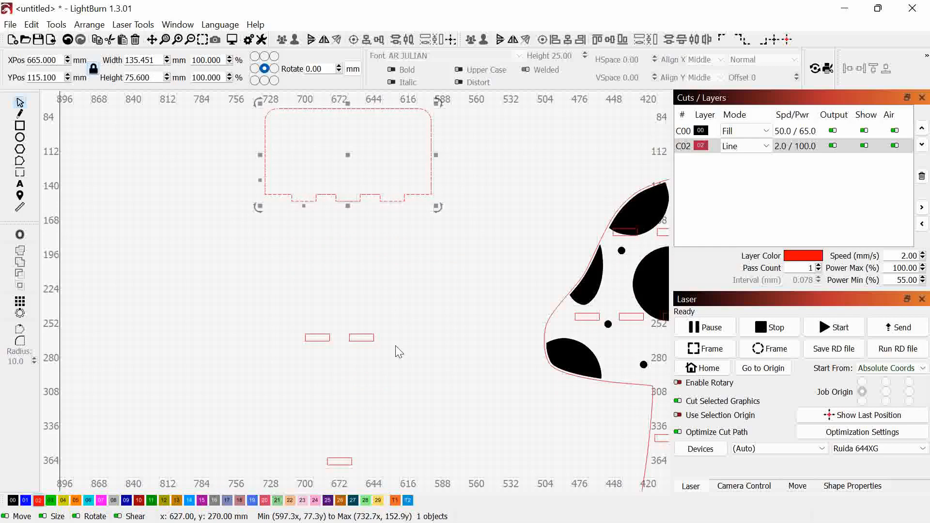
# Draw a rectangle 97 mm wide and 60 mm high just above the two-slot group.
pyautogui.click(22, 127)
pyautogui.moveTo(398, 330); pyautogui.dragTo(279, 257)
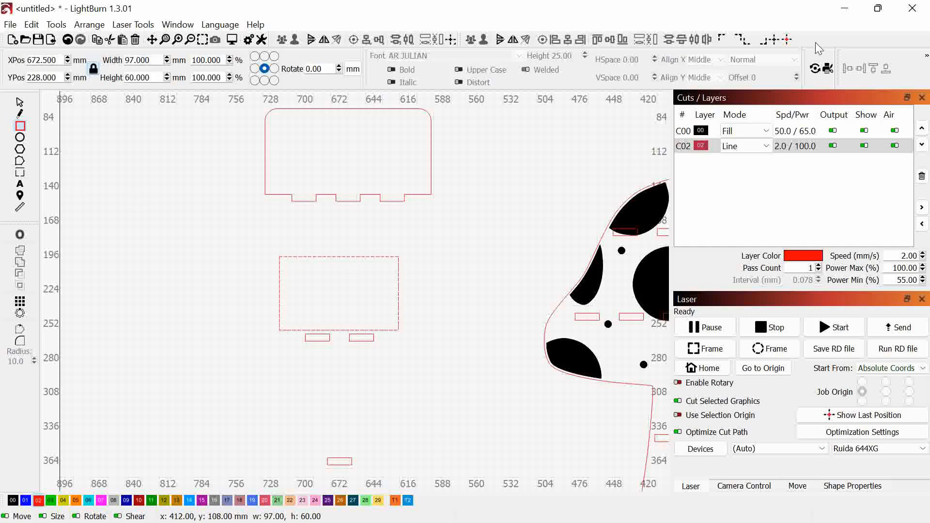
pyautogui.click(844, 8)
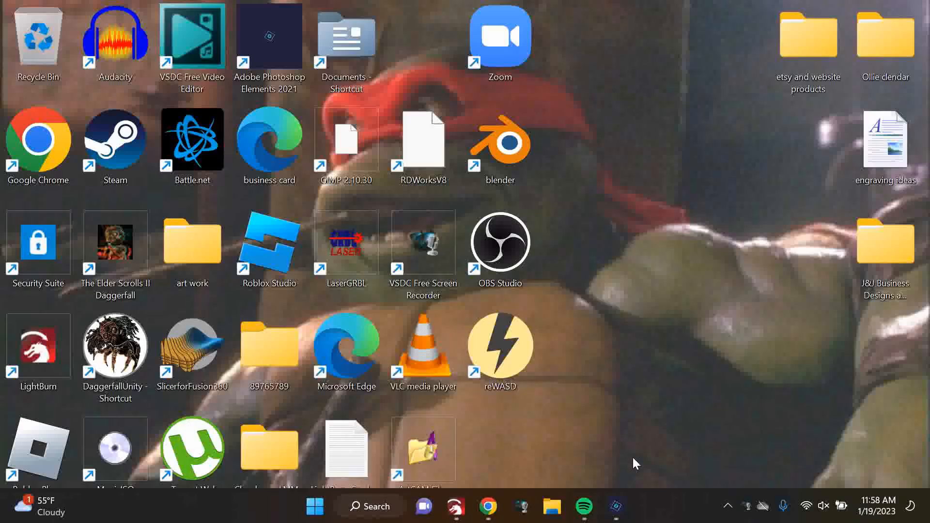
pyautogui.rightClick(747, 506)
pyautogui.click(792, 467)
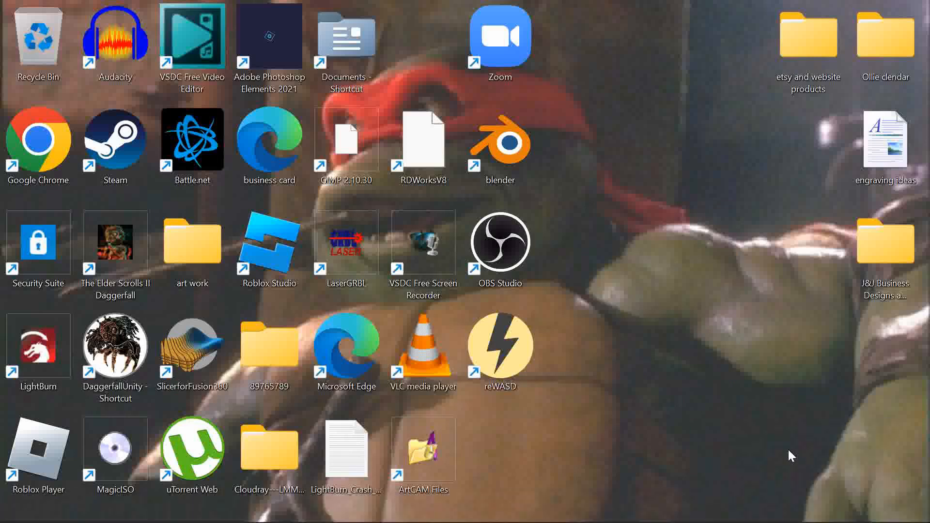
pyautogui.click(466, 510)
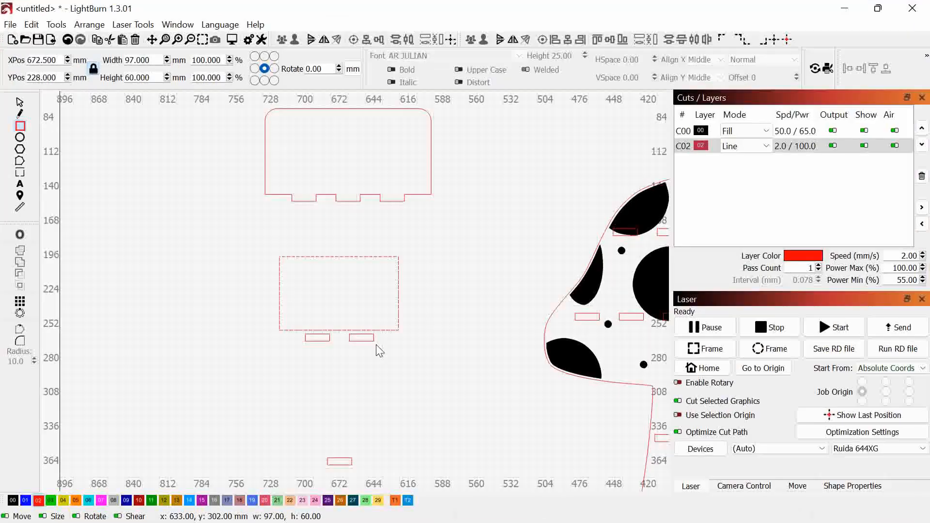
# Set the height of the rectangle above the two slots to 75 mm without scaling its width.
pyautogui.scroll(-6, 480, 290)
pyautogui.scroll(8, 446, 314)
pyautogui.scroll(5, 455, 268)
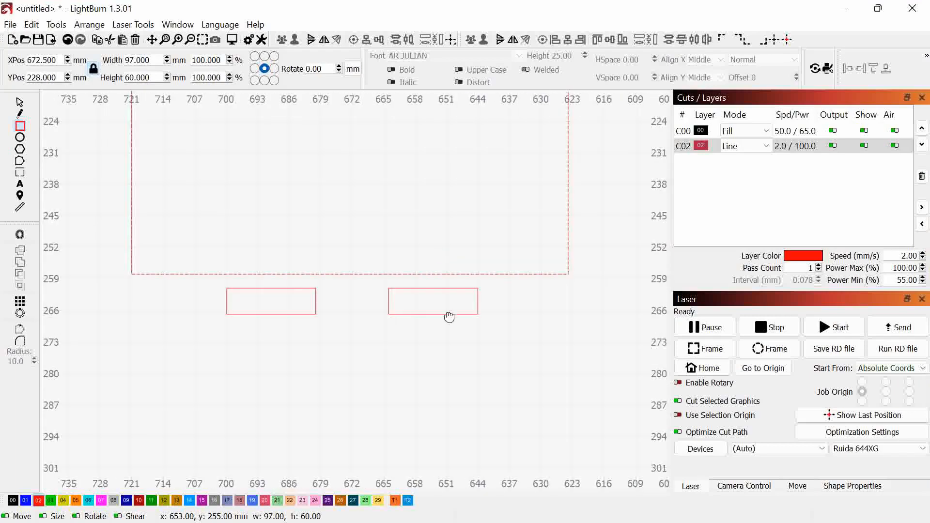
pyautogui.scroll(-5, 455, 346)
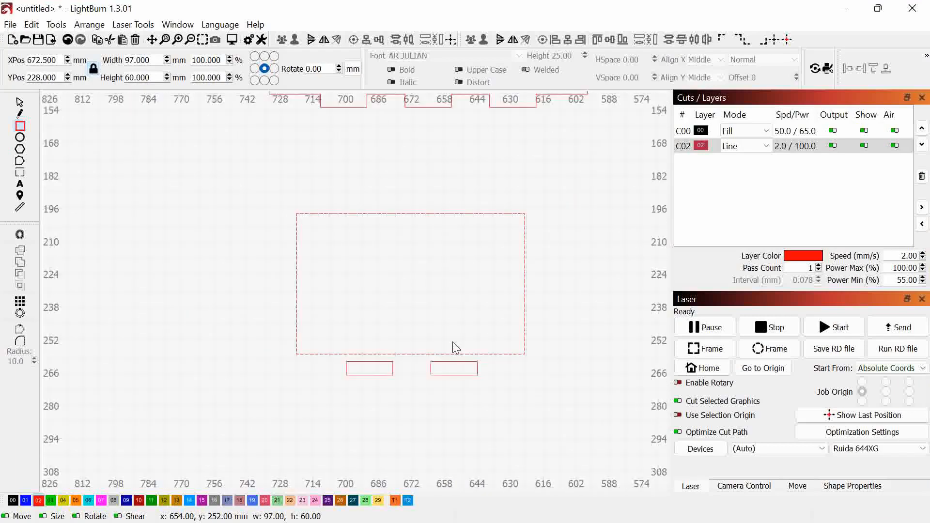
pyautogui.click(20, 102)
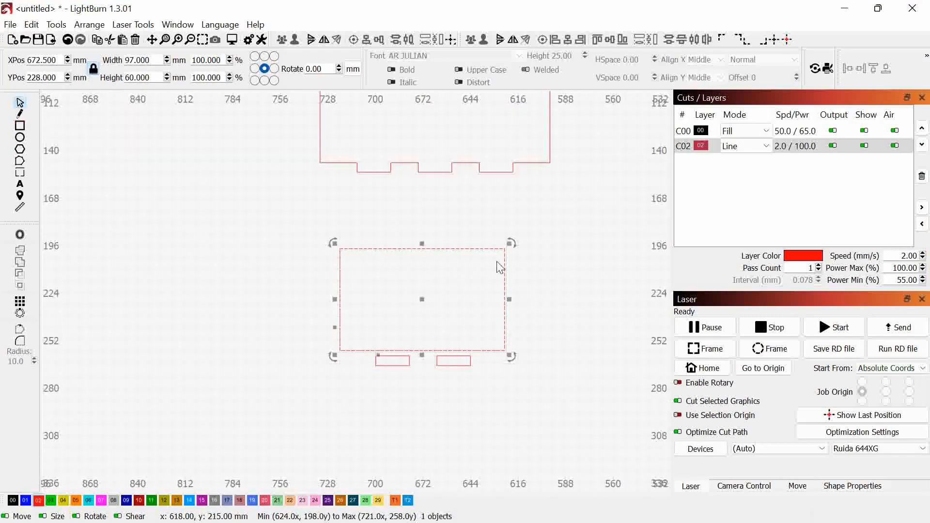
pyautogui.scroll(-4, 509, 290)
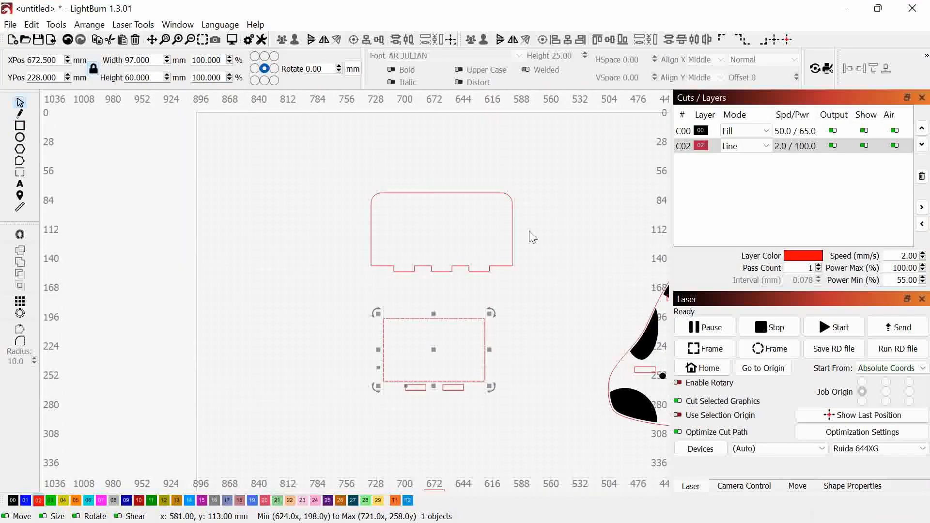
pyautogui.moveTo(514, 220); pyautogui.dragTo(495, 218)
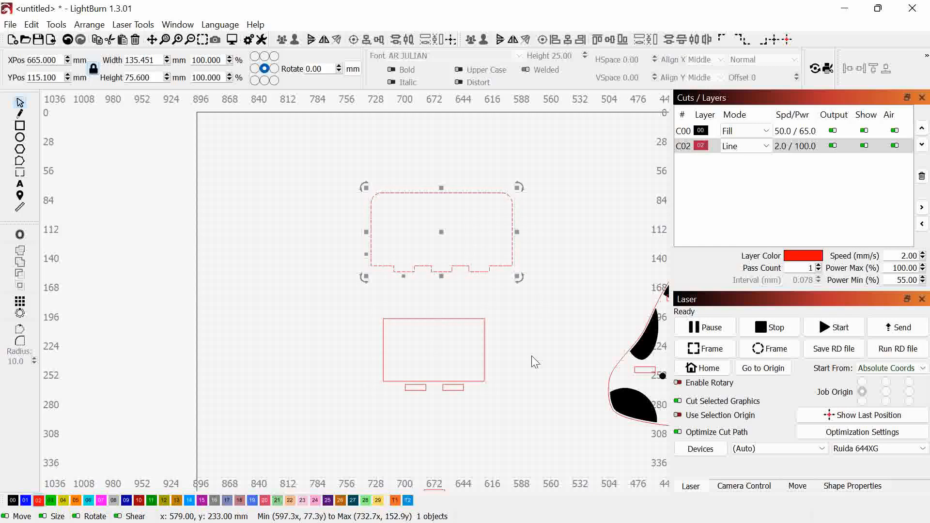
pyautogui.moveTo(513, 359); pyautogui.dragTo(448, 347)
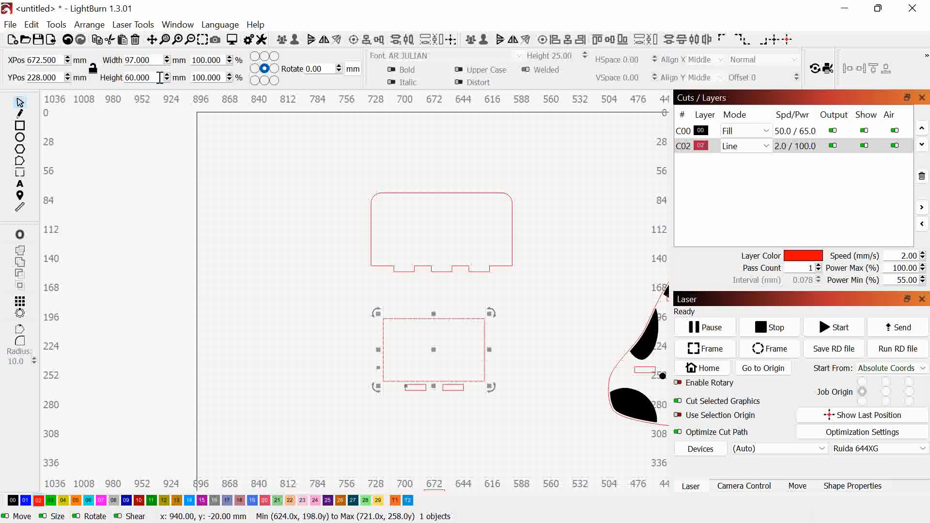
pyautogui.moveTo(151, 75); pyautogui.dragTo(90, 65)
pyautogui.write('75')
pyautogui.press('Return')
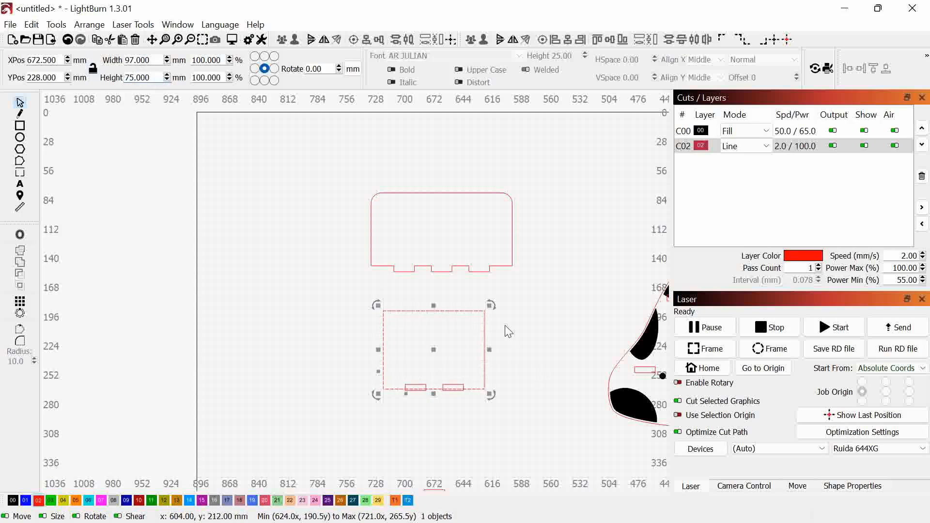
# Center the 75 mm high rectangle horizontally on the two-slot group using Align V-Center.
pyautogui.scroll(4, 498, 332)
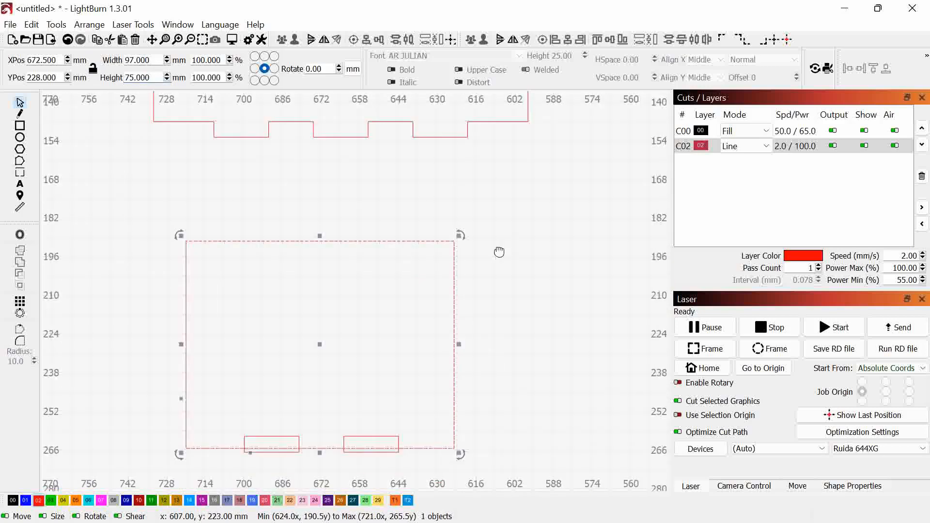
pyautogui.moveTo(499, 252); pyautogui.dragTo(502, 235)
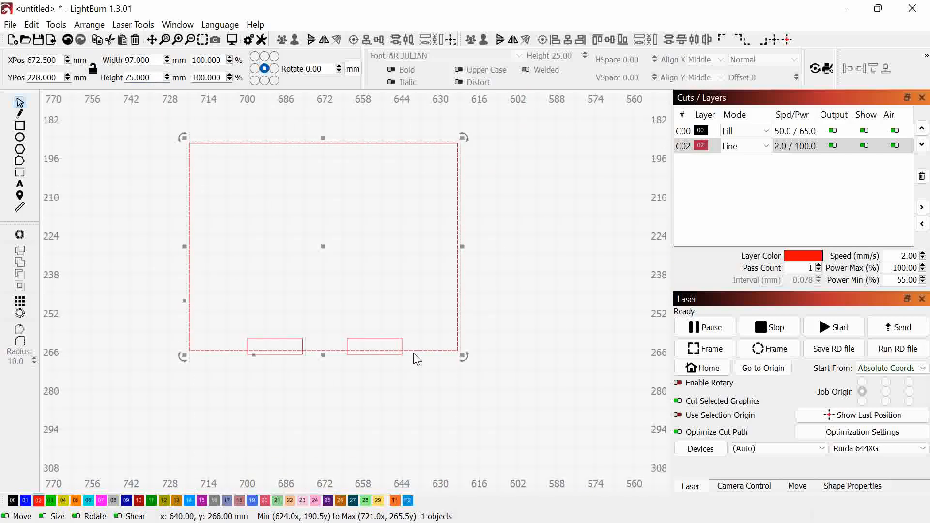
pyautogui.keyDown('shift'); pyautogui.click(401, 352); pyautogui.keyUp('shift')
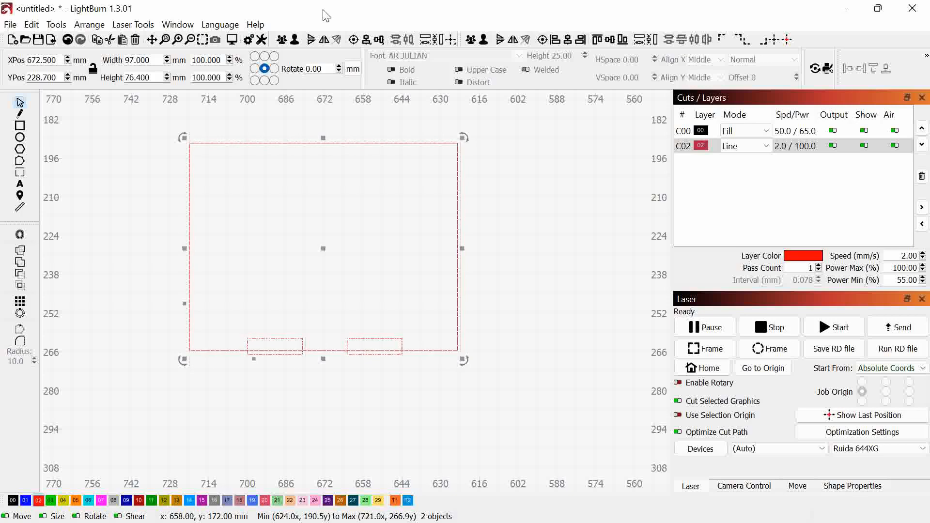
pyautogui.click(367, 41)
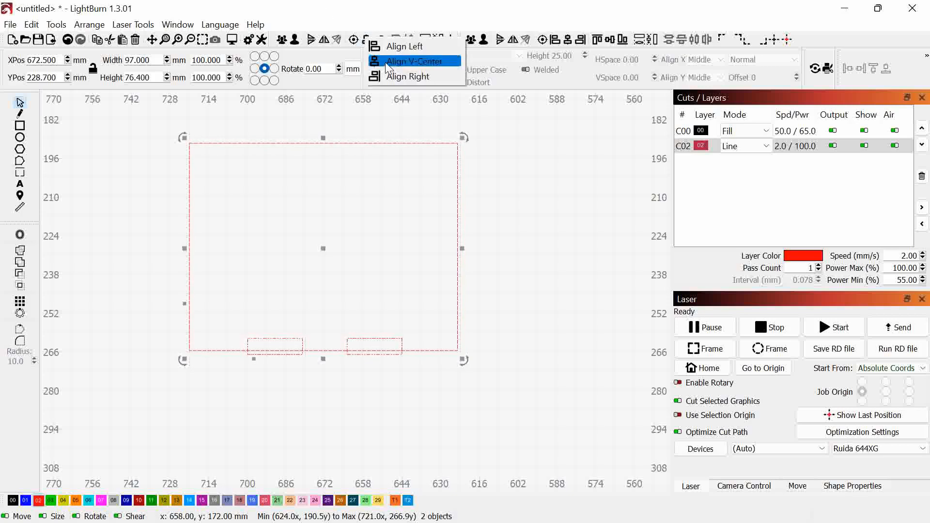
pyautogui.click(388, 62)
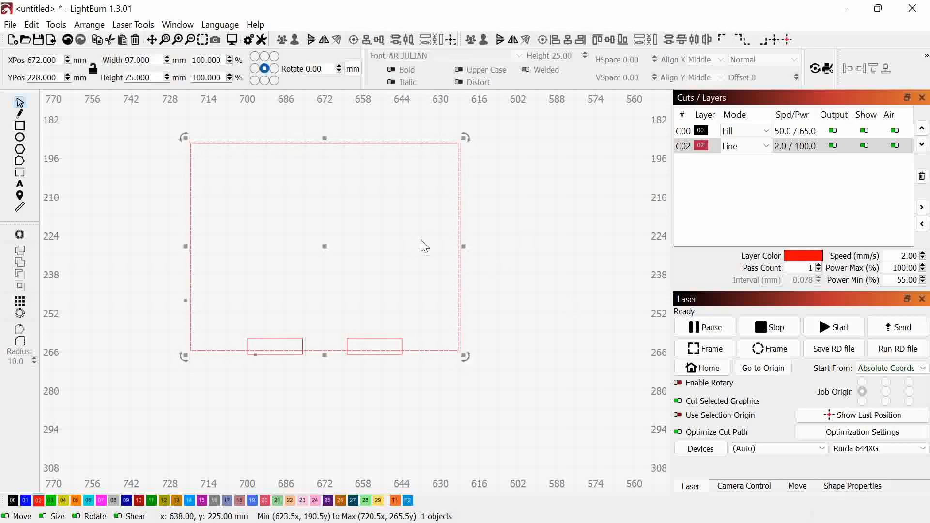
# Nudge the rectangle up to Y 226 mm, toward the tops of the two slots.
pyautogui.press('Up')
pyautogui.press('Up')
pyautogui.press('Up')
pyautogui.press('Up')
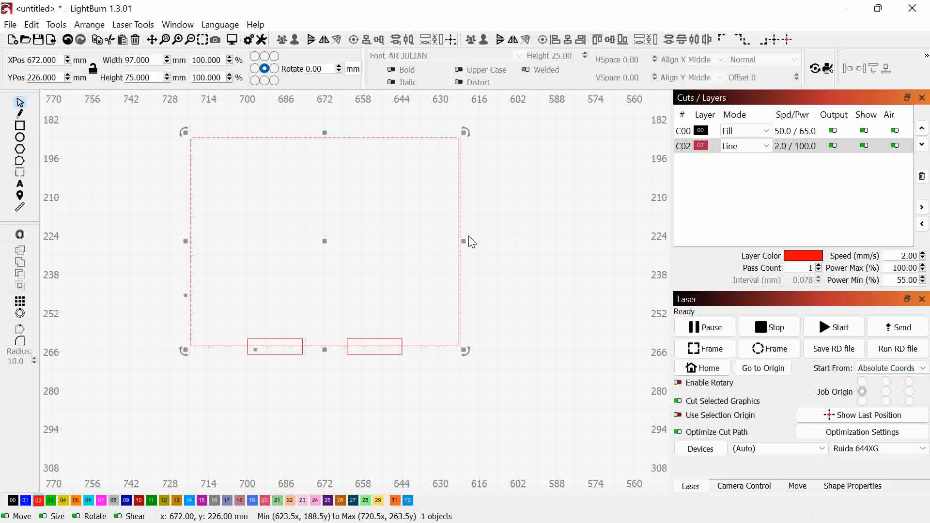
# Move the 97 × 75 mm rectangle up to Y 223.8 mm so its lower edge slightly overlaps the two tabs.
pyautogui.press('Up')
pyautogui.press('Up')
pyautogui.press('Up')
pyautogui.press('Up')
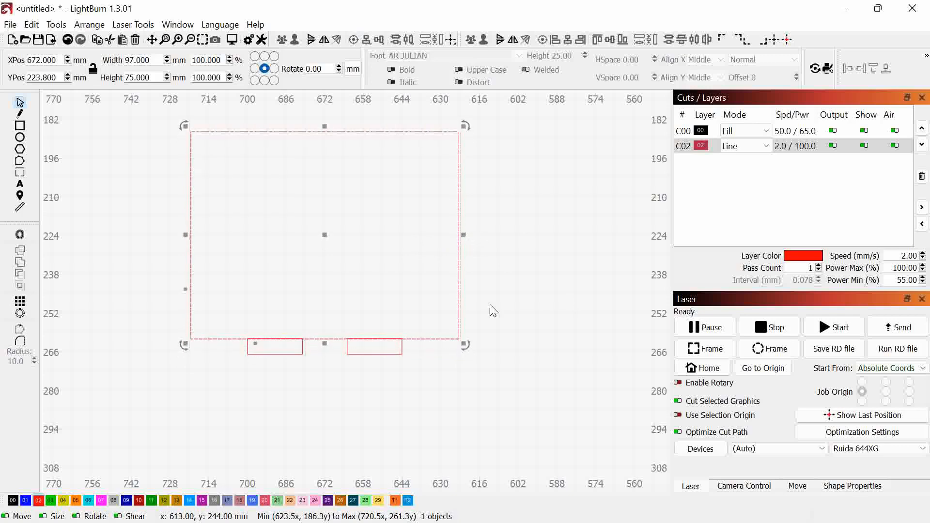
pyautogui.scroll(3, 417, 326)
pyautogui.scroll(2, 380, 408)
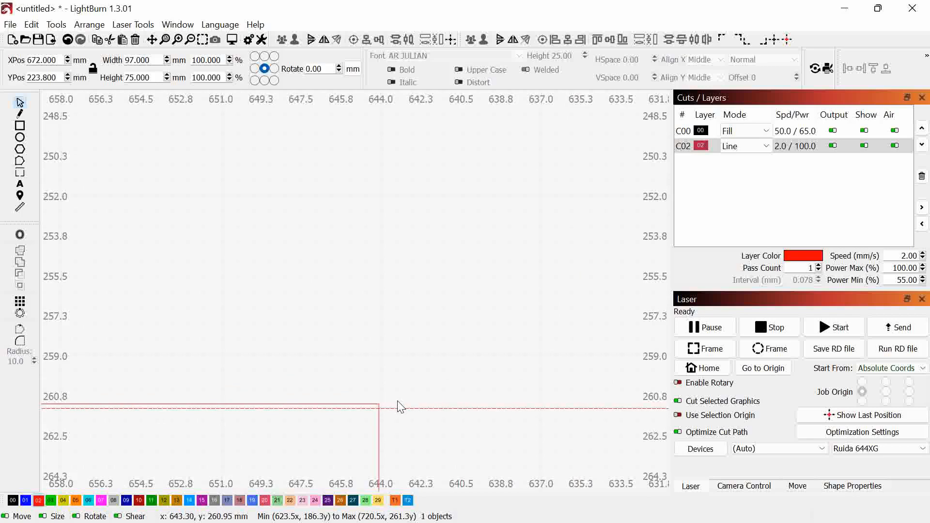
pyautogui.moveTo(386, 393); pyautogui.dragTo(380, 249)
pyautogui.scroll(-2, 401, 290)
pyautogui.moveTo(409, 311); pyautogui.dragTo(507, 366)
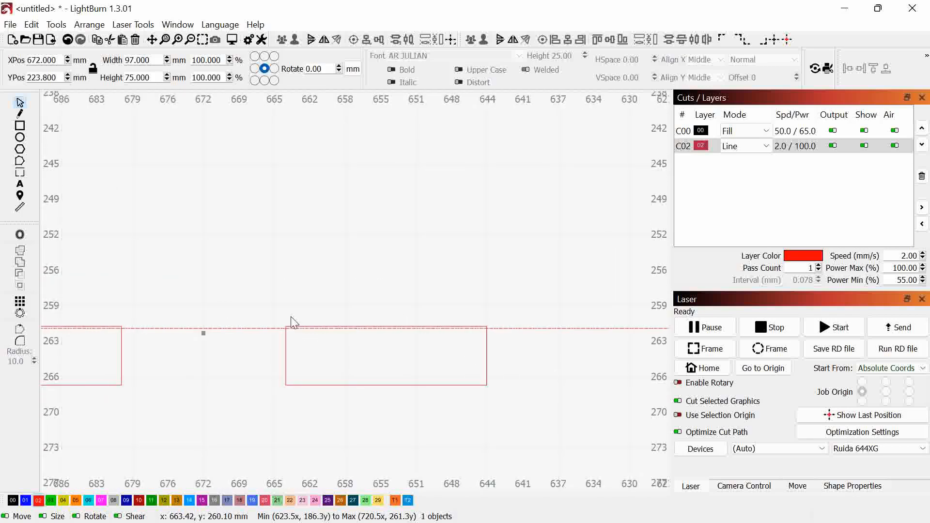
pyautogui.moveTo(294, 353); pyautogui.dragTo(269, 344)
pyautogui.click(373, 412)
pyautogui.scroll(-5, 378, 426)
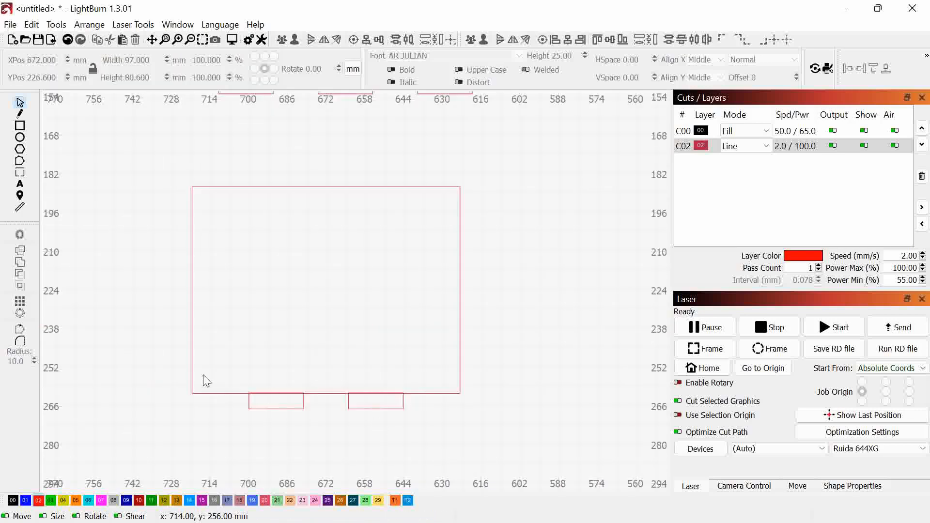
# Round the two upper corners of the 97 mm wide rectangle with a 10 mm radius.
pyautogui.click(24, 342)
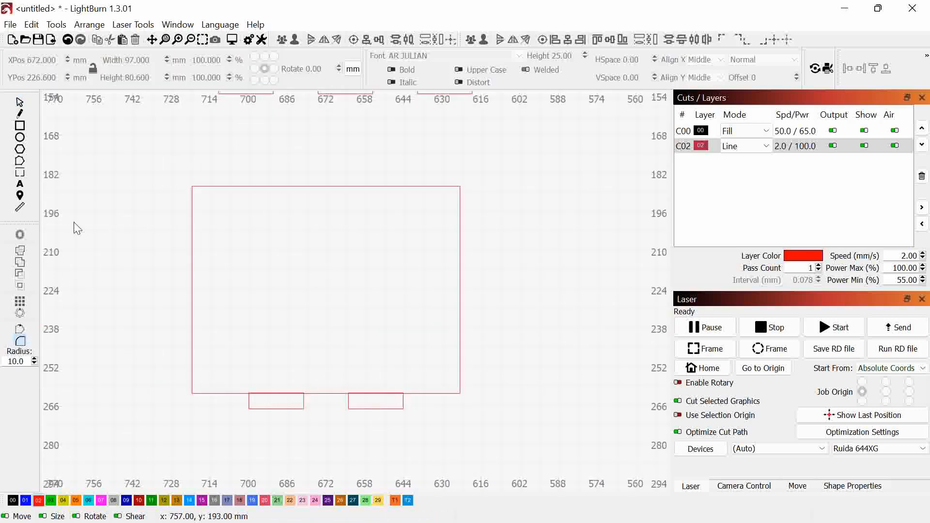
pyautogui.click(20, 102)
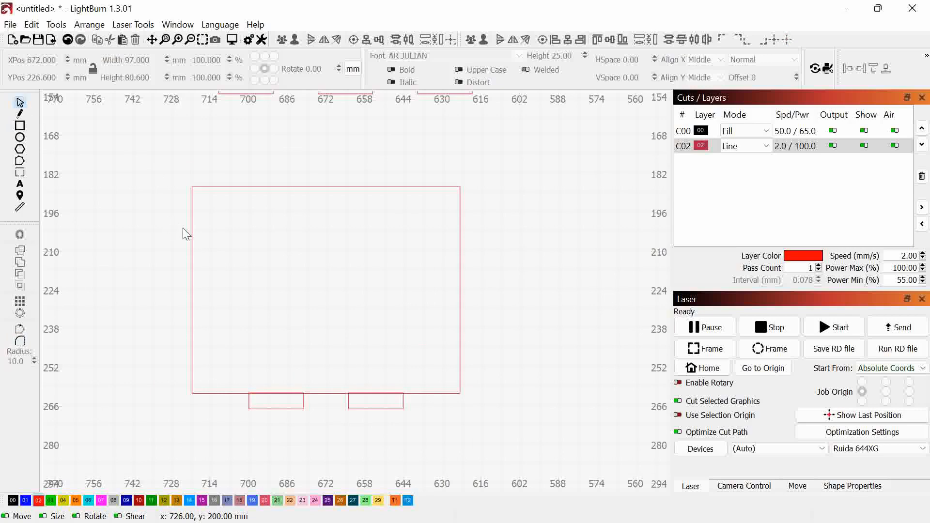
pyautogui.click(193, 241)
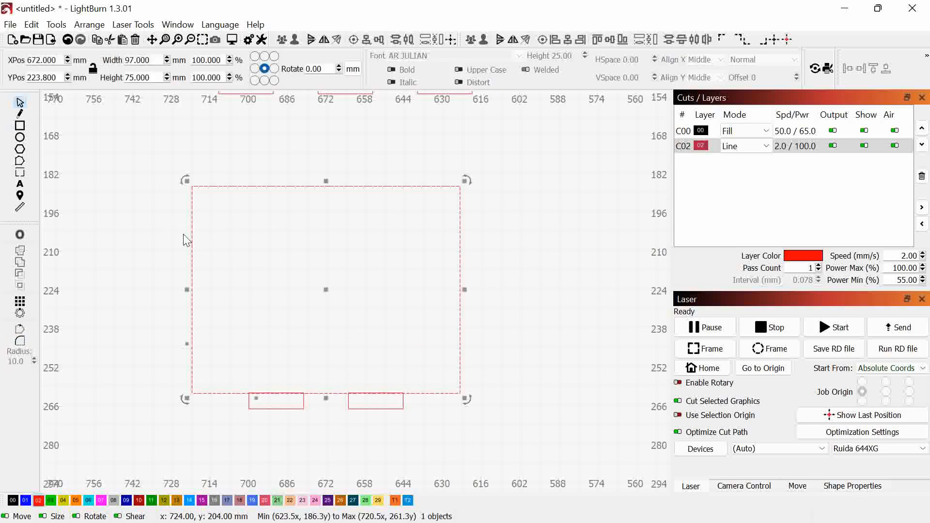
pyautogui.click(20, 341)
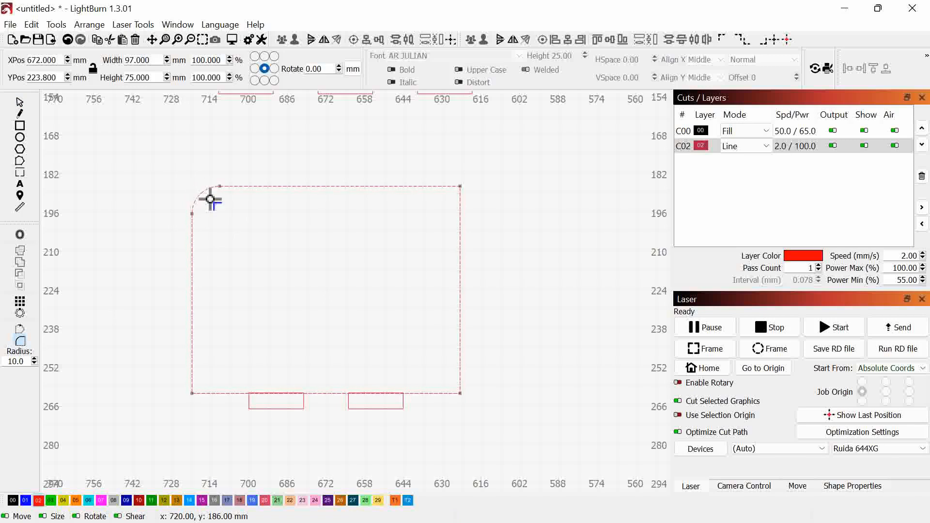
pyautogui.click(460, 187)
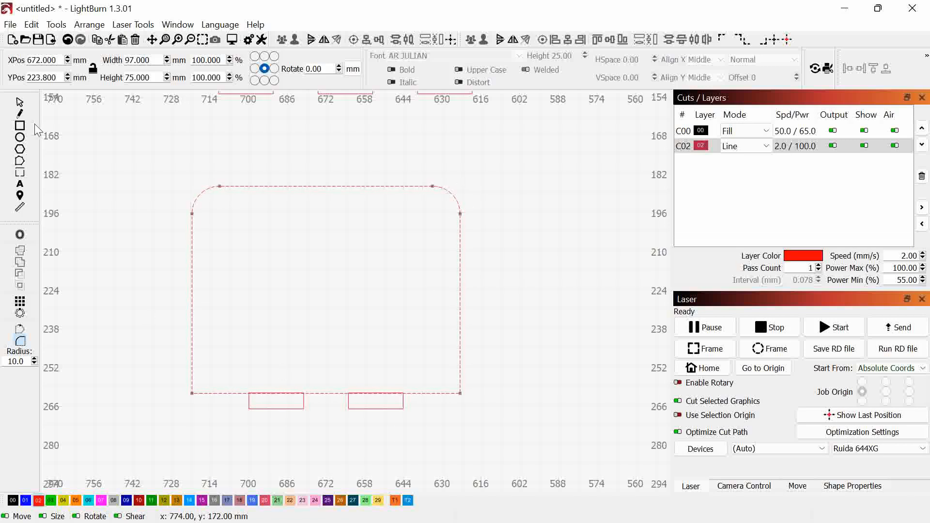
pyautogui.click(20, 102)
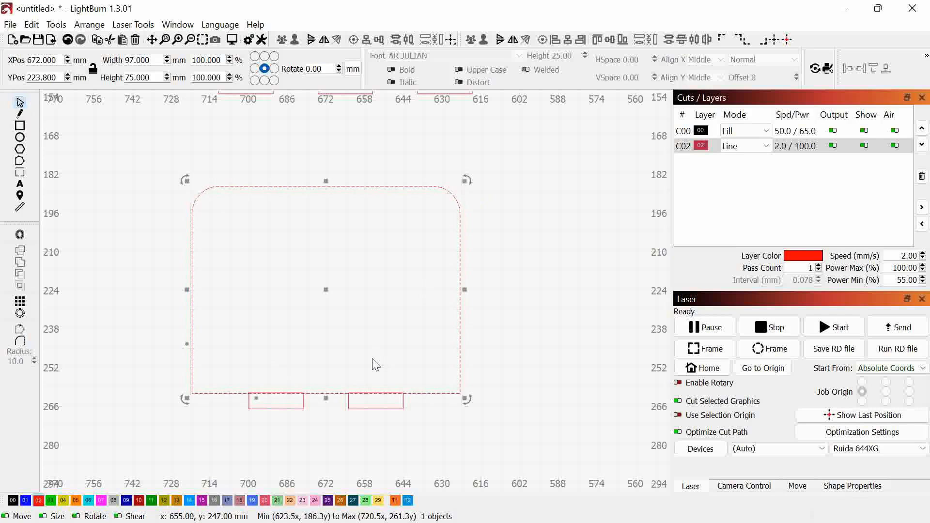
# Weld the rounded 97 mm rectangle and its two tabs into one shelf outline, leaving it deselected.
pyautogui.keyDown('shift'); pyautogui.click(393, 402); pyautogui.keyUp('shift')
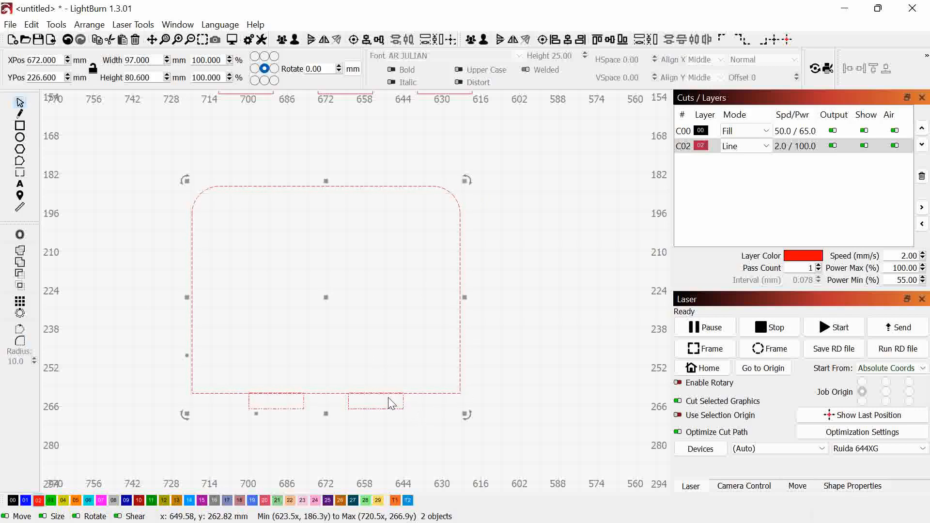
pyautogui.click(19, 252)
pyautogui.scroll(-6, 351, 347)
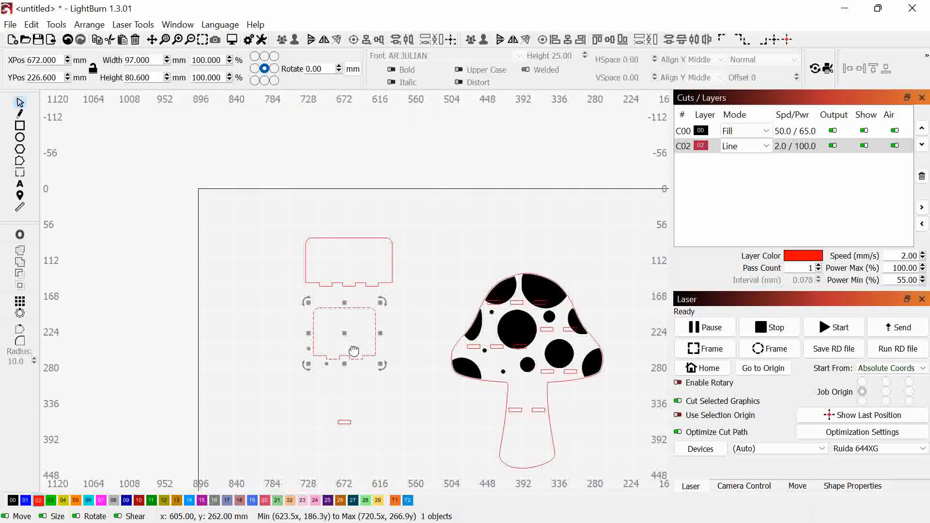
pyautogui.moveTo(353, 351); pyautogui.dragTo(343, 346)
pyautogui.scroll(3, 346, 339)
pyautogui.click(375, 309)
pyautogui.scroll(-3, 378, 308)
pyautogui.moveTo(378, 308); pyautogui.dragTo(304, 259)
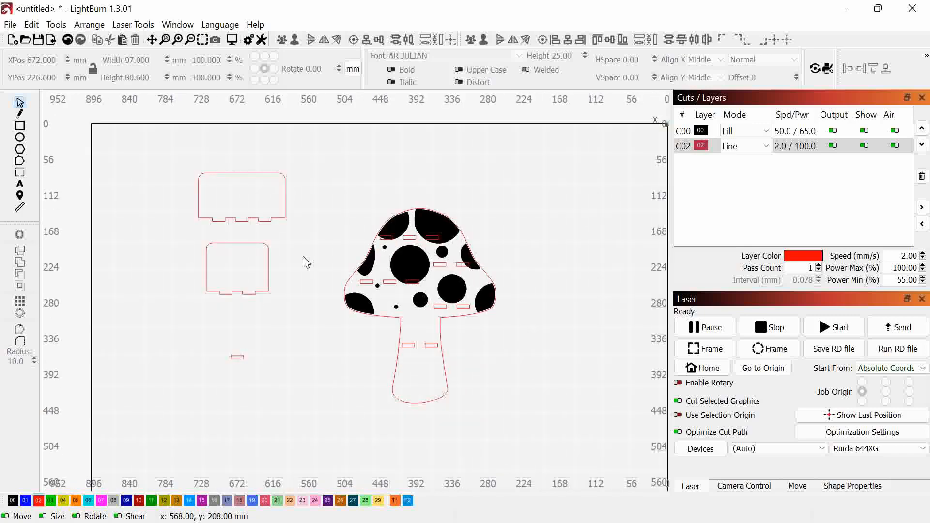
# Duplicate the wide three-tab shelf and place the copy directly beside it at X 521 mm.
pyautogui.scroll(1, 306, 262)
pyautogui.click(245, 177)
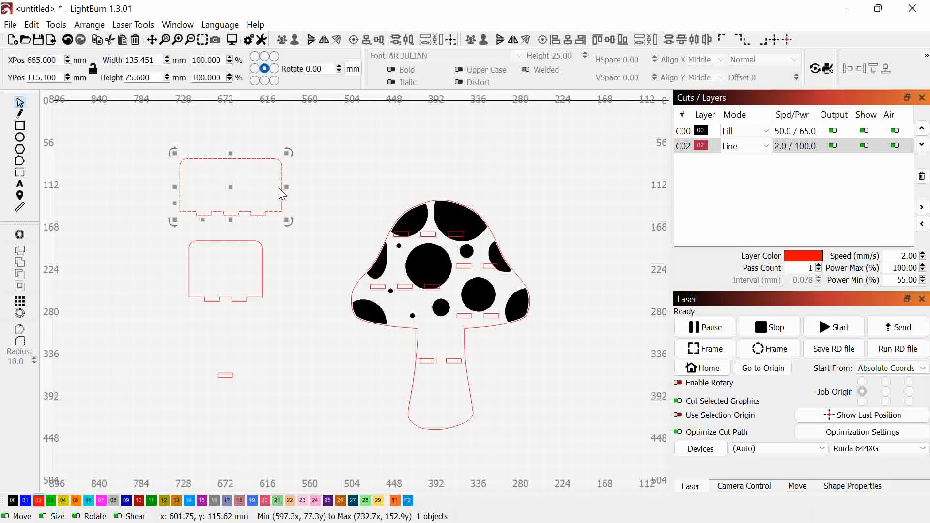
pyautogui.hotkey('ctrl', 'd')
pyautogui.press('Right')
pyautogui.press('Right')
pyautogui.press('Right')
pyautogui.press('Right')
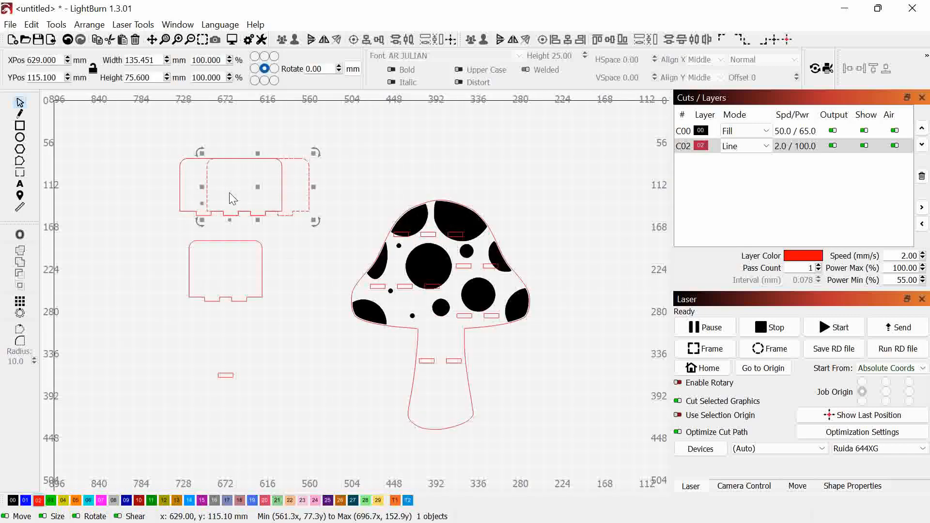
pyautogui.press('Right')
pyautogui.press('Right')
pyautogui.press('Right')
pyautogui.press('Right')
pyautogui.press('Right')
pyautogui.press('Right')
pyautogui.press('Right')
pyautogui.press('Right')
pyautogui.press('Right')
pyautogui.press('Right')
pyautogui.press('Right')
pyautogui.press('Right')
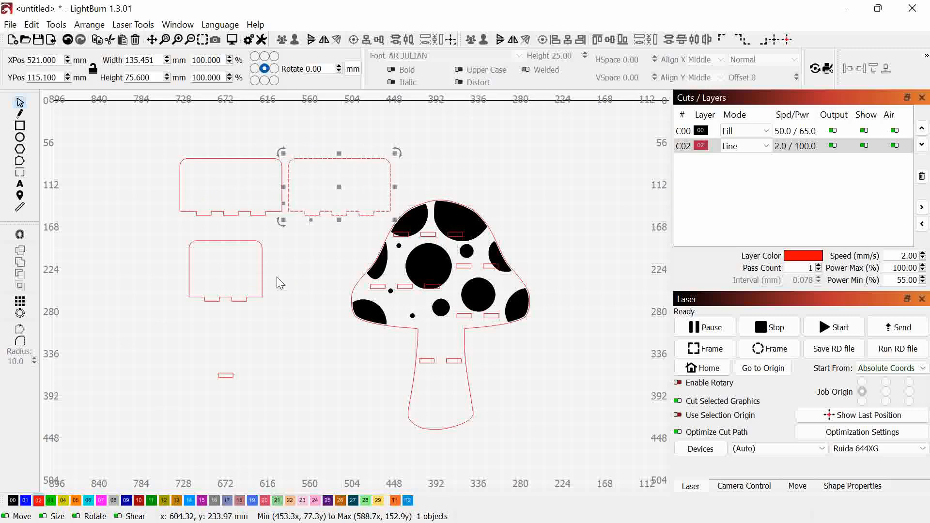
# Duplicate the two-tab shelf and place the copy beside it at X 555 mm.
pyautogui.moveTo(277, 277); pyautogui.dragTo(237, 256)
pyautogui.click(230, 281)
pyautogui.hotkey('ctrl', 'd')
pyautogui.press('Right')
pyautogui.press('Right')
pyautogui.press('Right')
pyautogui.press('Right')
pyautogui.press('Right')
pyautogui.press('Right')
pyautogui.press('Right')
pyautogui.press('Right')
pyautogui.press('Right')
pyautogui.press('Right')
pyautogui.press('Right')
pyautogui.press('Right')
pyautogui.press('Right')
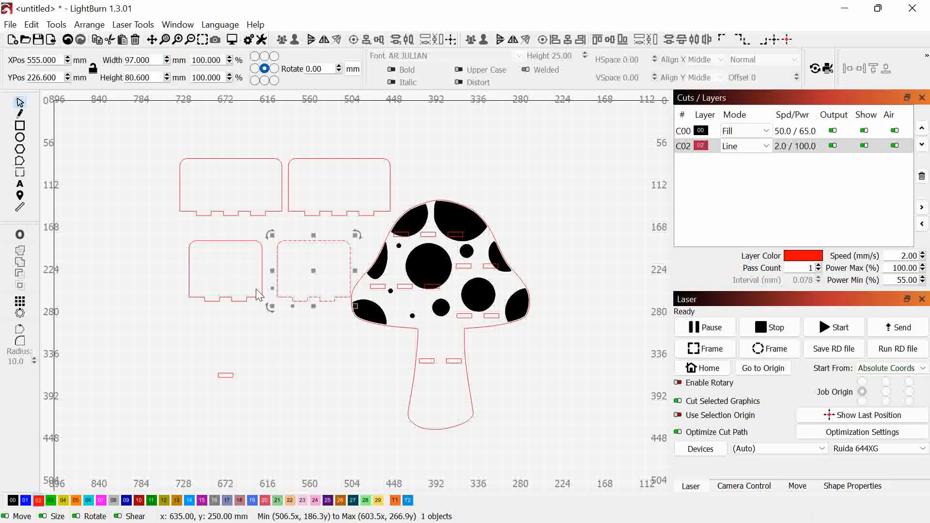
# Duplicate the new two-tab shelf again and place this copy below it at Y 316.6 mm.
pyautogui.press('Down')
pyautogui.press('Down')
pyautogui.press('Down')
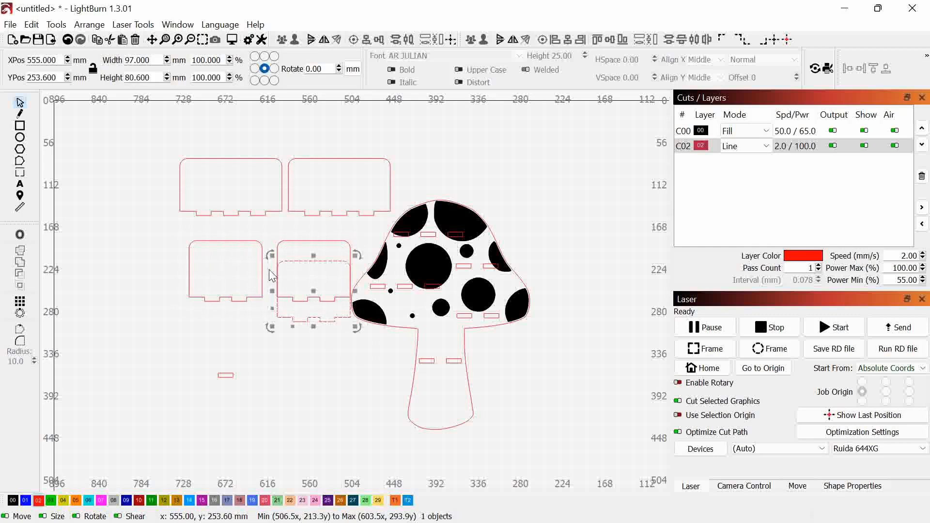
pyautogui.press('Down')
pyautogui.press('Down')
pyautogui.press('Down')
pyautogui.press('Down')
pyautogui.press('Down')
pyautogui.press('Down')
pyautogui.press('Down')
pyautogui.press('Down')
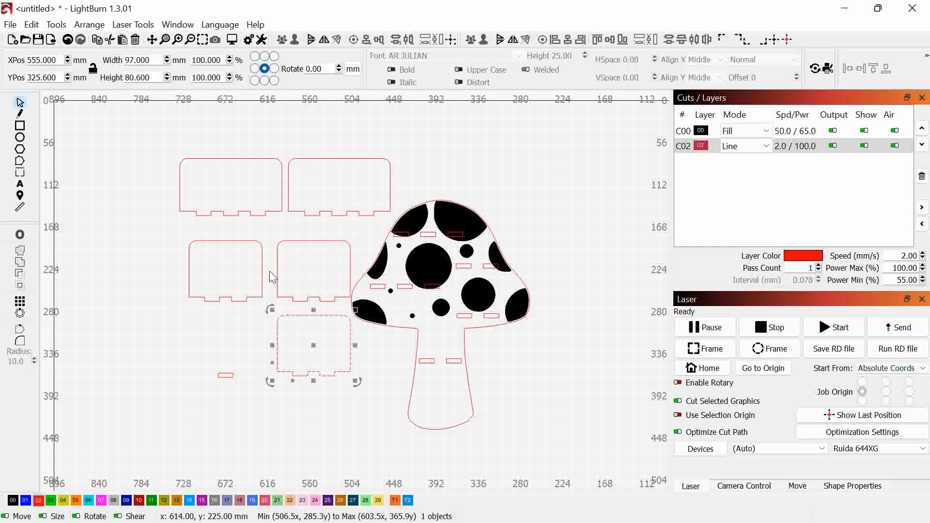
pyautogui.press('Up')
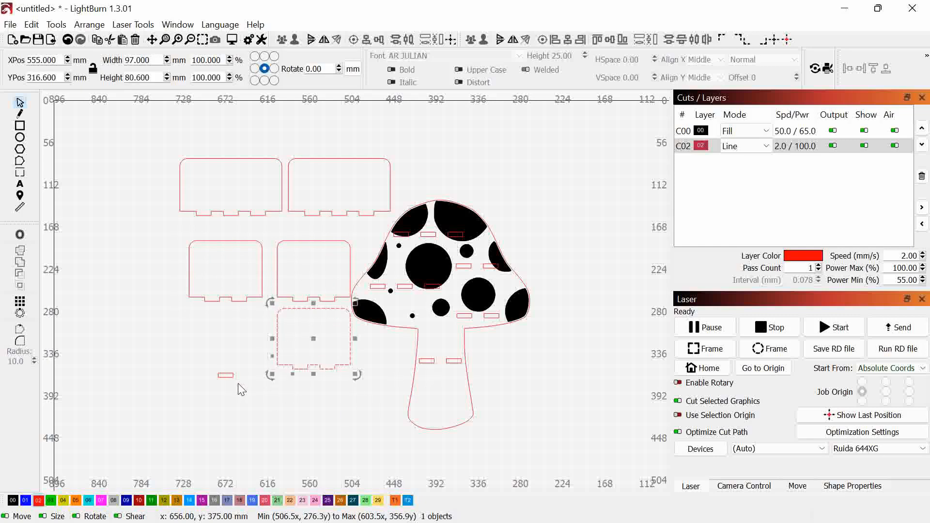
# Duplicate the single small tab, centre the copy under the two stem slots with Align V-Center, and lower it to Y 392 mm.
pyautogui.click(226, 376)
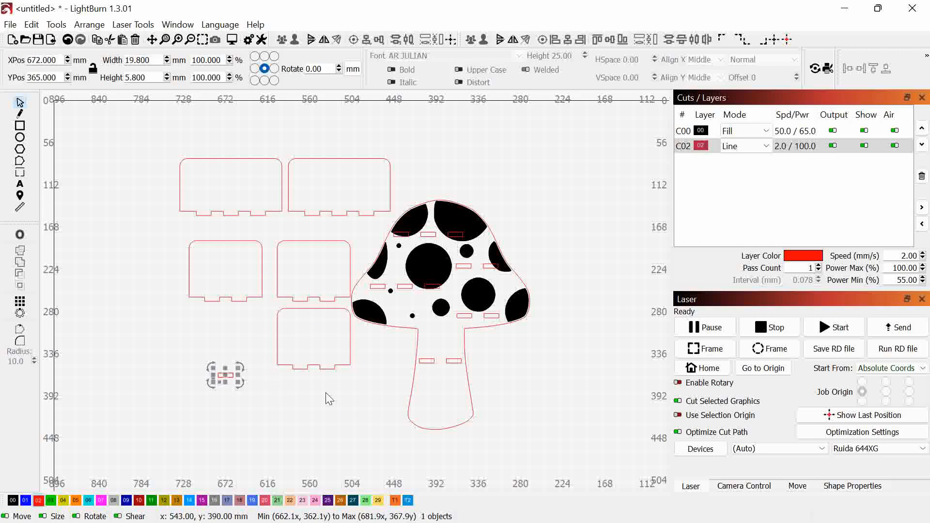
pyautogui.keyDown('shift'); pyautogui.click(426, 361); pyautogui.keyUp('shift')
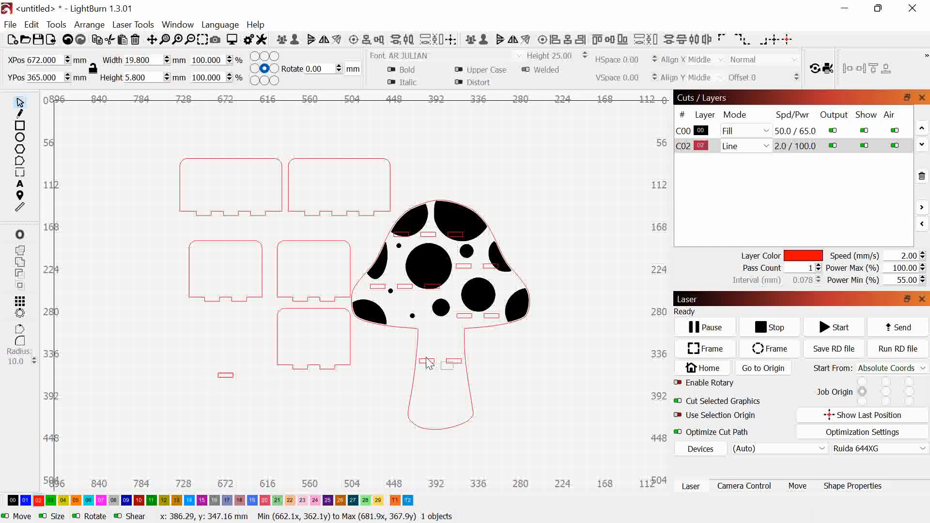
pyautogui.click(369, 39)
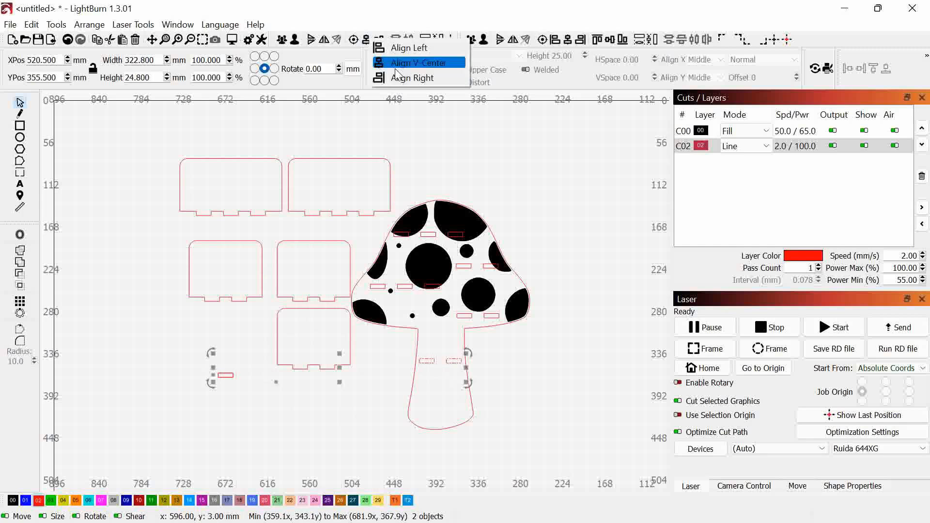
pyautogui.click(400, 63)
pyautogui.click(546, 338)
pyautogui.click(436, 377)
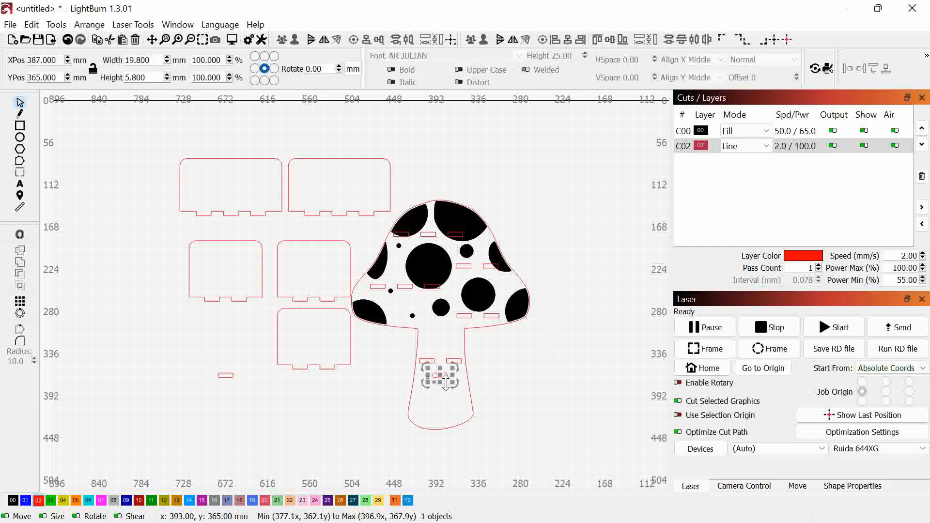
pyautogui.press('Down')
pyautogui.press('Down')
pyautogui.press('Down')
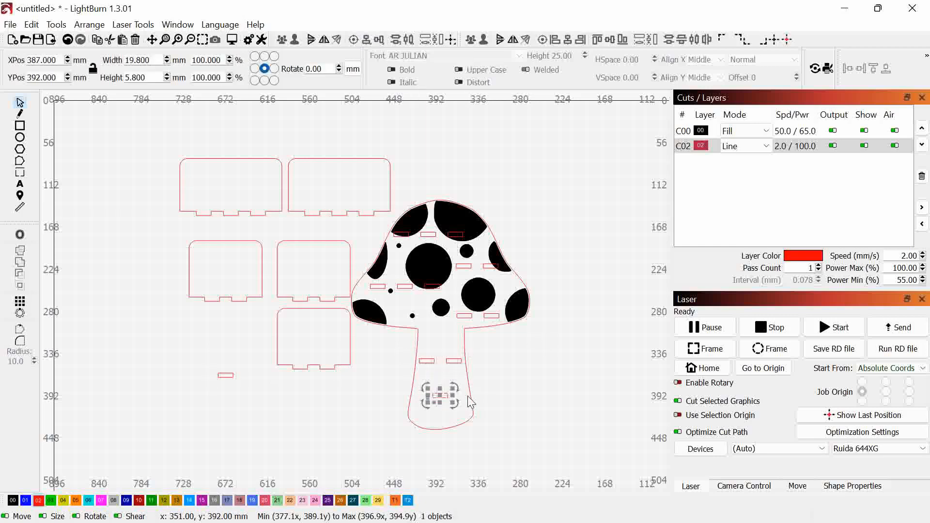
pyautogui.click(530, 382)
# Draw a rectangle about 56 mm wide above the remaining single tab and set its height to 75 mm.
pyautogui.scroll(3, 189, 371)
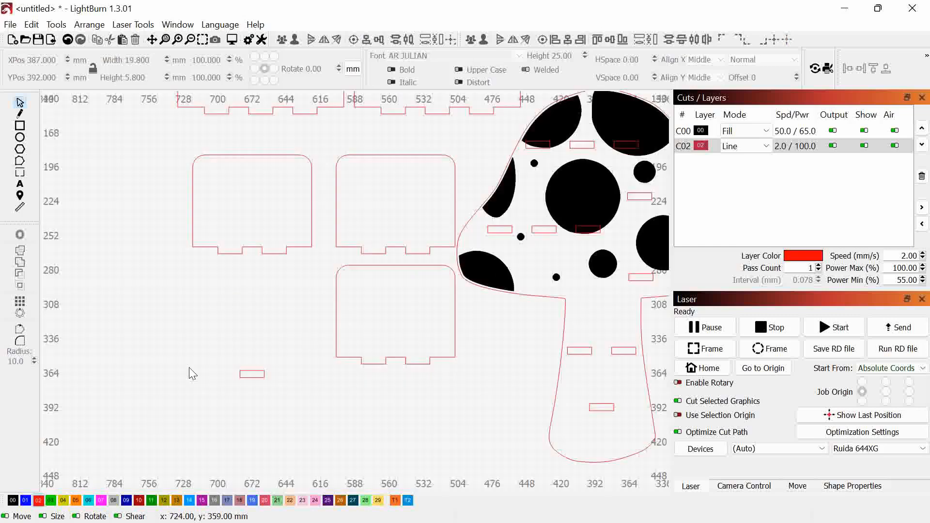
pyautogui.click(253, 377)
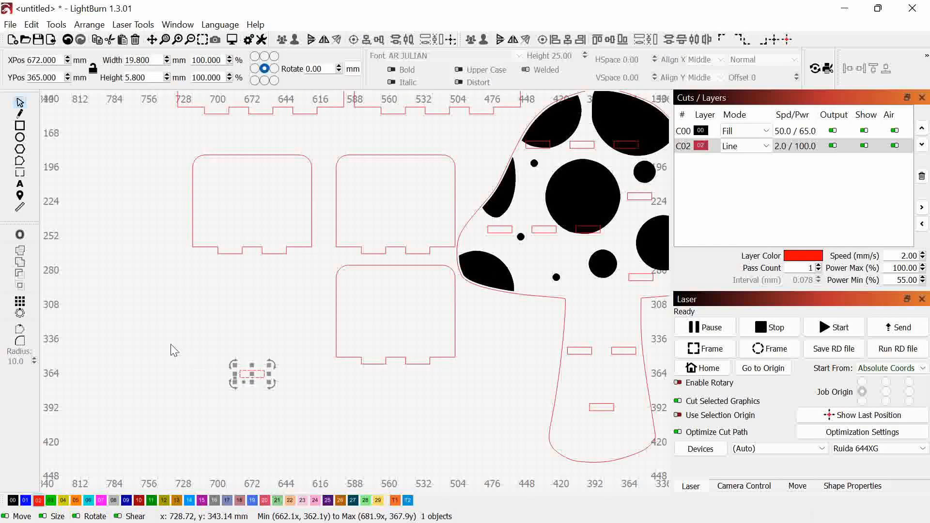
pyautogui.click(228, 346)
pyautogui.click(20, 127)
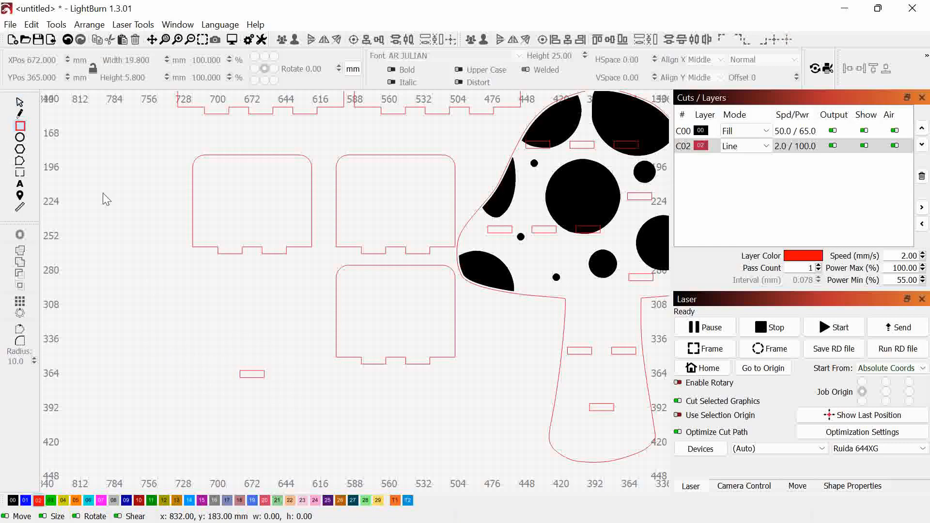
pyautogui.moveTo(287, 361); pyautogui.dragTo(219, 288)
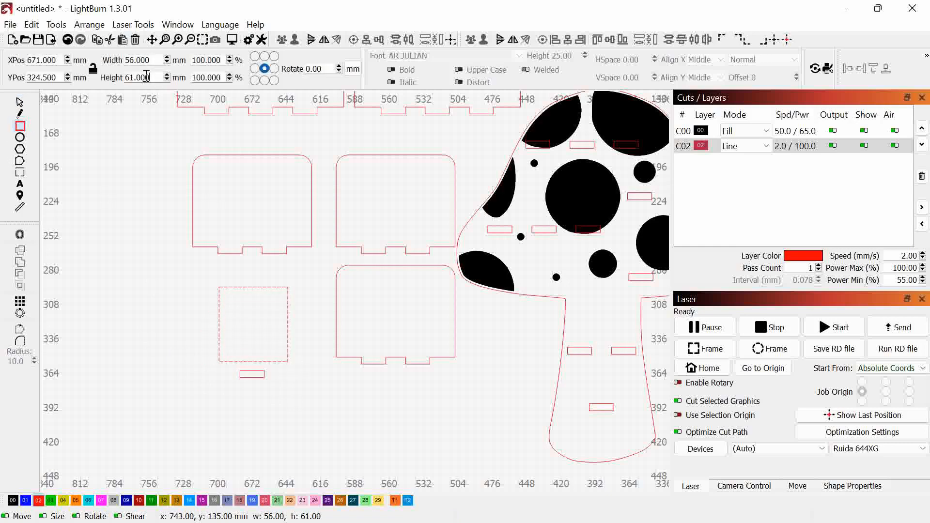
pyautogui.press('Tab')
pyautogui.write('75')
pyautogui.press('Return')
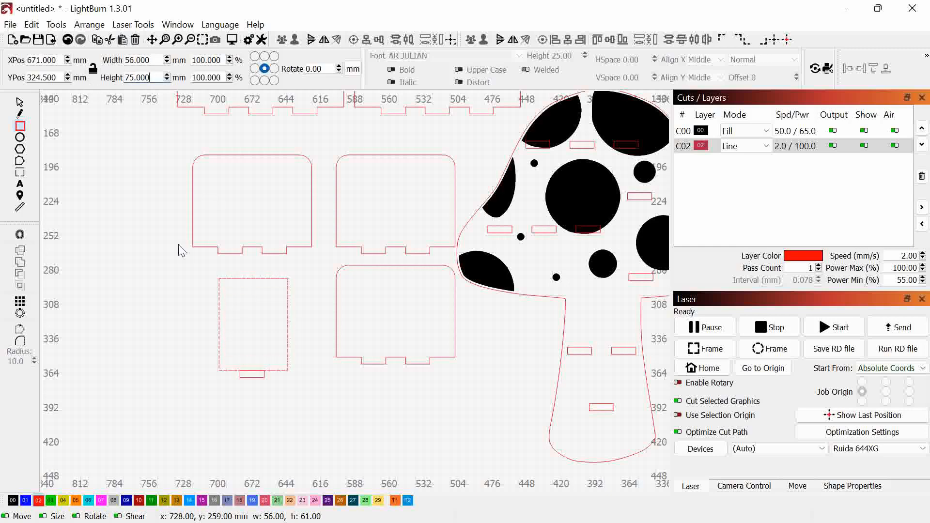
# Round the upper corners of the 56 × 75 mm rectangle with a 10 mm radius.
pyautogui.click(19, 102)
pyautogui.click(20, 340)
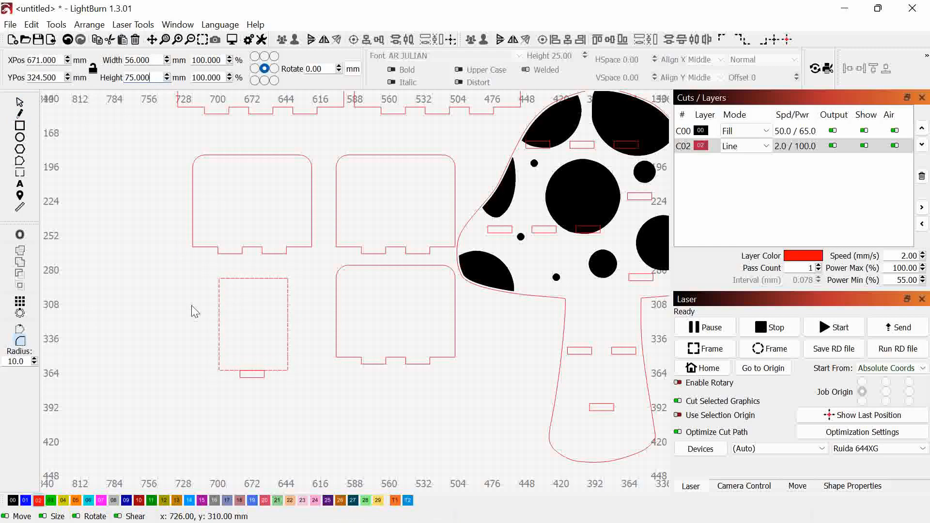
pyautogui.click(228, 286)
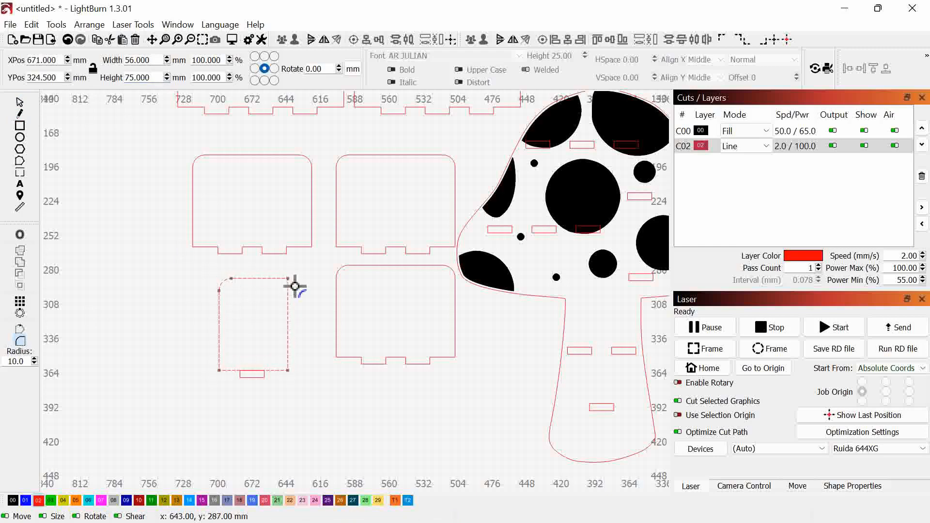
pyautogui.click(20, 102)
# Nudge the 56 mm wide rectangle down to Y 324.9 mm so its lower edge slightly overlaps the single tab.
pyautogui.scroll(7, 263, 366)
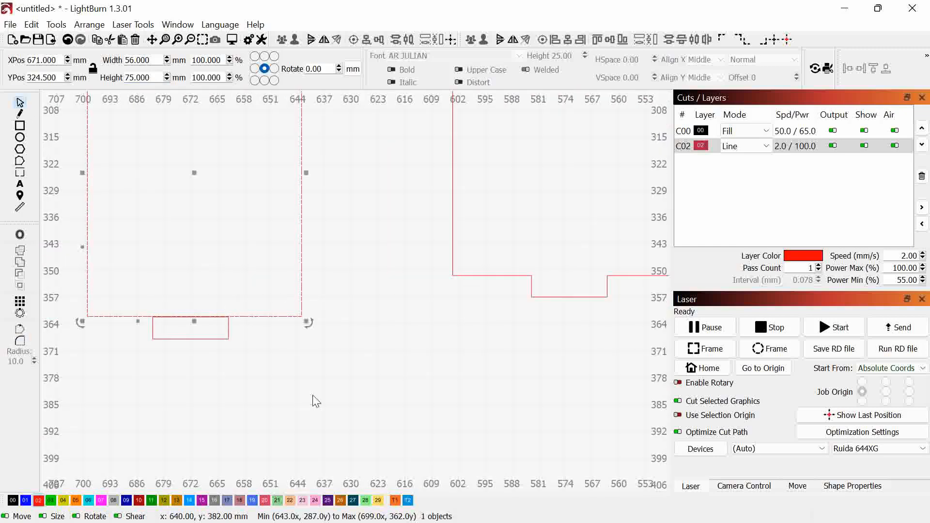
pyautogui.press('Down')
pyautogui.press('Down')
pyautogui.press('Down')
pyautogui.press('Down')
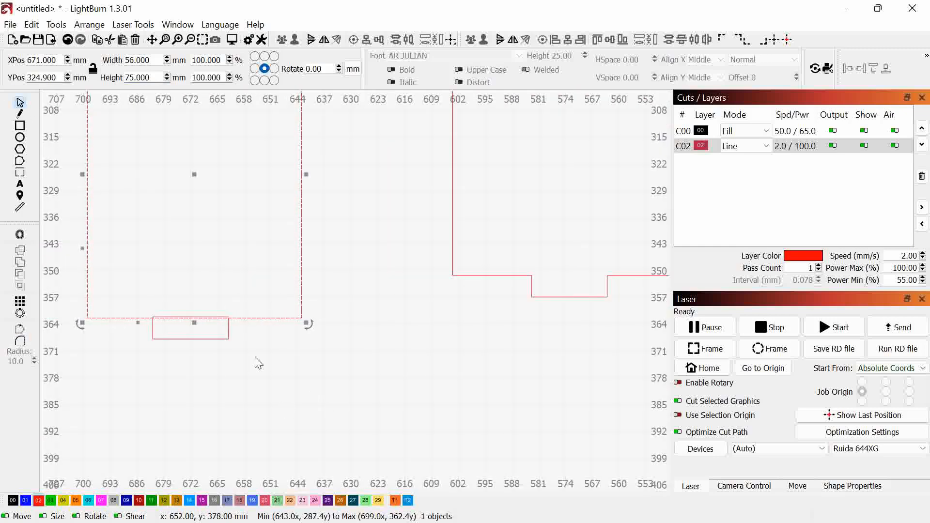
# Weld the 56 mm wide rounded rectangle and the single tab beneath it into one shelf outline.
pyautogui.scroll(4, 235, 329)
pyautogui.keyDown('shift'); pyautogui.click(187, 312); pyautogui.keyUp('shift')
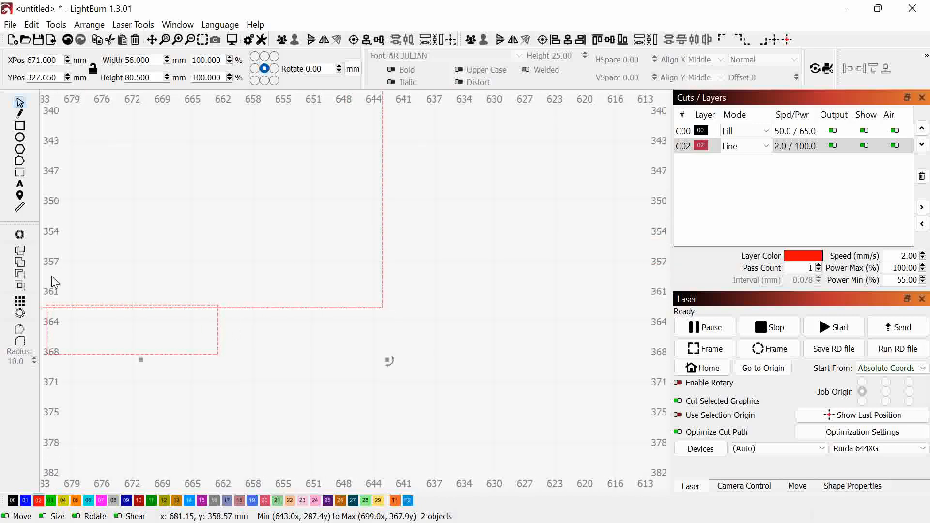
pyautogui.click(19, 250)
pyautogui.click(482, 361)
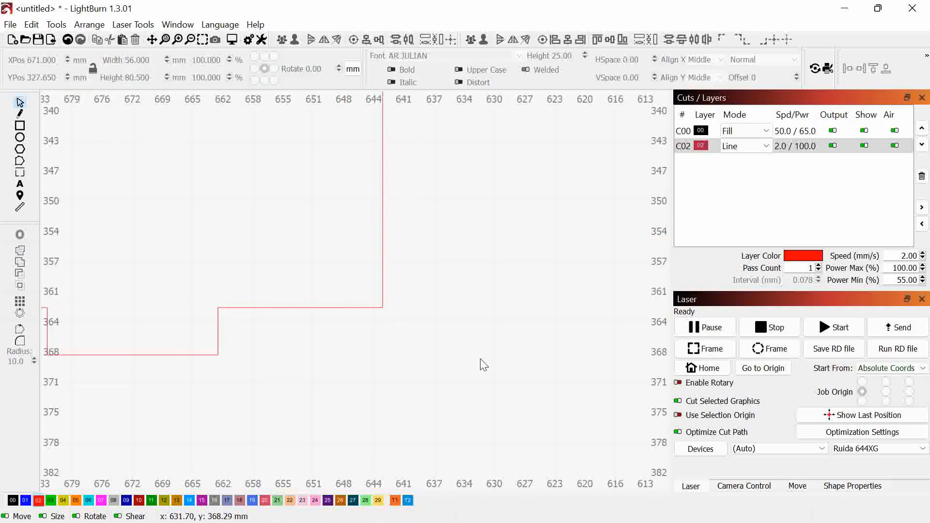
# Move the right-hand 135.451 mm wide shelf panel onto the cap's upper row of slots at X 403, Y 143 mm.
pyautogui.scroll(-10, 481, 358)
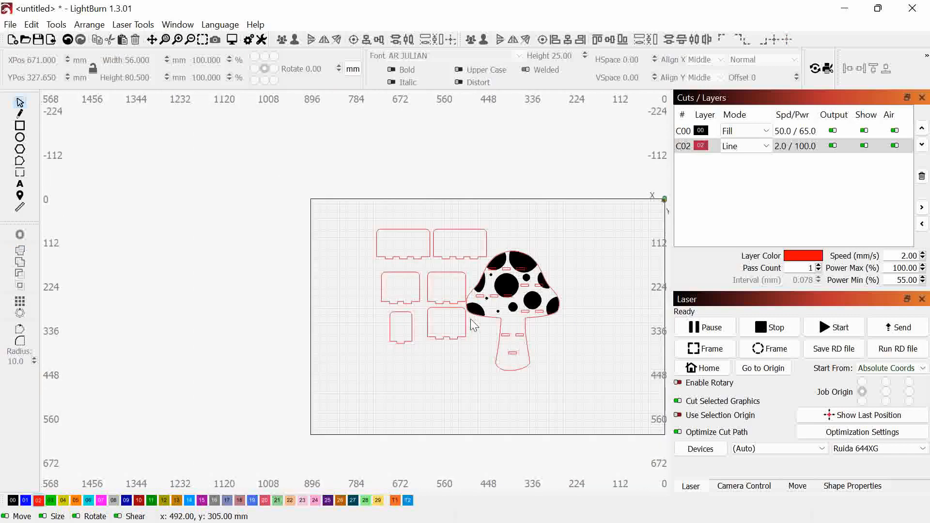
pyautogui.scroll(1, 470, 319)
pyautogui.click(416, 205)
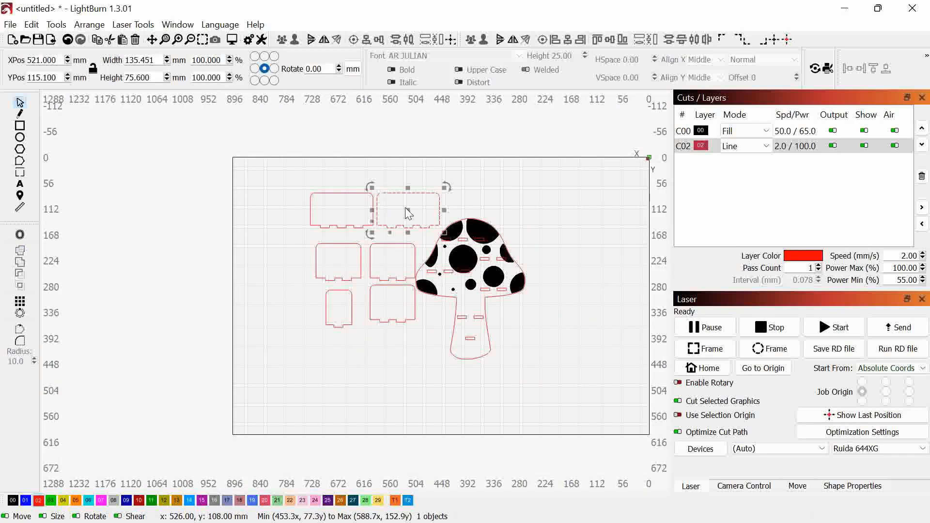
pyautogui.moveTo(420, 211); pyautogui.dragTo(468, 230)
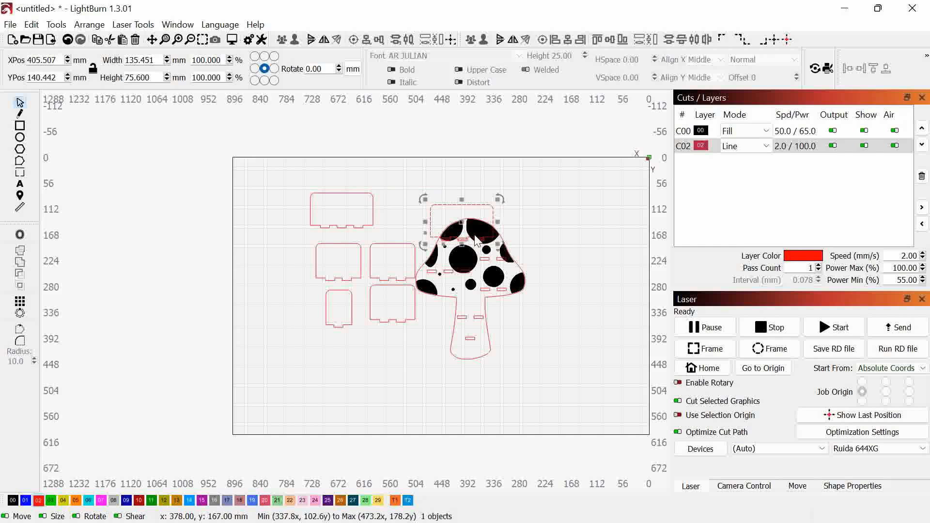
pyautogui.scroll(3, 464, 237)
pyautogui.scroll(2, 463, 242)
pyautogui.moveTo(444, 177); pyautogui.dragTo(432, 185)
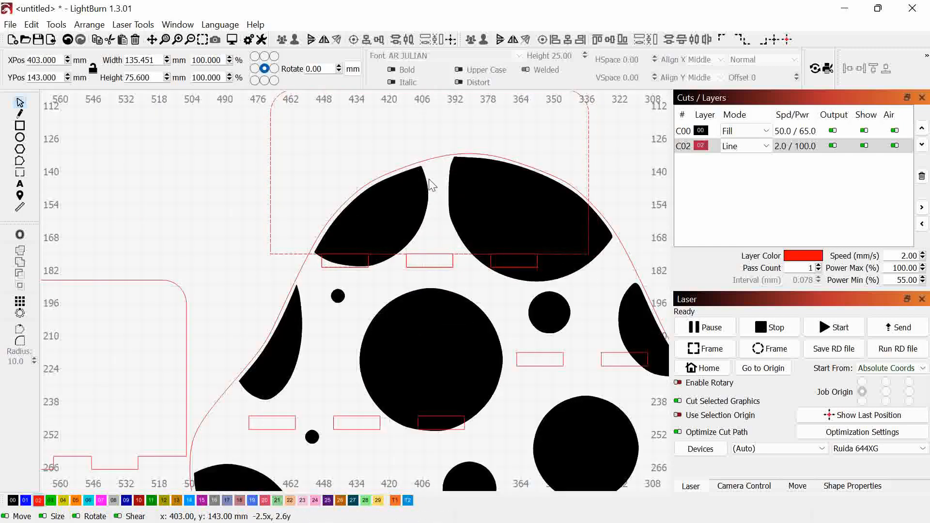
# Move the three-tab shelf panel down to the cap's lower-left row of three slots, at X 434, Y 212 mm.
pyautogui.scroll(-5, 503, 308)
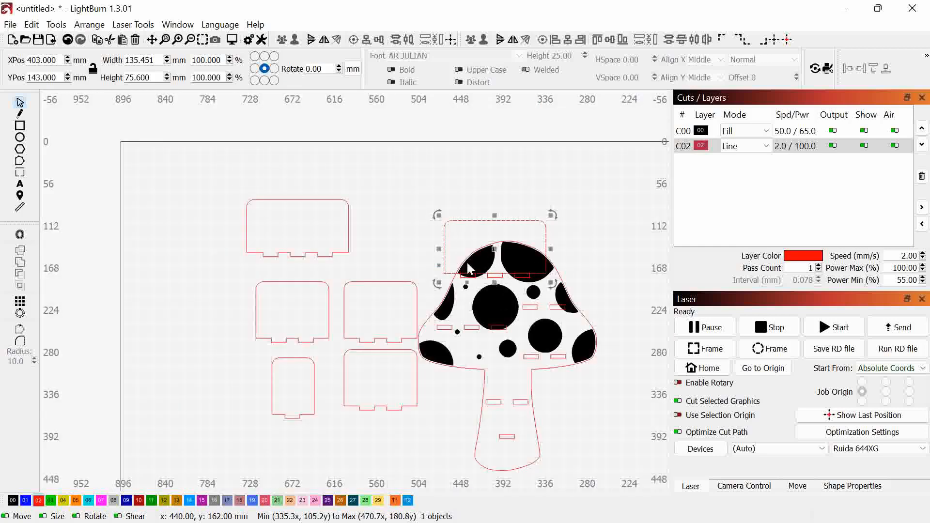
pyautogui.scroll(4, 465, 264)
pyautogui.scroll(-2, 455, 259)
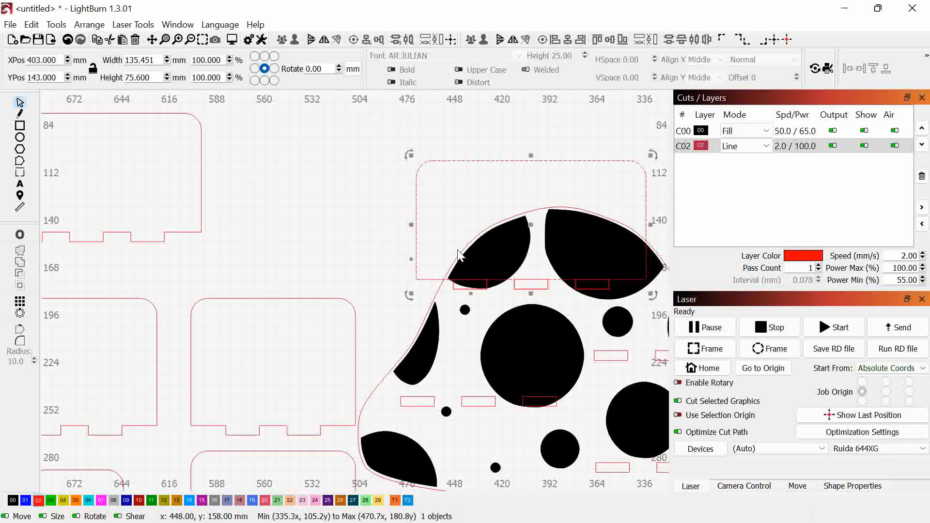
pyautogui.scroll(5, 540, 276)
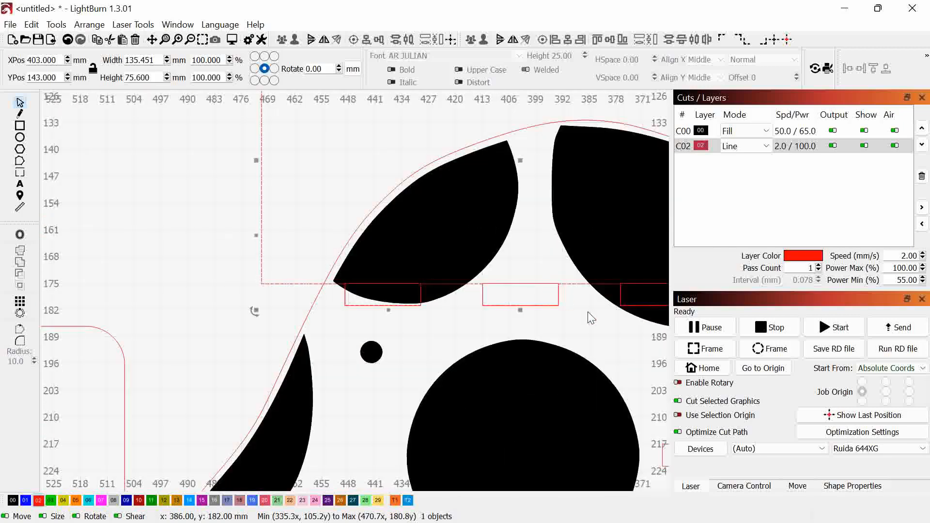
pyautogui.scroll(-6, 444, 277)
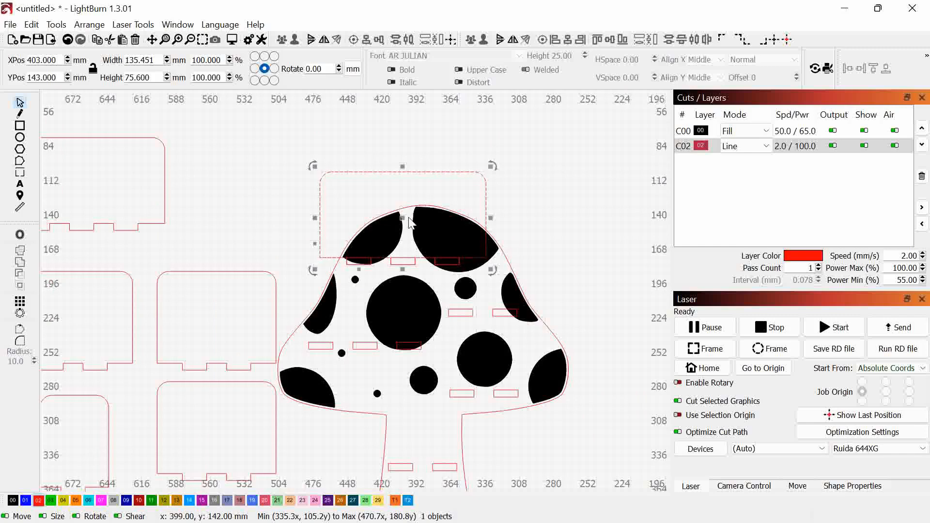
pyautogui.moveTo(390, 216); pyautogui.dragTo(363, 301)
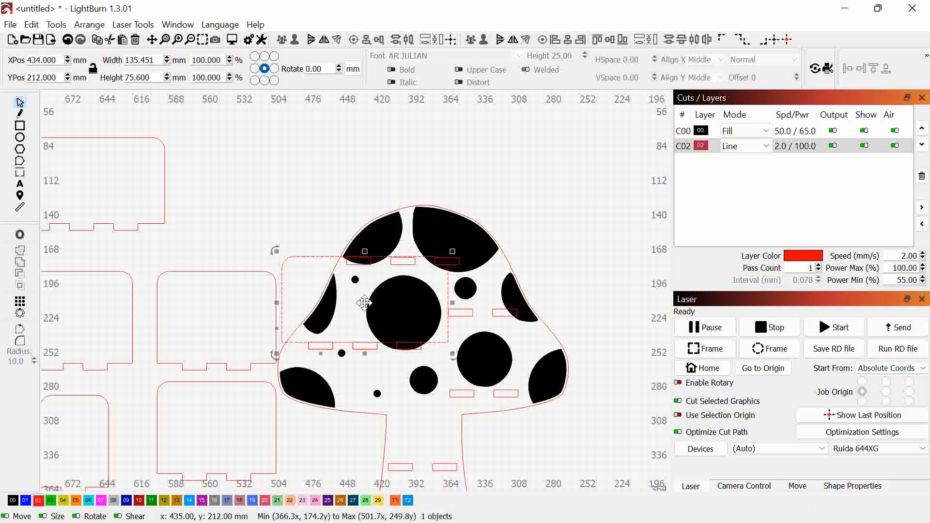
pyautogui.scroll(3, 363, 300)
pyautogui.scroll(-5, 367, 305)
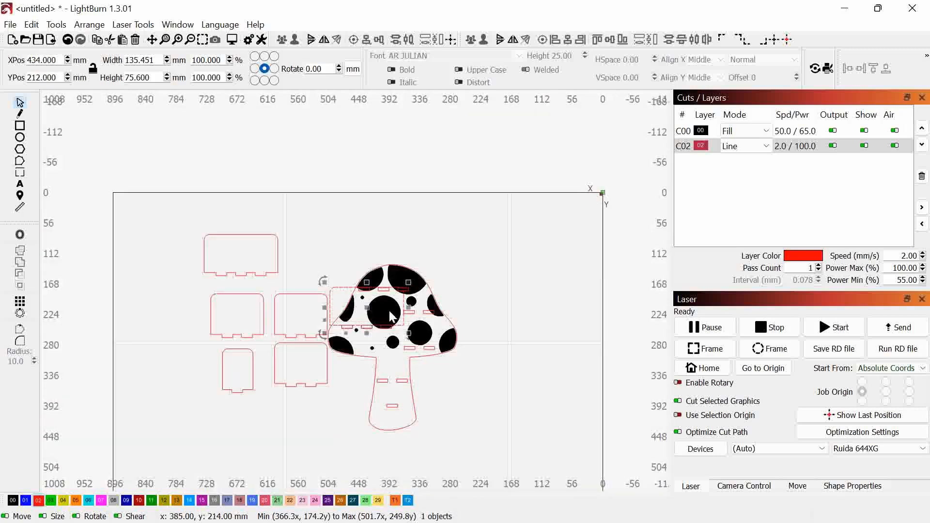
# Reselect the three-tab shelf panel and move it off the mushroom to X 165, Y 58 mm.
pyautogui.press('Escape')
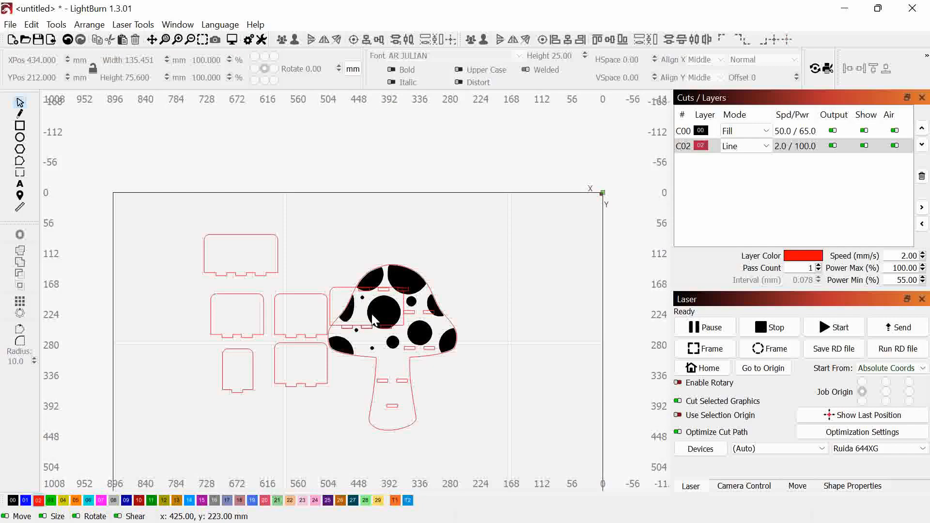
pyautogui.click(339, 288)
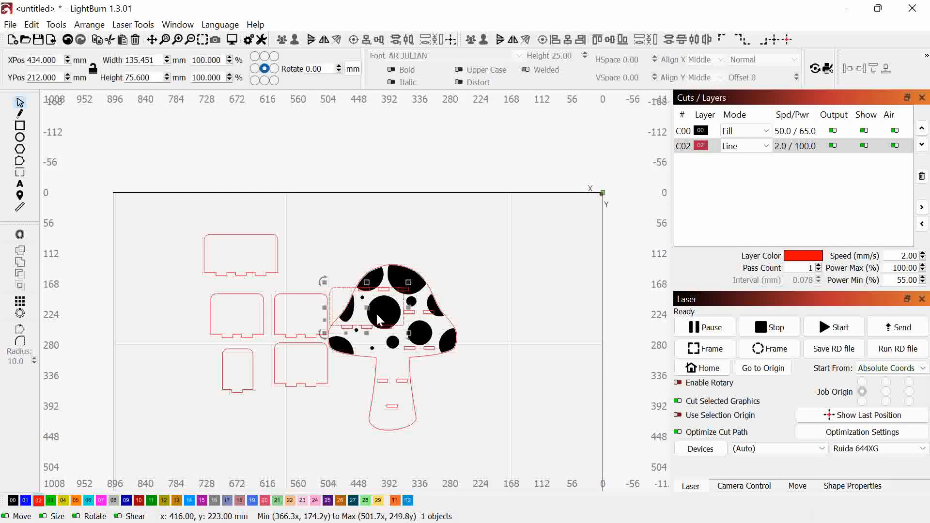
pyautogui.moveTo(376, 314); pyautogui.dragTo(522, 232)
# Draw a roughly horizontal line about 103 mm long just above the cap's upper row of slots.
pyautogui.scroll(3, 407, 287)
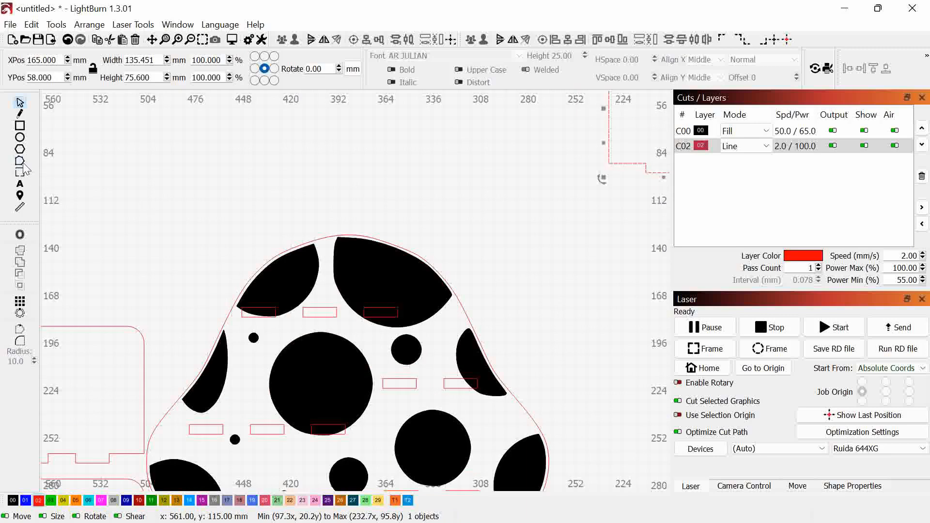
pyautogui.click(20, 113)
pyautogui.scroll(3, 346, 239)
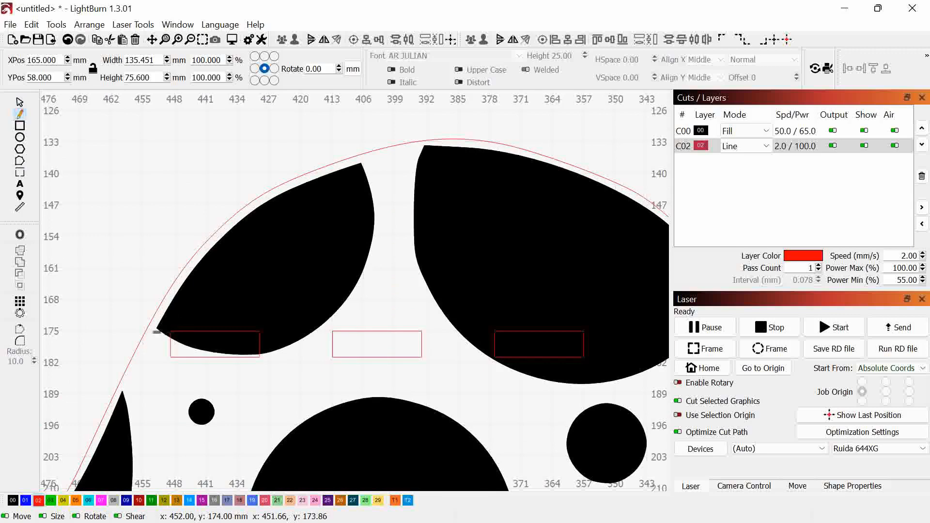
pyautogui.click(154, 319)
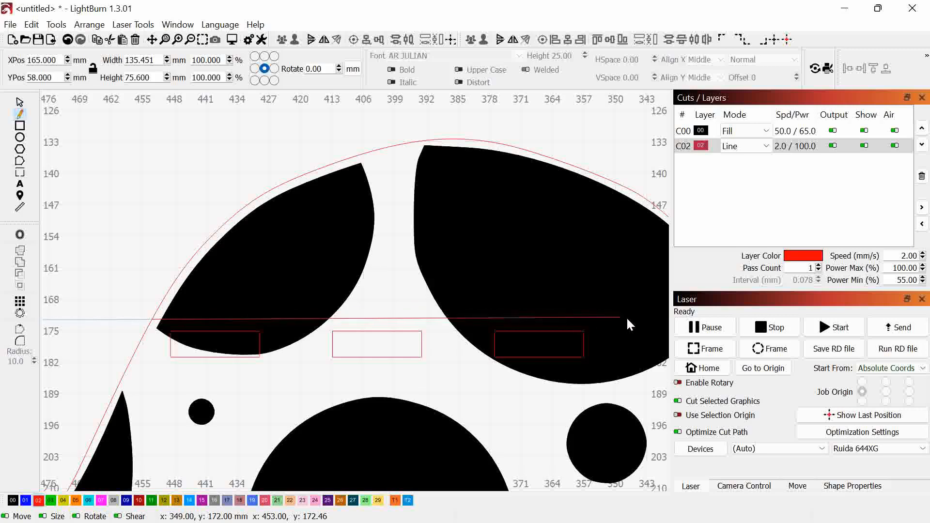
pyautogui.moveTo(627, 317); pyautogui.dragTo(626, 318)
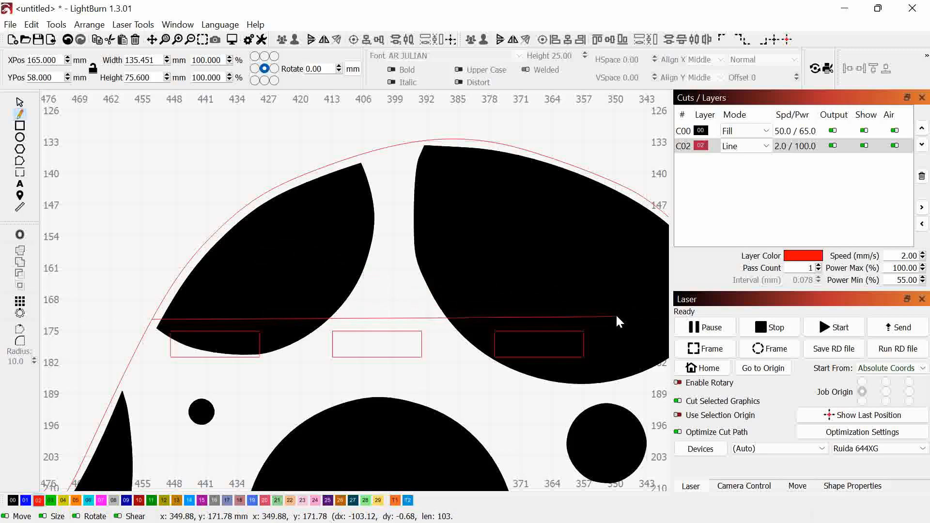
# Undo the trial line and the panel's last move, and discard another line started above the mushroom.
pyautogui.hotkey('ctrl', 'z')
pyautogui.scroll(-5, 260, 303)
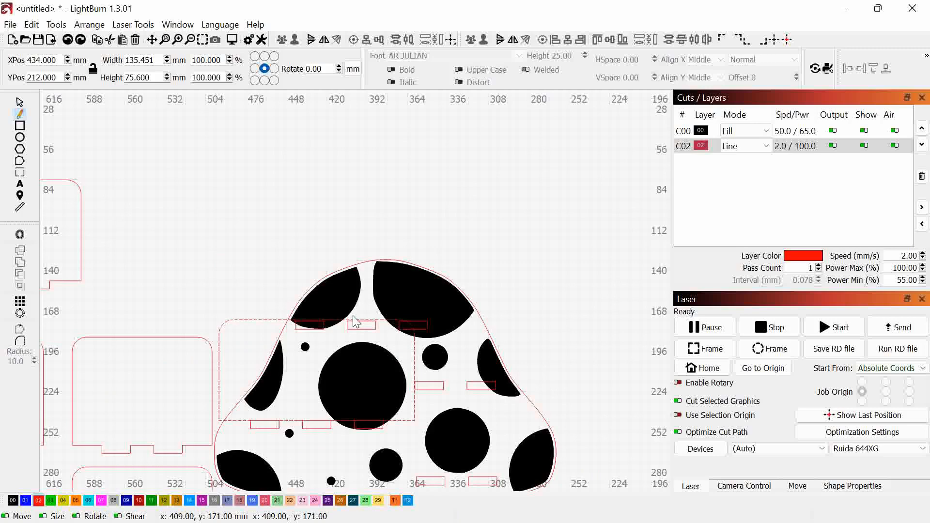
pyautogui.click(356, 182)
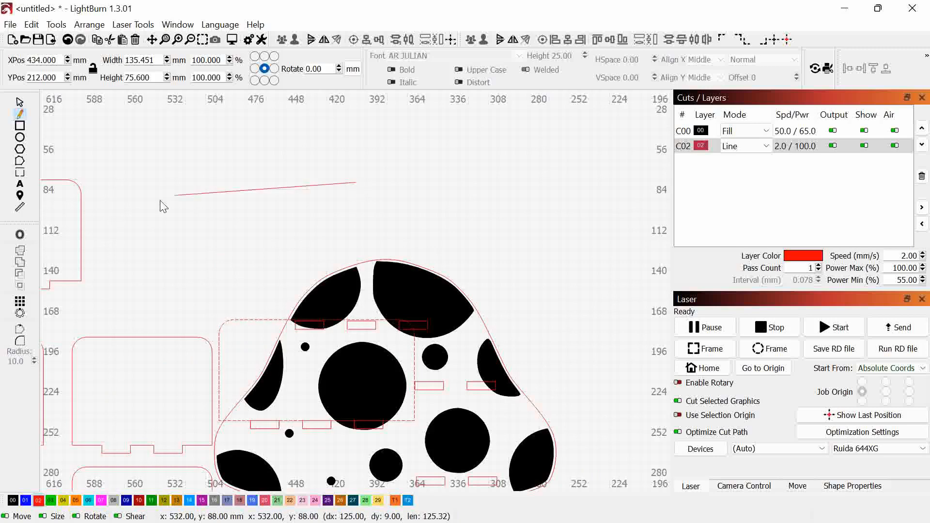
pyautogui.click(19, 103)
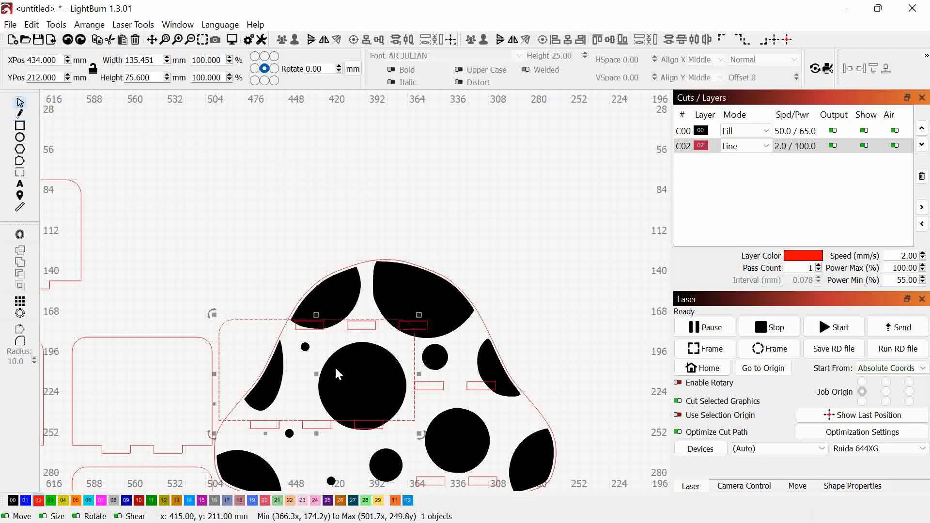
# Move the three-tab shelf panel off the cap to the empty area at X 514, Y 68 mm.
pyautogui.scroll(2, 333, 365)
pyautogui.scroll(-3, 323, 366)
pyautogui.scroll(-1, 324, 366)
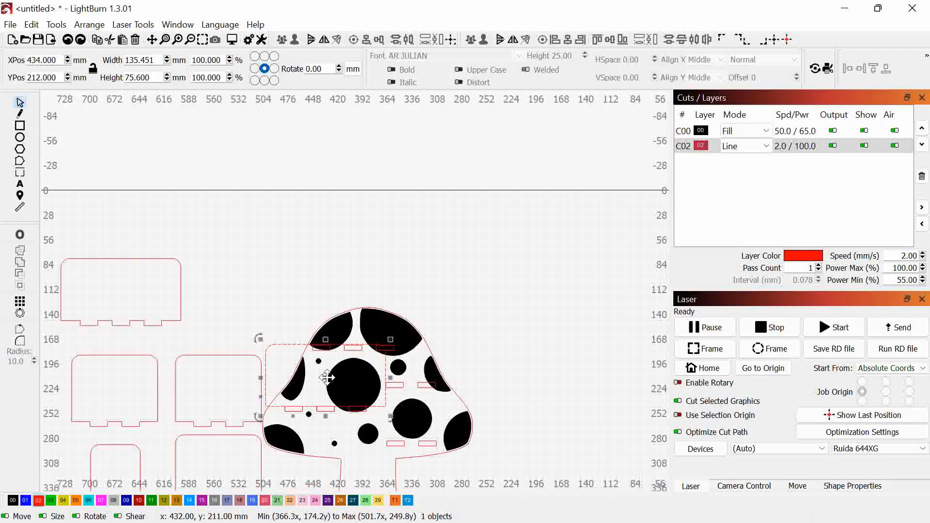
pyautogui.moveTo(327, 378); pyautogui.dragTo(257, 250)
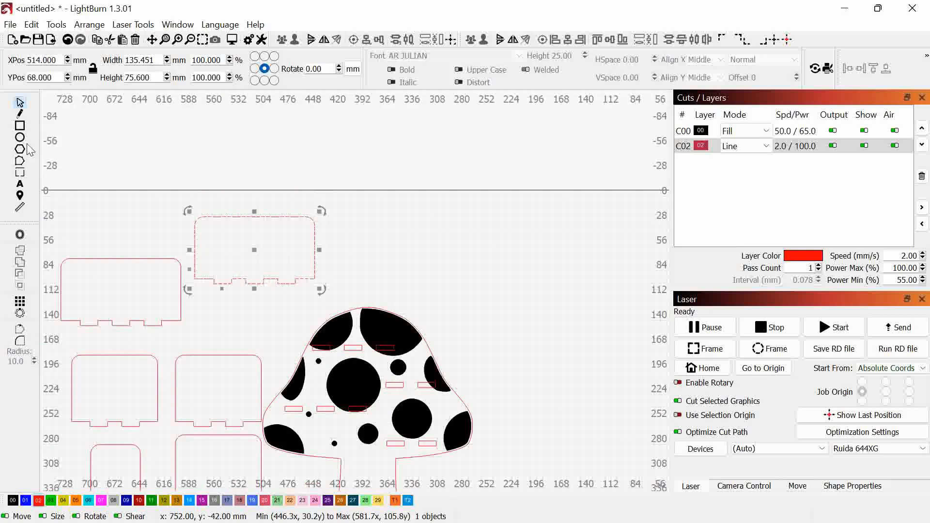
# Select only the duplicate three-tab group over the cap's lower-left slots and move it clear of the mushroom to X 104, Y 142 mm.
pyautogui.scroll(2, 431, 360)
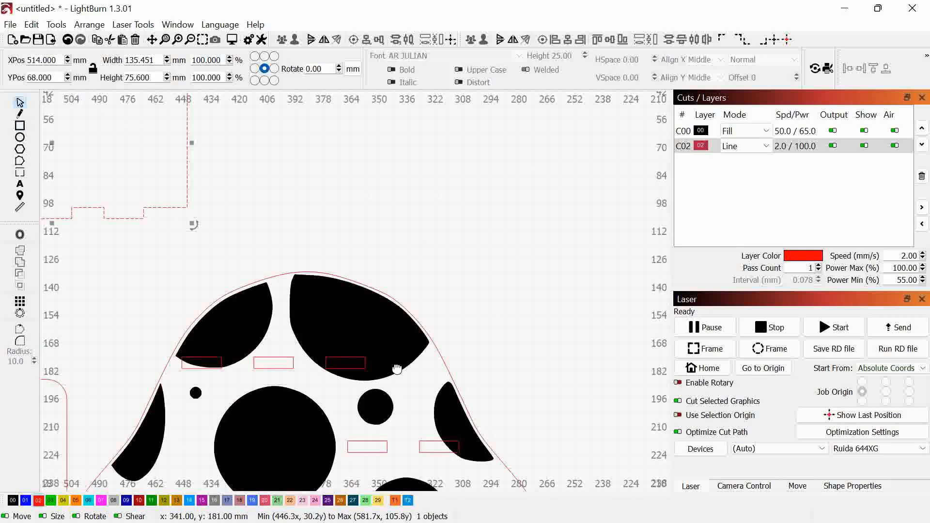
pyautogui.moveTo(397, 370); pyautogui.dragTo(588, 185)
pyautogui.scroll(1, 489, 320)
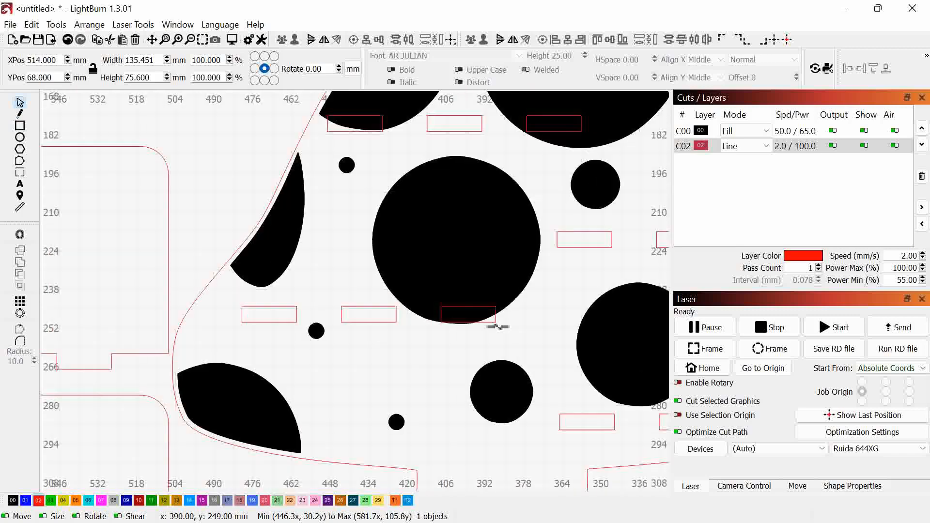
pyautogui.keyDown('shift'); pyautogui.click(493, 322); pyautogui.keyUp('shift')
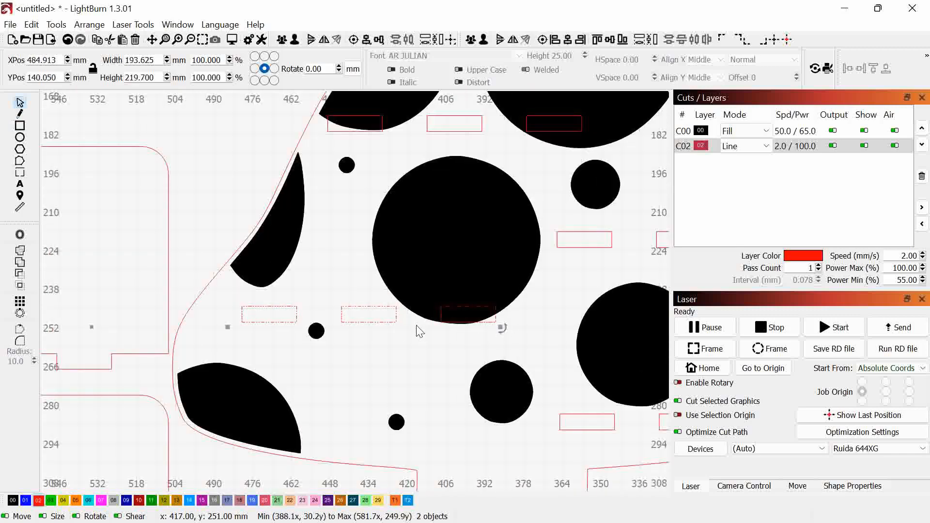
pyautogui.scroll(-5, 420, 325)
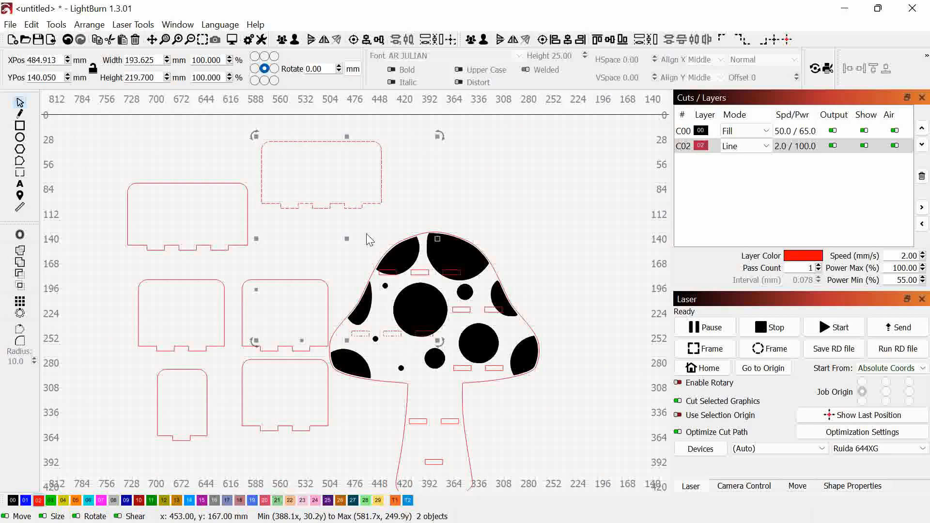
pyautogui.click(418, 397)
pyautogui.scroll(5, 417, 397)
pyautogui.click(344, 222)
pyautogui.scroll(-6, 358, 278)
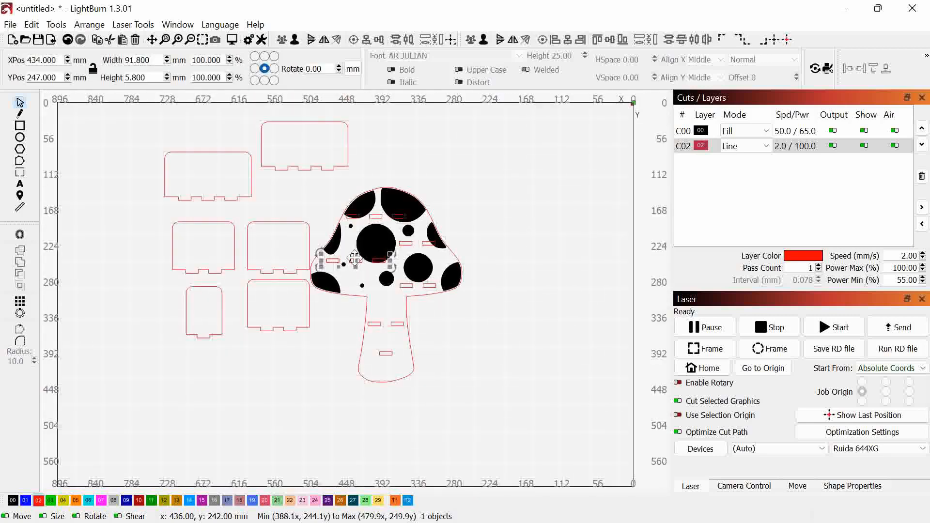
pyautogui.moveTo(355, 258); pyautogui.dragTo(566, 192)
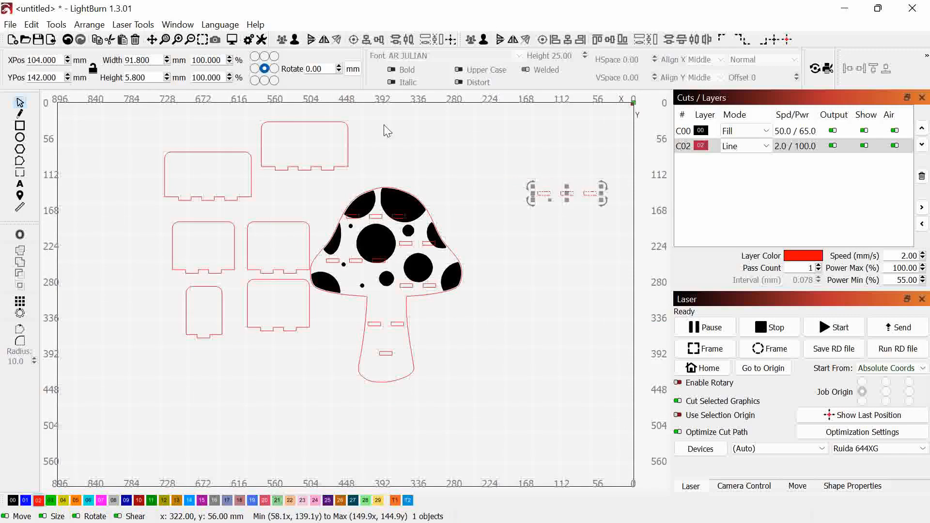
# Move the upper three-tab shelf panel over the cap's upper row of slots, at X 400, Y 142 mm.
pyautogui.click(301, 131)
pyautogui.moveTo(308, 151); pyautogui.dragTo(381, 199)
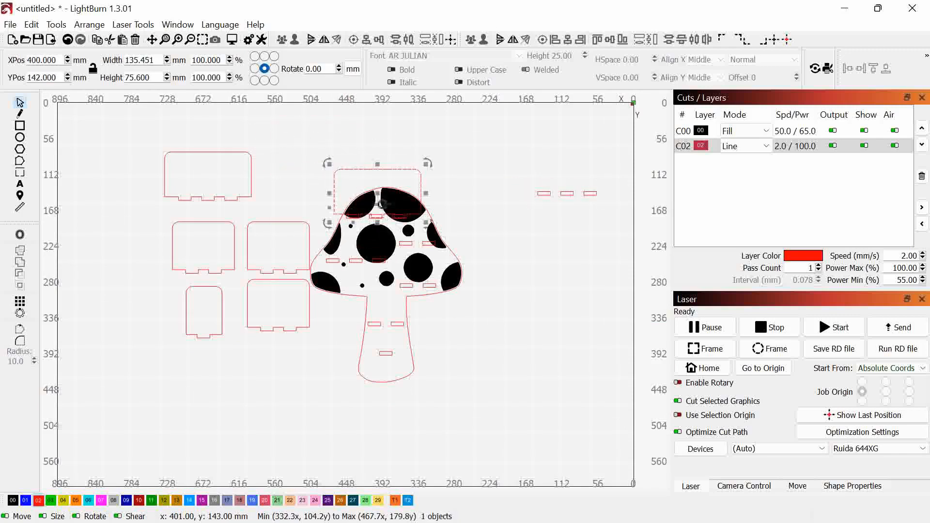
pyautogui.scroll(5, 380, 203)
pyautogui.scroll(3, 374, 257)
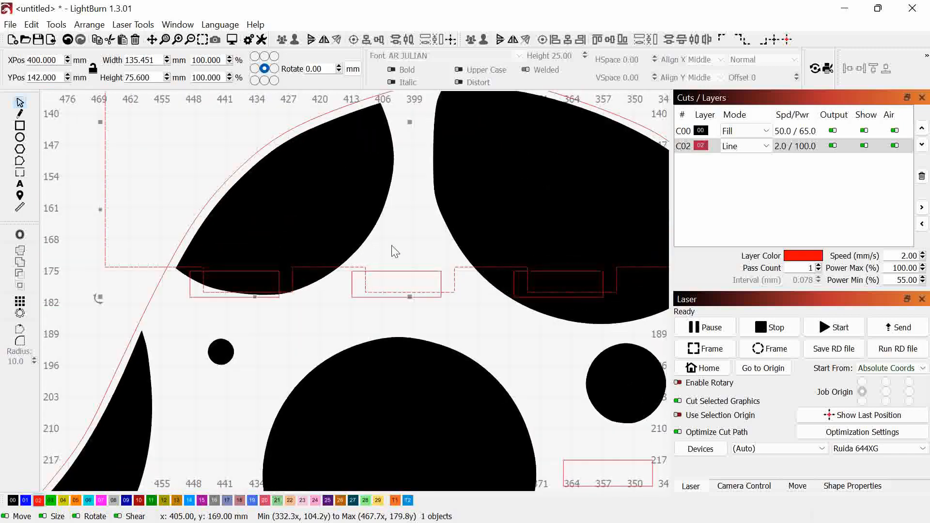
# Measure the shelf panel's straight side edge and the lower edge segment beside its first tab.
pyautogui.click(19, 208)
pyautogui.click(180, 274)
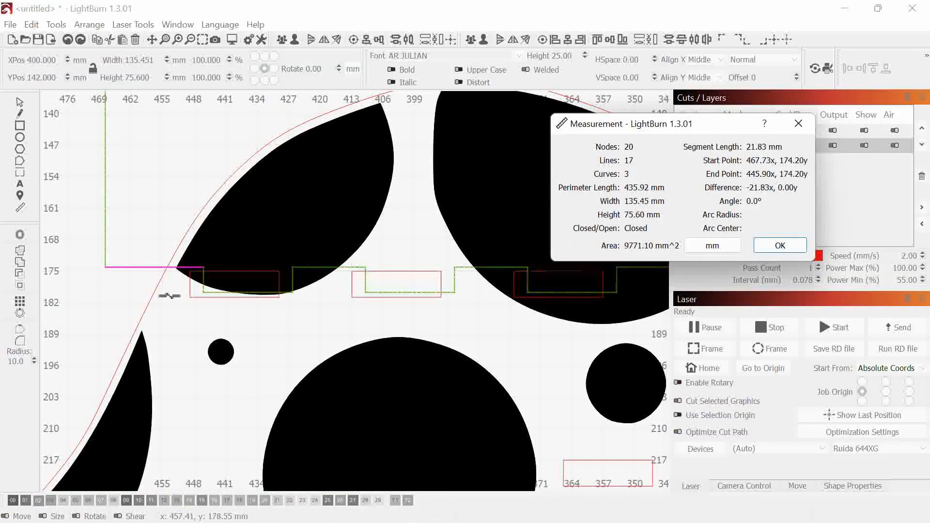
pyautogui.click(182, 275)
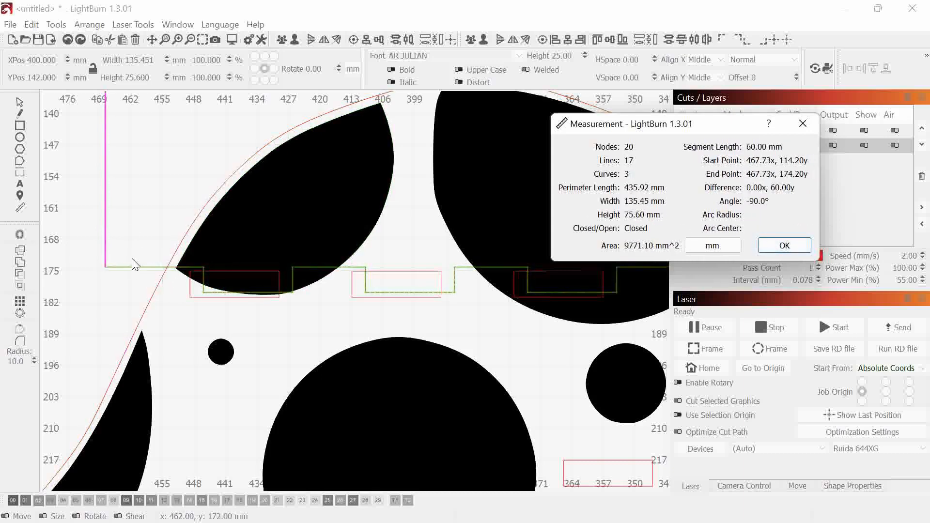
pyautogui.click(774, 249)
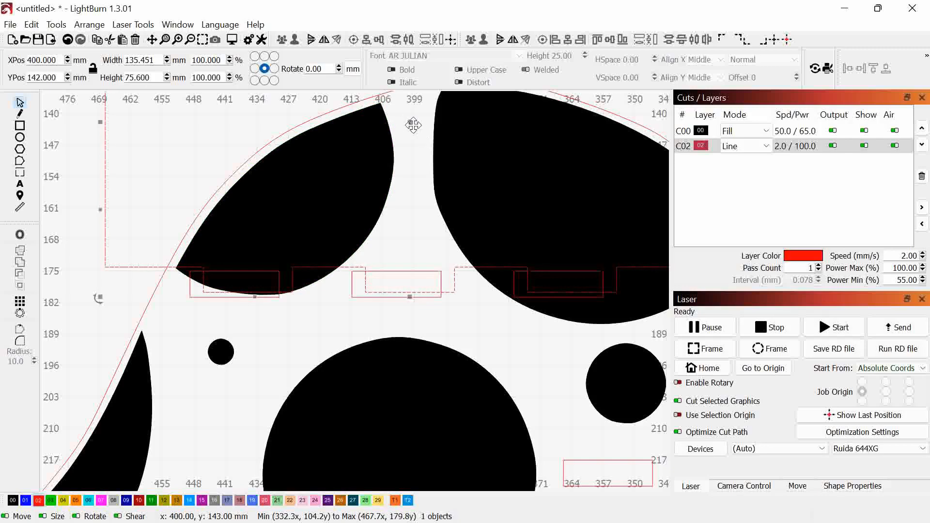
# Nudge the shelf panel to X 403, Y 143 mm so its tabs line up with the upper slots.
pyautogui.press('Left')
pyautogui.press('Down')
pyautogui.press('Left')
pyautogui.press('Left')
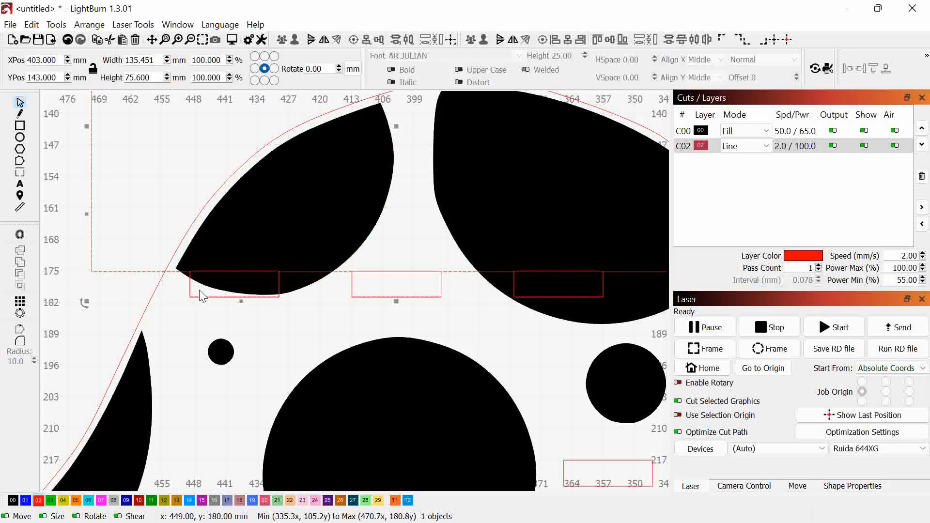
# Narrow the shelf panel over the cap's upper slots to a width of 101.451 mm, keeping its height.
pyautogui.scroll(-5, 175, 276)
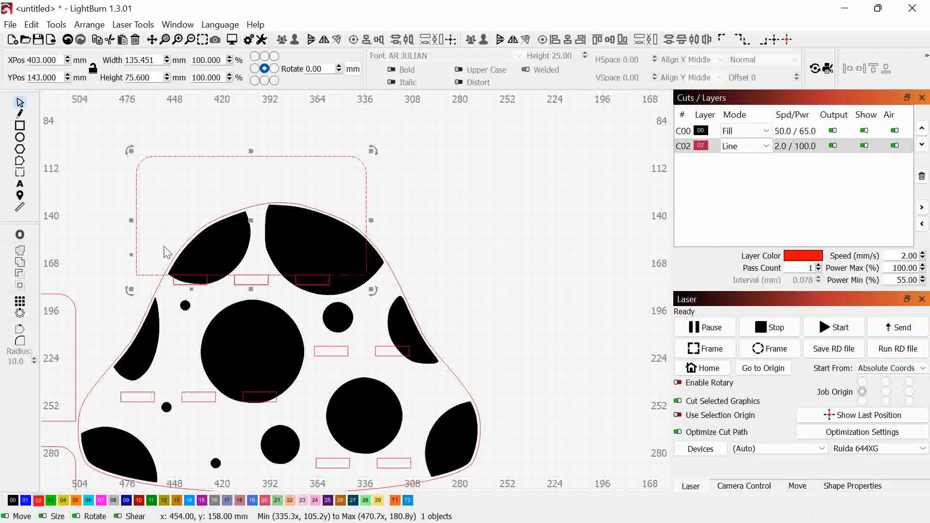
pyautogui.scroll(3, 134, 223)
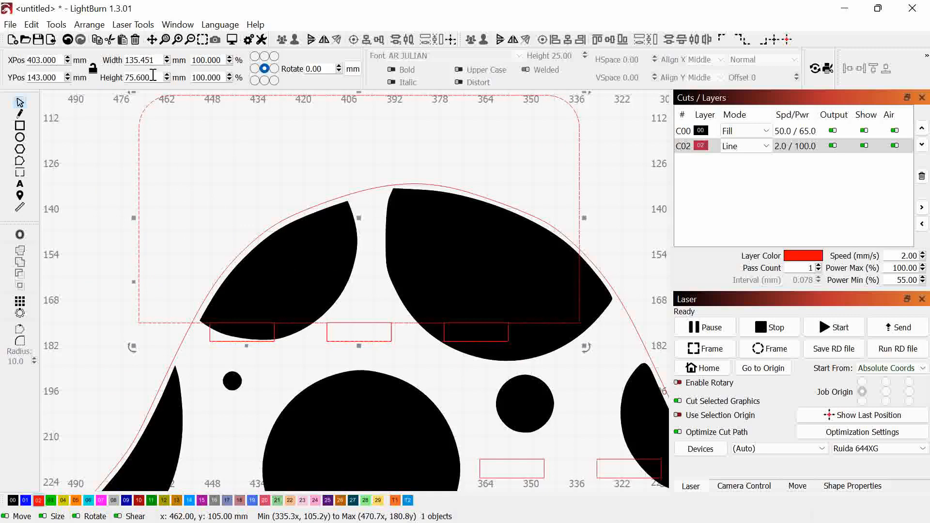
pyautogui.scroll(-19, 155, 60)
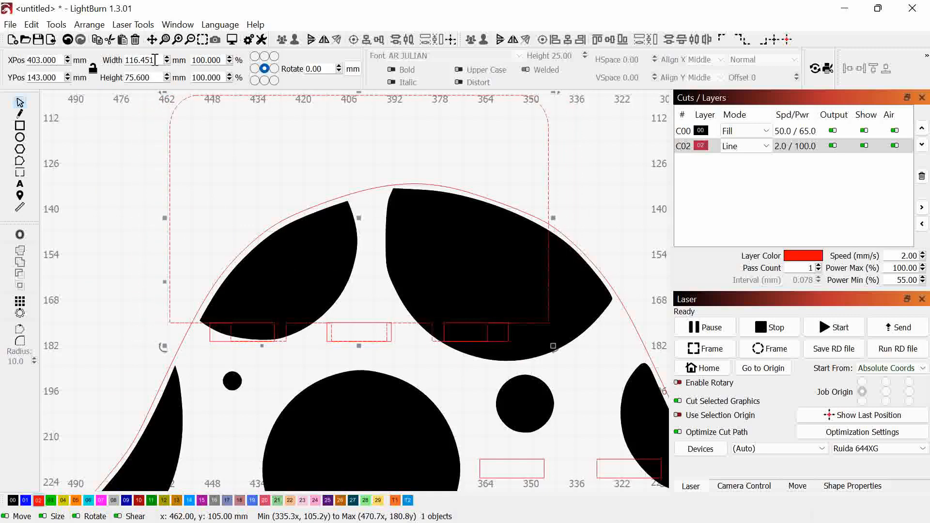
pyautogui.scroll(-14, 155, 60)
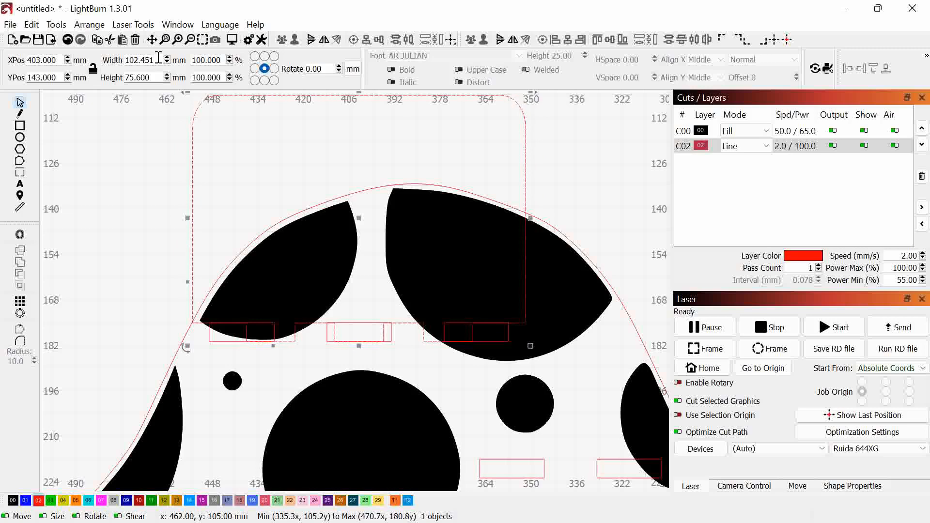
pyautogui.scroll(-1, 158, 58)
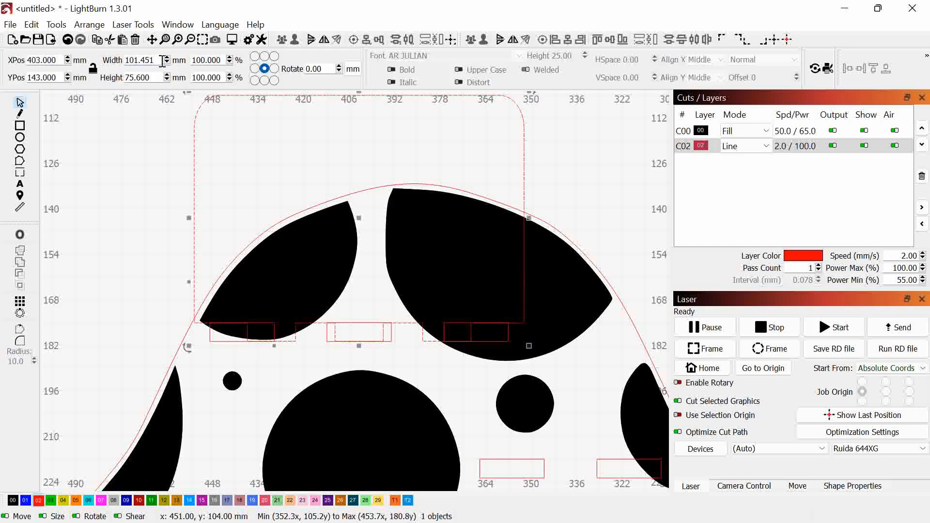
# Delete the shelf panel lying over the cap's upper row of slots.
pyautogui.scroll(-6, 351, 236)
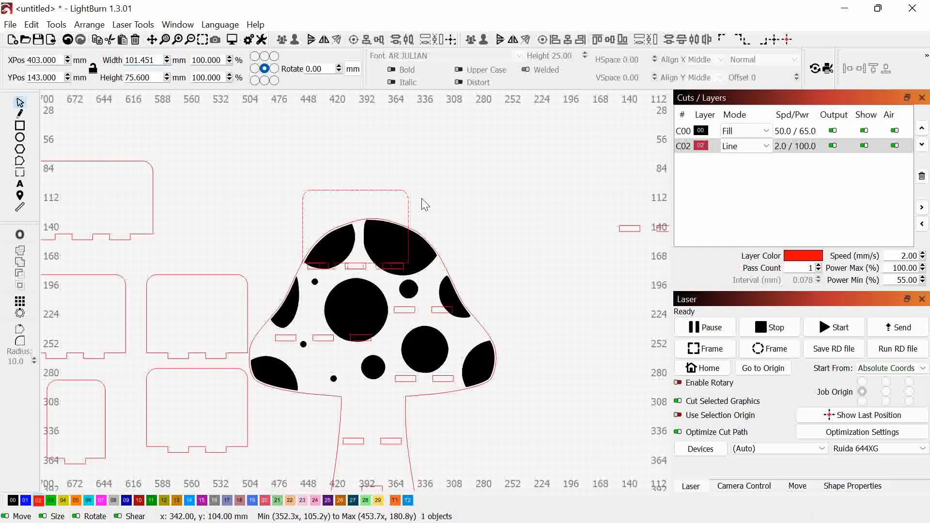
pyautogui.scroll(-2, 537, 247)
pyautogui.press('Delete')
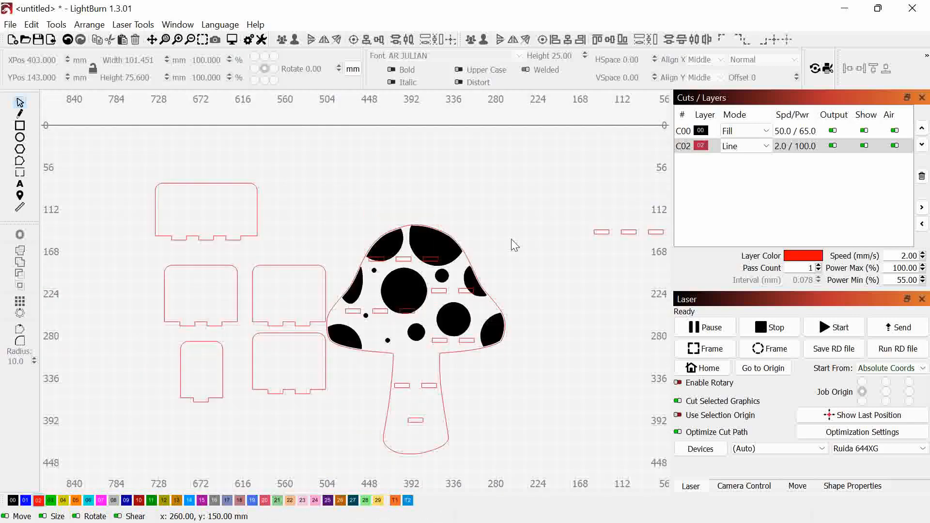
# Draw a rectangle above the separate three-tab group and set it to 100 mm wide and 75 mm high.
pyautogui.moveTo(471, 229); pyautogui.dragTo(285, 192)
pyautogui.scroll(1, 487, 202)
pyautogui.scroll(3, 488, 202)
pyautogui.scroll(-2, 356, 257)
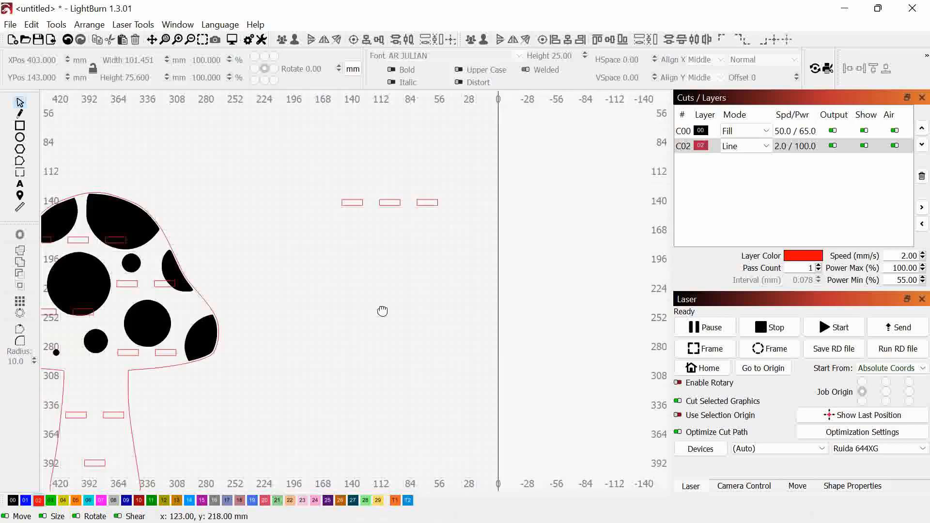
pyautogui.moveTo(382, 311); pyautogui.dragTo(420, 368)
pyautogui.click(20, 126)
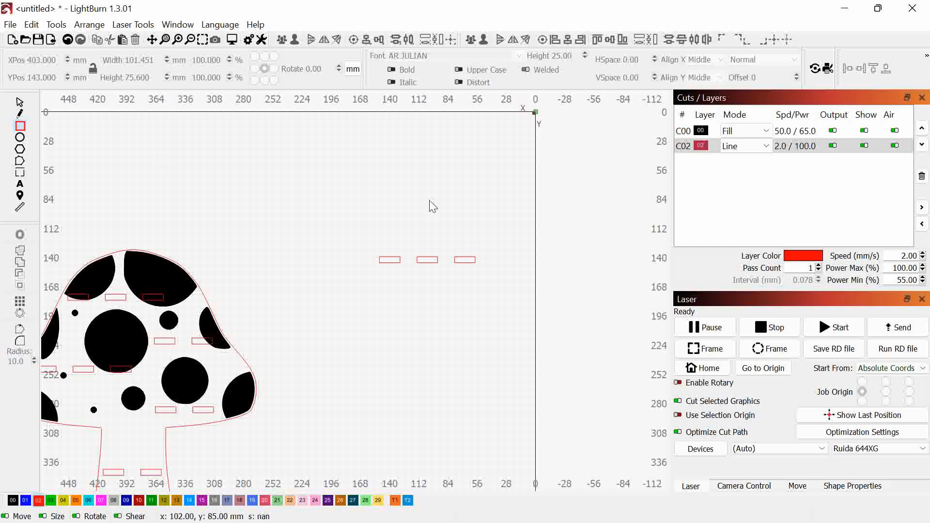
pyautogui.moveTo(472, 221); pyautogui.dragTo(374, 156)
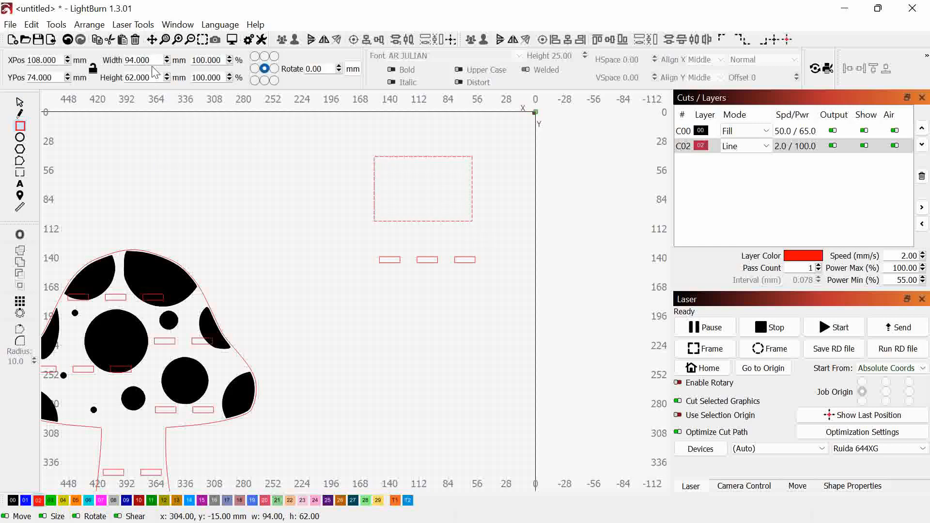
pyautogui.click(156, 60)
pyautogui.write('100')
pyautogui.press('Return')
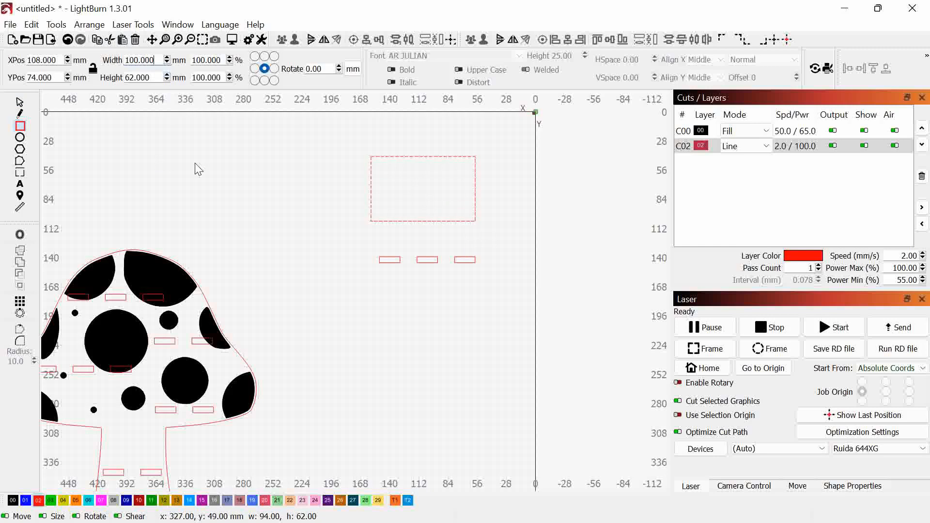
pyautogui.click(142, 71)
pyautogui.write('75')
pyautogui.press('Return')
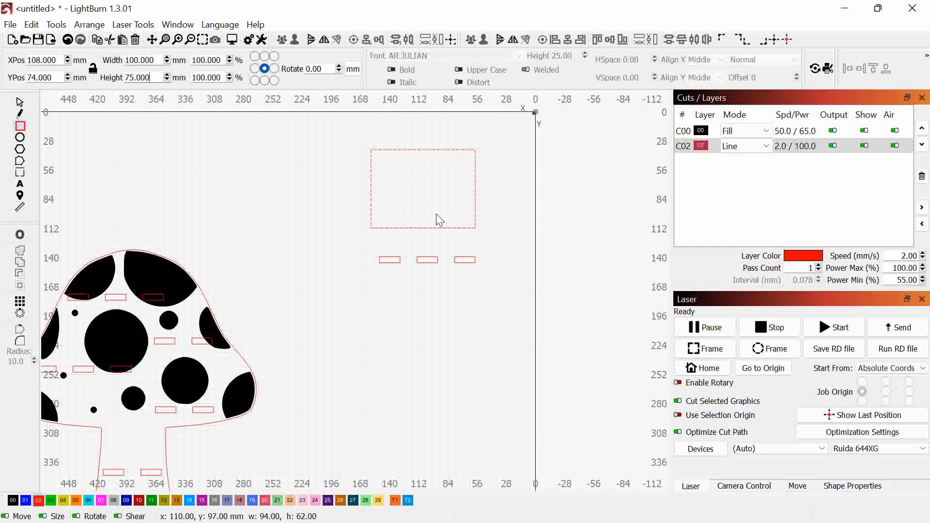
# Round the two upper corners of the 100 × 75 mm rectangle with a 10 mm radius.
pyautogui.press('Escape')
pyautogui.click(451, 194)
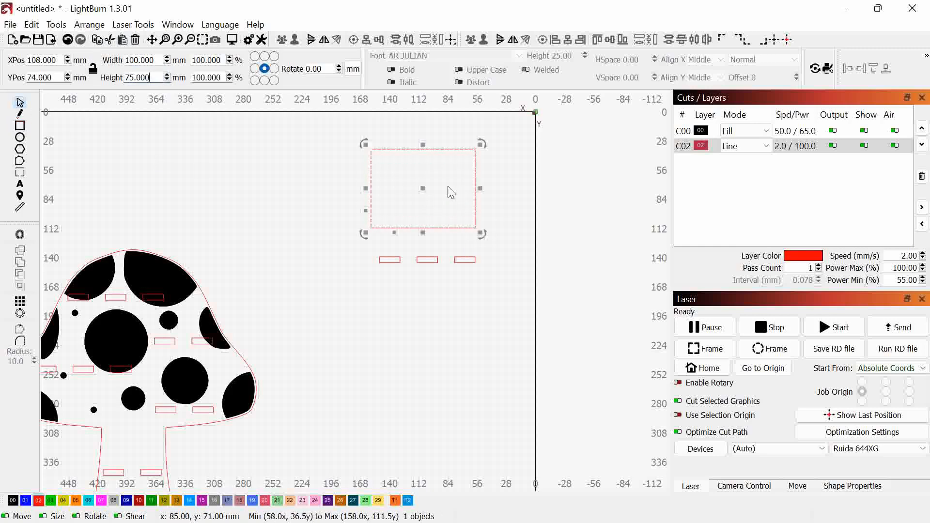
pyautogui.click(20, 341)
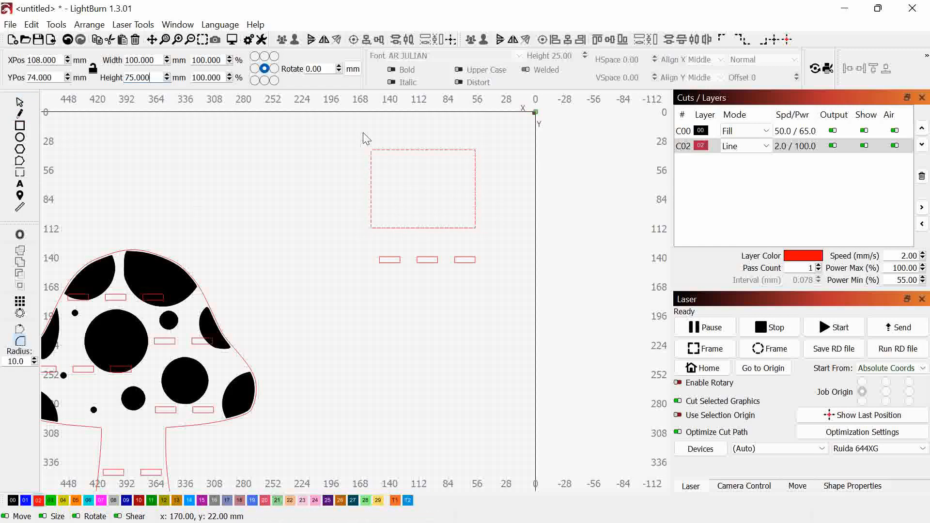
pyautogui.click(372, 152)
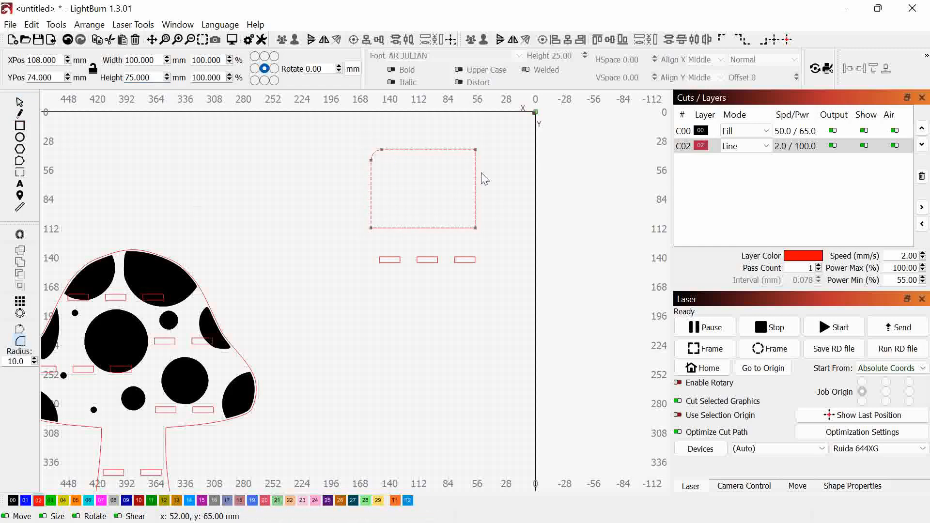
pyautogui.click(20, 102)
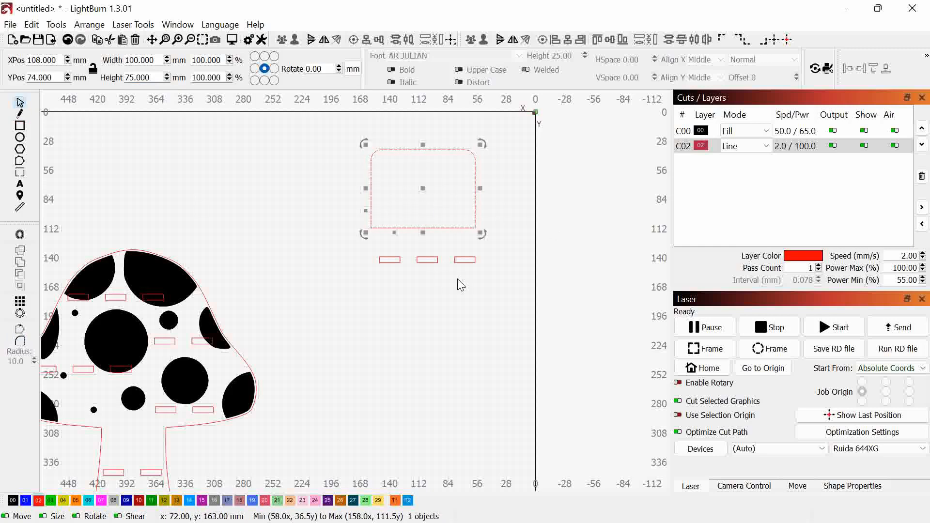
# Align the rounded rectangle and the three-tab group on a common vertical center line.
pyautogui.moveTo(458, 279); pyautogui.dragTo(410, 225)
pyautogui.click(366, 39)
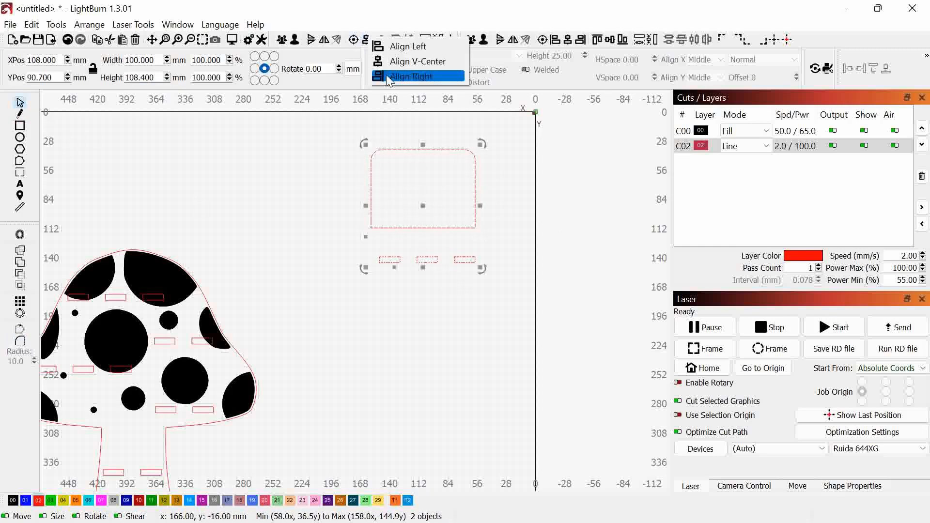
pyautogui.click(385, 62)
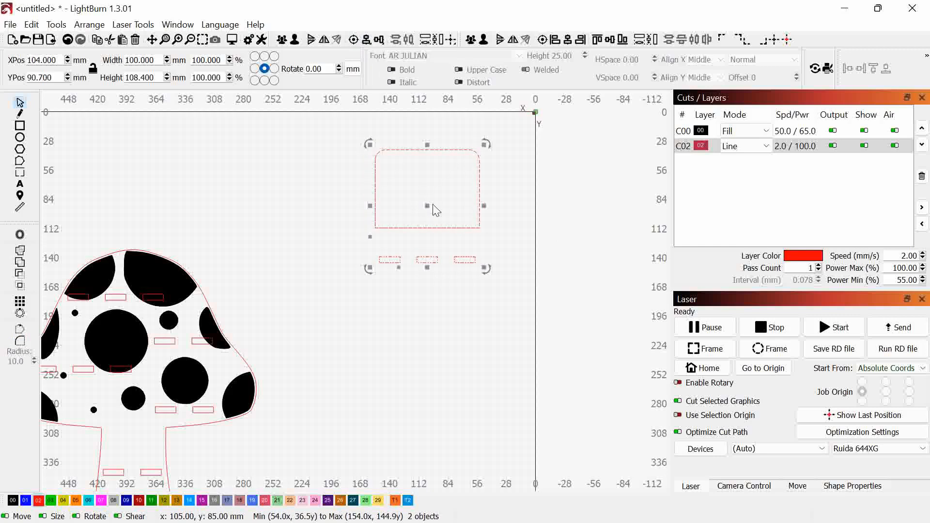
# Move only the rounded rectangle down to Y 101.8 mm so its lower edge slightly overlaps the three tabs.
pyautogui.click(511, 257)
pyautogui.click(469, 216)
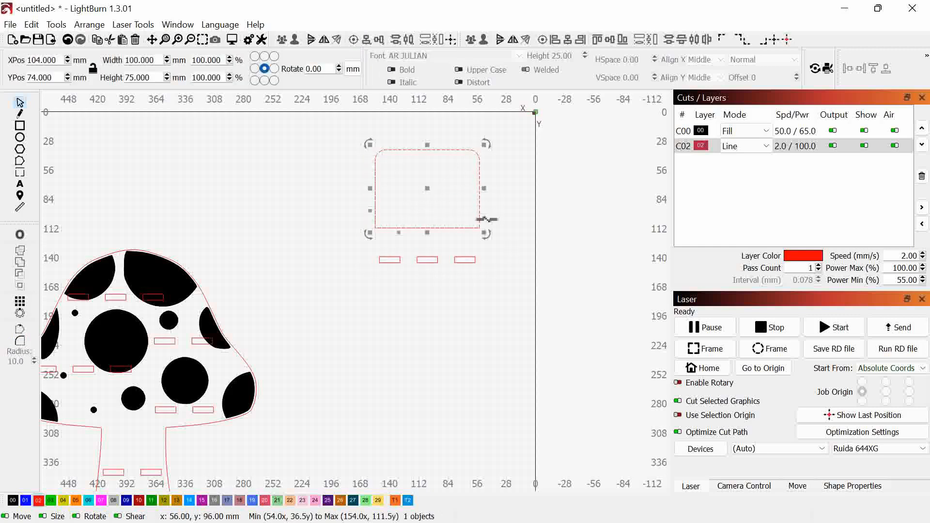
pyautogui.press('Down')
pyautogui.press('Down')
pyautogui.press('Down')
pyautogui.press('Down')
pyautogui.press('Down')
pyautogui.press('Down')
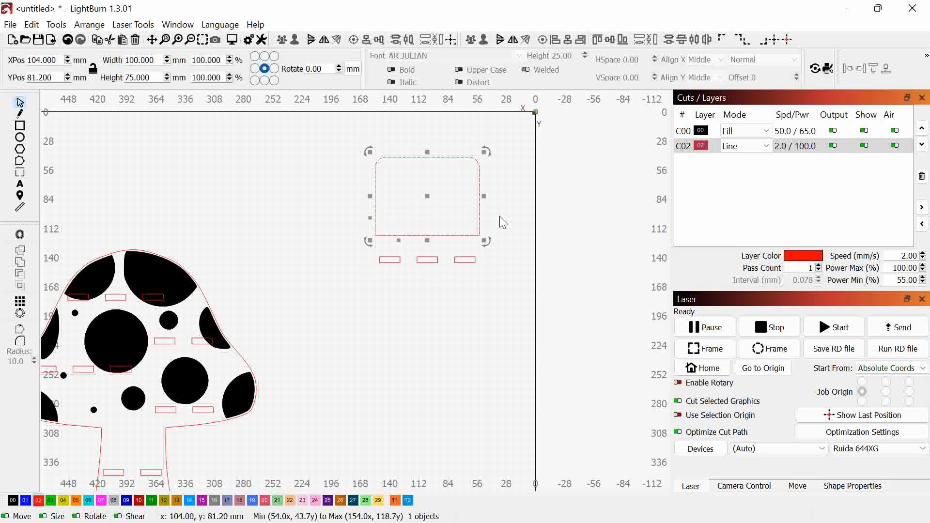
pyautogui.press('Down')
pyautogui.press('Down')
pyautogui.press('Down')
pyautogui.press('Down')
pyautogui.press('Down')
pyautogui.press('Down')
pyautogui.press('Down')
pyautogui.press('Down')
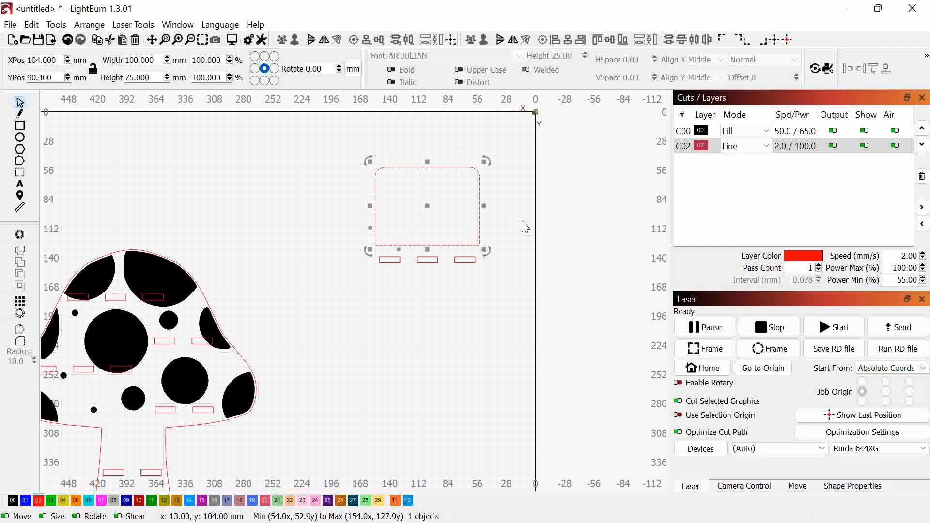
pyautogui.press('Down')
pyautogui.press('Down')
pyautogui.press('Down')
pyautogui.press('Down')
pyautogui.press('Down')
pyautogui.press('Down')
pyautogui.press('Down')
pyautogui.press('Down')
pyautogui.press('Down')
pyautogui.press('Down')
pyautogui.press('Down')
pyautogui.press('Down')
pyautogui.press('Down')
pyautogui.scroll(8, 507, 235)
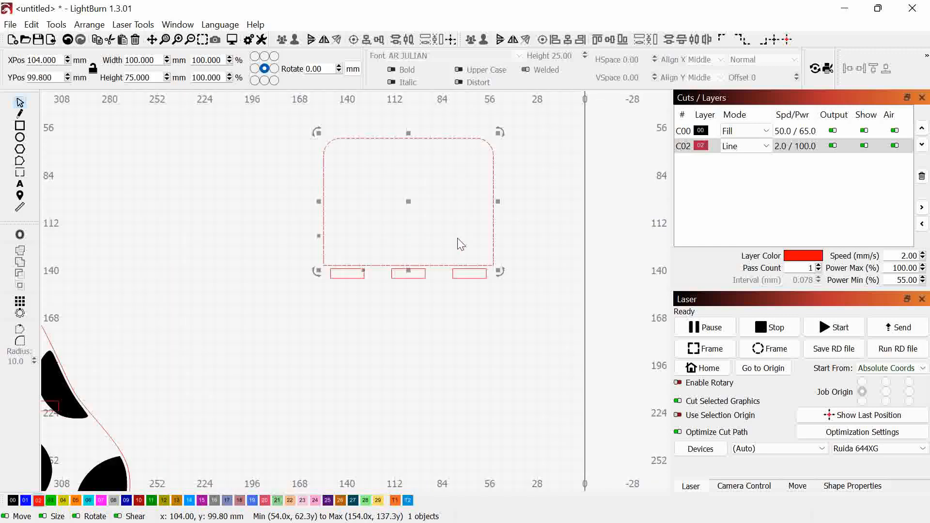
pyautogui.press('Up')
pyautogui.press('Up')
pyautogui.press('Up')
pyautogui.press('Up')
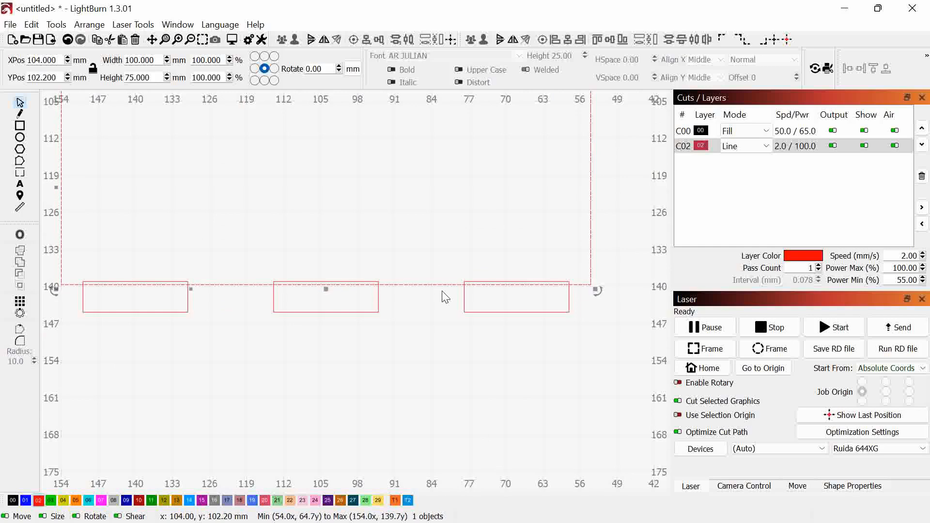
pyautogui.scroll(5, 409, 293)
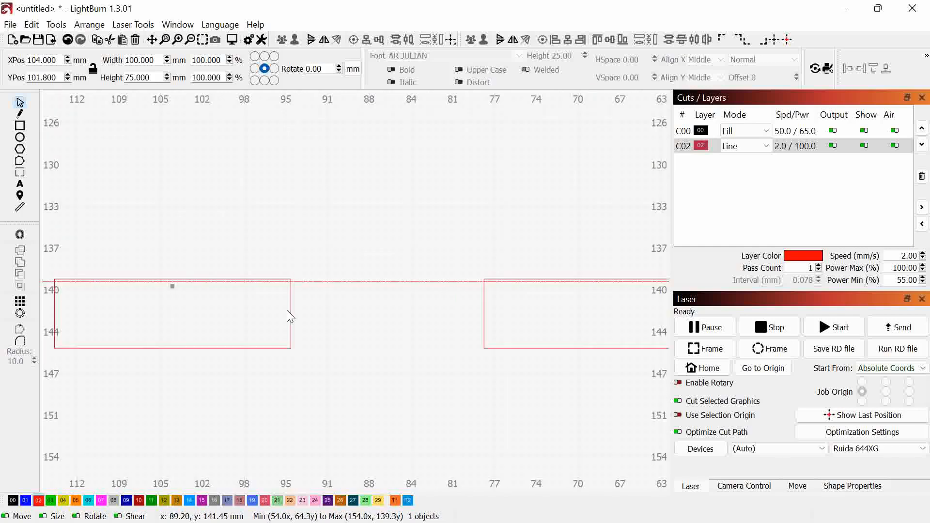
# Merge the rounded rectangle and the three-tab group into one shelf outline with a Boolean union.
pyautogui.keyDown('shift'); pyautogui.click(277, 303); pyautogui.keyUp('shift')
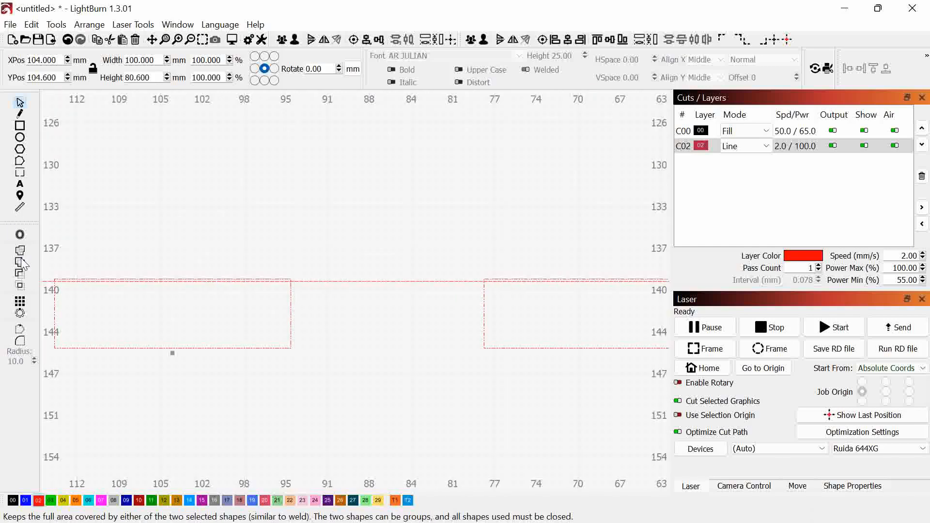
pyautogui.scroll(-2, 112, 280)
pyautogui.scroll(-3, 112, 281)
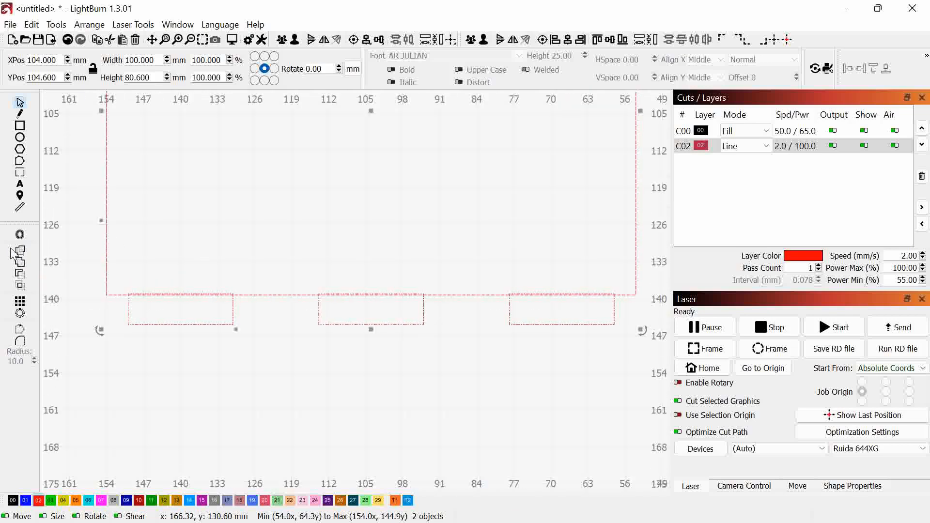
pyautogui.click(20, 261)
pyautogui.scroll(-6, 390, 388)
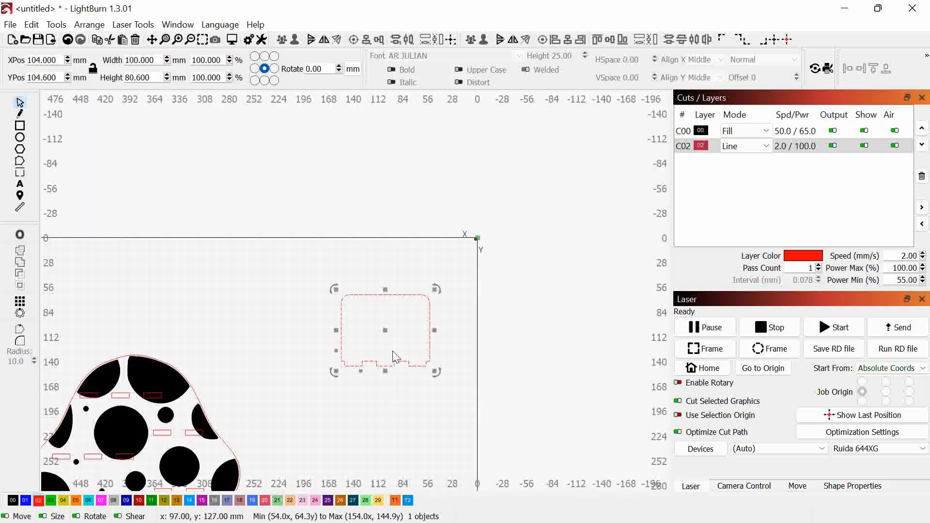
# Move the new three-tab shelf panel onto the cap's upper slots, at X 403, Y 140.6 mm.
pyautogui.moveTo(395, 357); pyautogui.dragTo(300, 294)
pyautogui.scroll(6, 301, 294)
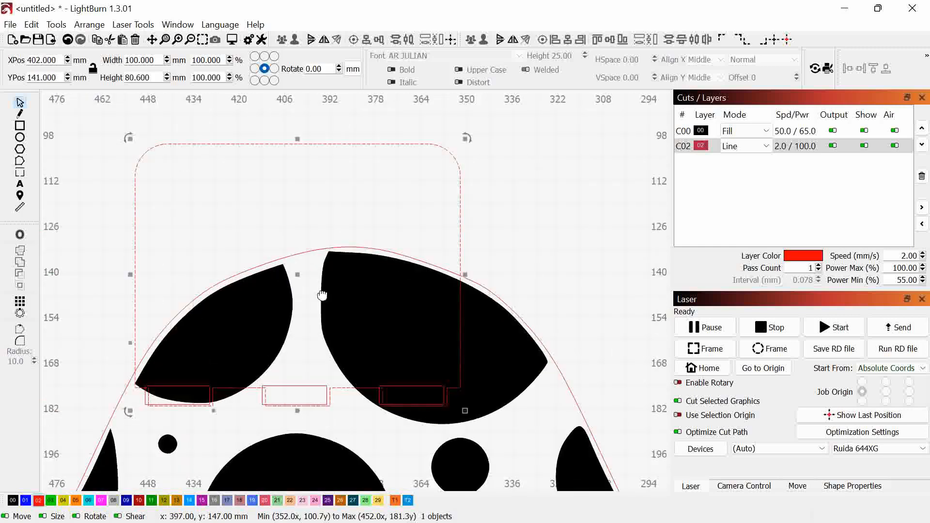
pyautogui.moveTo(313, 190); pyautogui.dragTo(317, 194)
pyautogui.scroll(3, 392, 301)
pyautogui.press('Up')
pyautogui.press('Up')
pyautogui.press('Up')
pyautogui.press('Up')
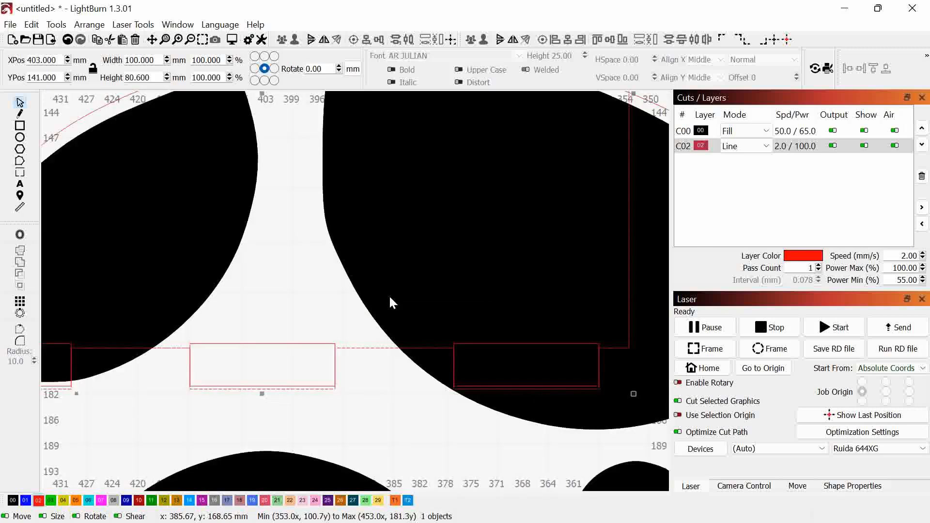
pyautogui.scroll(-2, 460, 355)
pyautogui.moveTo(409, 382); pyautogui.dragTo(460, 354)
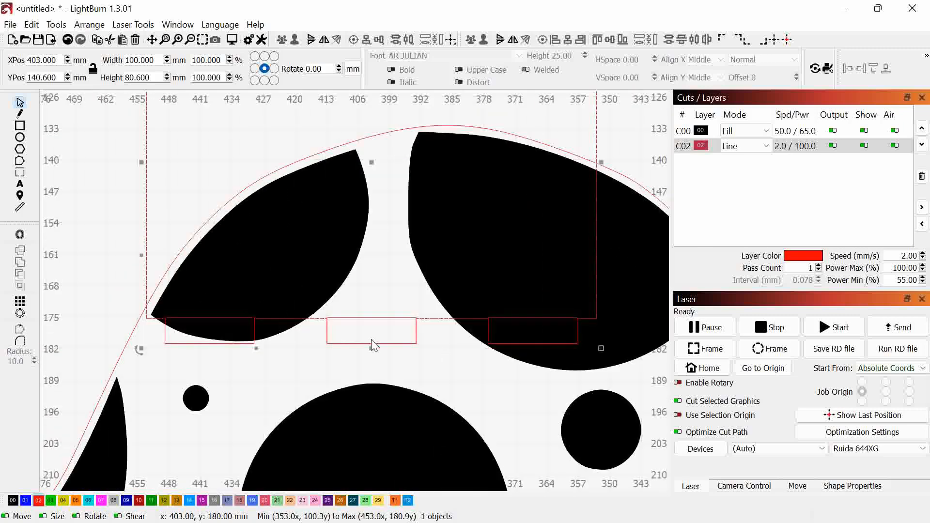
# Duplicate the new shelf panel and place the copy over the cap's lower-left slots, at X 434, Y 210 mm.
pyautogui.scroll(-3, 389, 309)
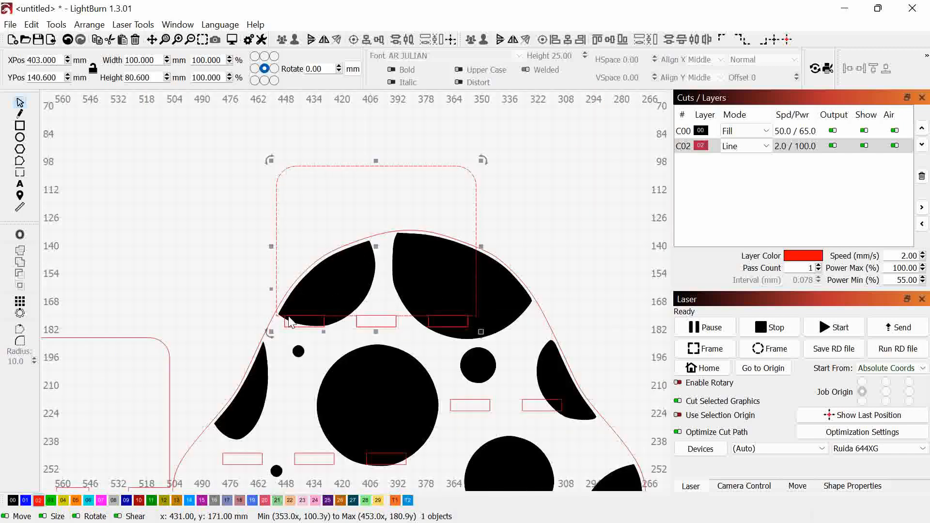
pyautogui.scroll(-1, 484, 479)
pyautogui.moveTo(483, 479); pyautogui.dragTo(460, 272)
pyautogui.moveTo(351, 309); pyautogui.dragTo(442, 412)
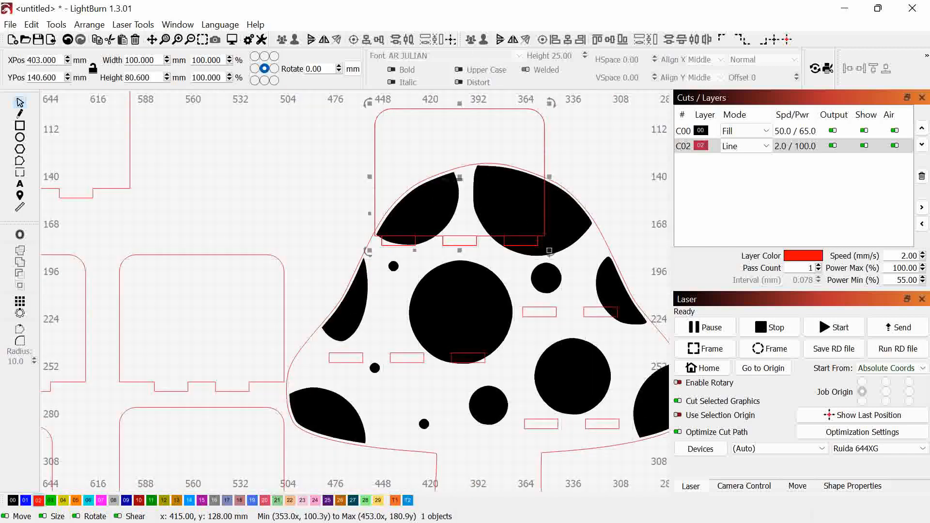
pyautogui.moveTo(460, 187); pyautogui.dragTo(414, 297)
pyautogui.scroll(2, 420, 346)
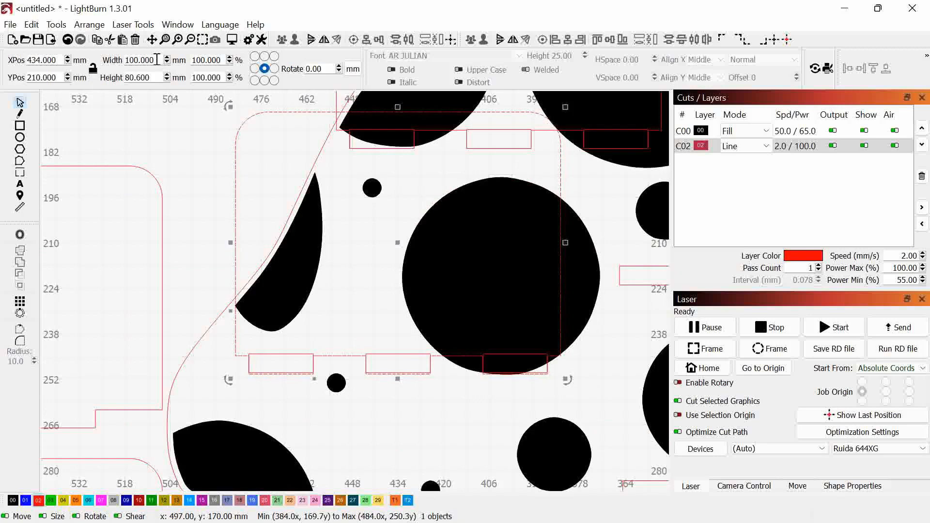
# Try a width of 128 mm on the shelf copy over the cap's lower-left slots.
pyautogui.scroll(20, 157, 59)
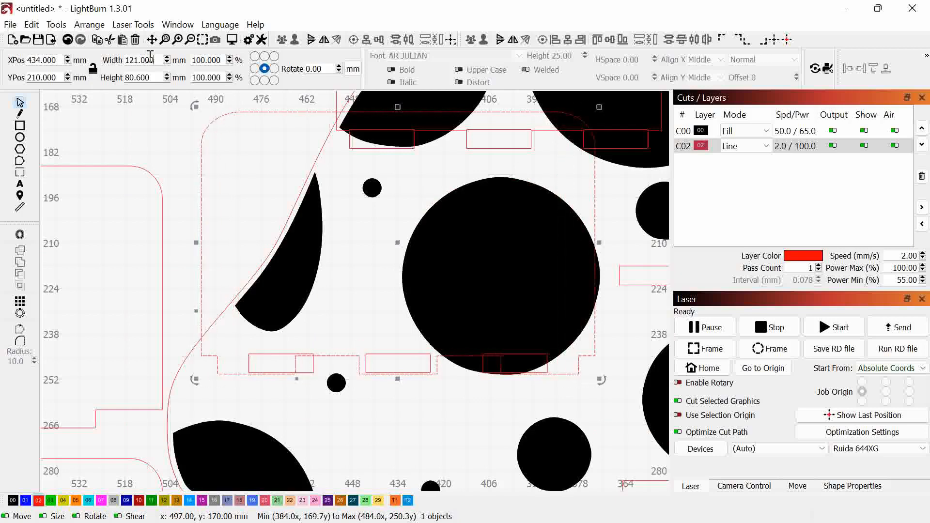
pyautogui.scroll(2, 151, 56)
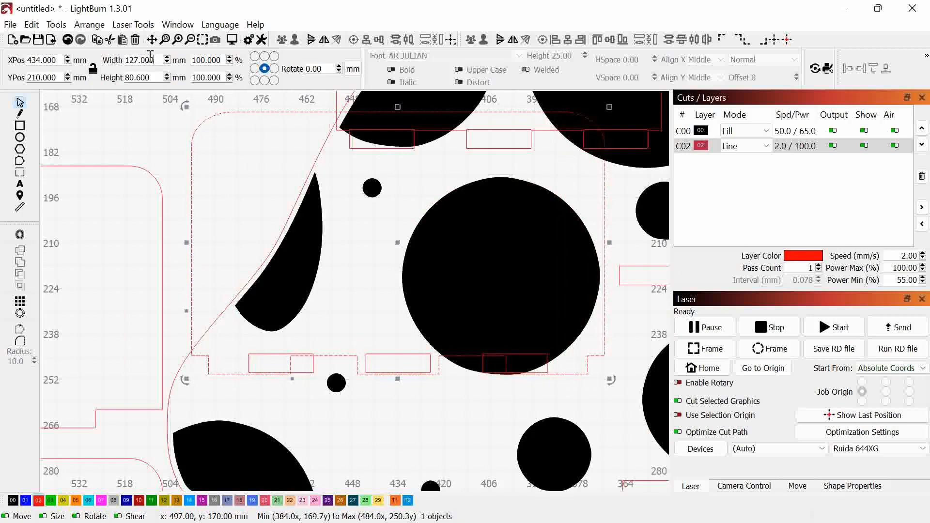
pyautogui.scroll(1, 151, 56)
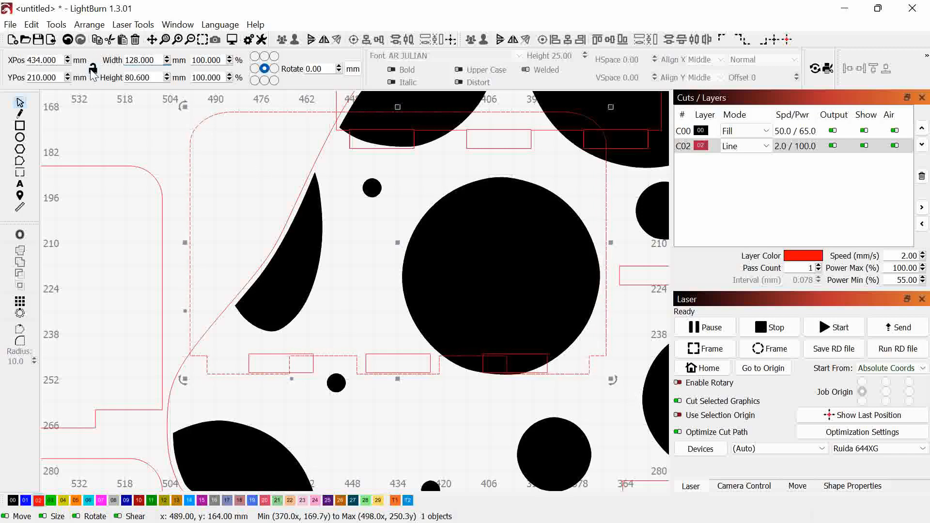
# Delete the widened shelf copy from the cap's lower-left slots.
pyautogui.scroll(-5, 187, 194)
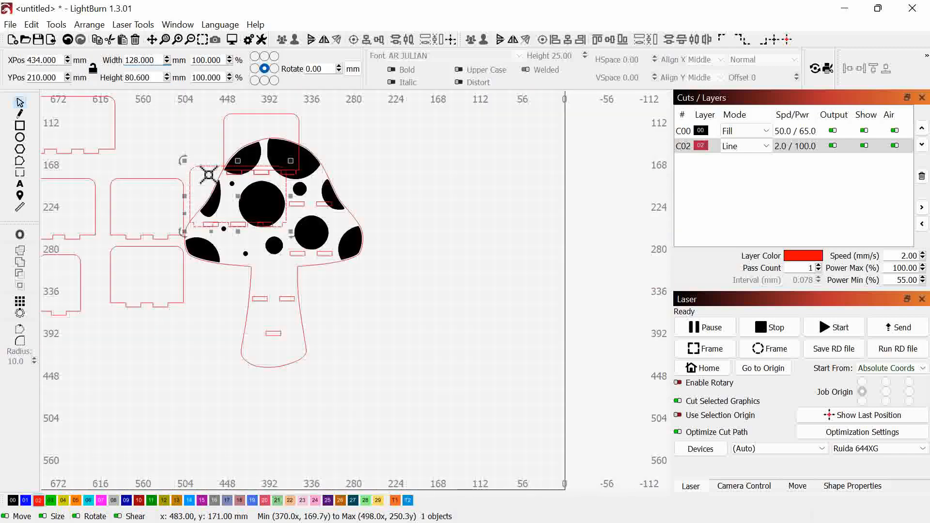
pyautogui.click(195, 179)
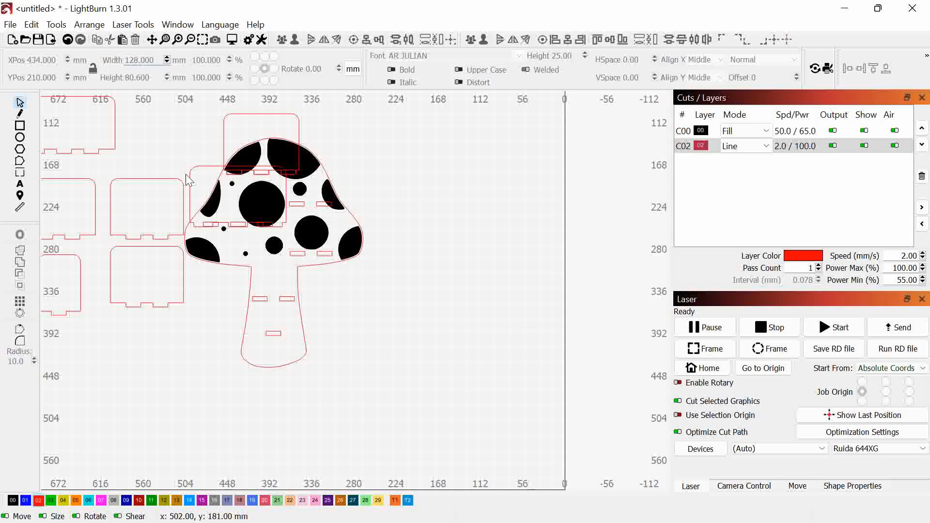
pyautogui.click(194, 168)
pyautogui.press('Delete')
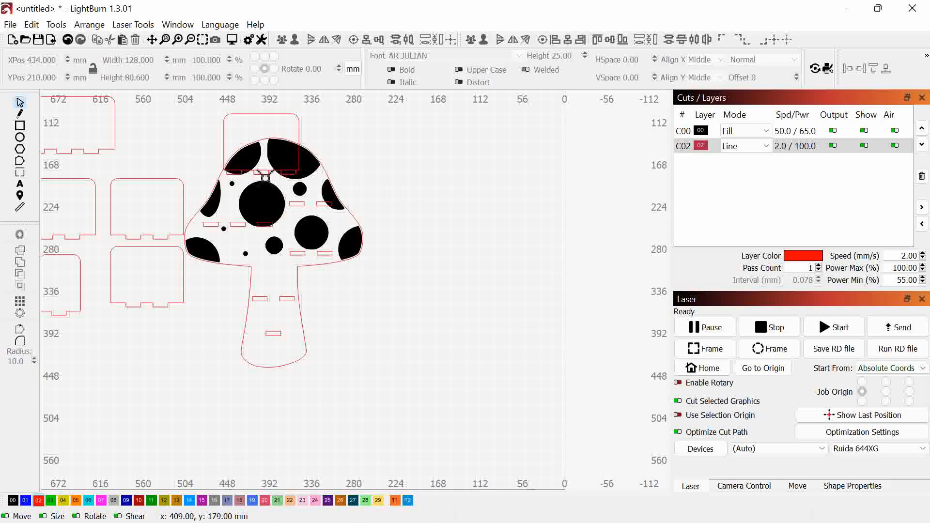
# Copy the cap's lower-left three-slot group to the empty area beside the mushroom at X 149, Y 132 mm.
pyautogui.scroll(5, 230, 249)
pyautogui.click(277, 189)
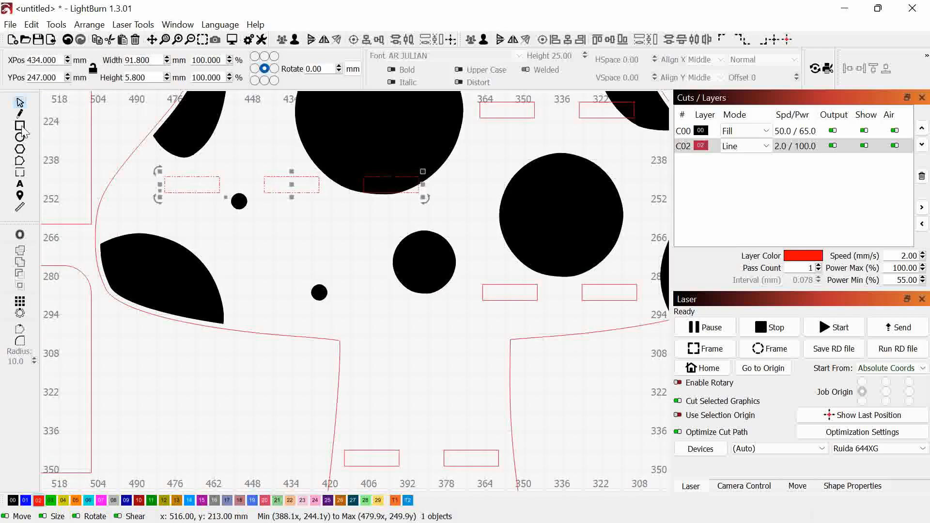
pyautogui.scroll(-5, 261, 300)
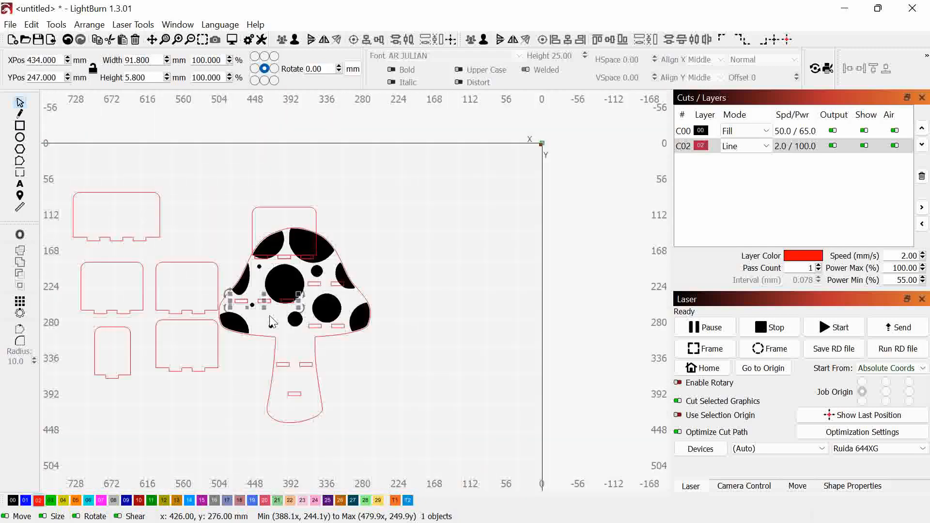
pyautogui.hotkey('ctrl', 'v')
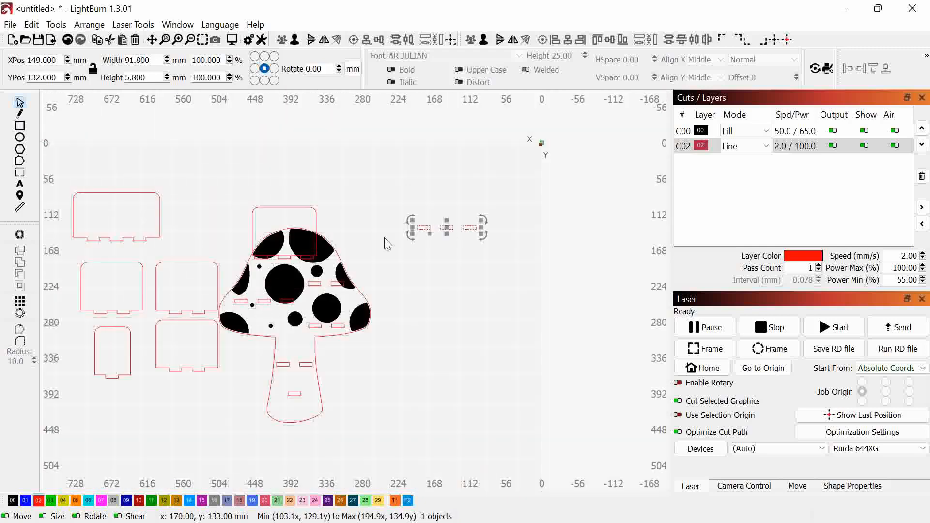
# Draw a rectangle above the copied three-slot group and size it to 128 mm wide by 75 mm high.
pyautogui.click(19, 125)
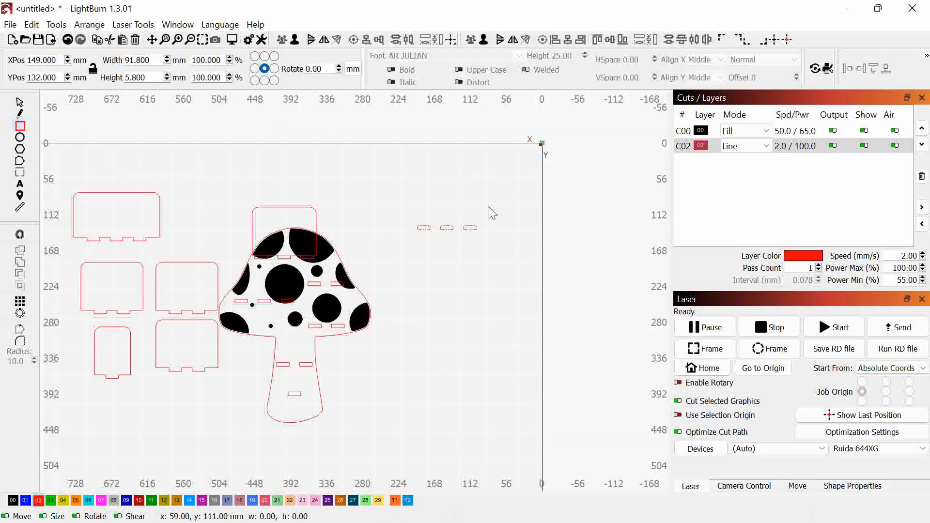
pyautogui.moveTo(505, 214); pyautogui.dragTo(391, 172)
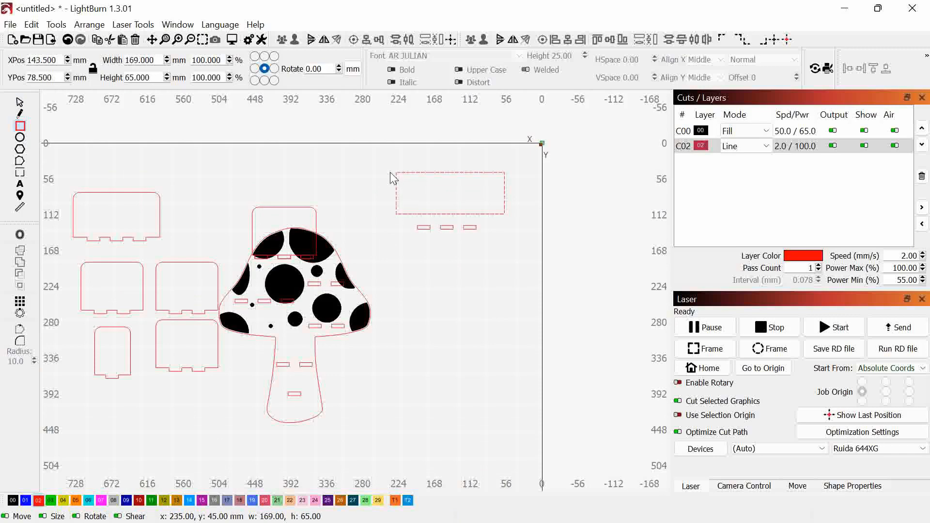
pyautogui.click(160, 59)
pyautogui.write('128')
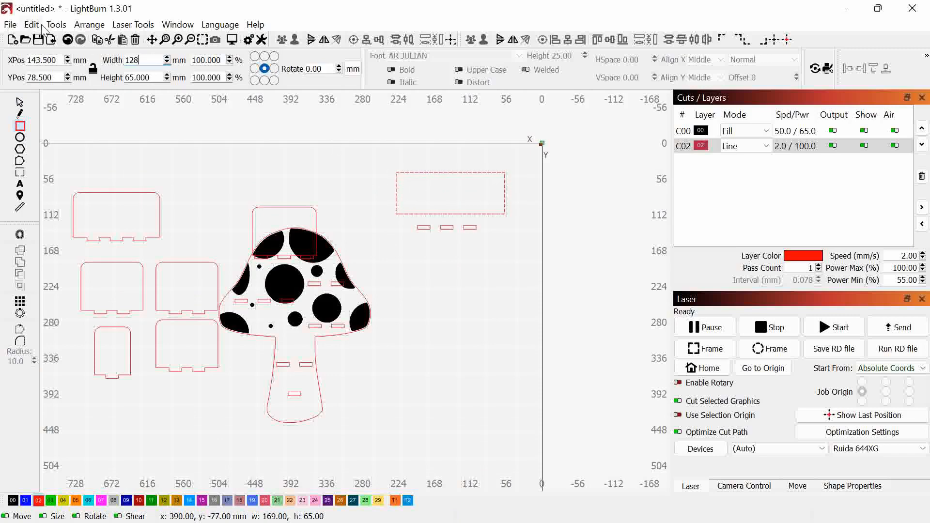
pyautogui.press('Tab')
pyautogui.write('75')
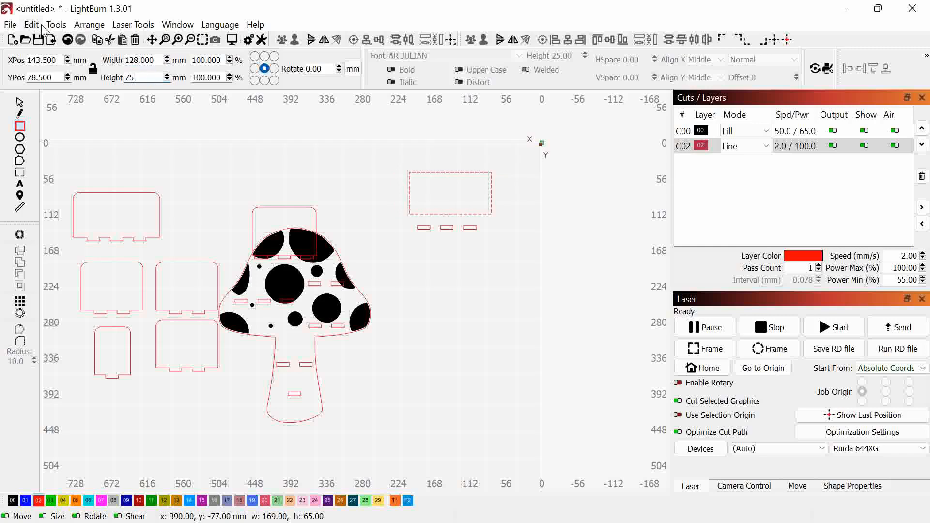
pyautogui.press('Return')
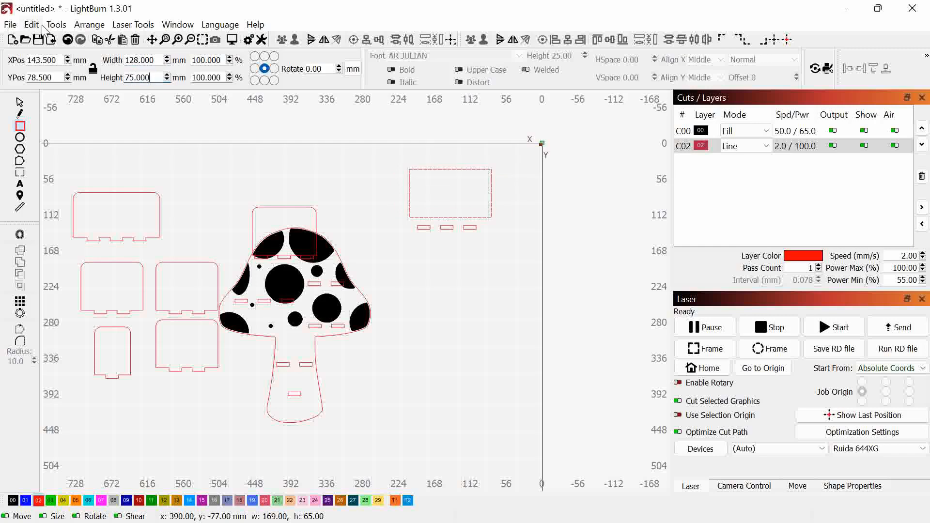
pyautogui.click(20, 103)
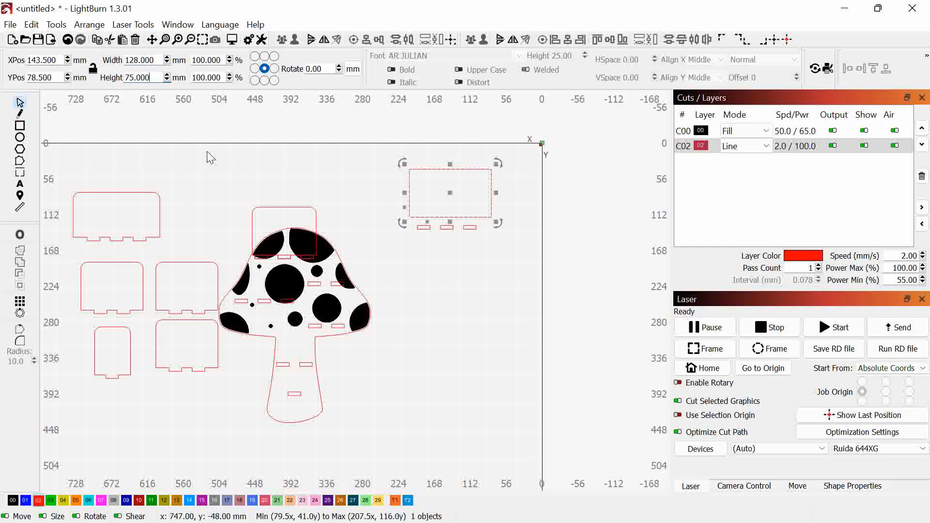
# Round the rectangle's two upper corners with a 10 mm radius.
pyautogui.click(19, 342)
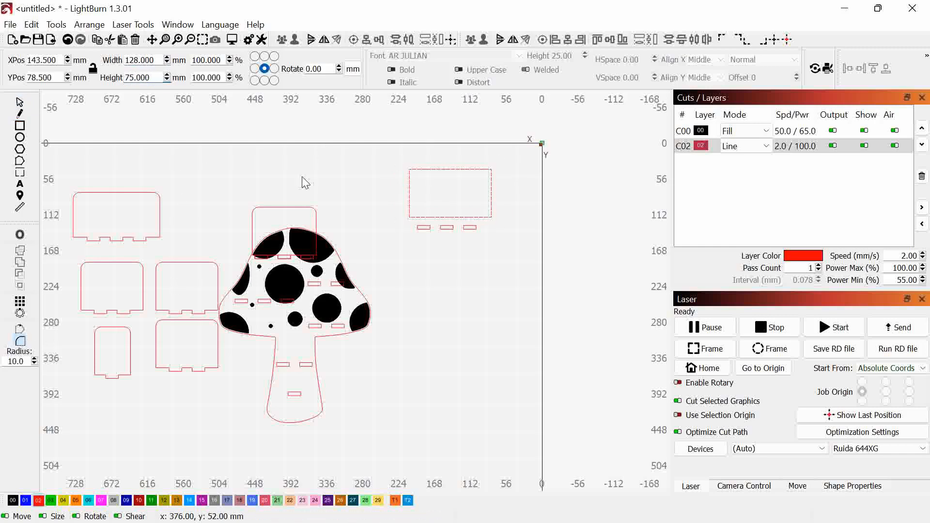
pyautogui.click(412, 175)
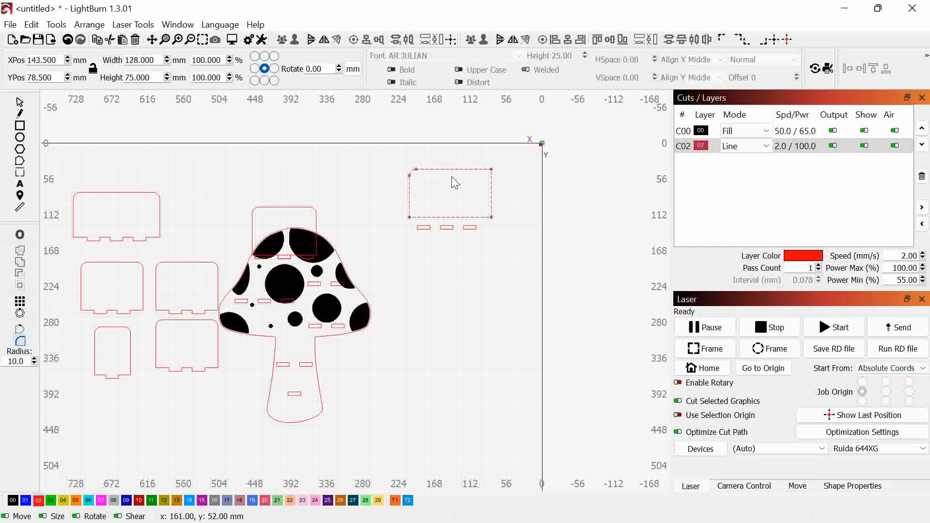
pyautogui.click(490, 169)
pyautogui.scroll(5, 435, 166)
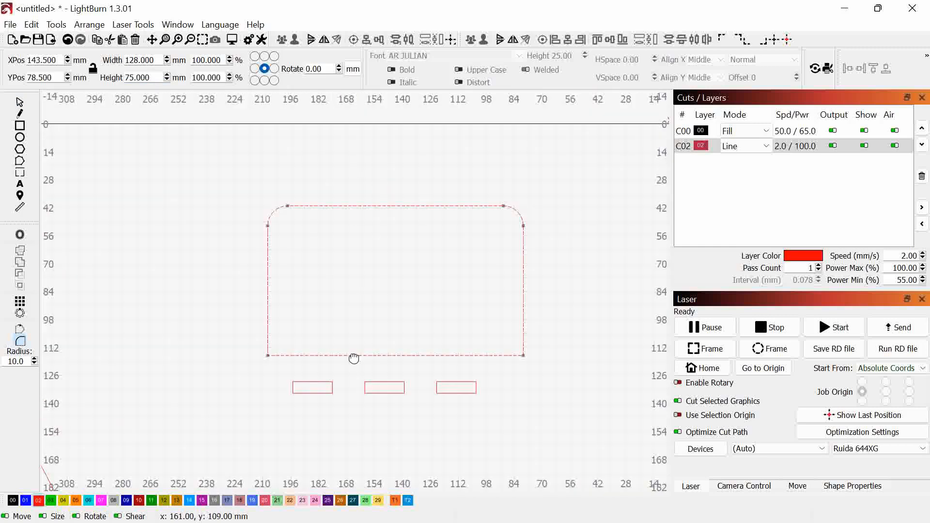
pyautogui.click(22, 99)
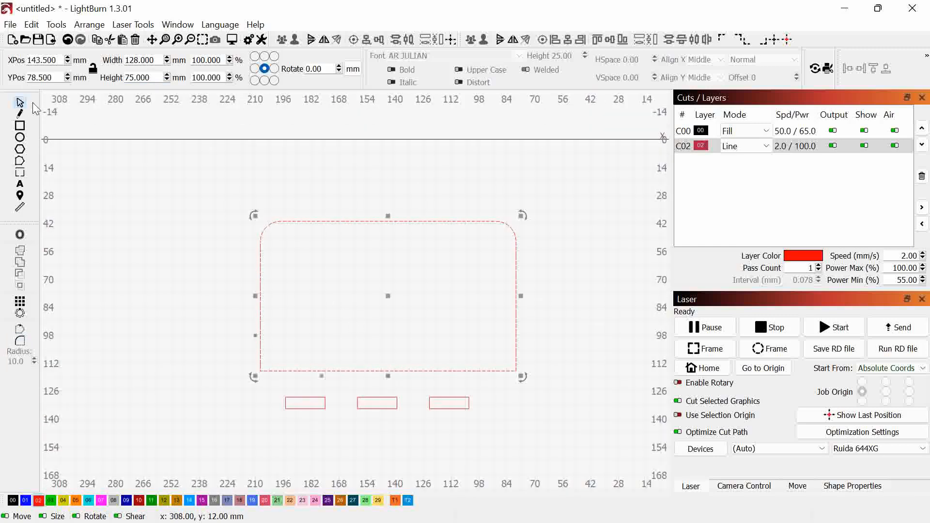
# Align the rounded rectangle and the three tabs on a common vertical centre line.
pyautogui.keyDown('shift'); pyautogui.click(369, 409); pyautogui.keyUp('shift')
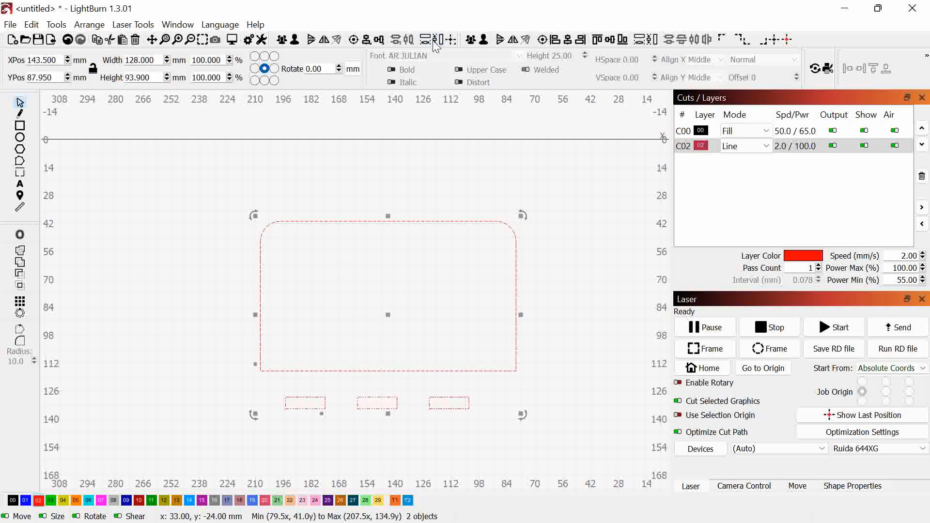
pyautogui.click(378, 40)
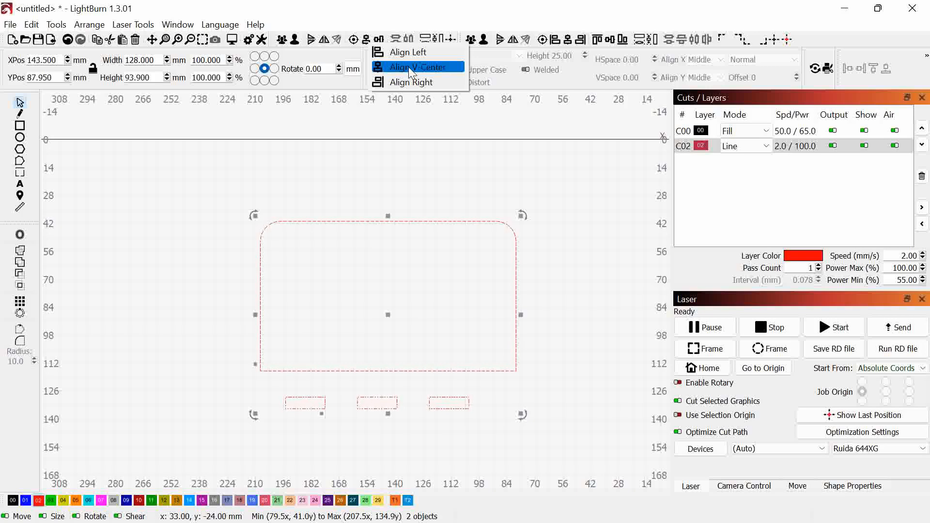
pyautogui.click(411, 67)
pyautogui.click(601, 311)
# Move only the rounded rectangle down to Y 91.7 mm so its lower edge slightly overlaps the three tabs.
pyautogui.click(415, 267)
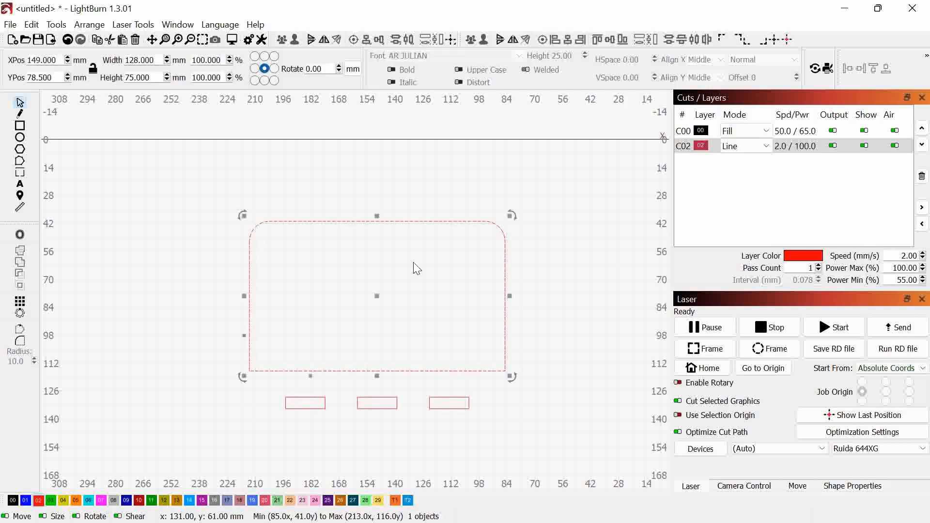
pyautogui.press('Down')
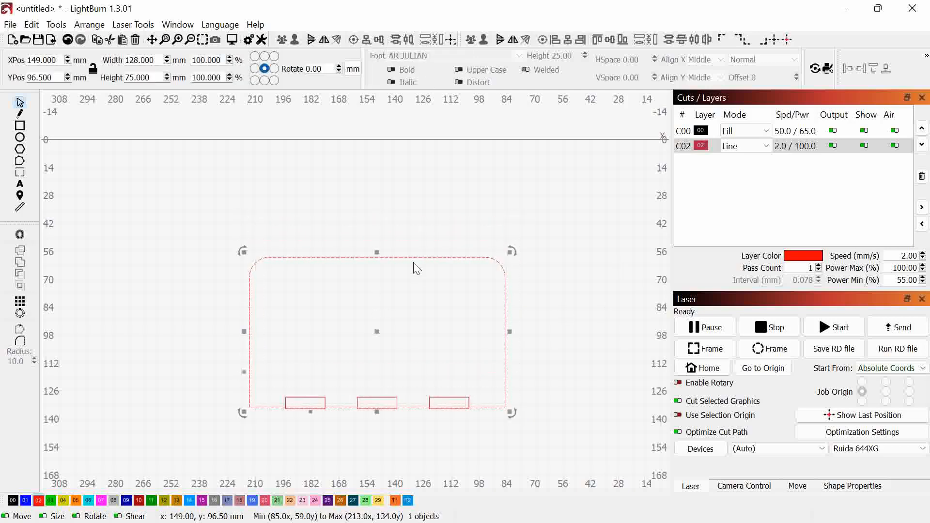
pyautogui.press('Up')
pyautogui.press('Down')
pyautogui.press('Down')
pyautogui.press('Down')
pyautogui.press('Down')
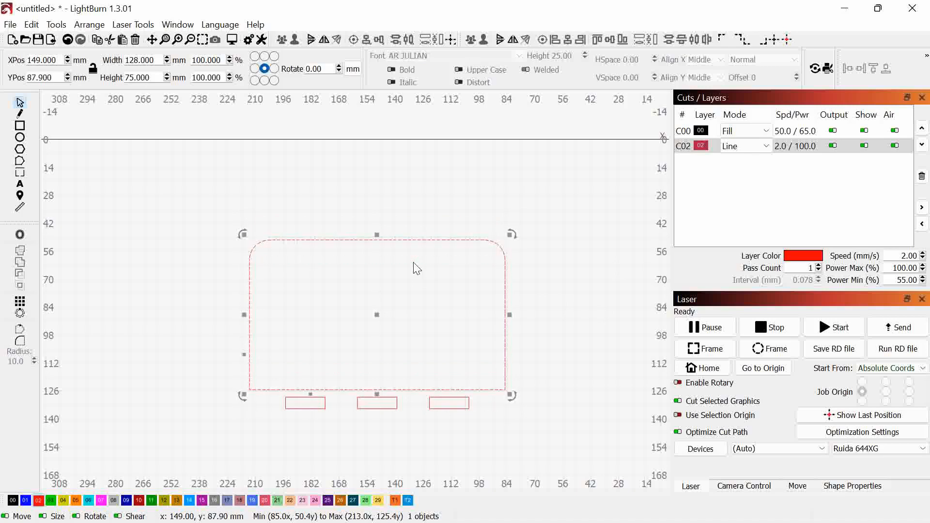
pyautogui.scroll(1, 447, 334)
pyautogui.scroll(5, 443, 329)
pyautogui.moveTo(438, 359); pyautogui.dragTo(510, 119)
pyautogui.scroll(2, 322, 356)
pyautogui.hotkey('ctrl', 'Up')
pyautogui.hotkey('ctrl', 'Up')
pyautogui.hotkey('ctrl', 'Up')
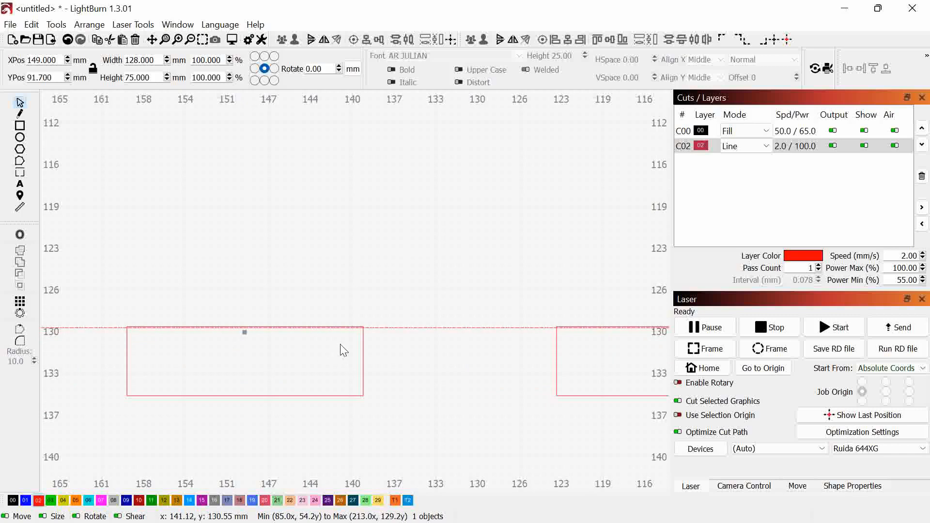
pyautogui.scroll(2, 514, 323)
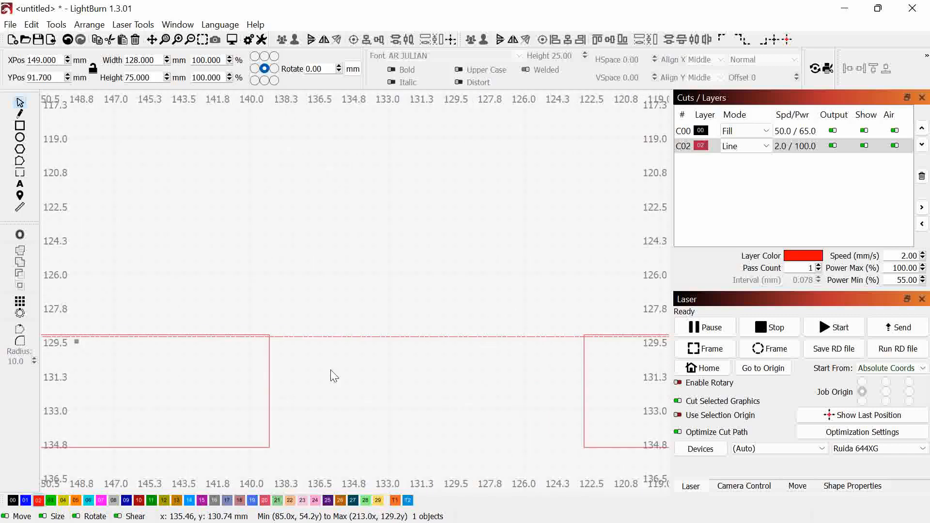
# Merge the rectangle and three tabs with a Boolean union, and place the resulting shelf panel at X 71, Y 52 mm.
pyautogui.hotkey('ctrl', 'a')
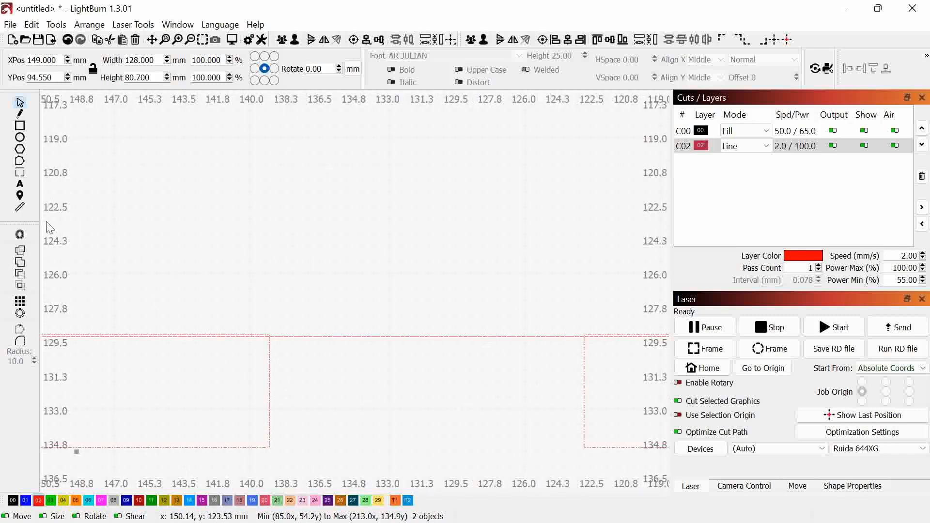
pyautogui.click(21, 251)
pyautogui.scroll(-10, 322, 378)
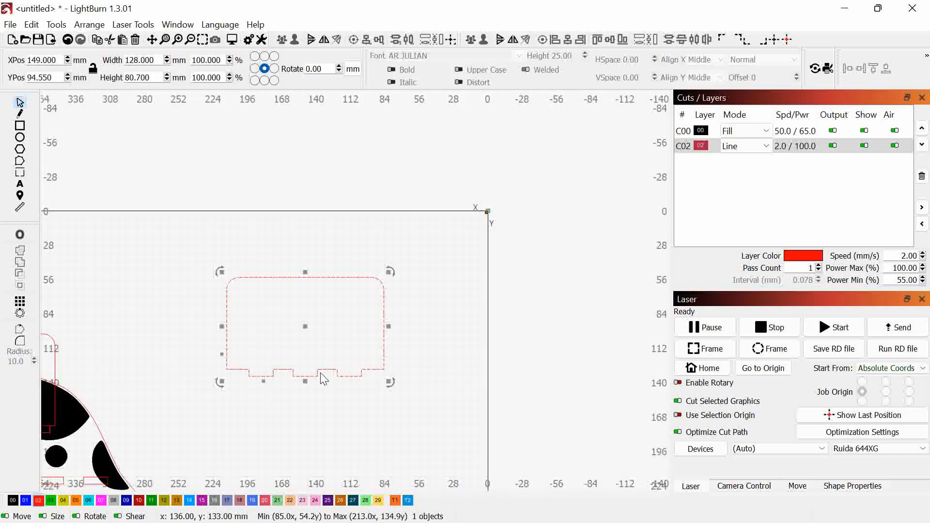
pyautogui.moveTo(467, 342); pyautogui.dragTo(521, 319)
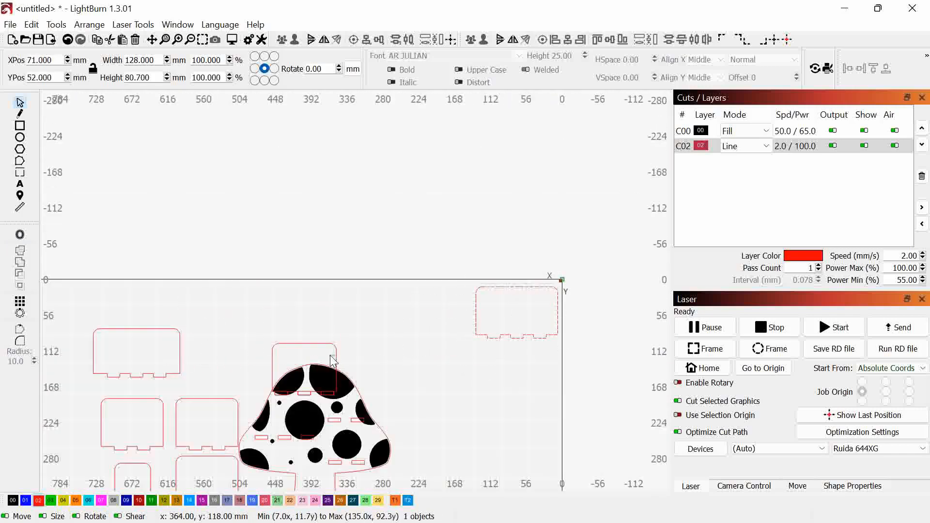
# Move the 100 mm wide panel off the cap to X 54, Y 138 mm and the one-tab panel to X 44, Y 250 mm.
pyautogui.click(355, 356)
pyautogui.click(323, 345)
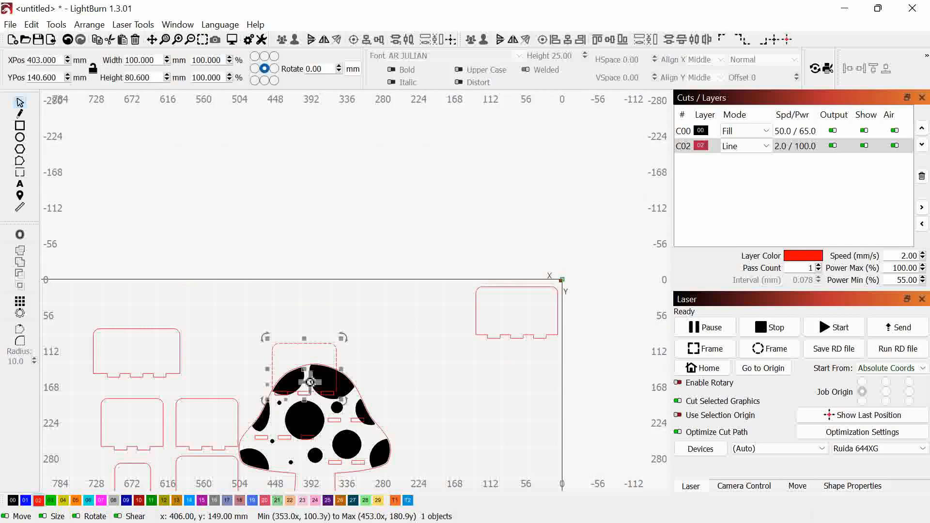
pyautogui.moveTo(310, 382); pyautogui.dragTo(527, 368)
pyautogui.scroll(1, 447, 410)
pyautogui.moveTo(447, 409); pyautogui.dragTo(563, 264)
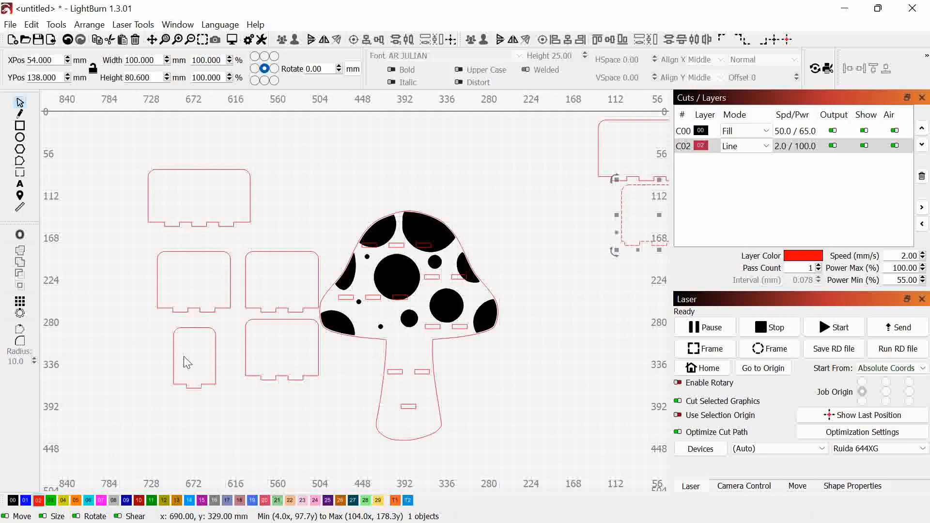
pyautogui.moveTo(204, 362); pyautogui.dragTo(614, 306)
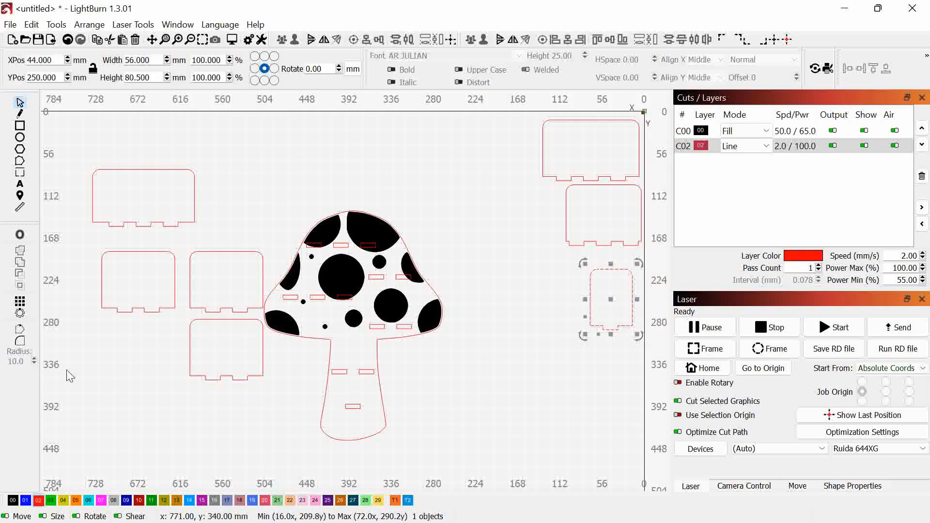
# Move the lower two-tab shelf panel onto the cap's upper-right pair of slots, at X 338, Y 183 mm.
pyautogui.click(226, 349)
pyautogui.moveTo(227, 350); pyautogui.dragTo(391, 251)
pyautogui.scroll(6, 378, 291)
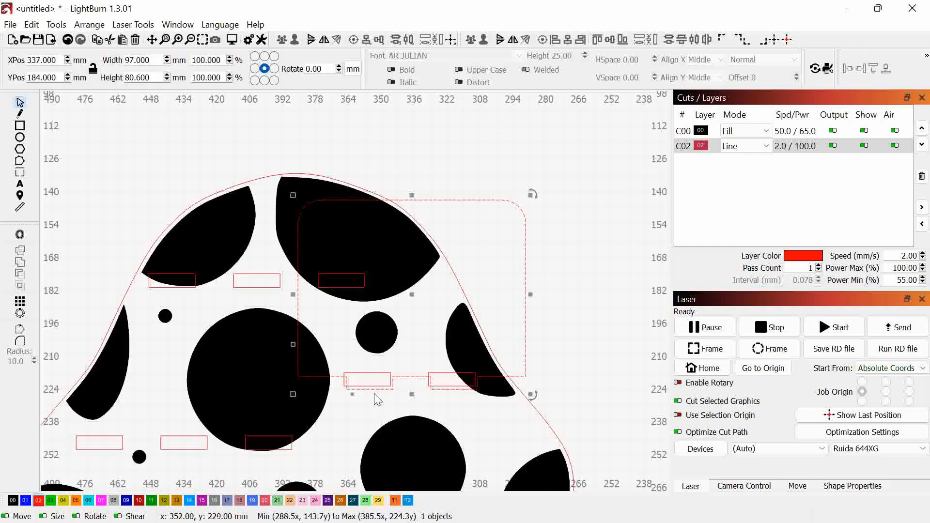
pyautogui.moveTo(413, 296); pyautogui.dragTo(412, 292)
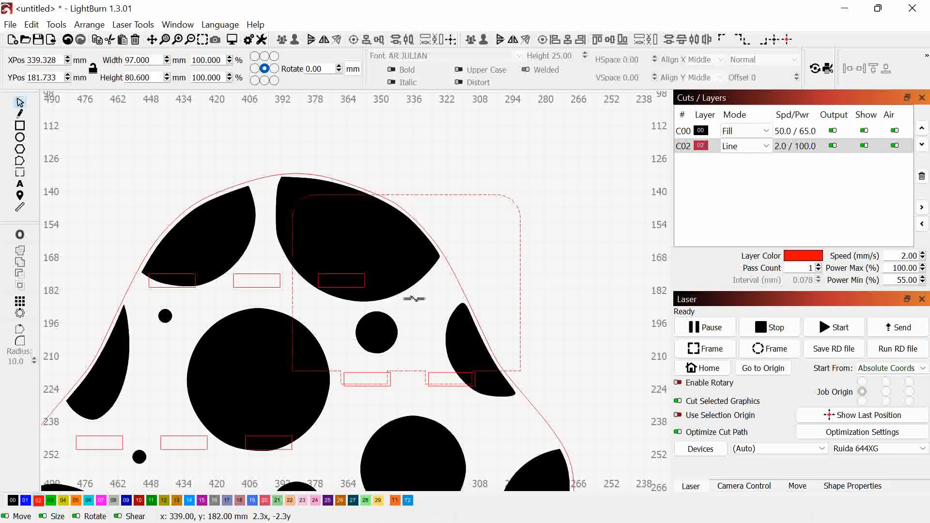
pyautogui.moveTo(416, 298); pyautogui.dragTo(414, 298)
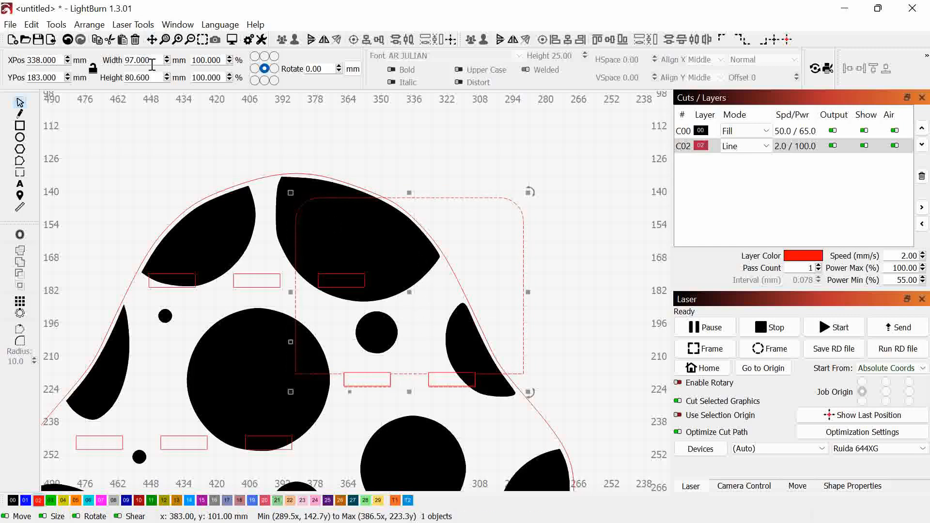
# Narrow the two-tab panel over the cap's upper-right slots to 80 mm wide to test its fit, and delete it.
pyautogui.scroll(-13, 156, 63)
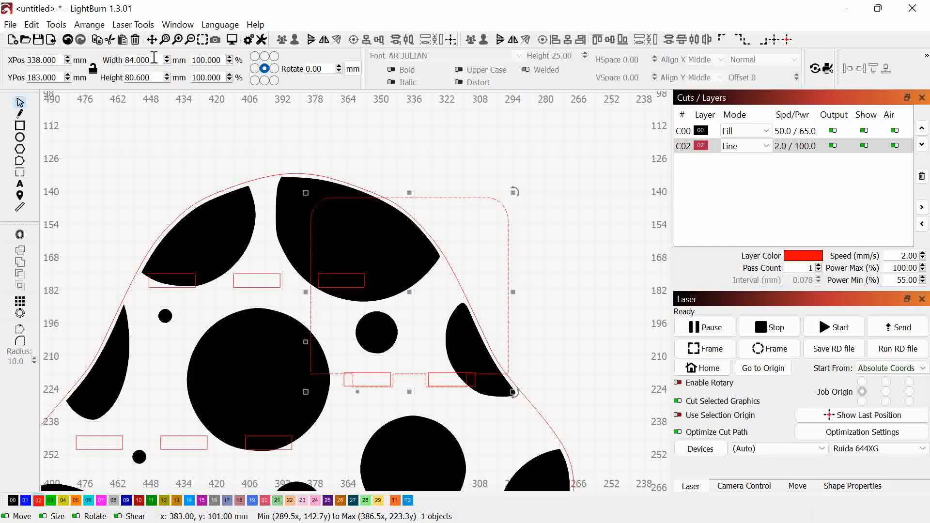
pyautogui.scroll(-4, 154, 57)
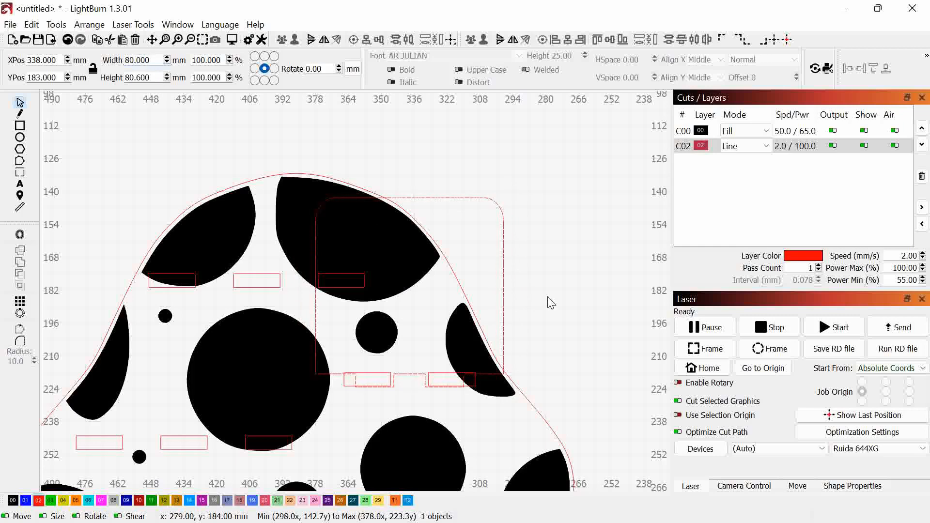
pyautogui.click(466, 239)
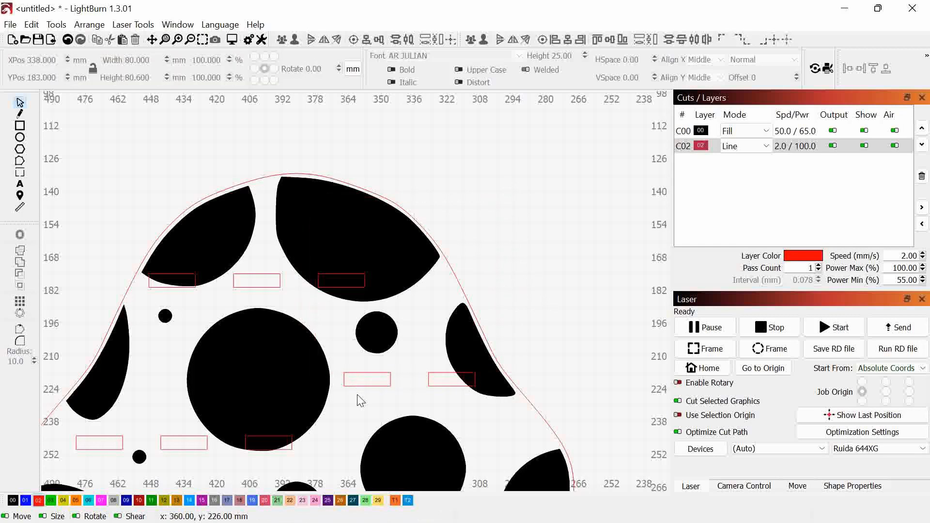
# Duplicate the cap's upper-right pair of slots and place the copy in the empty area beside the cap, at X 241, Y 107 mm.
pyautogui.scroll(2, 360, 395)
pyautogui.moveTo(490, 378); pyautogui.dragTo(367, 368)
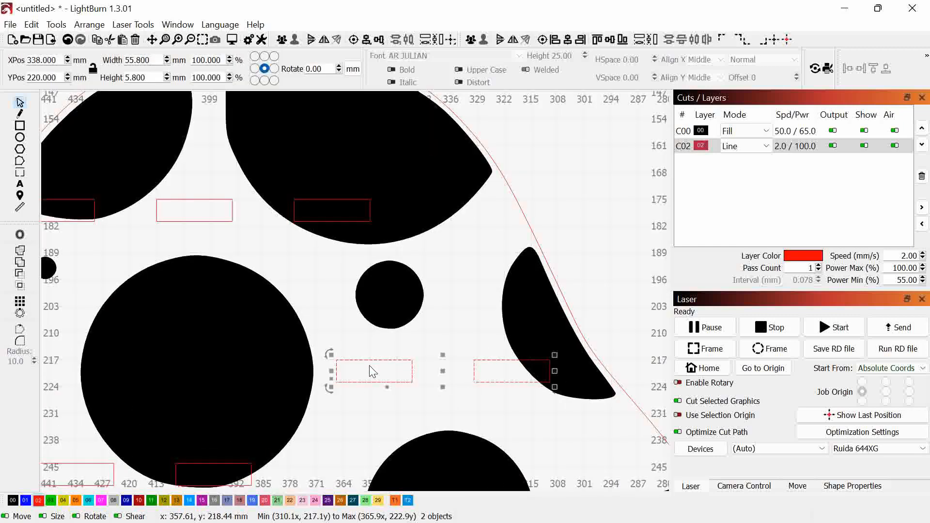
pyautogui.scroll(-5, 463, 421)
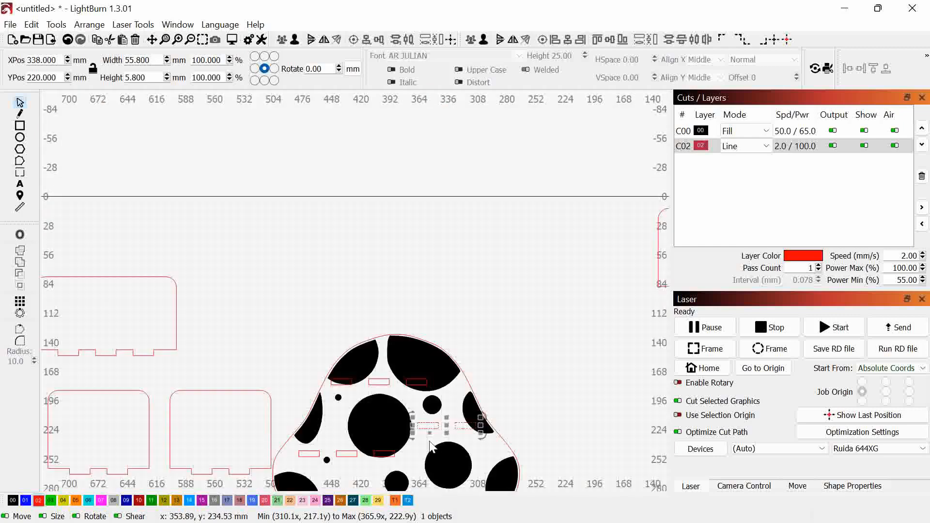
pyautogui.moveTo(452, 427); pyautogui.dragTo(530, 380)
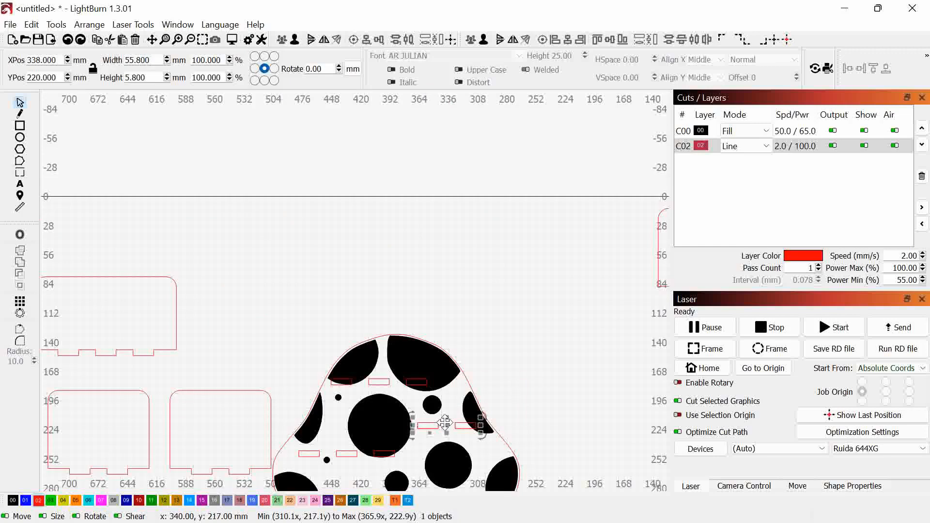
pyautogui.moveTo(448, 426); pyautogui.dragTo(432, 305)
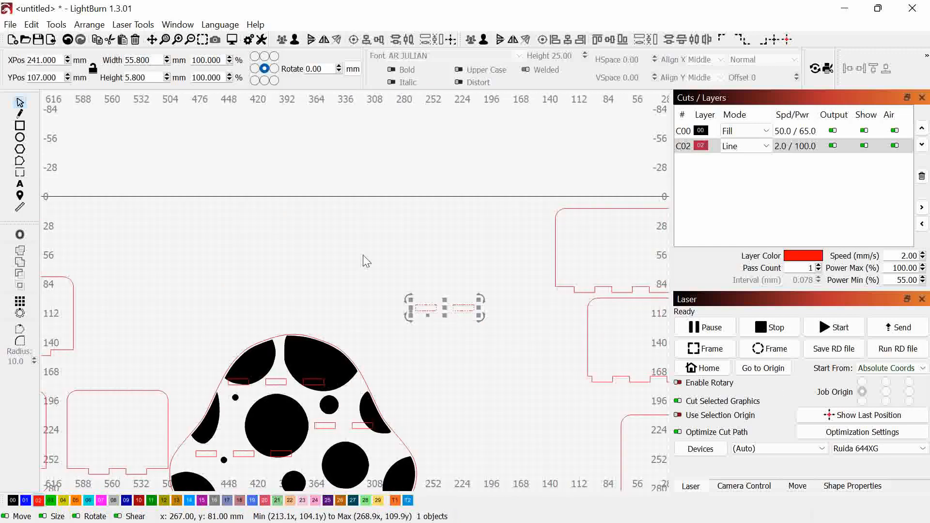
# Draw a rectangle about 112 by 50 mm above the copied slots, and set it to 80 mm wide and 75 mm high.
pyautogui.click(21, 126)
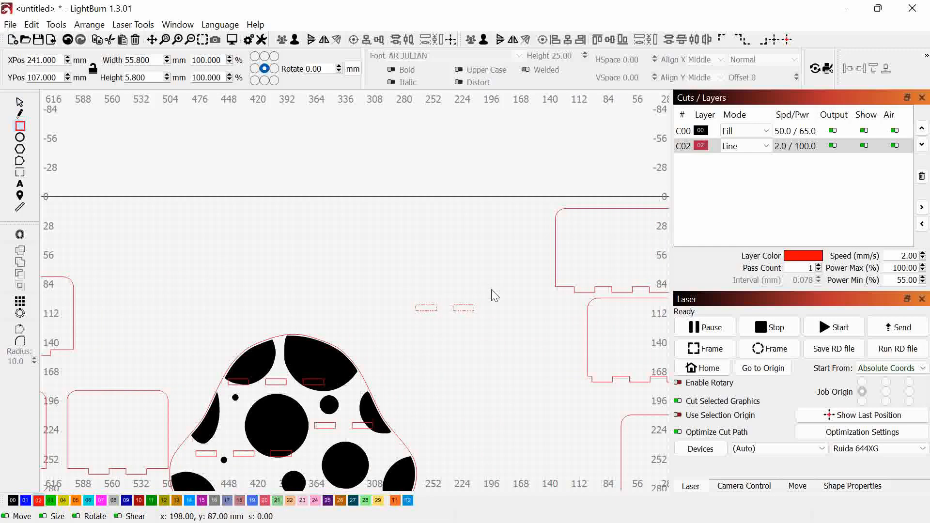
pyautogui.moveTo(495, 295); pyautogui.dragTo(382, 242)
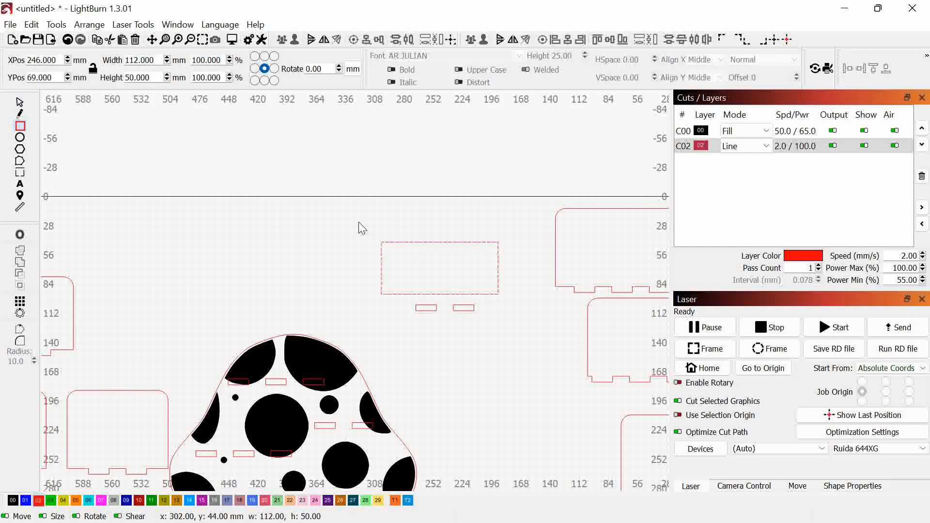
pyautogui.doubleClick(156, 57)
pyautogui.write('80')
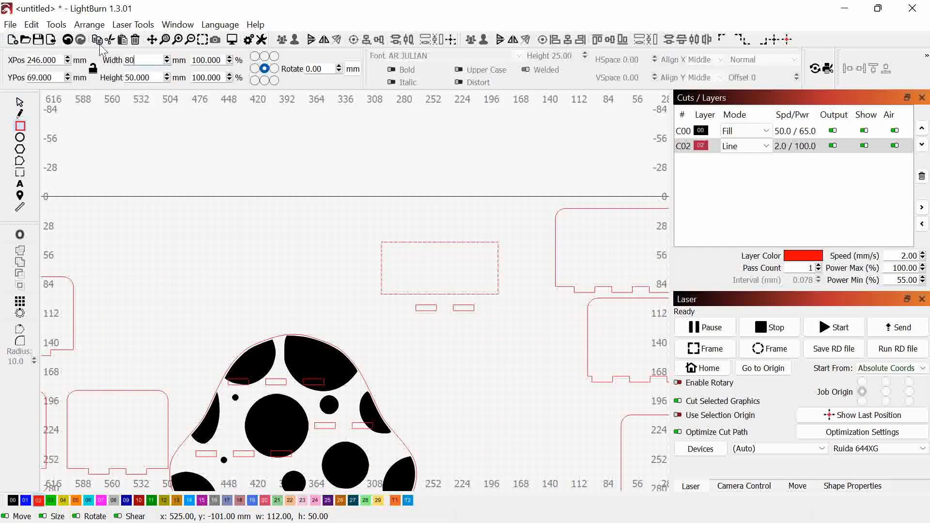
pyautogui.doubleClick(161, 76)
pyautogui.write('75')
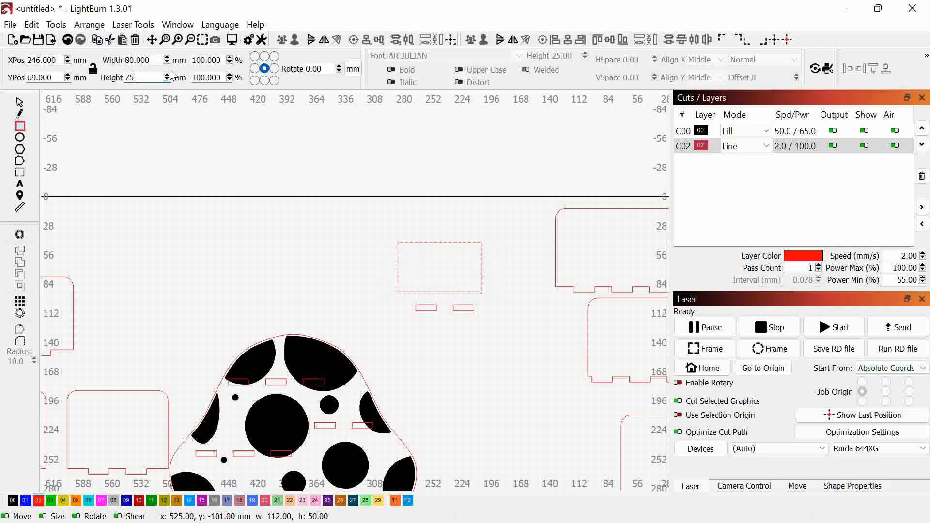
pyautogui.press('Return')
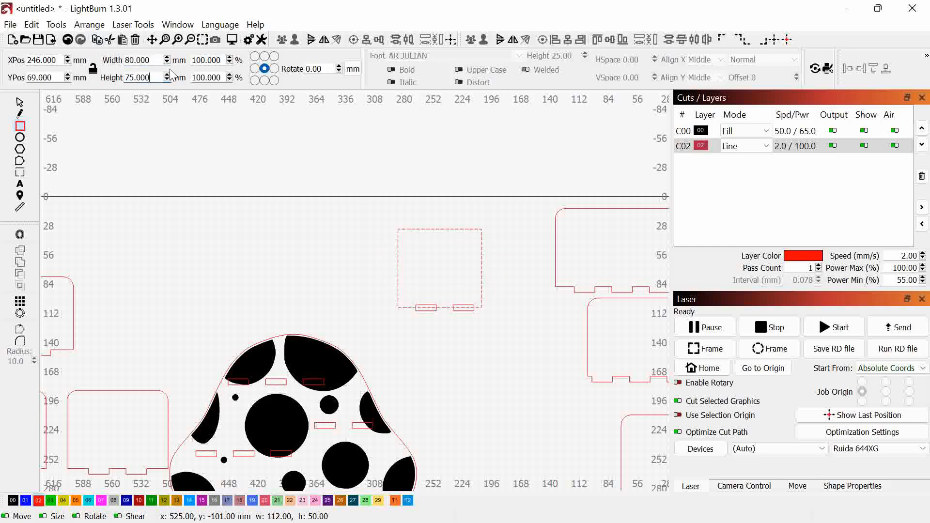
# Round the two upper corners of the 80 by 75 mm rectangle with a 10 mm radius.
pyautogui.click(21, 343)
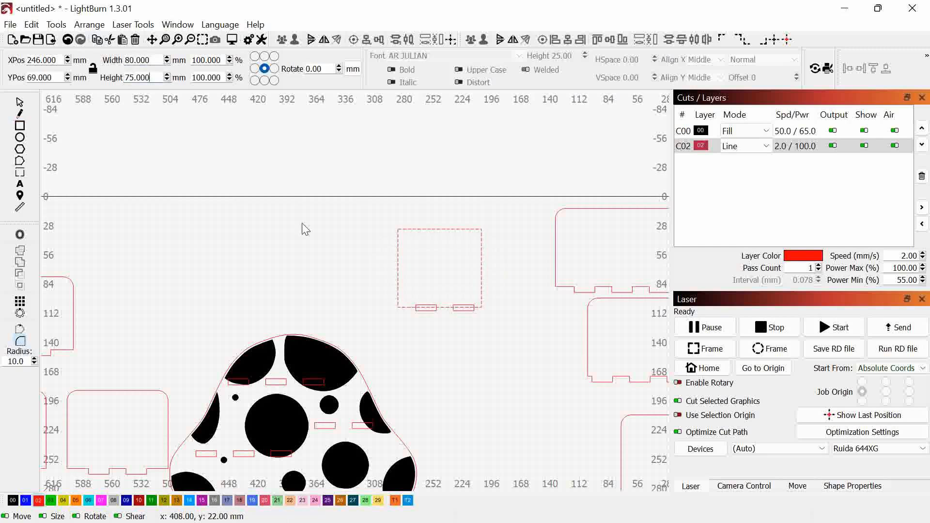
pyautogui.click(406, 236)
pyautogui.click(488, 236)
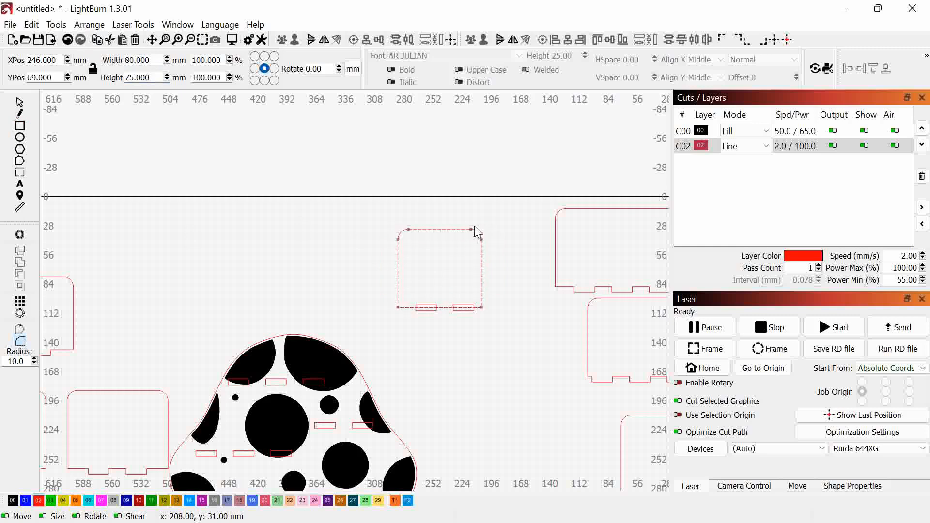
pyautogui.click(20, 102)
# Center the rounded rectangle horizontally on the pair of copied tabs.
pyautogui.scroll(5, 431, 312)
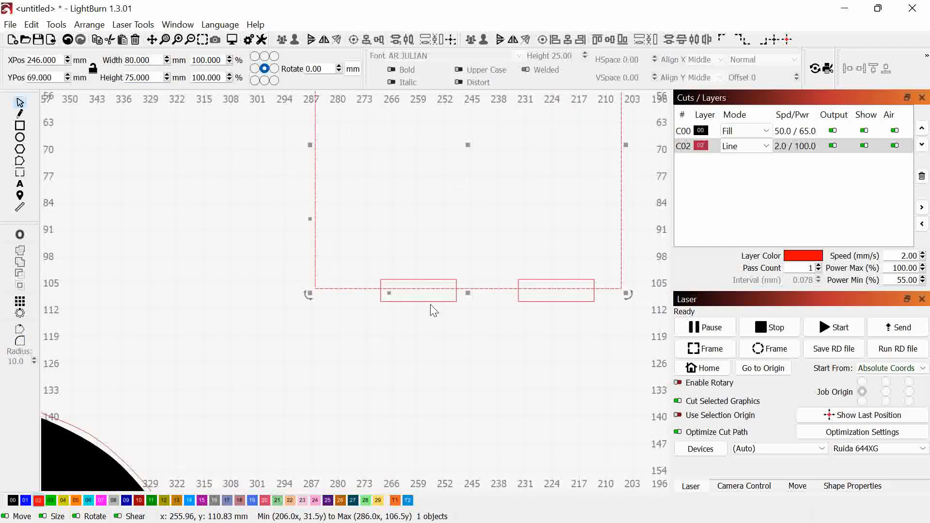
pyautogui.keyDown('shift'); pyautogui.click(436, 300); pyautogui.keyUp('shift')
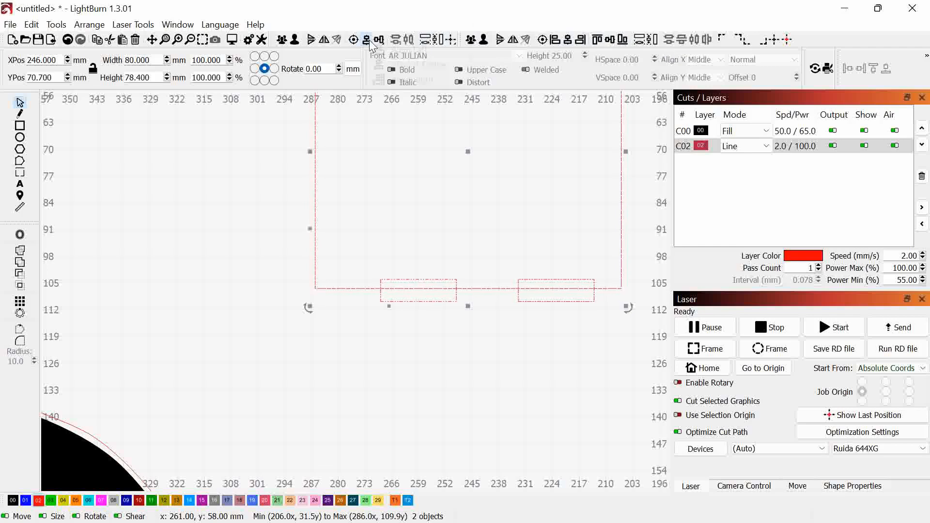
pyautogui.click(419, 62)
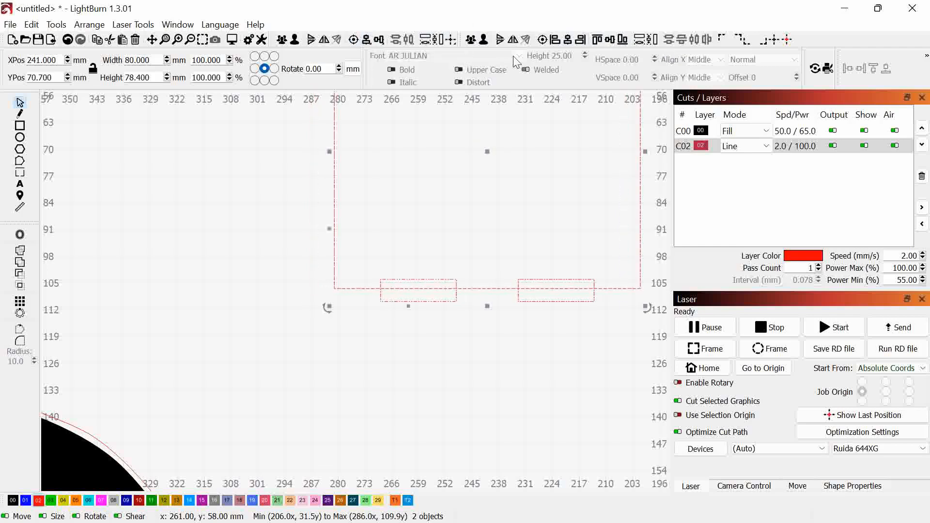
# Move only the rounded rectangle up to Y 66.8 mm so its lower edge slightly overlaps the two tabs.
pyautogui.click(571, 361)
pyautogui.click(574, 297)
pyautogui.click(625, 306)
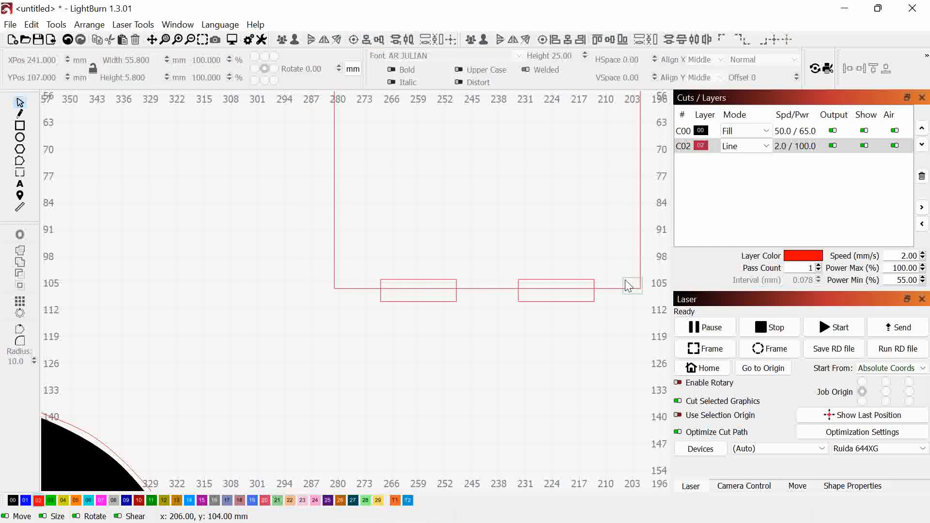
pyautogui.moveTo(642, 294); pyautogui.dragTo(625, 280)
pyautogui.press('Up')
pyautogui.press('Up')
pyautogui.press('Up')
pyautogui.press('Up')
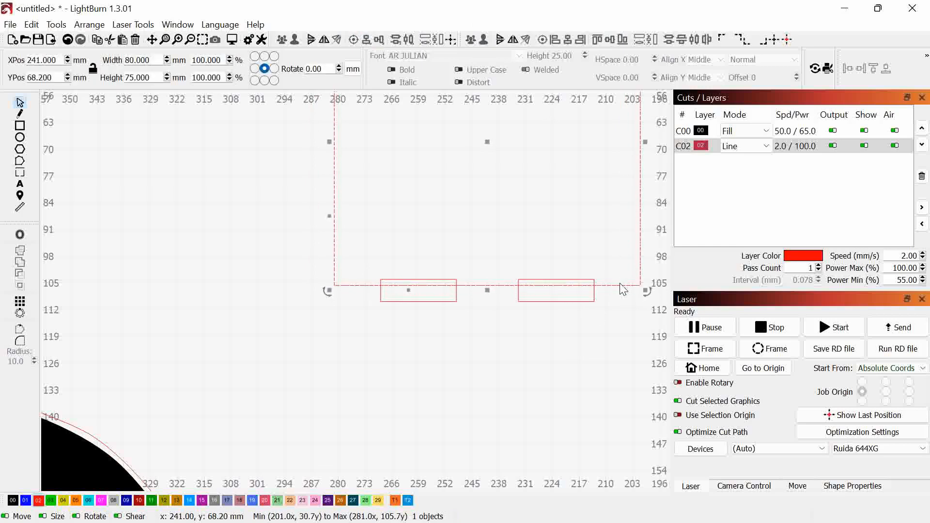
pyautogui.press('Up')
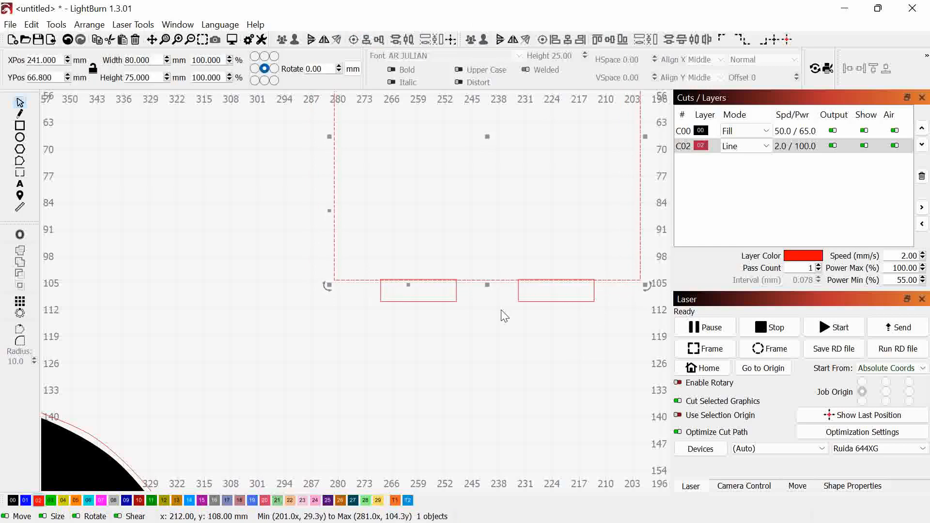
# Merge the rectangle and two tabs with a Boolean union, and place the resulting panel at X 151, Y 139 mm.
pyautogui.scroll(4, 487, 292)
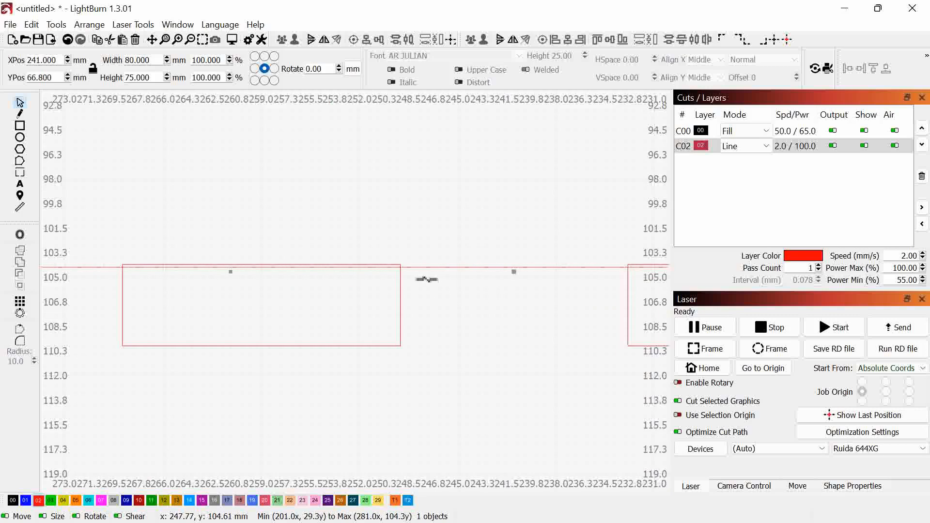
pyautogui.keyDown('shift'); pyautogui.click(400, 294); pyautogui.keyUp('shift')
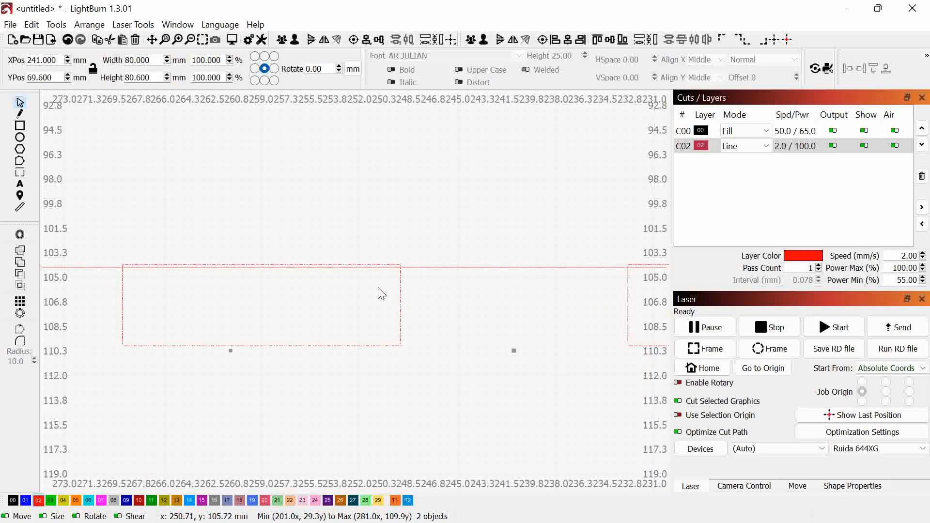
pyautogui.click(20, 250)
pyautogui.scroll(-6, 367, 355)
pyautogui.scroll(-4, 367, 355)
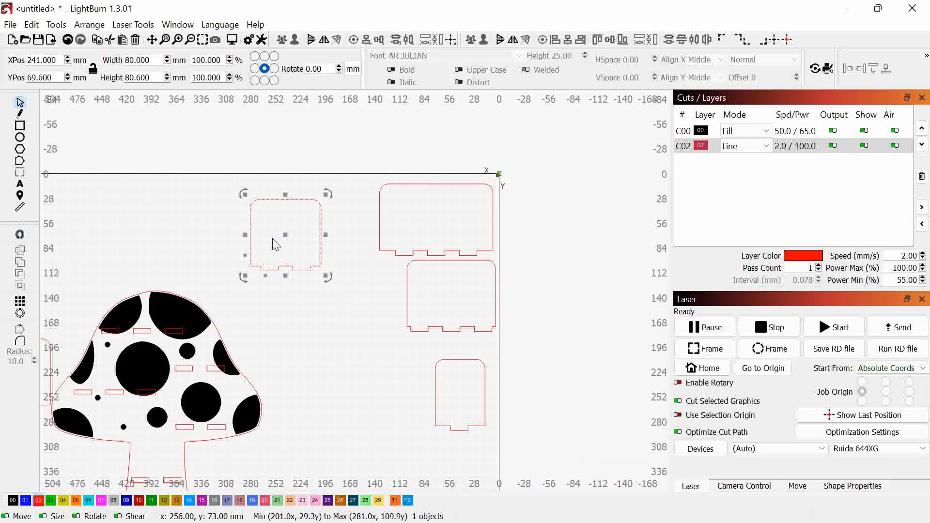
pyautogui.moveTo(287, 237); pyautogui.dragTo(368, 297)
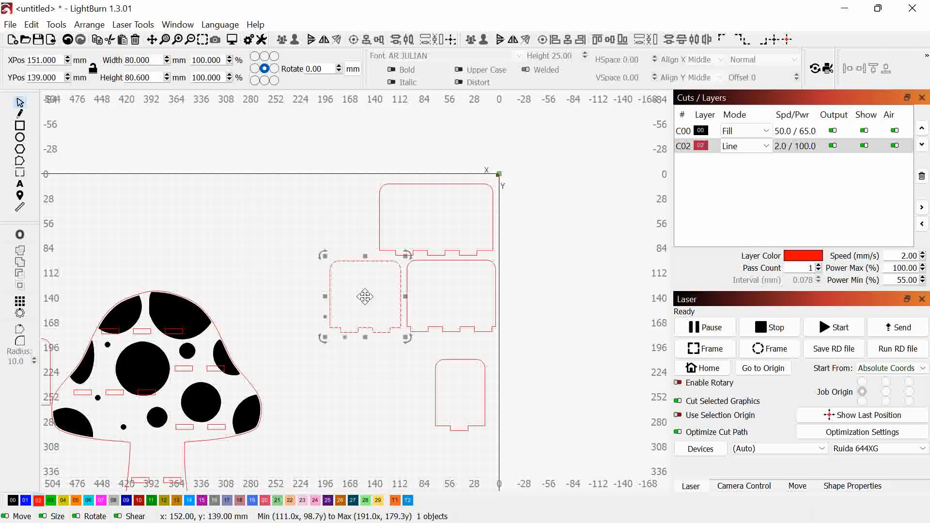
# Move the farther 97 mm wide two-tab panel from beside the cap to the other finished panels, at X 138, Y 233 mm.
pyautogui.scroll(2, 463, 238)
pyautogui.scroll(-3, 315, 333)
pyautogui.scroll(6, 297, 311)
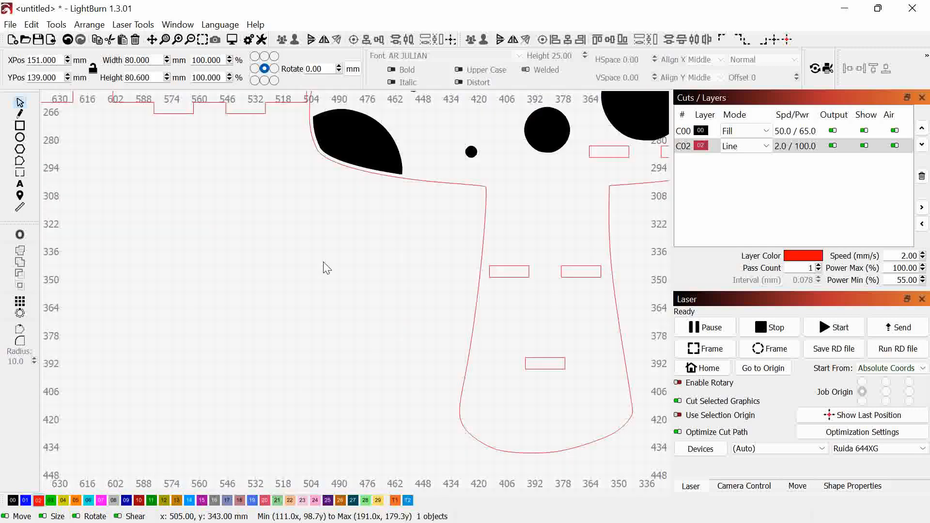
pyautogui.scroll(-3, 264, 321)
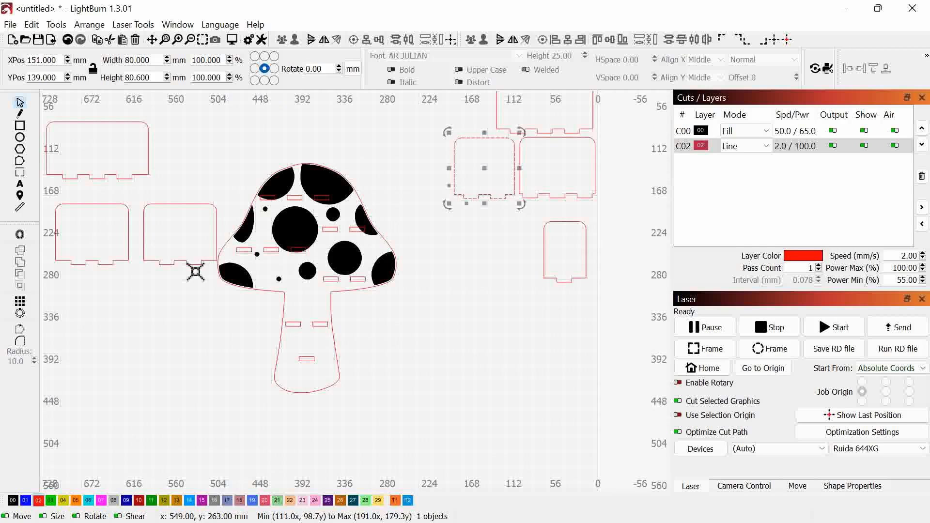
pyautogui.click(78, 245)
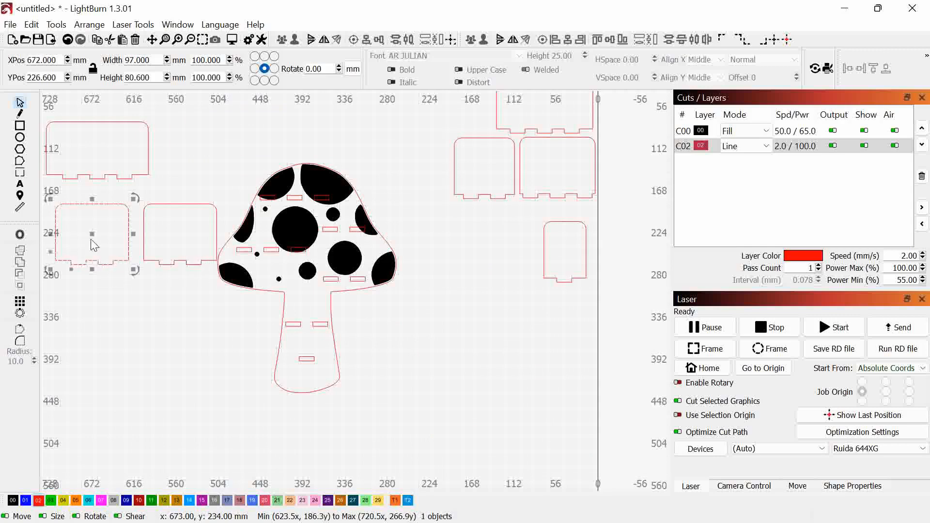
pyautogui.moveTo(92, 235); pyautogui.dragTo(494, 240)
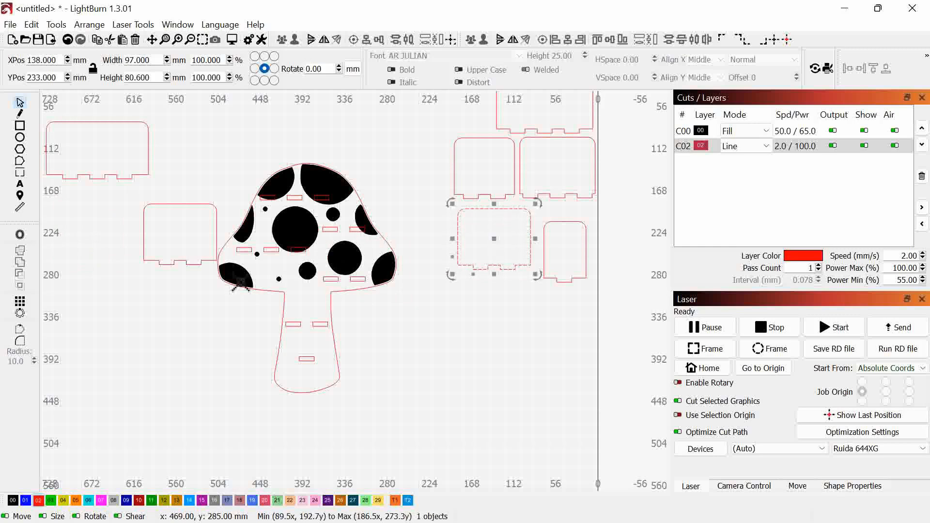
# Move the remaining 97 mm wide two-tab panel onto the pair of slots in the stem, at X 387, Y 309 mm.
pyautogui.click(187, 261)
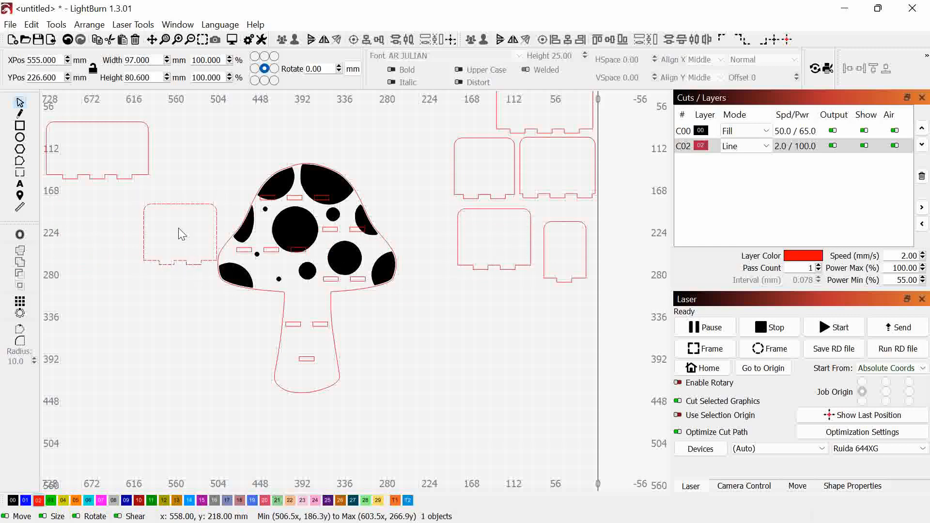
pyautogui.moveTo(180, 238); pyautogui.dragTo(306, 299)
pyautogui.scroll(5, 306, 312)
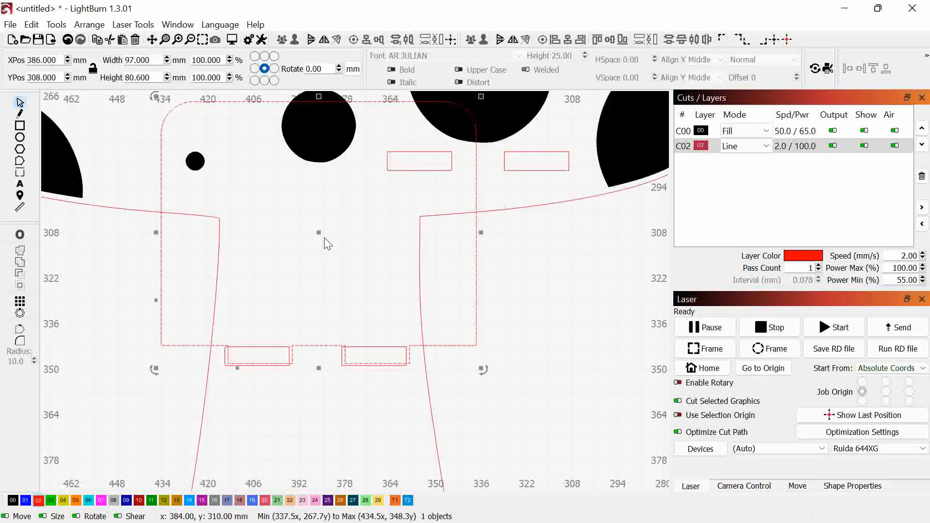
pyautogui.moveTo(321, 236); pyautogui.dragTo(320, 240)
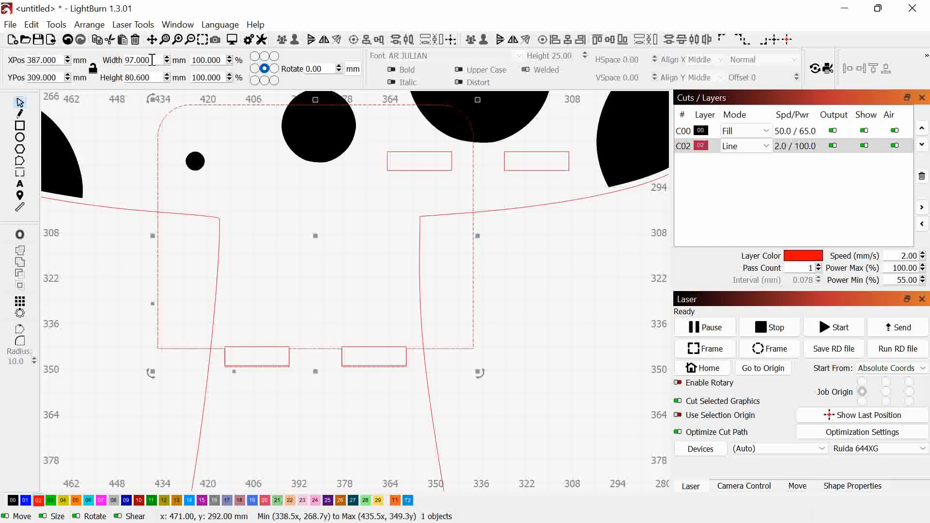
# Narrow the two-tab panel over the stem slots to 64 mm wide to test its fit, and delete it.
pyautogui.scroll(-20, 152, 59)
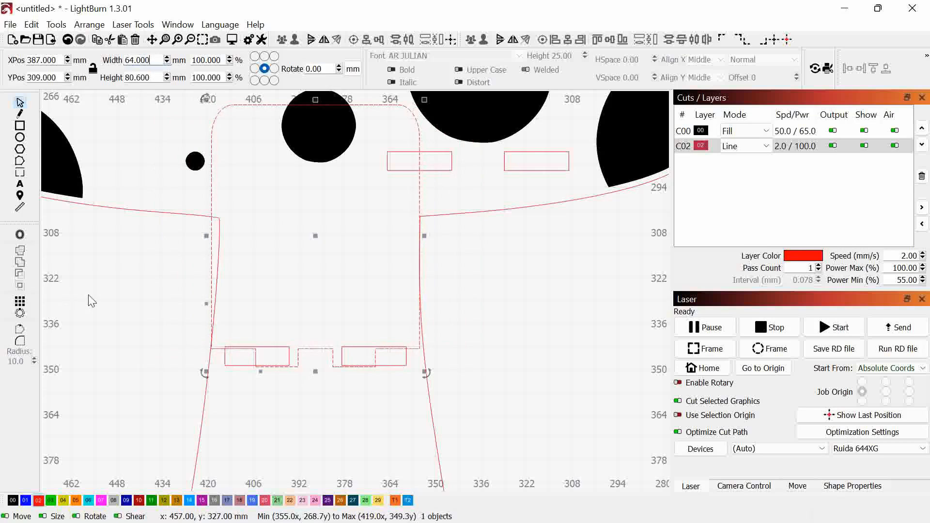
pyautogui.scroll(-5, 437, 306)
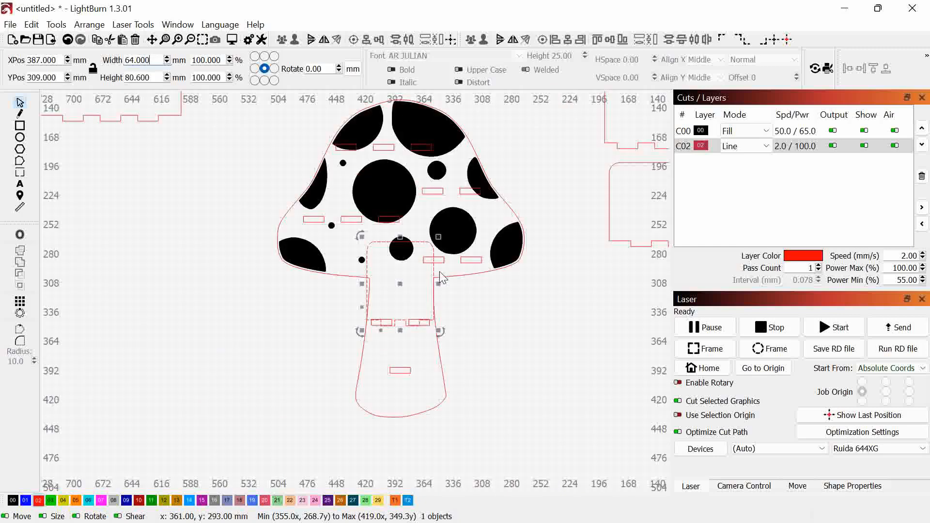
pyautogui.click(480, 285)
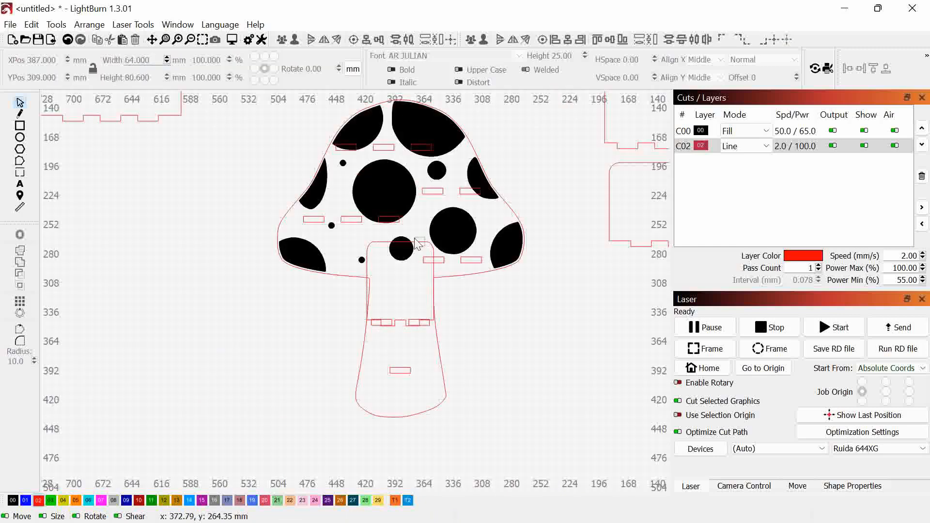
pyautogui.click(417, 244)
pyautogui.press('Delete')
pyautogui.scroll(-2, 412, 280)
pyautogui.scroll(4, 406, 310)
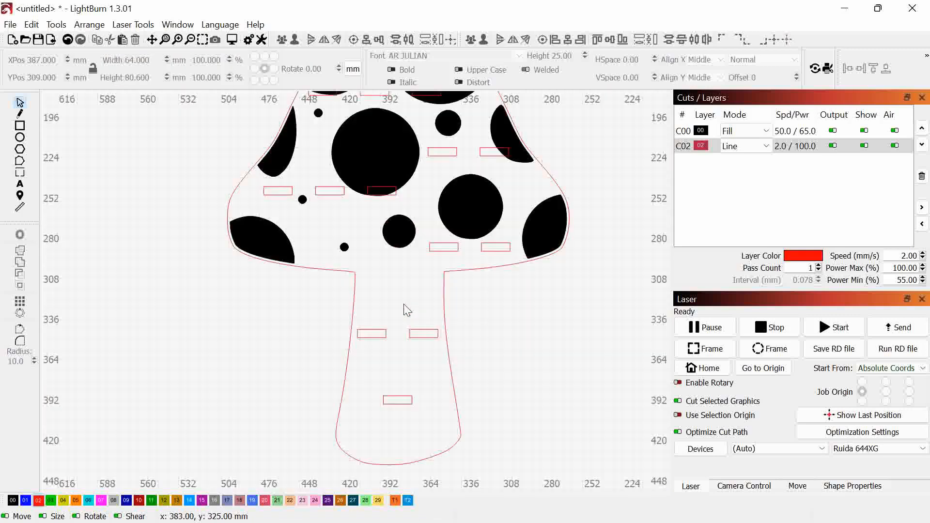
# Place the slot pair beside the mushroom stem at X 193, Y 386 mm, and draw a rectangle about 100 × 47 mm above it.
pyautogui.moveTo(362, 307); pyautogui.dragTo(531, 385)
pyautogui.scroll(-3, 436, 382)
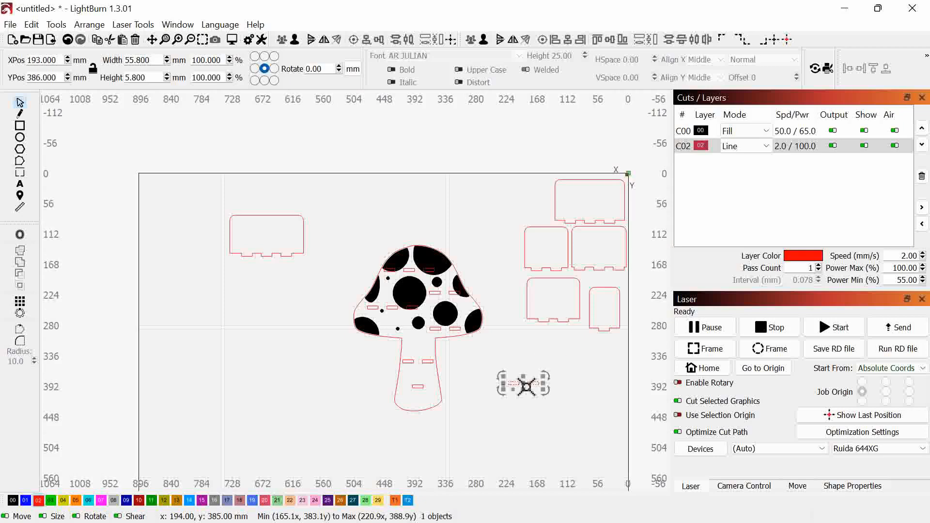
pyautogui.click(20, 127)
pyautogui.scroll(4, 334, 354)
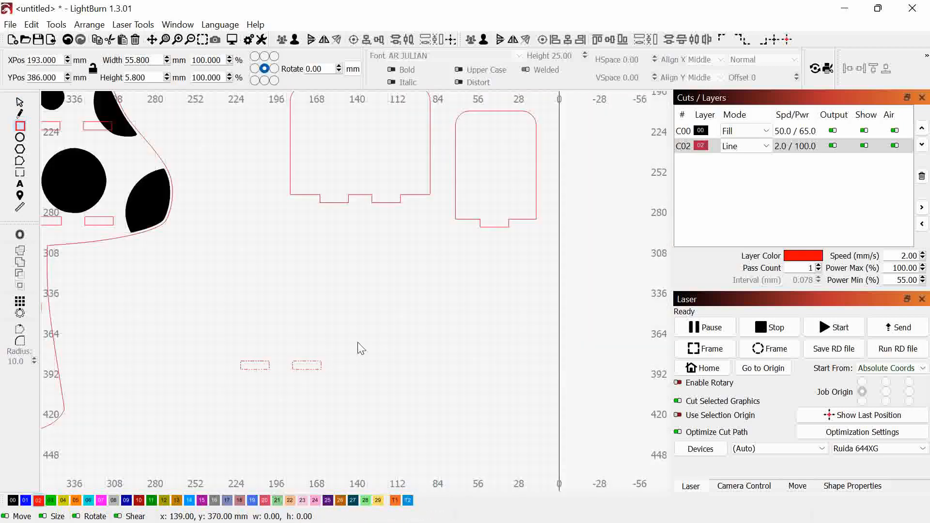
pyautogui.moveTo(354, 343); pyautogui.dragTo(211, 274)
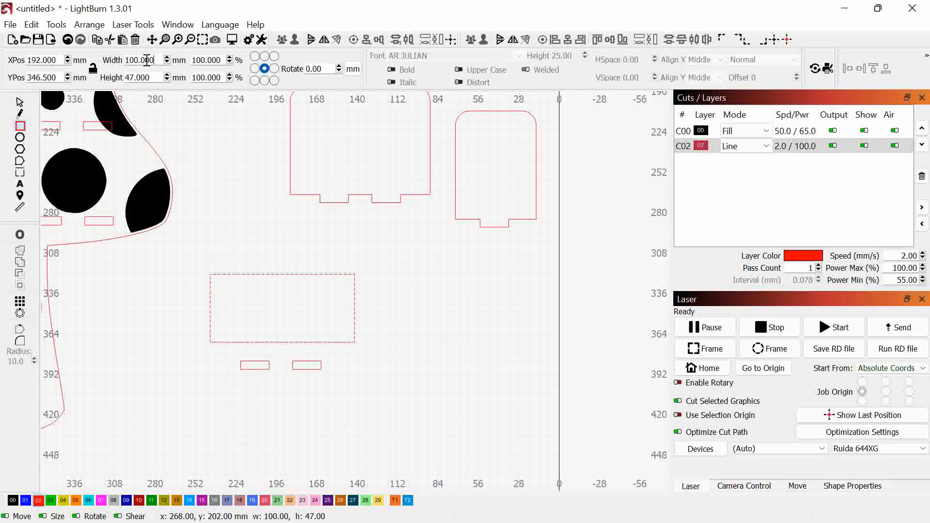
# Set the new rectangle's width to 65 mm and its height to 75 mm.
pyautogui.moveTo(150, 59); pyautogui.dragTo(77, 46)
pyautogui.write('65')
pyautogui.press('Return')
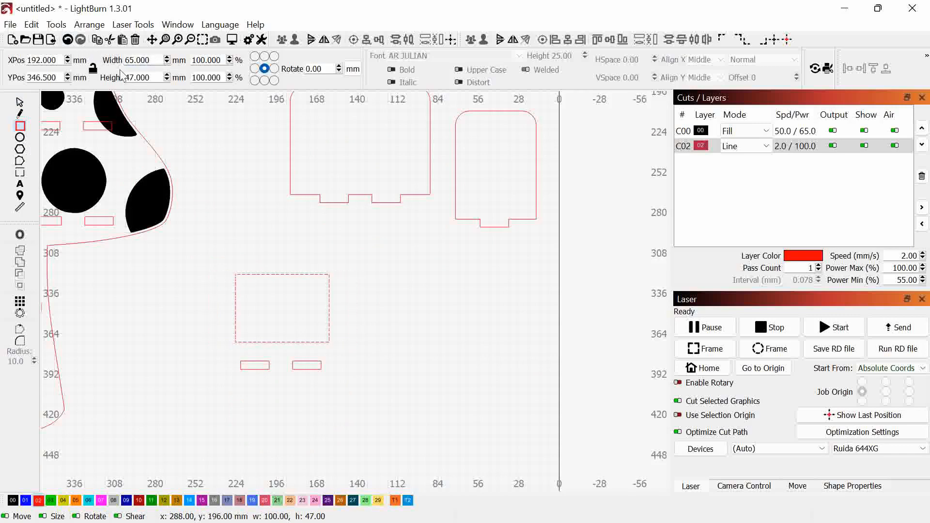
pyautogui.moveTo(150, 77); pyautogui.dragTo(45, 45)
pyautogui.write('75')
pyautogui.press('Return')
# Remove the stray tiny rectangle and round the two upper corners of the 65 × 75 mm rectangle with a 10 mm radius.
pyautogui.click(427, 318)
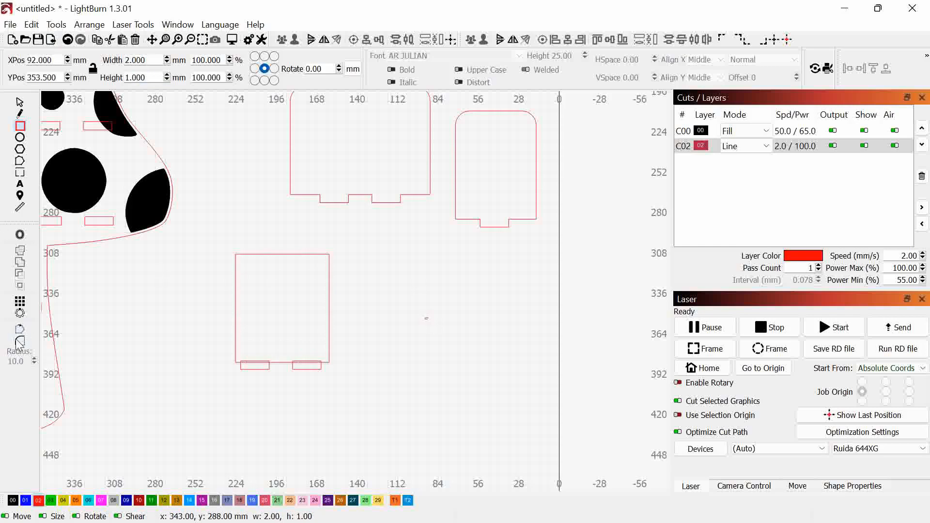
pyautogui.click(20, 341)
pyautogui.click(20, 102)
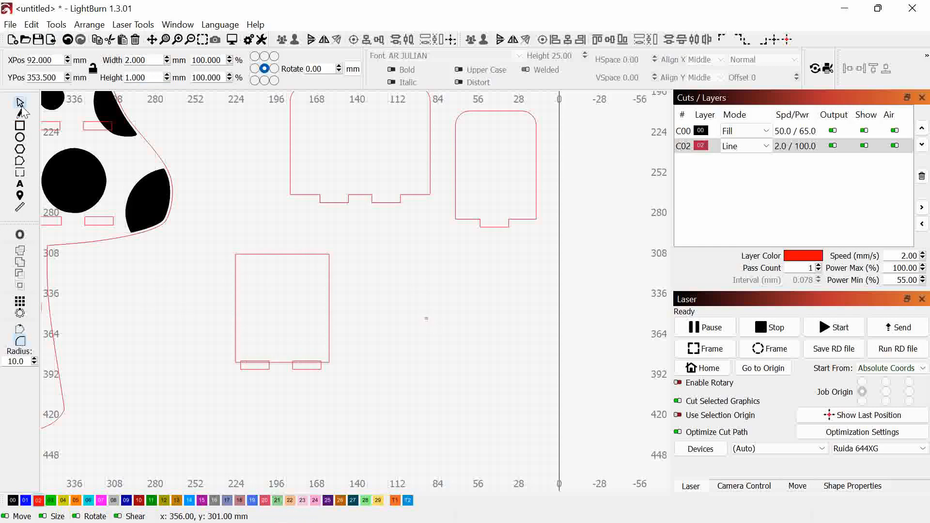
pyautogui.click(236, 283)
pyautogui.moveTo(445, 327); pyautogui.dragTo(213, 272)
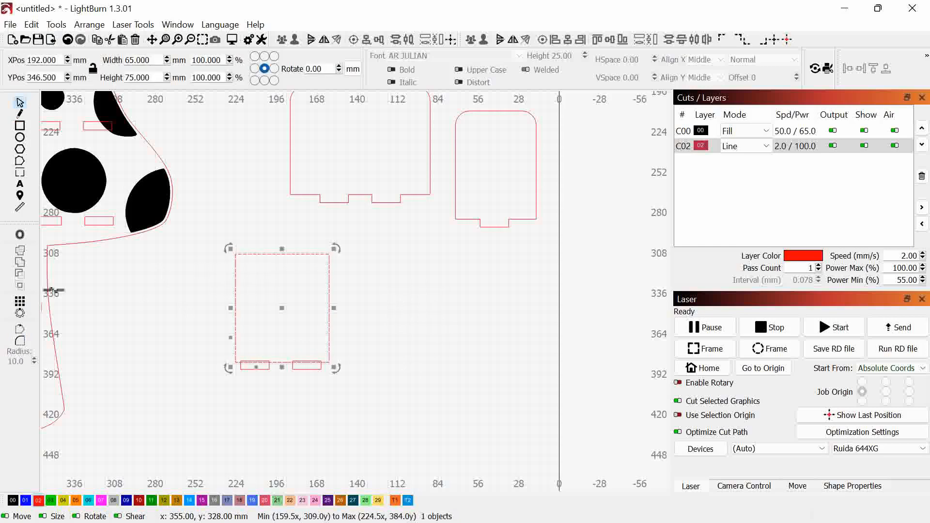
pyautogui.click(20, 341)
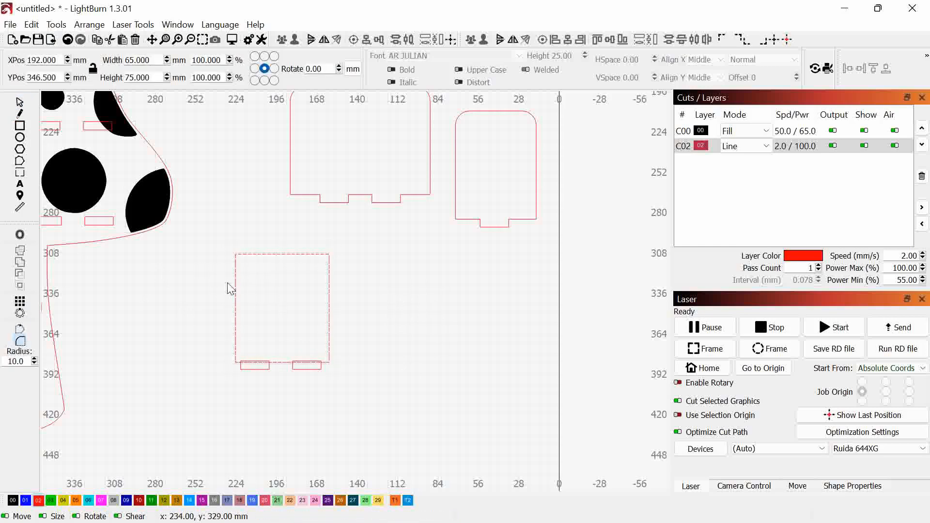
pyautogui.click(245, 262)
pyautogui.click(18, 101)
# Align the rounded rectangle and the pair of tabs below it on their shared vertical centre line.
pyautogui.scroll(5, 318, 398)
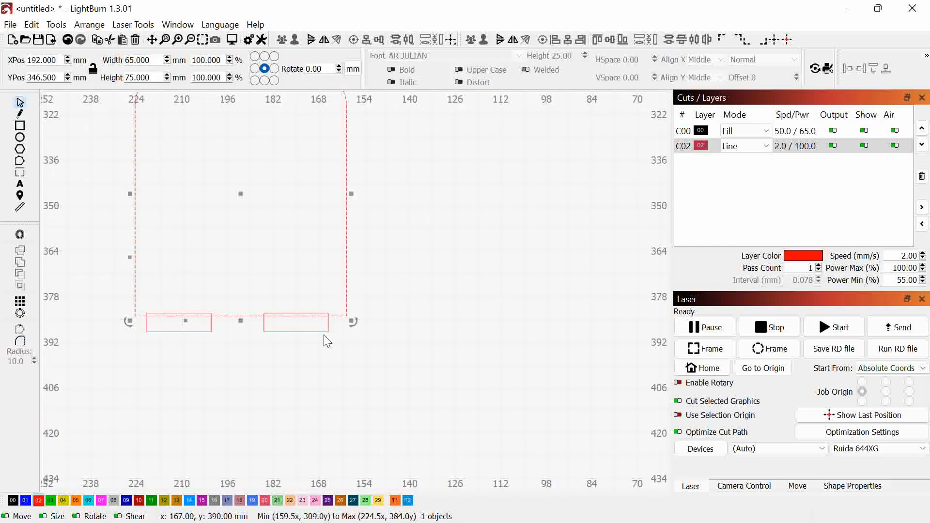
pyautogui.keyDown('shift'); pyautogui.click(305, 330); pyautogui.keyUp('shift')
pyautogui.click(367, 40)
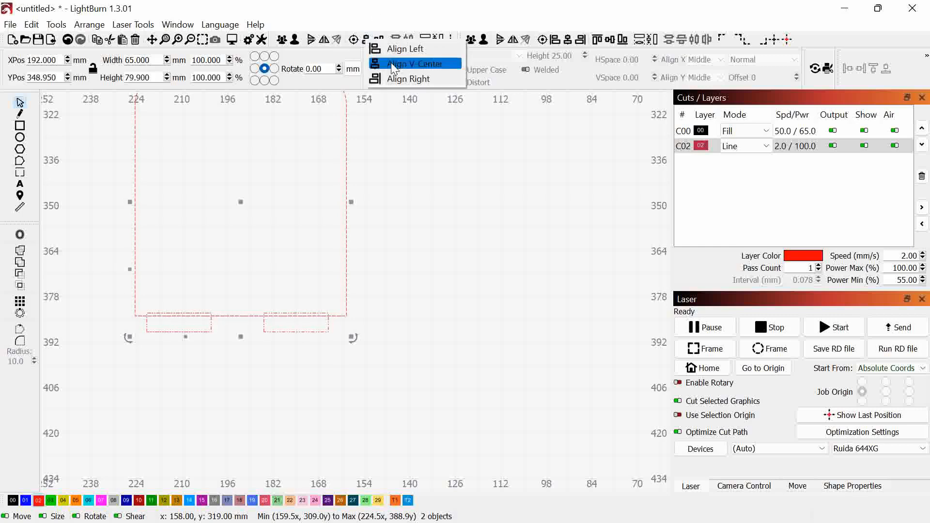
pyautogui.click(391, 62)
pyautogui.click(434, 276)
# Nudge the rounded rectangle up to Y 345.9 mm so its lower edge only slightly overlaps the tabs.
pyautogui.click(343, 212)
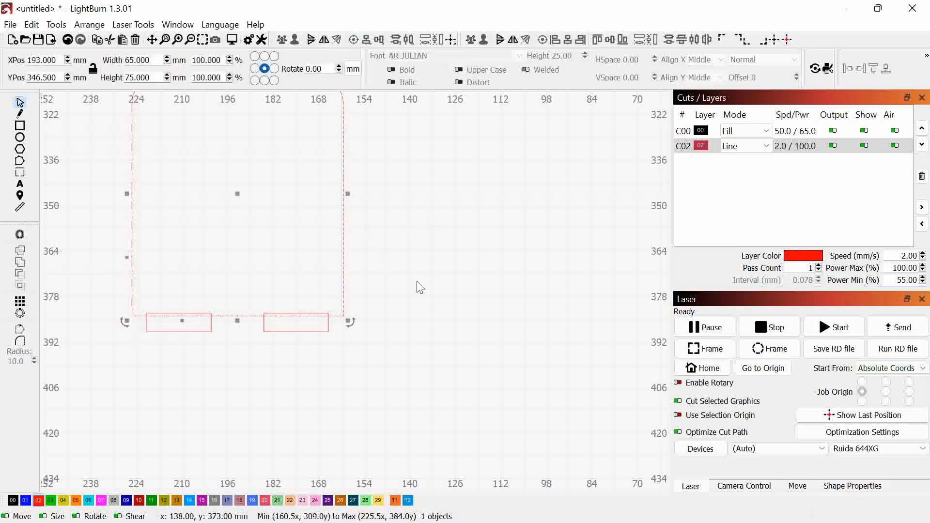
pyautogui.hotkey('ctrl', 'Up')
pyautogui.hotkey('ctrl', 'Up')
pyautogui.hotkey('ctrl', 'Up')
pyautogui.hotkey('ctrl', 'Up')
pyautogui.hotkey('ctrl', 'Up')
pyautogui.hotkey('ctrl', 'Up')
pyautogui.hotkey('ctrl', 'Up')
pyautogui.hotkey('ctrl', 'Up')
# Merge the rounded rectangle and its two tabs into one panel with a Boolean union.
pyautogui.scroll(5, 330, 357)
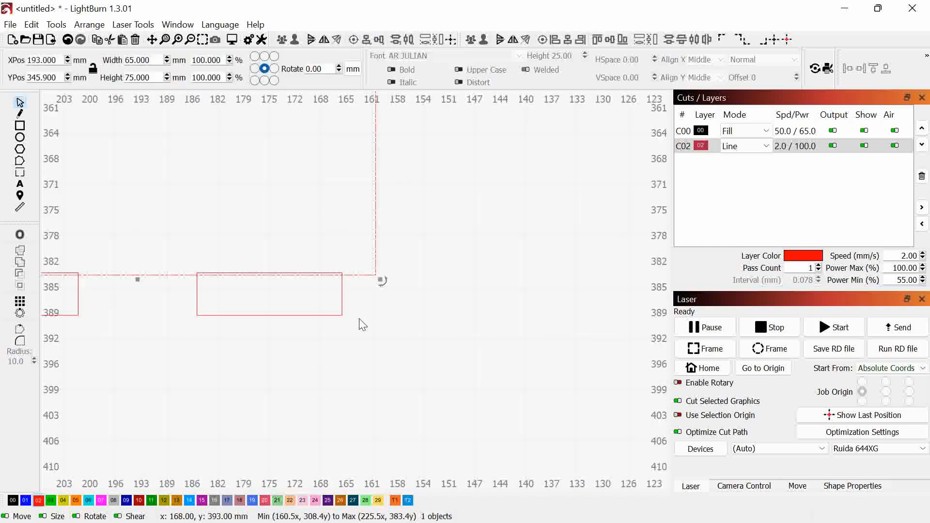
pyautogui.keyDown('shift'); pyautogui.click(341, 296); pyautogui.keyUp('shift')
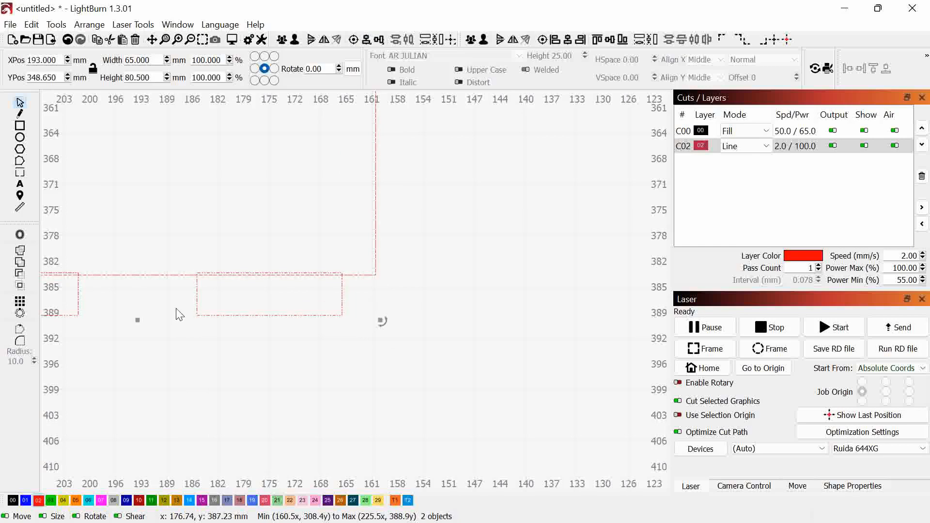
pyautogui.click(21, 261)
pyautogui.click(537, 374)
pyautogui.scroll(-14, 539, 378)
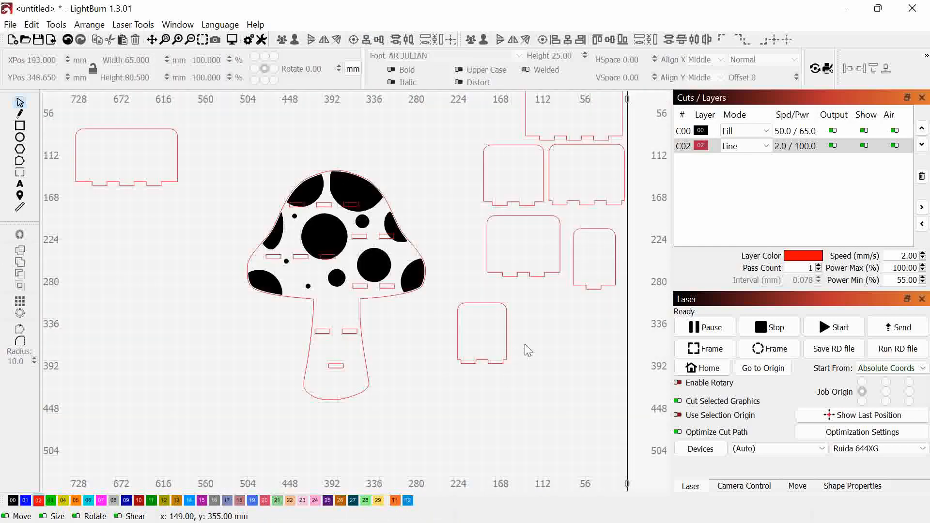
# Move the merged 65 mm wide two-tab panel below the other finished panels, at X 135, Y 336 mm.
pyautogui.moveTo(535, 360); pyautogui.dragTo(447, 298)
pyautogui.moveTo(485, 331); pyautogui.dragTo(528, 328)
pyautogui.scroll(-4, 513, 339)
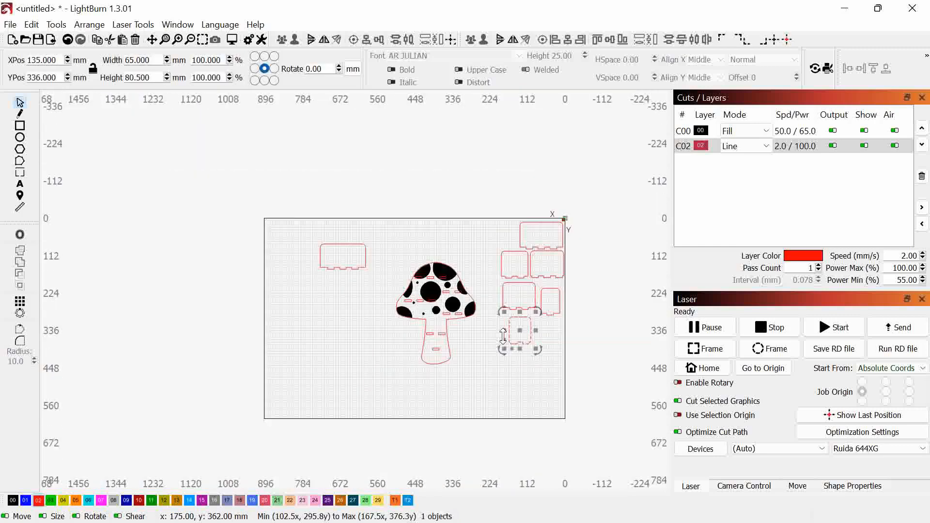
pyautogui.scroll(4, 453, 346)
pyautogui.scroll(2, 475, 361)
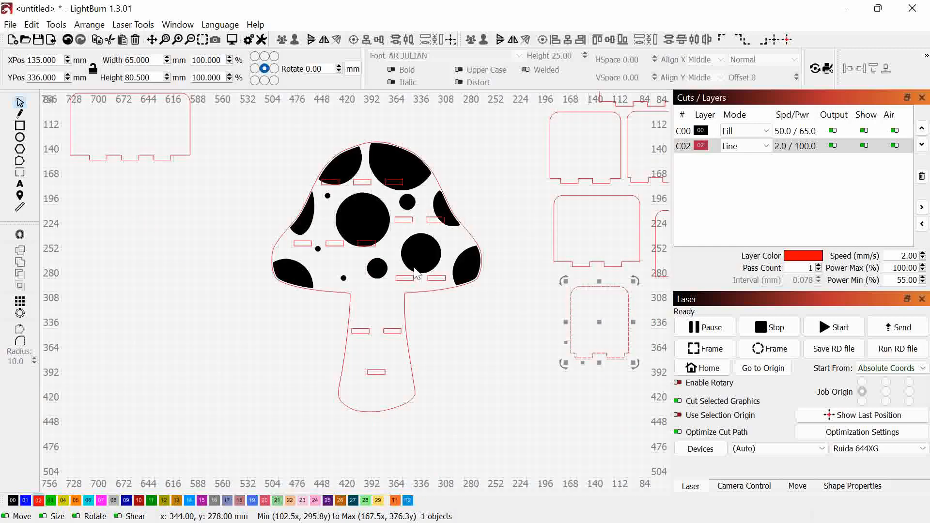
pyautogui.scroll(2, 401, 302)
pyautogui.scroll(-4, 400, 303)
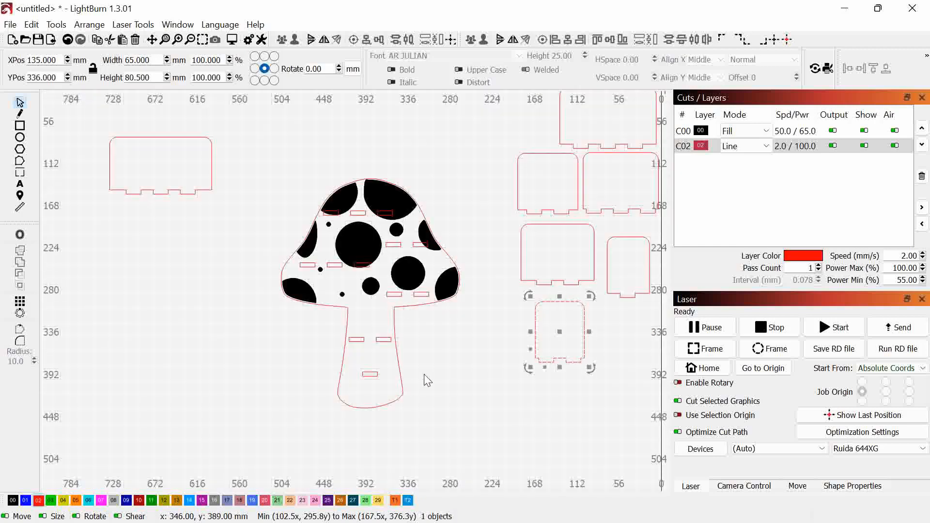
# Set the C02 line layer's speed to 8 mm/sec and its maximum power to 55%.
pyautogui.moveTo(482, 423); pyautogui.dragTo(245, 133)
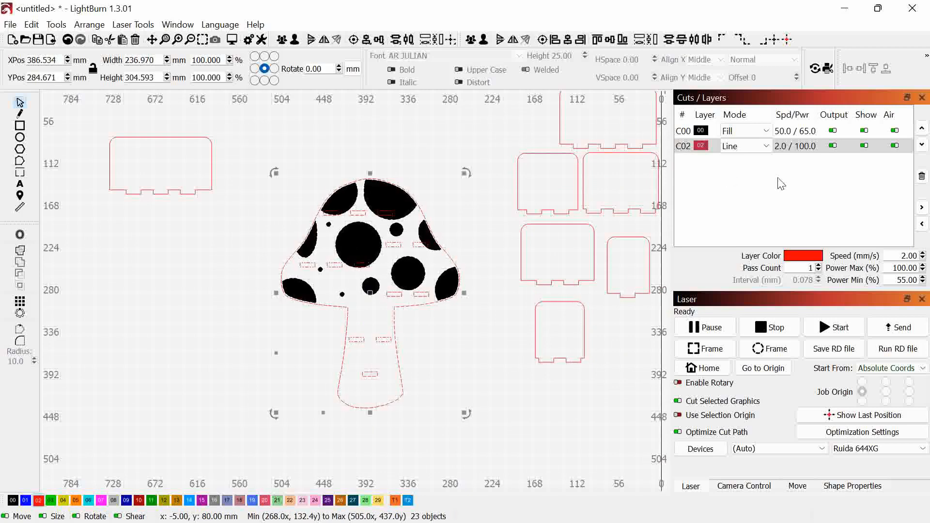
pyautogui.click(787, 149)
pyautogui.doubleClick(787, 151)
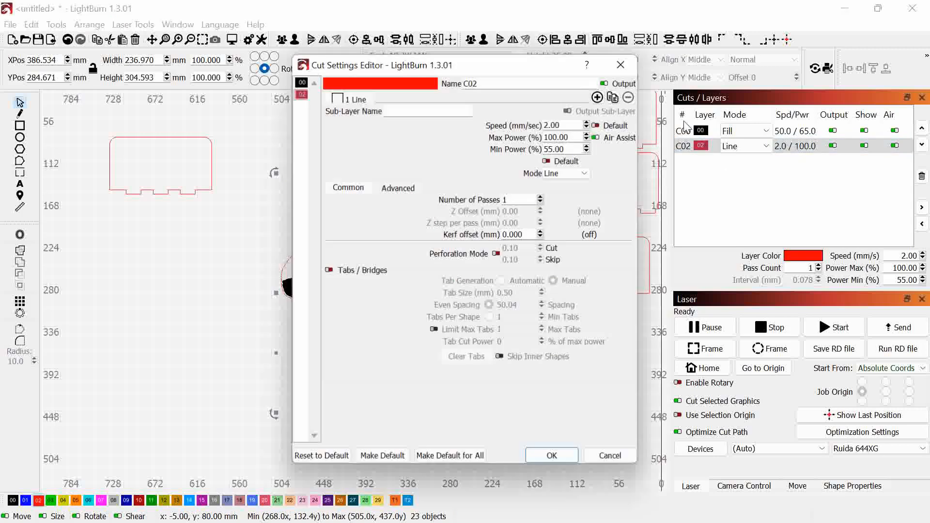
pyautogui.doubleClick(561, 125)
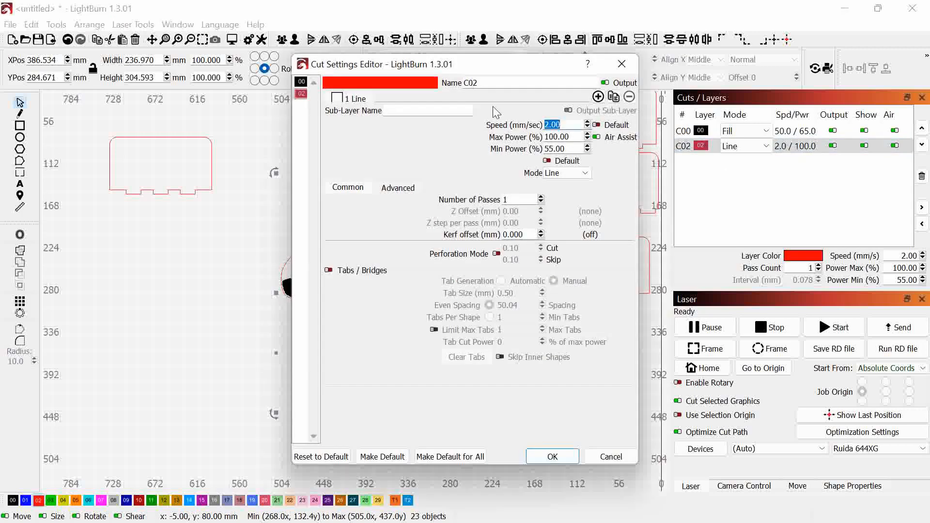
pyautogui.press('BackSpace')
pyautogui.write('8')
pyautogui.press('Tab')
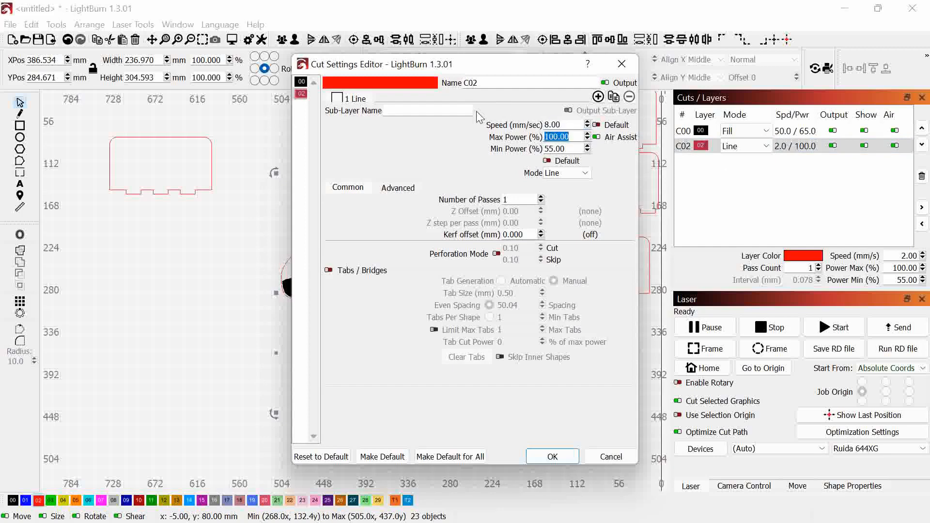
pyautogui.write('55')
pyautogui.press('Return')
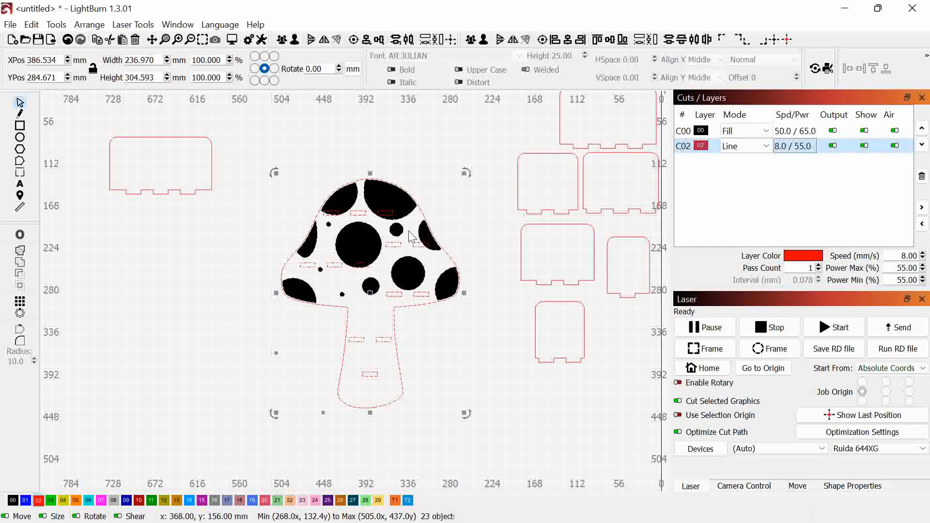
# Set the C00 fill layer's speed to 200 mm/sec and its maximum power to 22%.
pyautogui.doubleClick(794, 130)
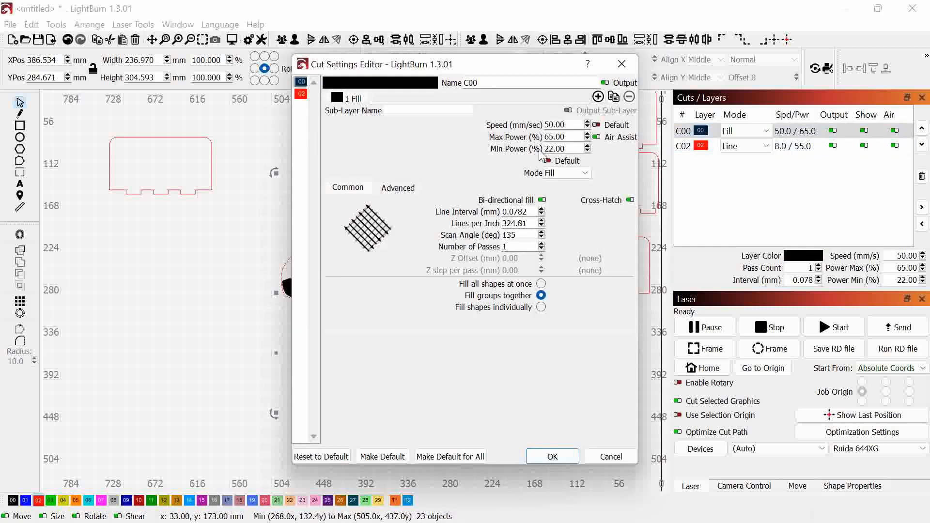
pyautogui.doubleClick(554, 124)
pyautogui.write('2')
pyautogui.write('1')
pyautogui.write('22')
pyautogui.click(552, 456)
# Examine the mushroom back, its slots and the shelf panels across the layout, including the stem and the narrow two-tab panel.
pyautogui.scroll(-1, 430, 322)
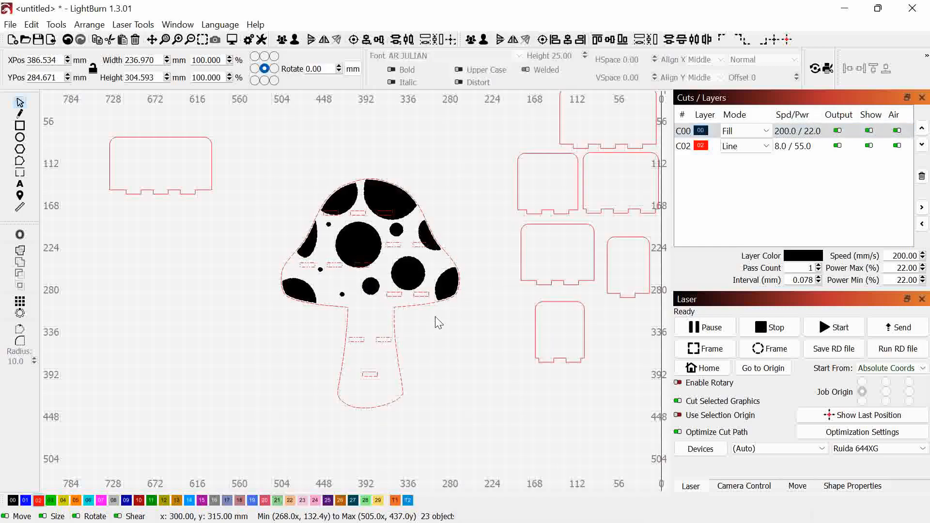
pyautogui.scroll(-1, 406, 274)
pyautogui.scroll(-1, 406, 274)
pyautogui.scroll(2, 515, 282)
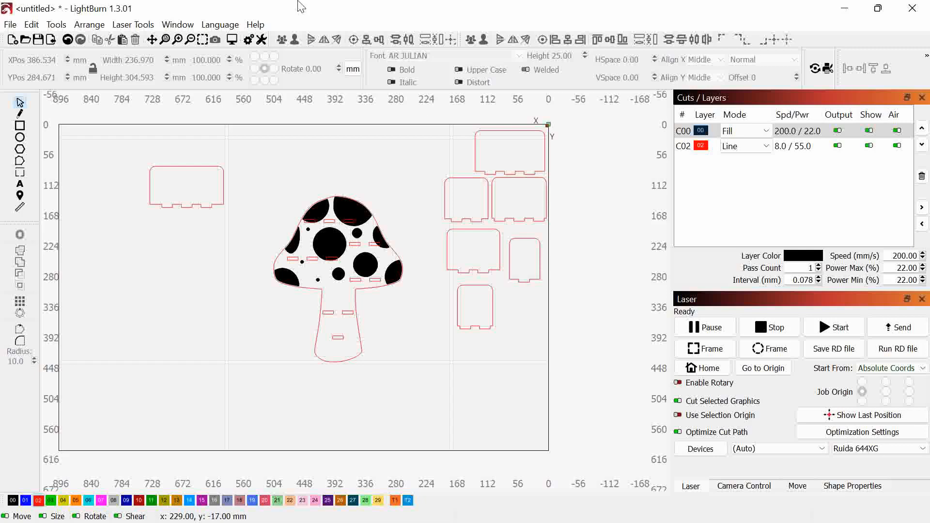
pyautogui.scroll(2, 322, 316)
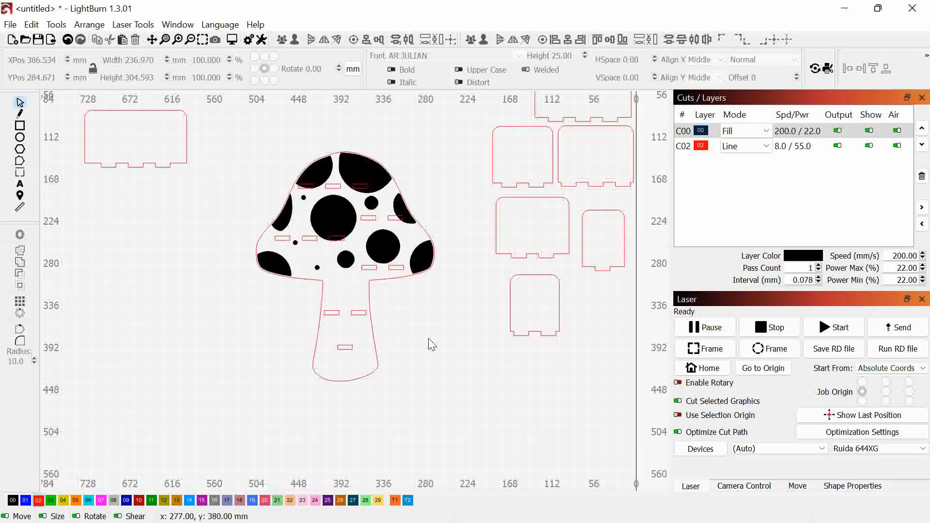
pyautogui.scroll(2, 455, 301)
pyautogui.scroll(-3, 445, 303)
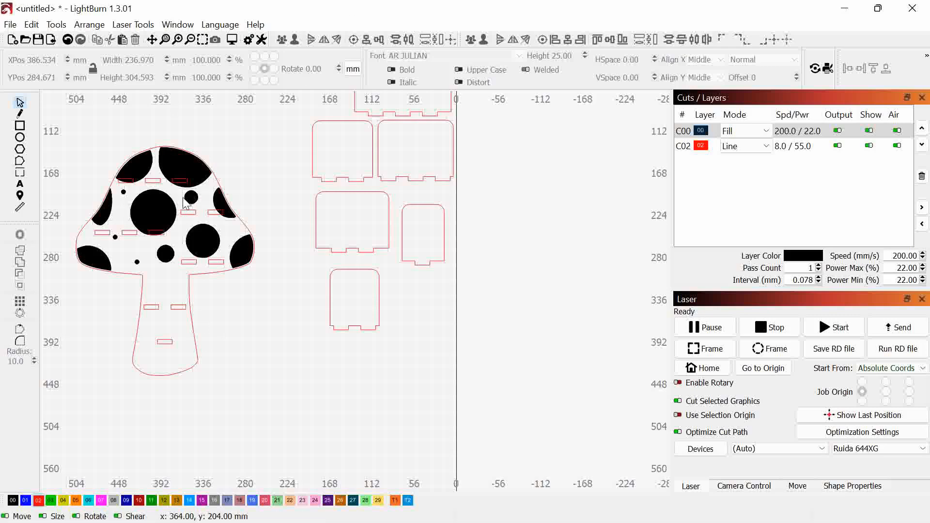
pyautogui.scroll(2, 201, 281)
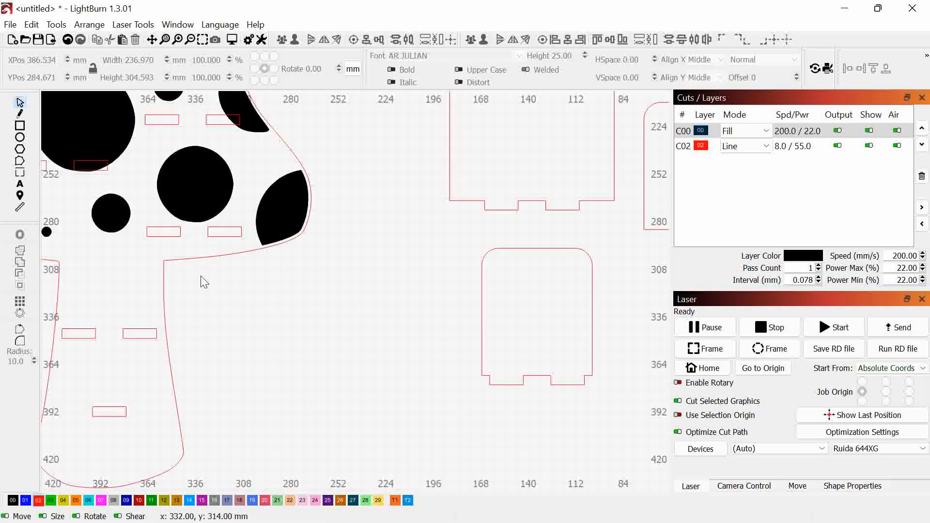
pyautogui.scroll(2, 189, 230)
pyautogui.scroll(-2, 173, 264)
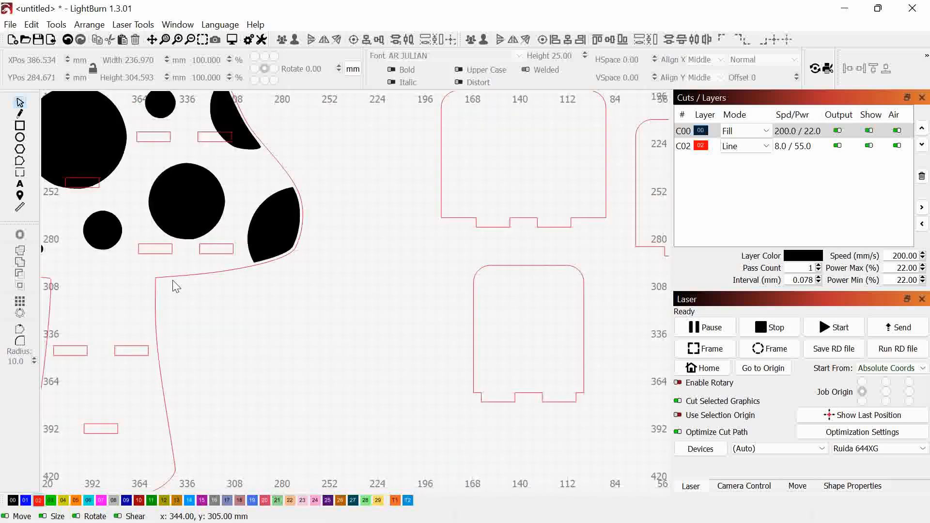
pyautogui.moveTo(177, 282); pyautogui.dragTo(345, 229)
pyautogui.scroll(3, 223, 377)
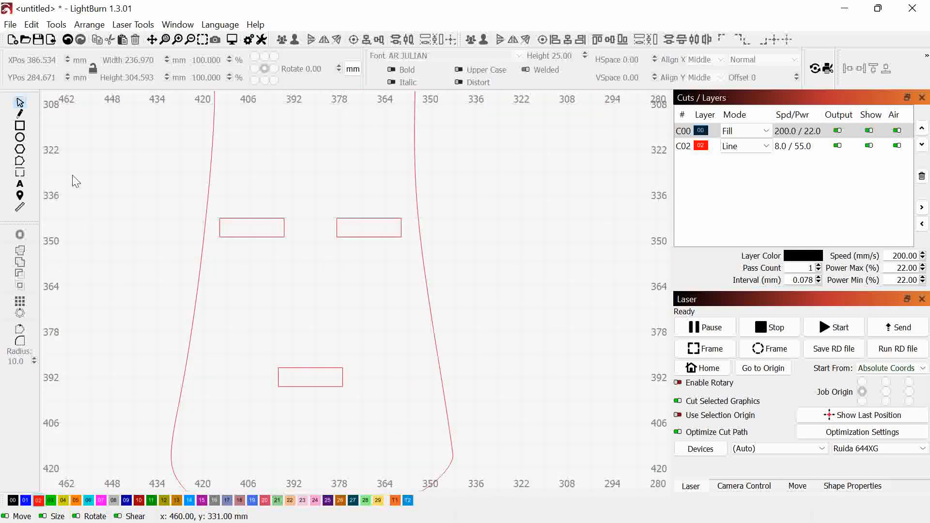
# Draw two small rectangles, about 5 × 4 mm each, just inside the two lower corners of the 65 mm wide two-tab panel.
pyautogui.click(20, 126)
pyautogui.scroll(-1, 276, 276)
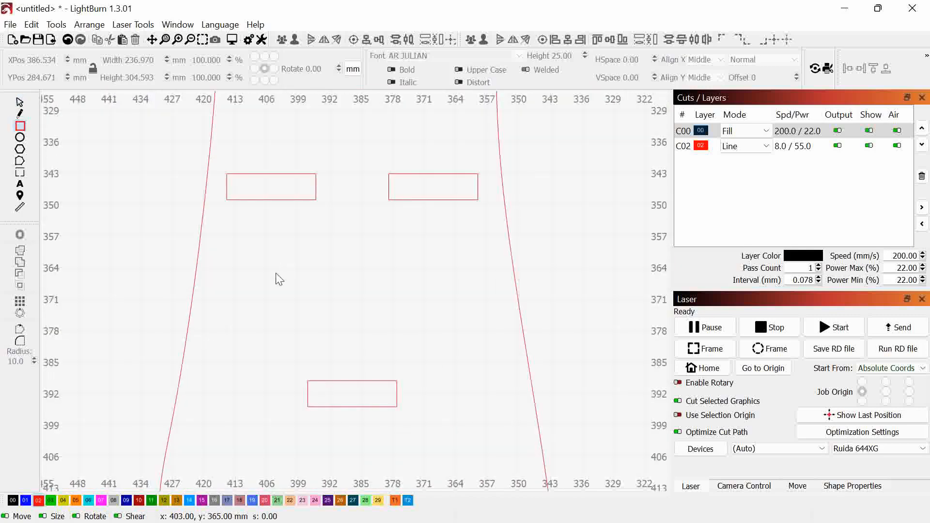
pyautogui.scroll(-1, 245, 308)
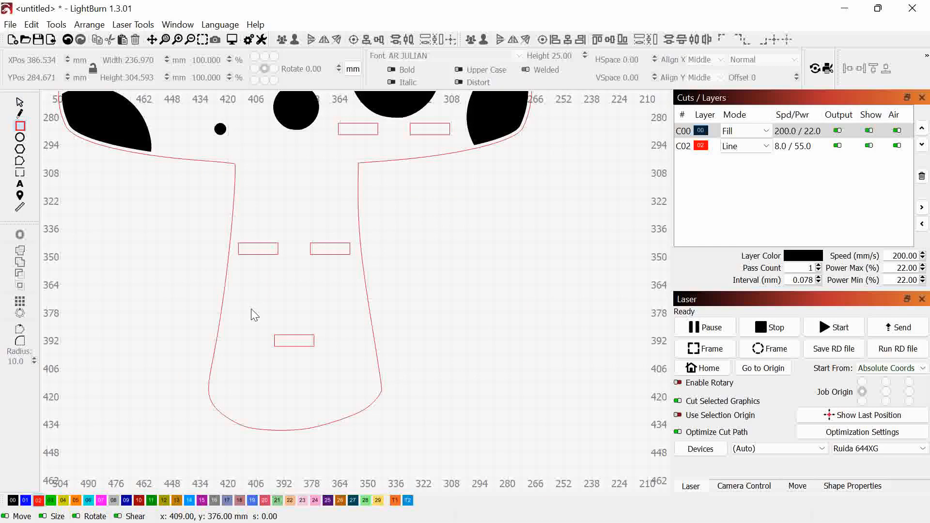
pyautogui.moveTo(559, 274); pyautogui.dragTo(274, 349)
pyautogui.scroll(-2, 246, 365)
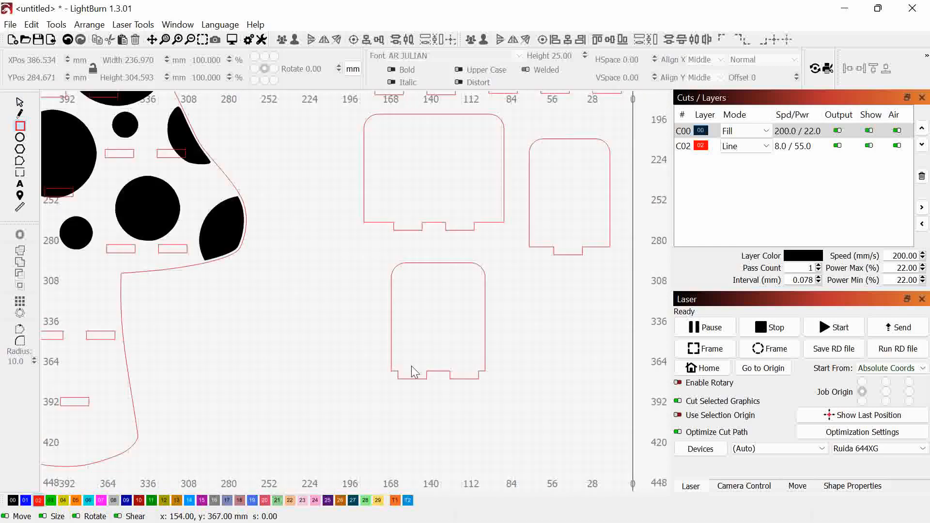
pyautogui.moveTo(404, 363); pyautogui.dragTo(396, 358)
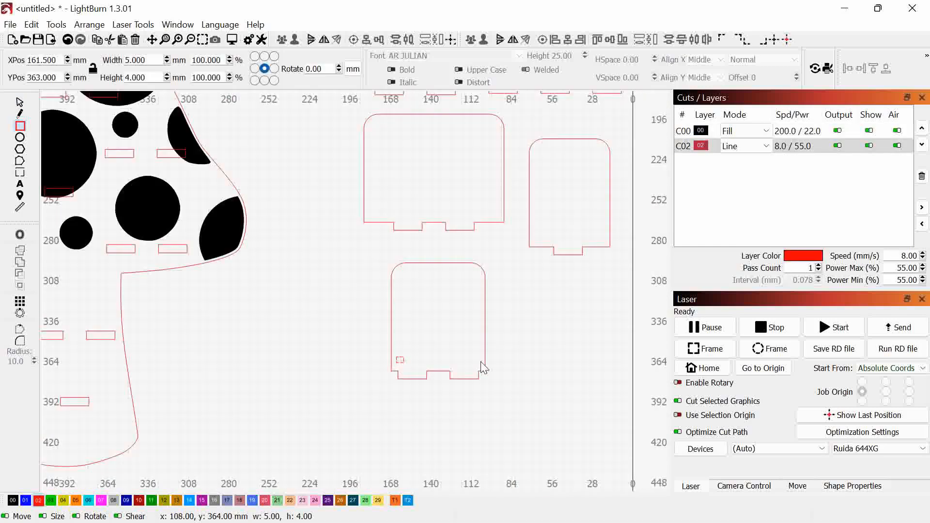
pyautogui.moveTo(473, 361); pyautogui.dragTo(480, 355)
pyautogui.moveTo(209, 320); pyautogui.dragTo(299, 337)
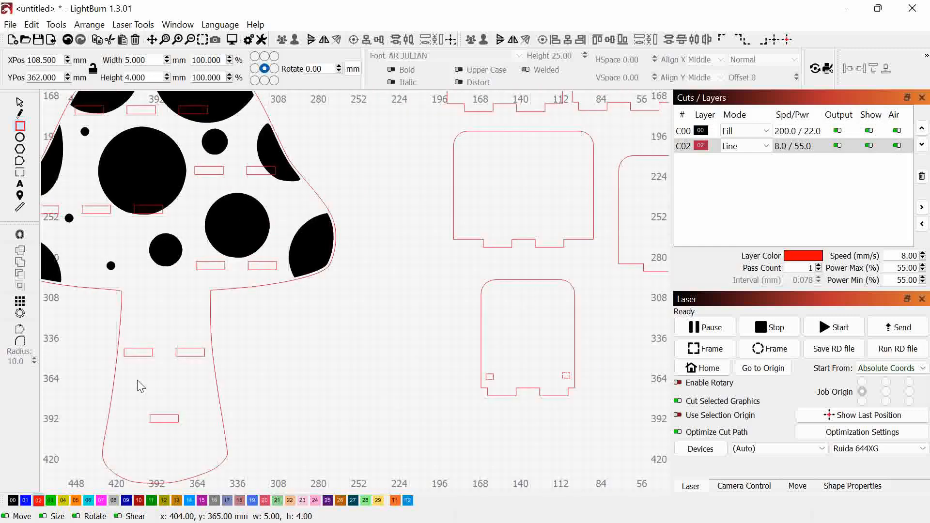
# Undo the small rectangles drawn on the mushroom's stem and in the lower corners of the 65 mm wide two-tab panel.
pyautogui.moveTo(132, 382); pyautogui.dragTo(128, 379)
pyautogui.moveTo(191, 374); pyautogui.dragTo(197, 380)
pyautogui.hotkey('ctrl', 'z')
pyautogui.hotkey('ctrl', 'z')
pyautogui.hotkey('ctrl', 'z')
pyautogui.hotkey('ctrl', 'z')
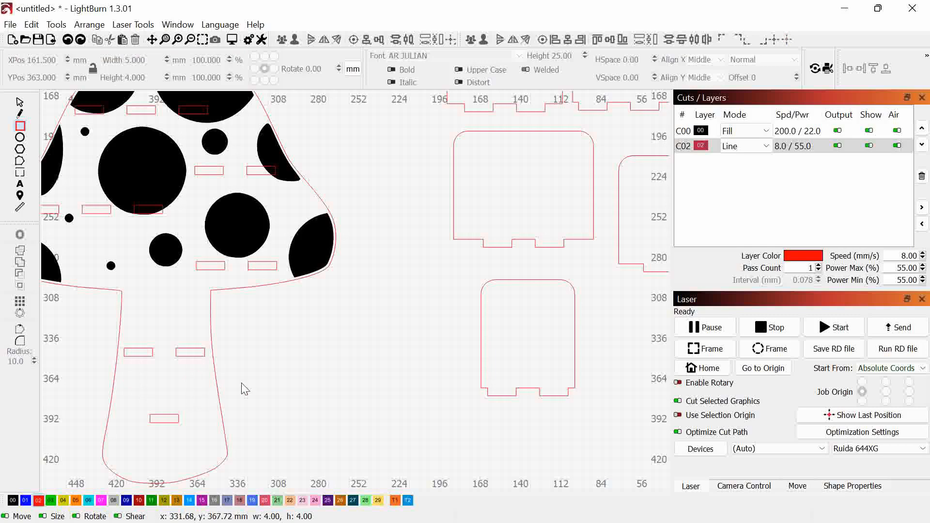
# Draw a 3 × 1 mm rectangle over the cap's upper middle slot and a 26 × 6 mm one across the stem's edge, undoing each.
pyautogui.scroll(-10, 325, 402)
pyautogui.scroll(6, 339, 298)
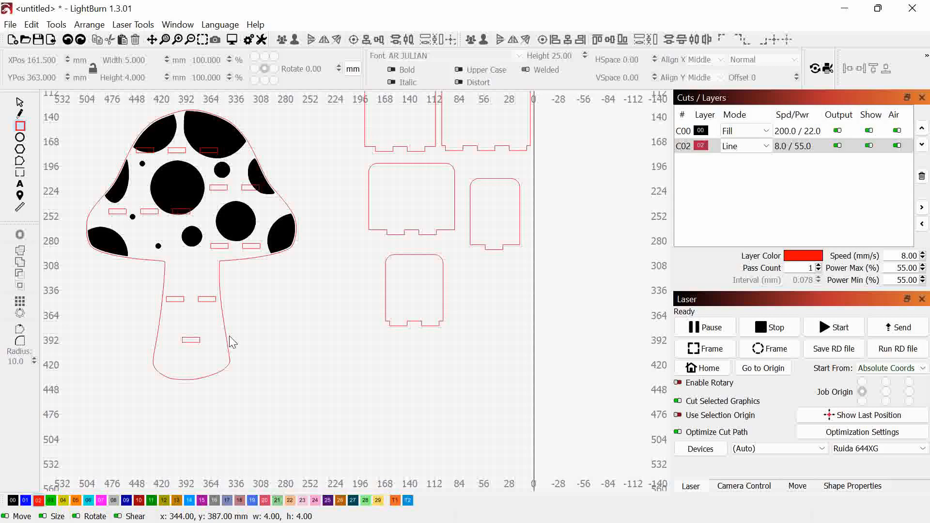
pyautogui.scroll(-4, 262, 264)
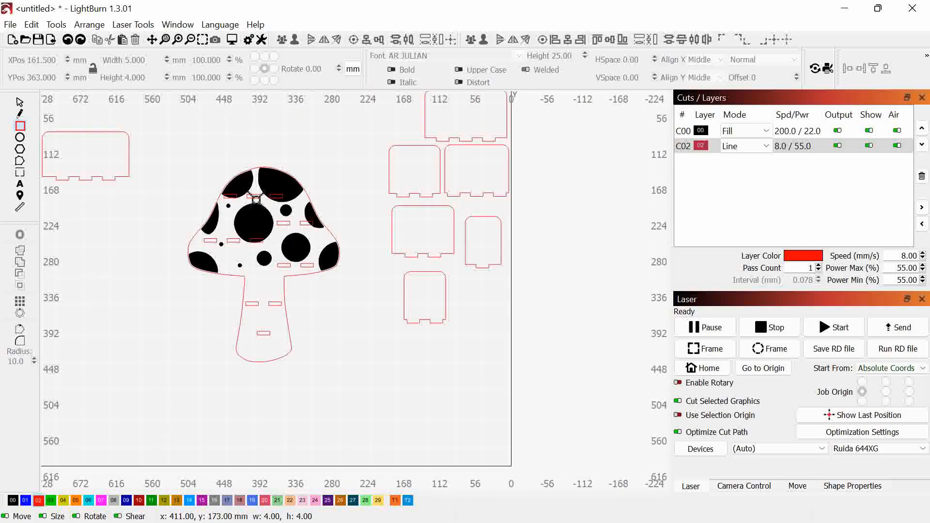
pyautogui.scroll(3, 262, 205)
pyautogui.scroll(1, 262, 205)
pyautogui.moveTo(238, 195); pyautogui.dragTo(242, 197)
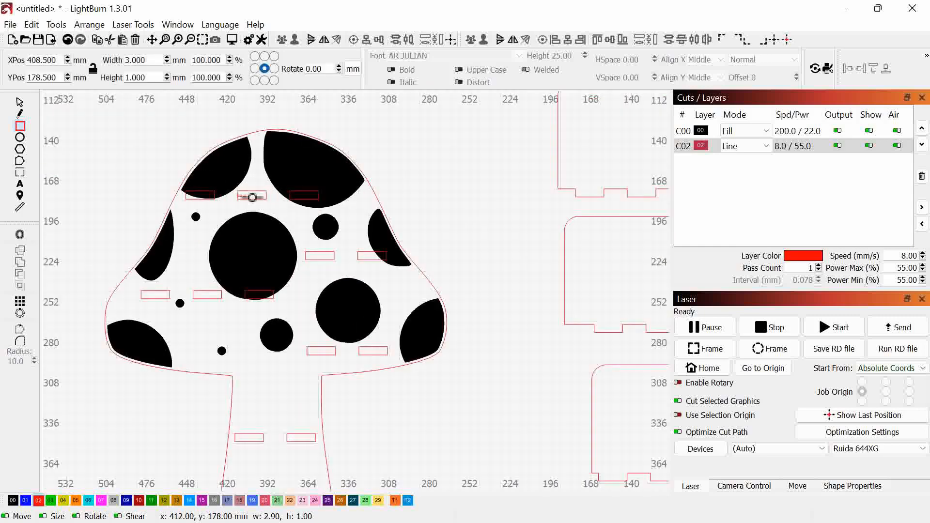
pyautogui.hotkey('ctrl', 'z')
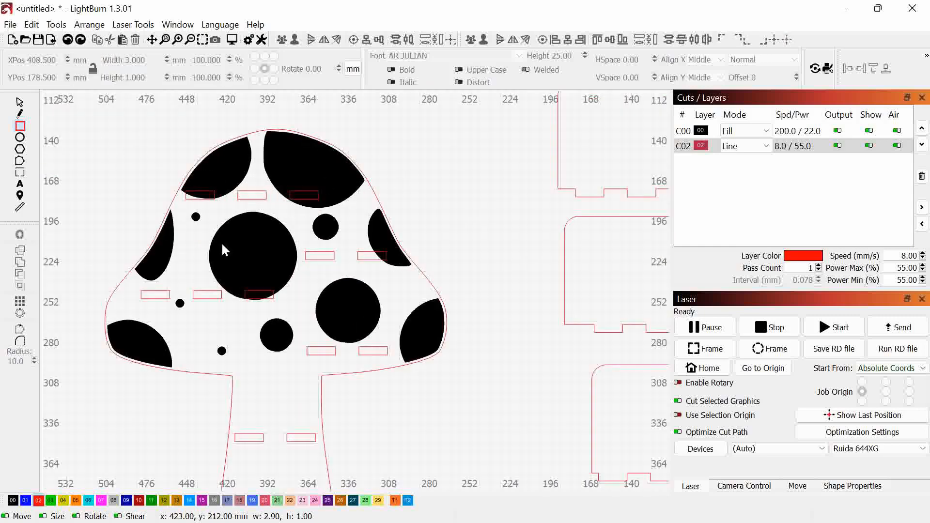
pyautogui.scroll(-2, 327, 365)
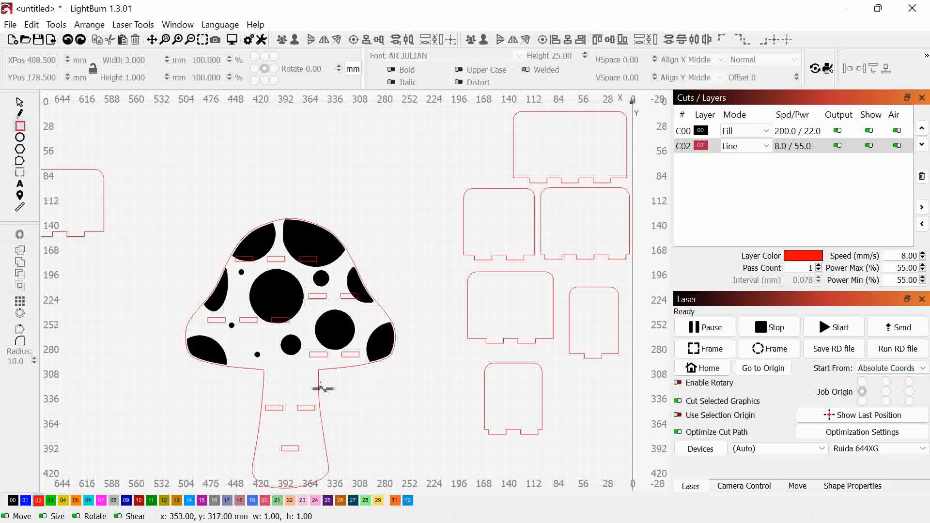
pyautogui.moveTo(321, 383); pyautogui.dragTo(298, 377)
pyautogui.hotkey('ctrl', 'z')
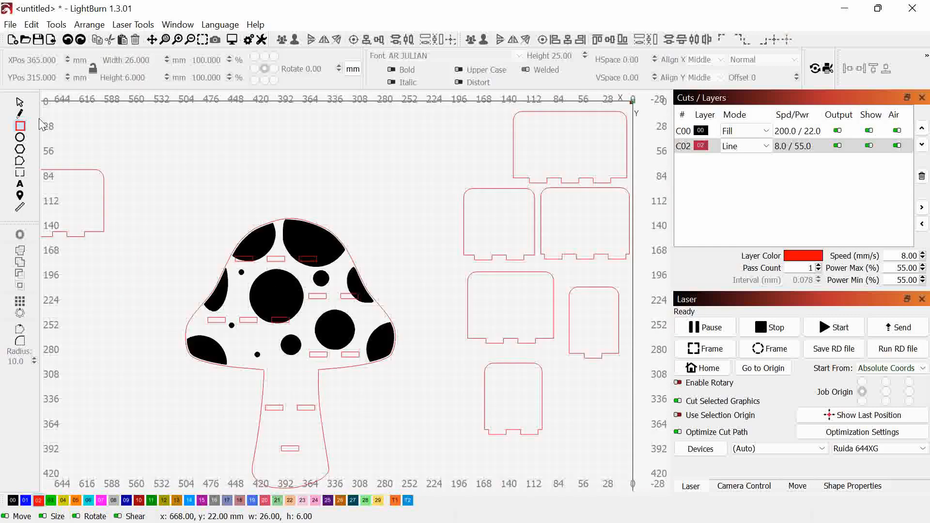
# Duplicate the mushroom outline without its spots and slots, and shift the copy sideways to X 638.534 mm, clear of the original.
pyautogui.click(20, 103)
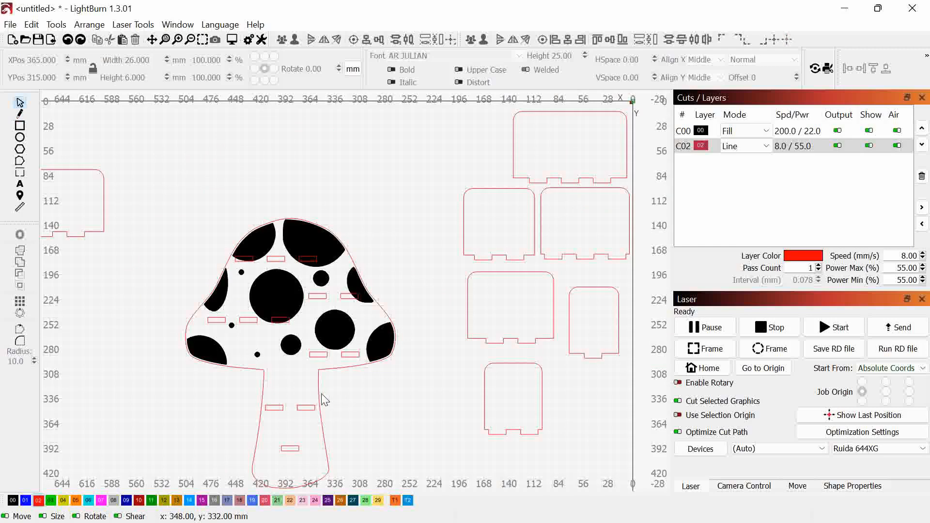
pyautogui.click(315, 382)
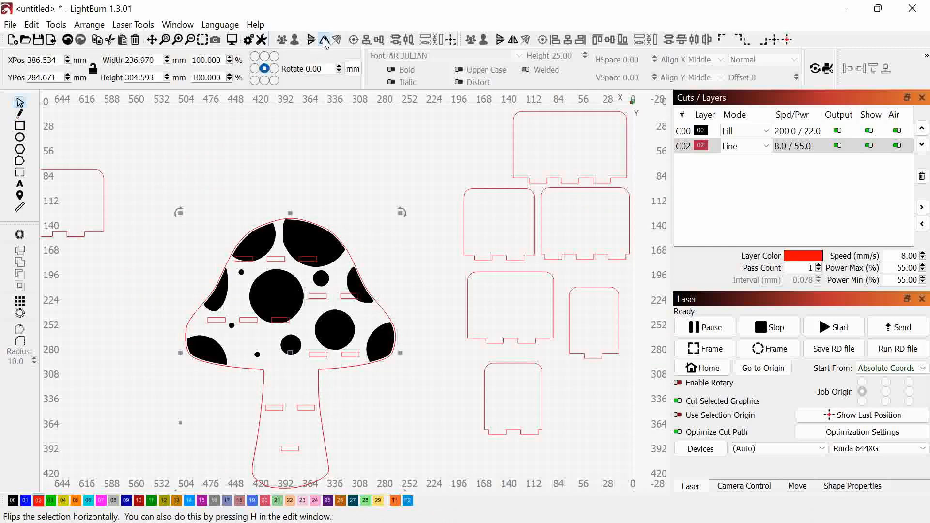
pyautogui.press('Left')
pyautogui.press('Left')
pyautogui.press('Left')
pyautogui.press('Left')
pyautogui.press('Left')
pyautogui.press('Left')
pyautogui.press('Left')
pyautogui.press('Left')
pyautogui.press('Left')
pyautogui.press('Left')
pyautogui.press('Left')
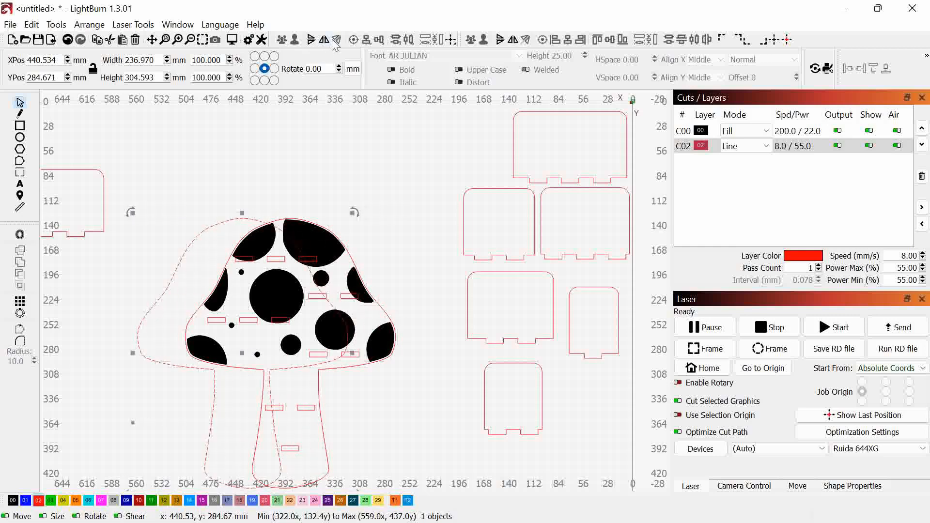
pyautogui.moveTo(432, 221); pyautogui.dragTo(675, 276)
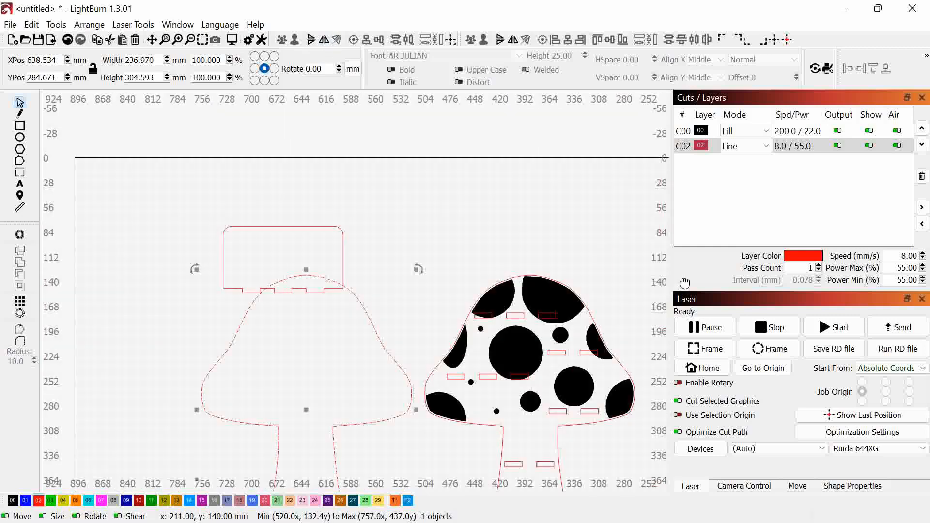
# Move the copied mushroom outline down 45 mm to Y 329.671 mm, clear of the three-tab shelf panel above it.
pyautogui.moveTo(354, 269); pyautogui.dragTo(330, 110)
pyautogui.press('Down')
pyautogui.press('Down')
pyautogui.press('Down')
pyautogui.press('Down')
pyautogui.press('Down')
pyautogui.press('Down')
pyautogui.press('Down')
pyautogui.press('Down')
pyautogui.press('Down')
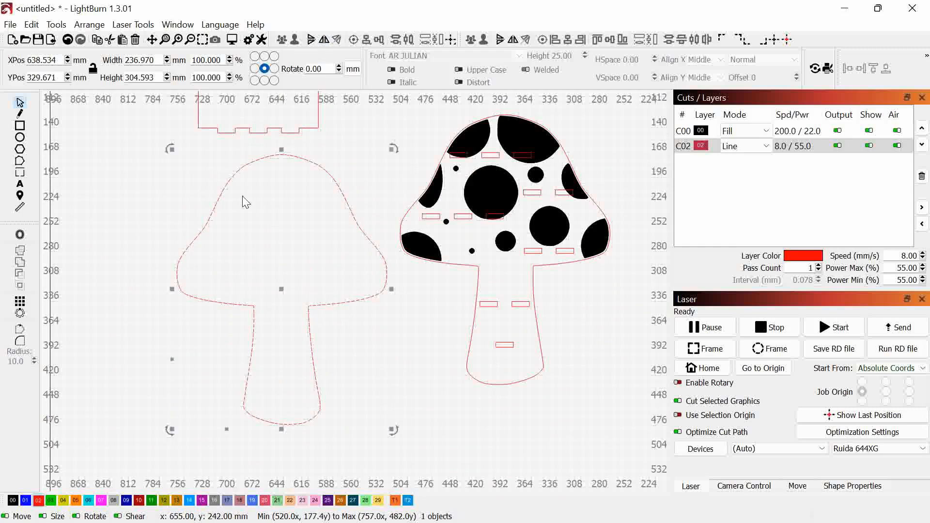
# Draw a slot rectangle about 36 × 7 mm and place it in the plain mushroom's upper cap, centred at about X 670, Y 217 mm.
pyautogui.click(20, 126)
pyautogui.scroll(3, 167, 187)
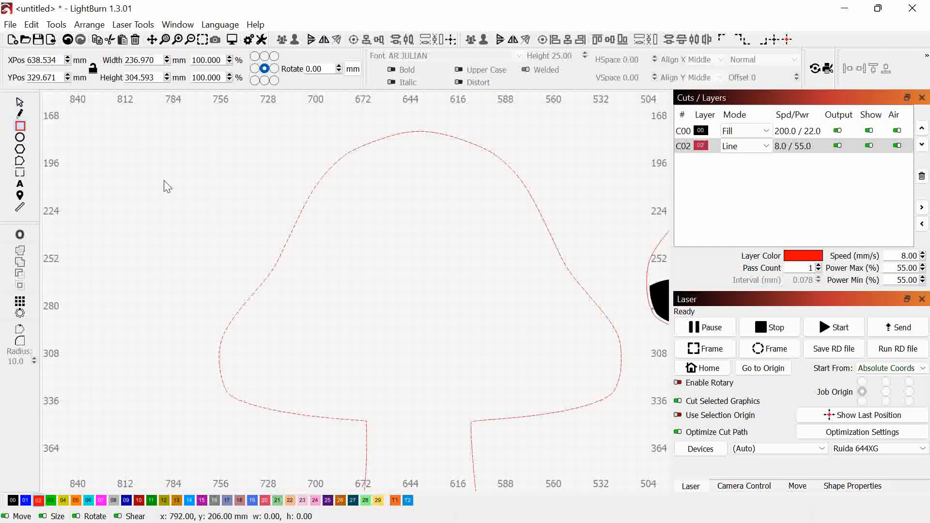
pyautogui.moveTo(216, 186)
pyautogui.mouseDown()
pyautogui.moveTo(187, 165)
pyautogui.moveTo(154, 172)
pyautogui.mouseUp()
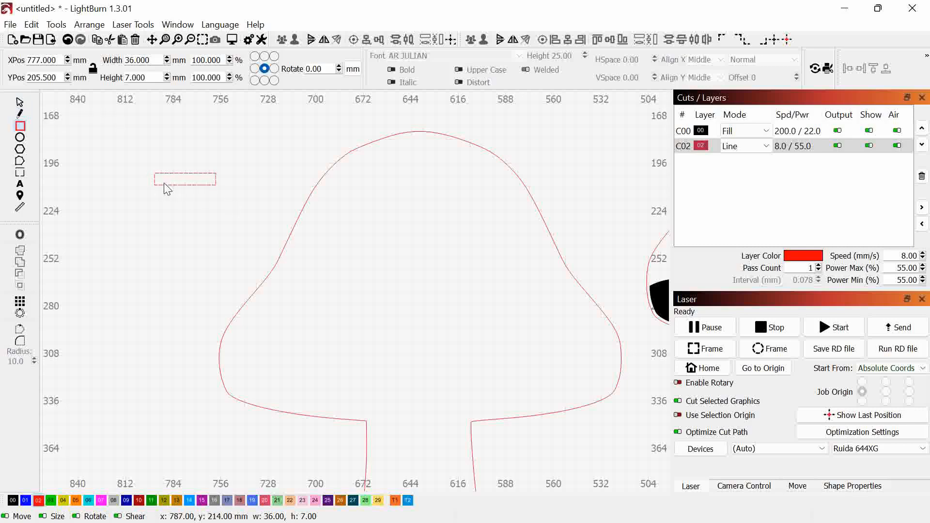
pyautogui.click(20, 102)
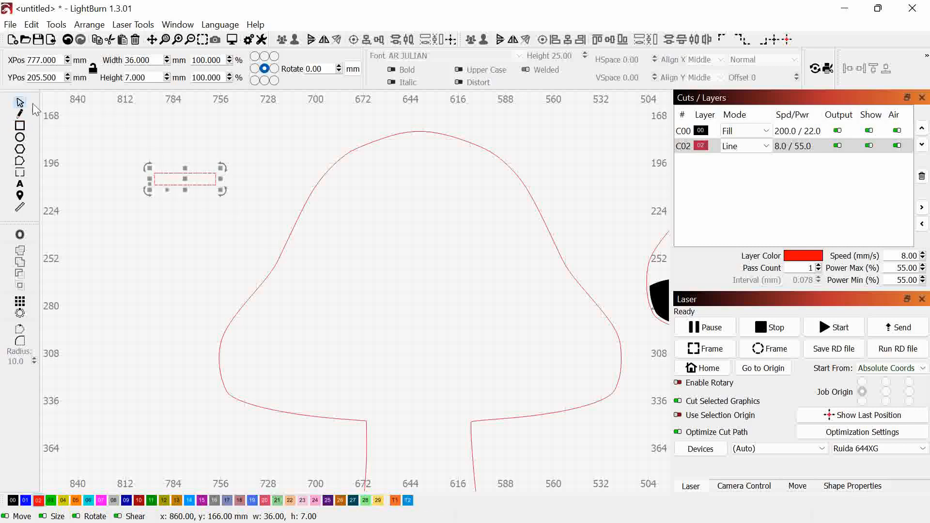
pyautogui.moveTo(188, 184); pyautogui.dragTo(370, 203)
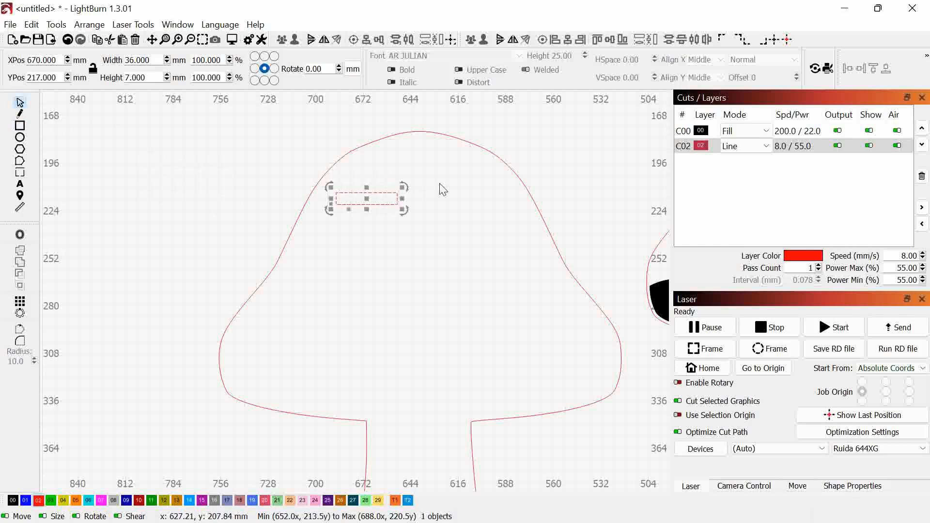
# Duplicate the 36 × 7 mm slot and move the copy 63 mm sideways to X 607 mm at the same height in the cap.
pyautogui.hotkey('ctrl', 'd')
pyautogui.press('Right')
pyautogui.press('Right')
pyautogui.press('Right')
pyautogui.press('Right')
pyautogui.press('Right')
pyautogui.press('Right')
pyautogui.press('Right')
pyautogui.press('Right')
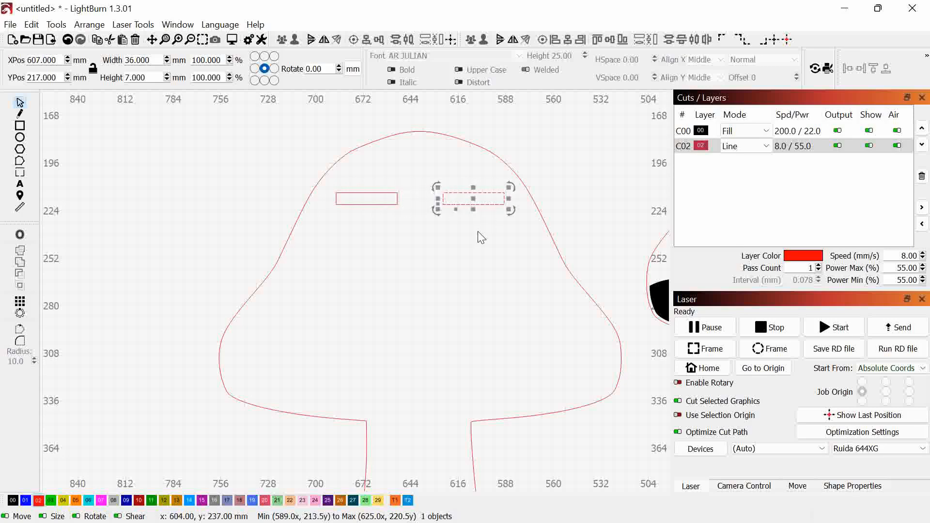
# Examine the slot layout on the spotted mushroom's cap and stem in comparison with the plain mushroom copy.
pyautogui.scroll(-6, 467, 253)
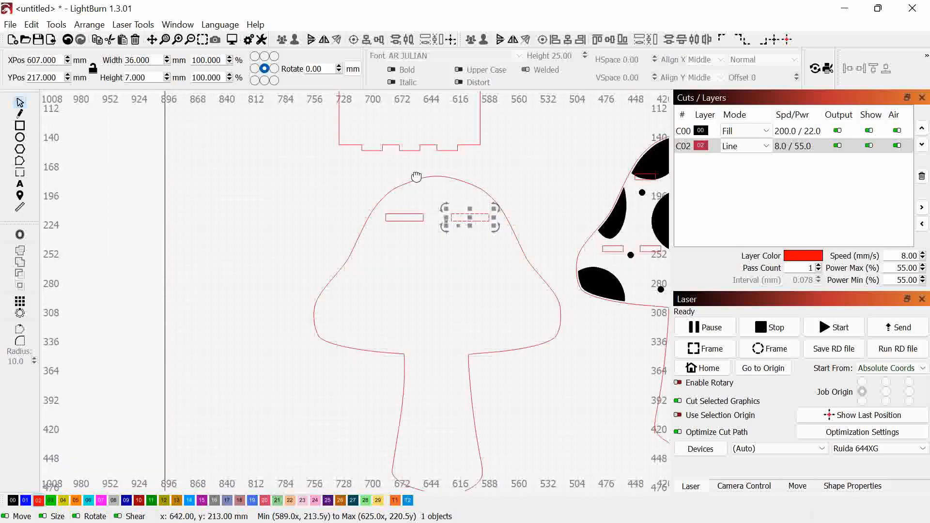
pyautogui.scroll(4, 455, 291)
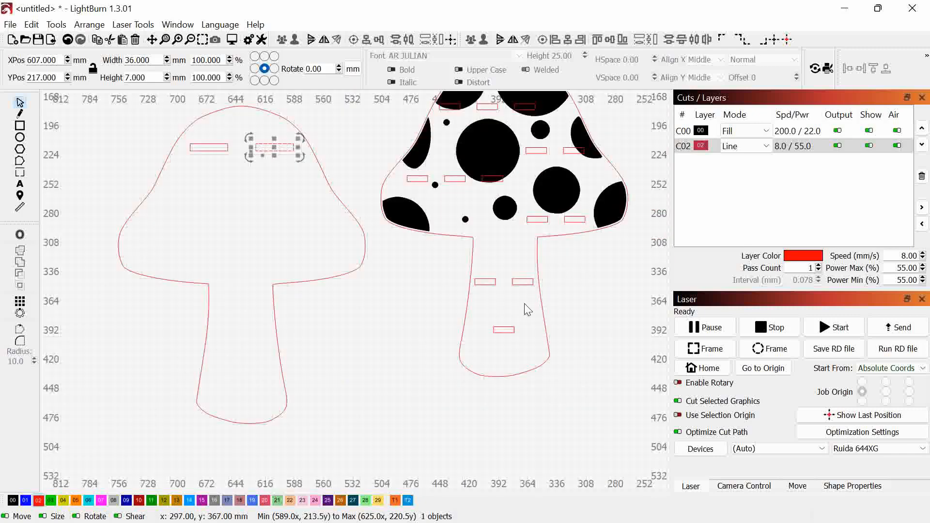
pyautogui.moveTo(454, 291); pyautogui.dragTo(385, 406)
pyautogui.scroll(-1, 413, 263)
pyautogui.scroll(1, 441, 187)
pyautogui.moveTo(427, 160); pyautogui.dragTo(393, 105)
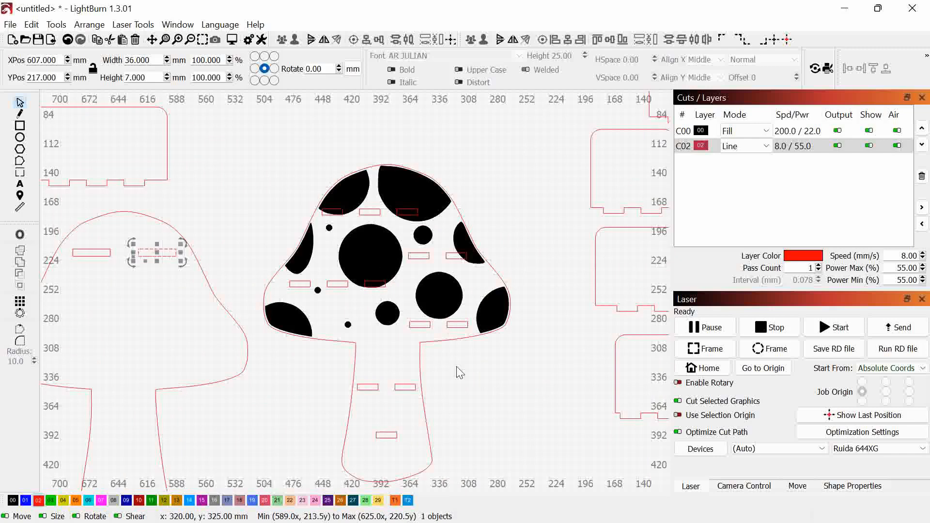
pyautogui.moveTo(416, 351); pyautogui.dragTo(386, 249)
pyautogui.moveTo(136, 369); pyautogui.dragTo(315, 373)
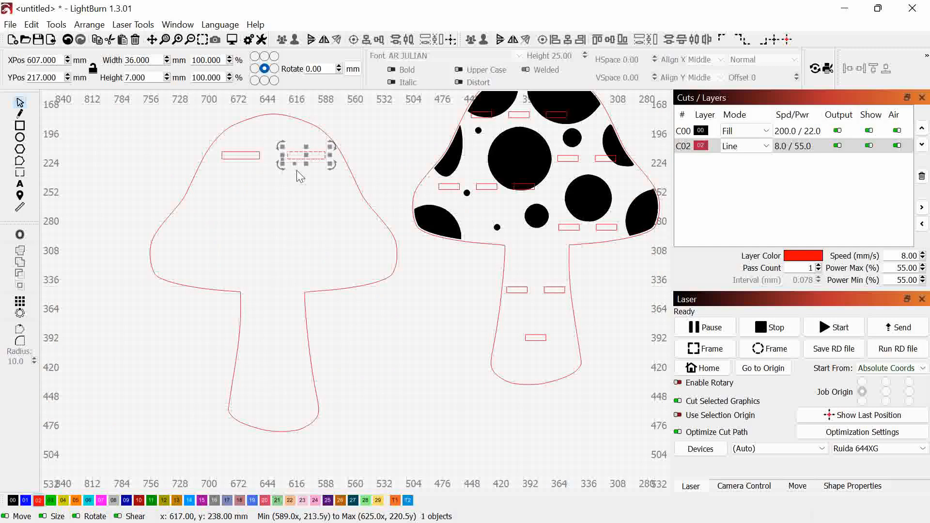
# Examine the plain mushroom's two cap slots as a pair, and the complete arrangement of backs and shelf panels in the work area.
pyautogui.click(332, 190)
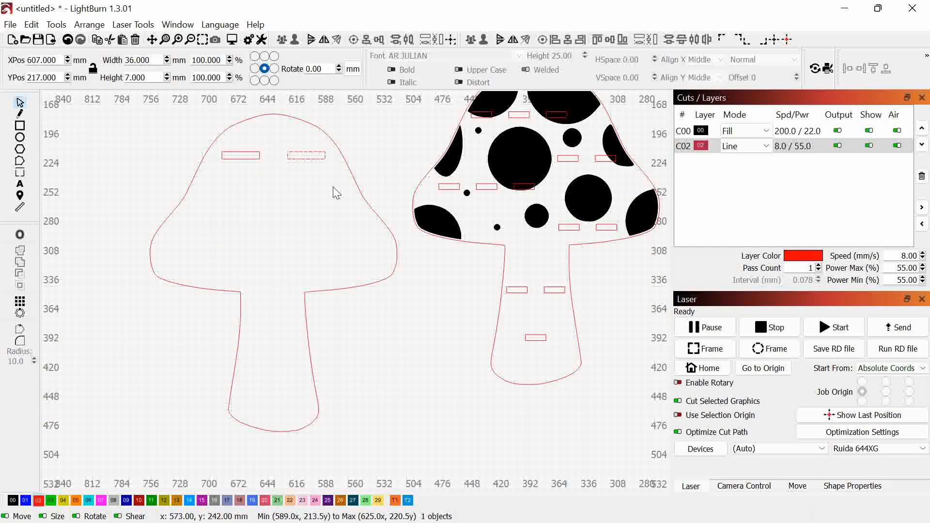
pyautogui.moveTo(311, 180); pyautogui.dragTo(245, 151)
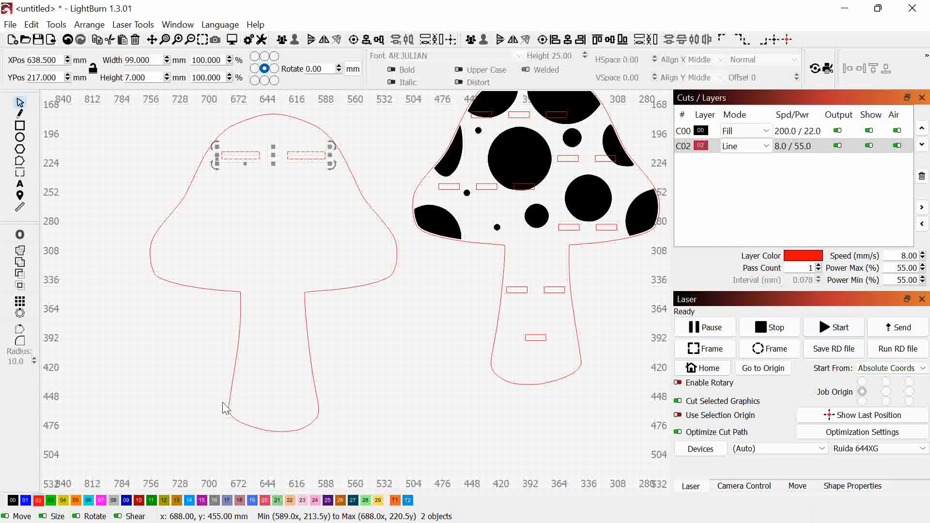
pyautogui.scroll(-5, 449, 270)
pyautogui.scroll(4, 450, 270)
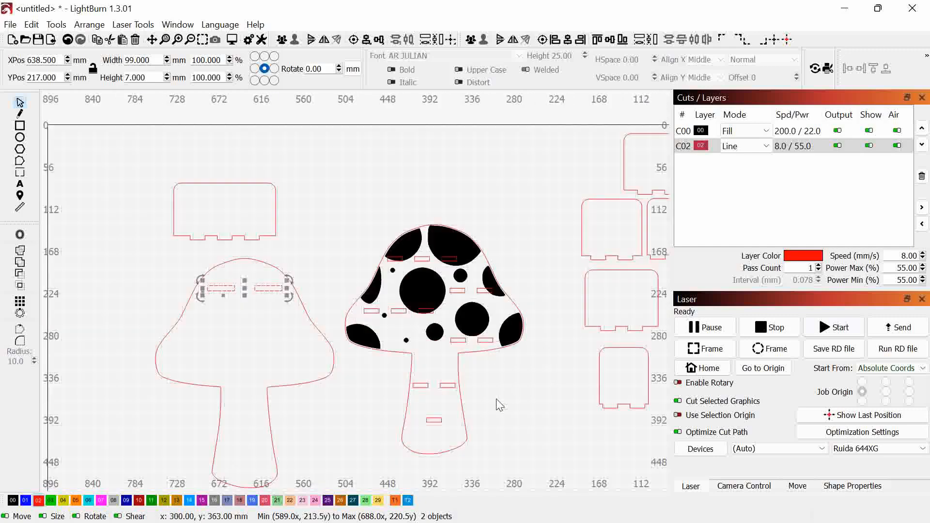
pyautogui.scroll(-4, 497, 400)
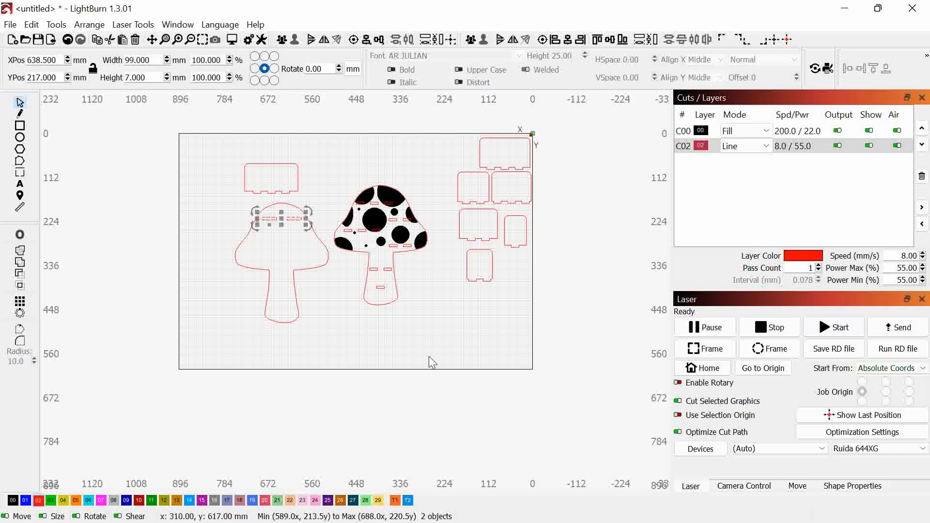
pyautogui.click(397, 332)
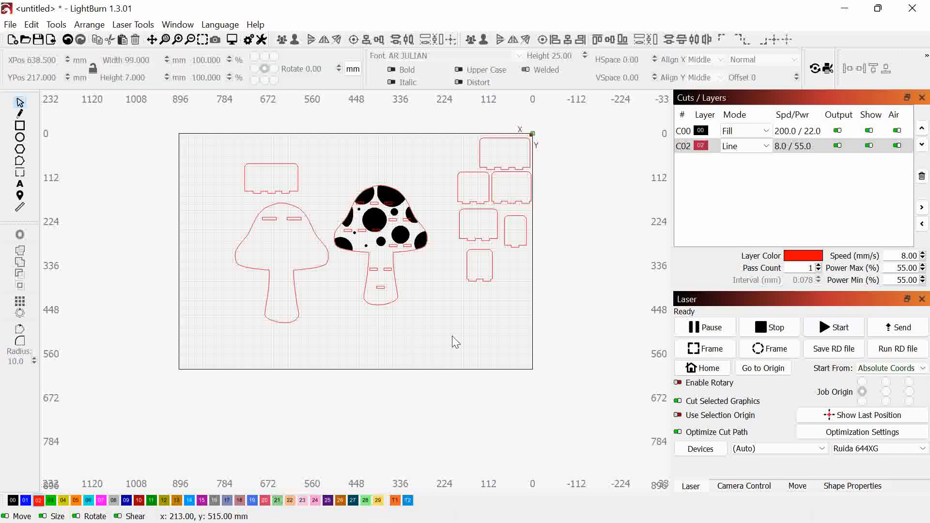
pyautogui.moveTo(445, 339); pyautogui.dragTo(314, 308)
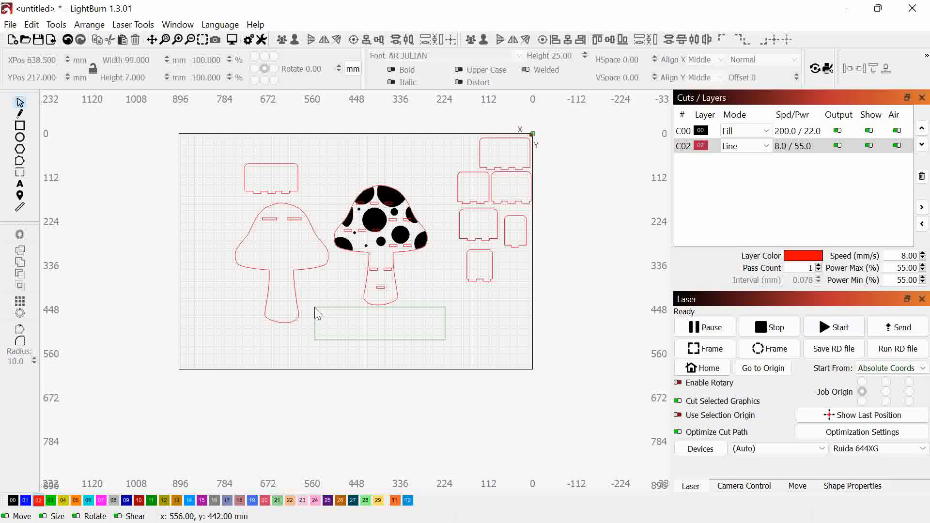
pyautogui.moveTo(315, 307); pyautogui.dragTo(298, 318)
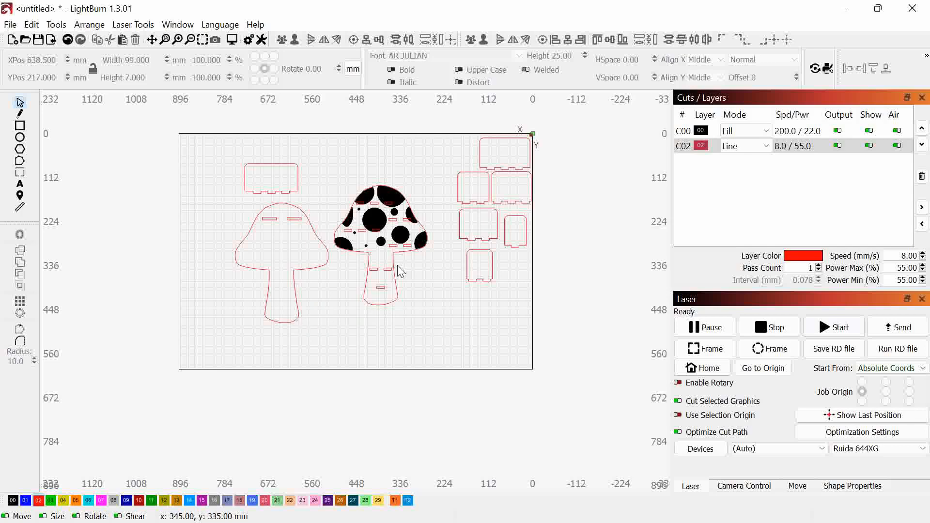
pyautogui.click(844, 8)
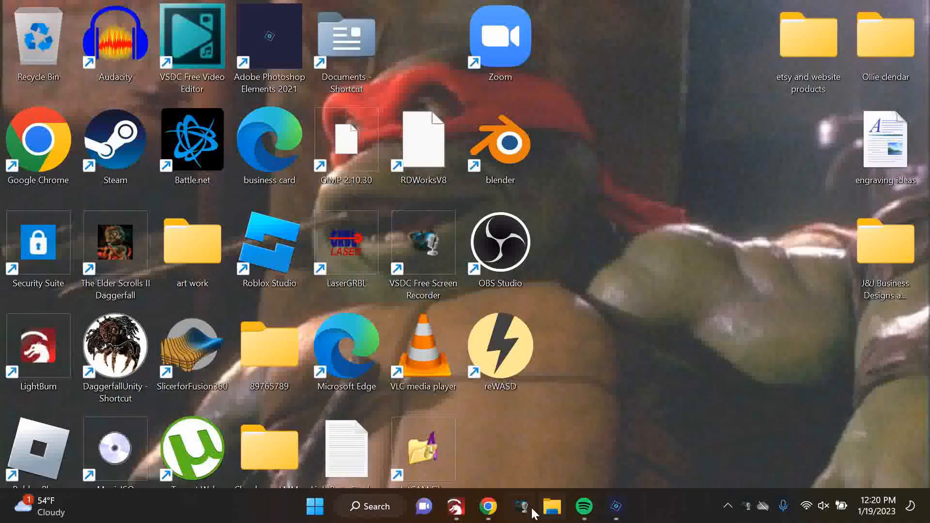
pyautogui.rightClick(522, 484)
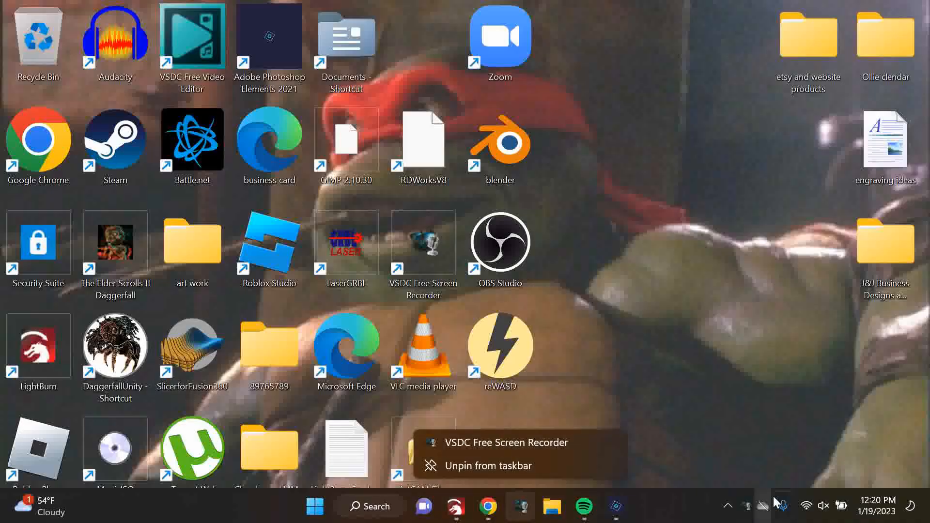
pyautogui.rightClick(745, 505)
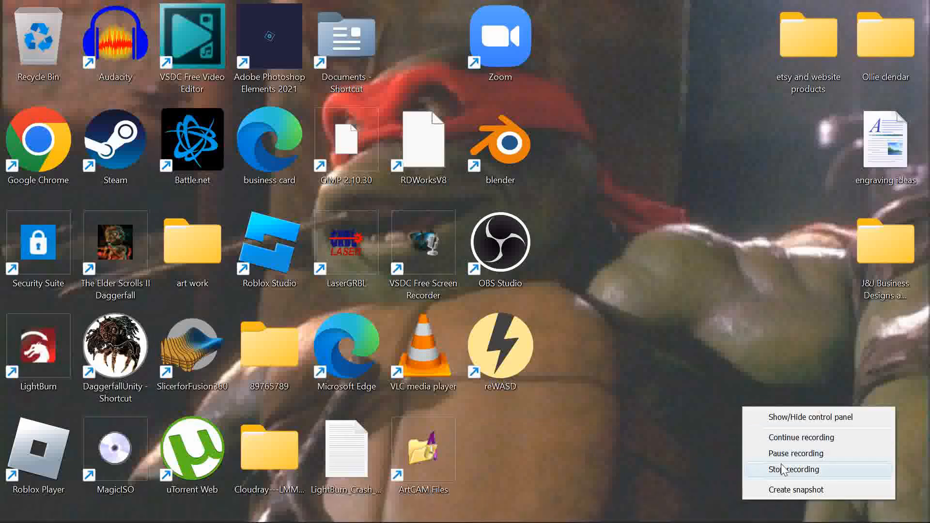